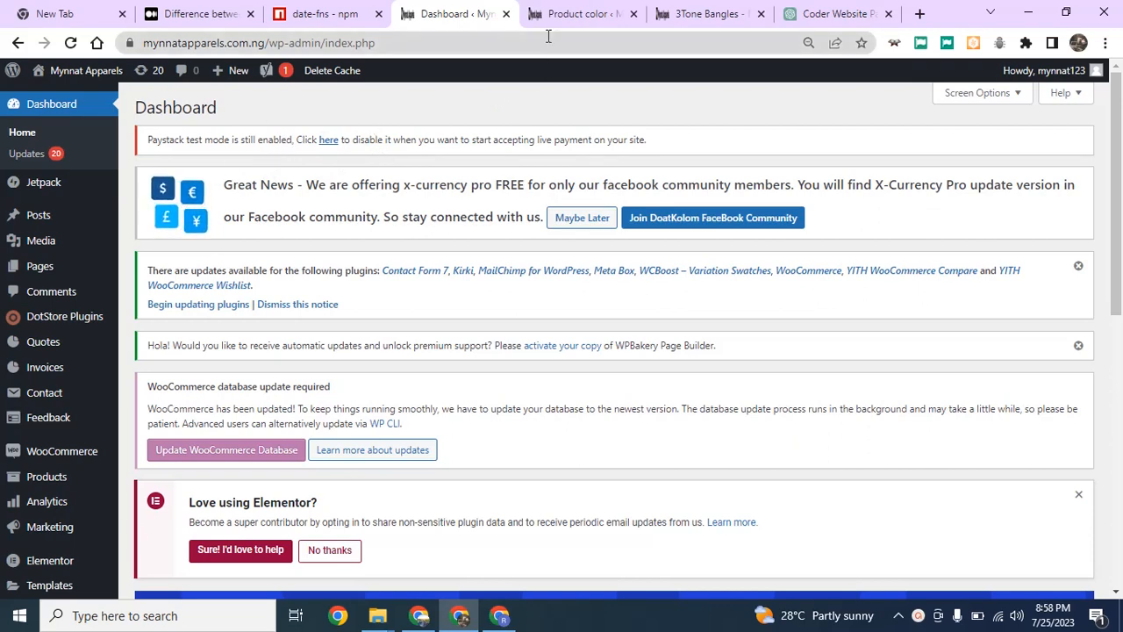
Close the Product color tab and compare the L and M size variations on the 3Tone Bangles product page.
click(634, 14)
click(614, 14)
scroll(453, 239, up, 2)
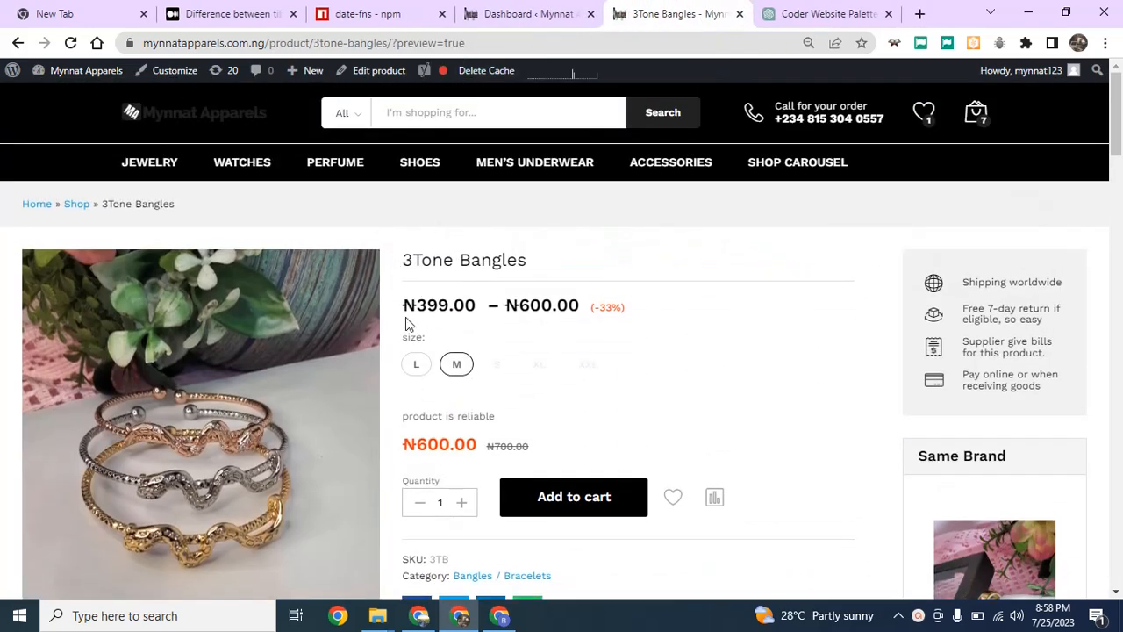
click(416, 365)
click(456, 364)
click(423, 366)
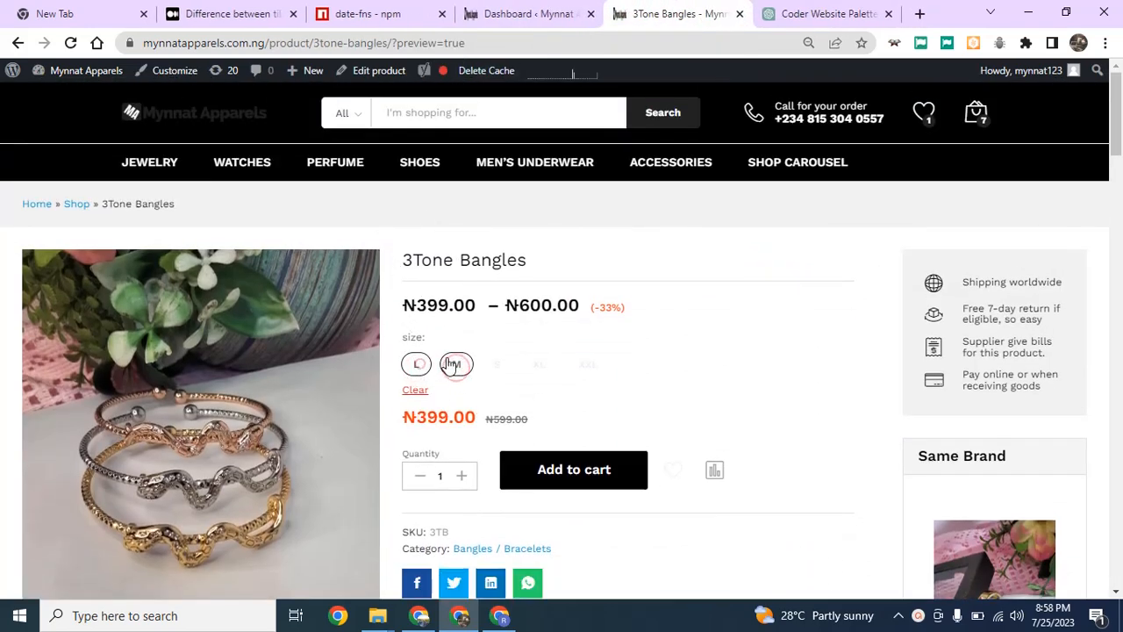
click(453, 367)
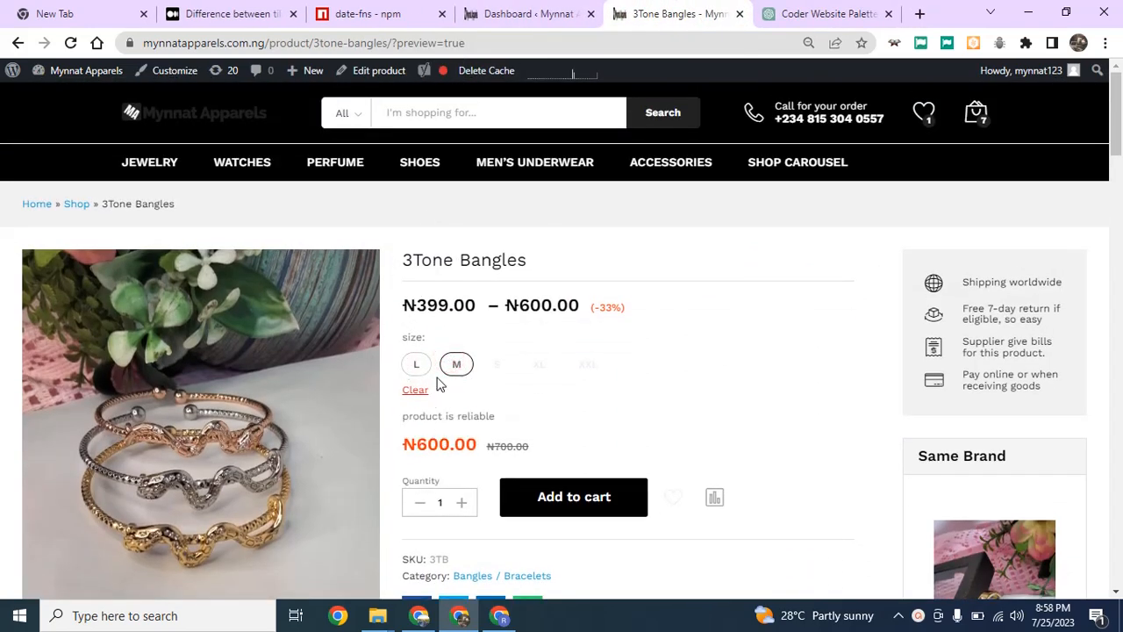
click(422, 369)
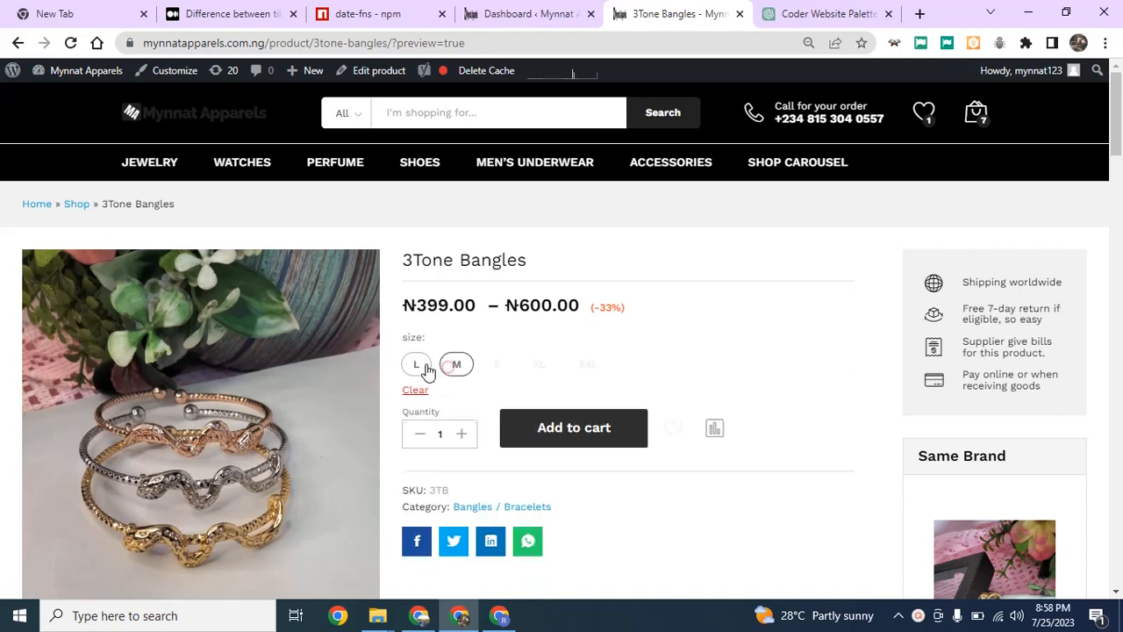
click(456, 364)
Return to the WordPress dashboard and open the list of all products in a separate tab.
click(504, 14)
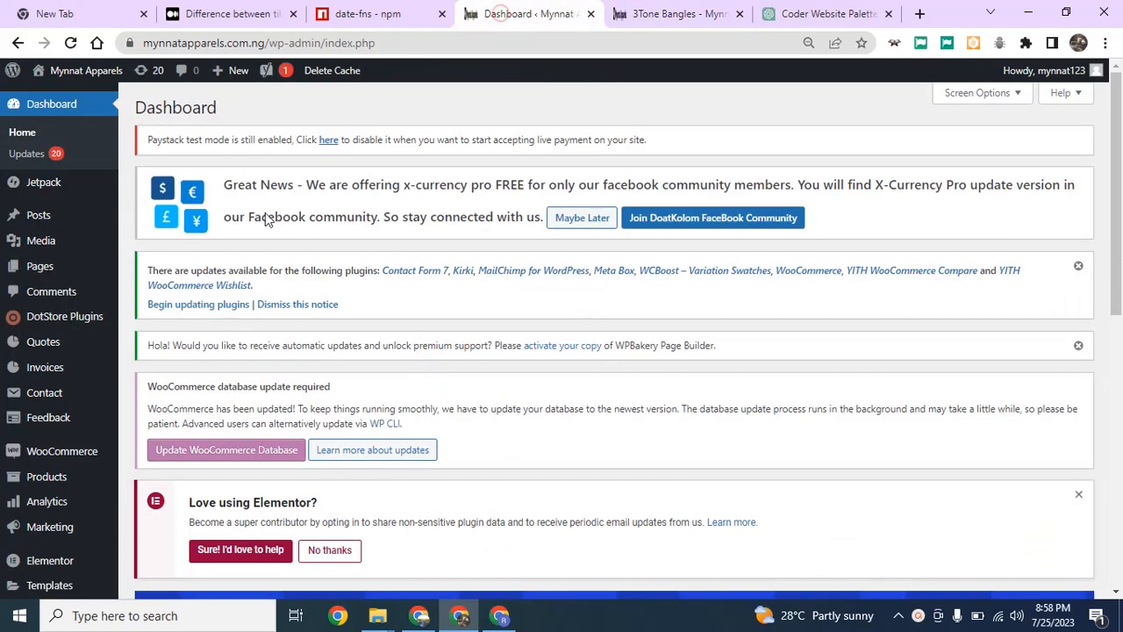
scroll(128, 354, down, 1)
scroll(128, 354, down, 1)
scroll(97, 215, up, 1)
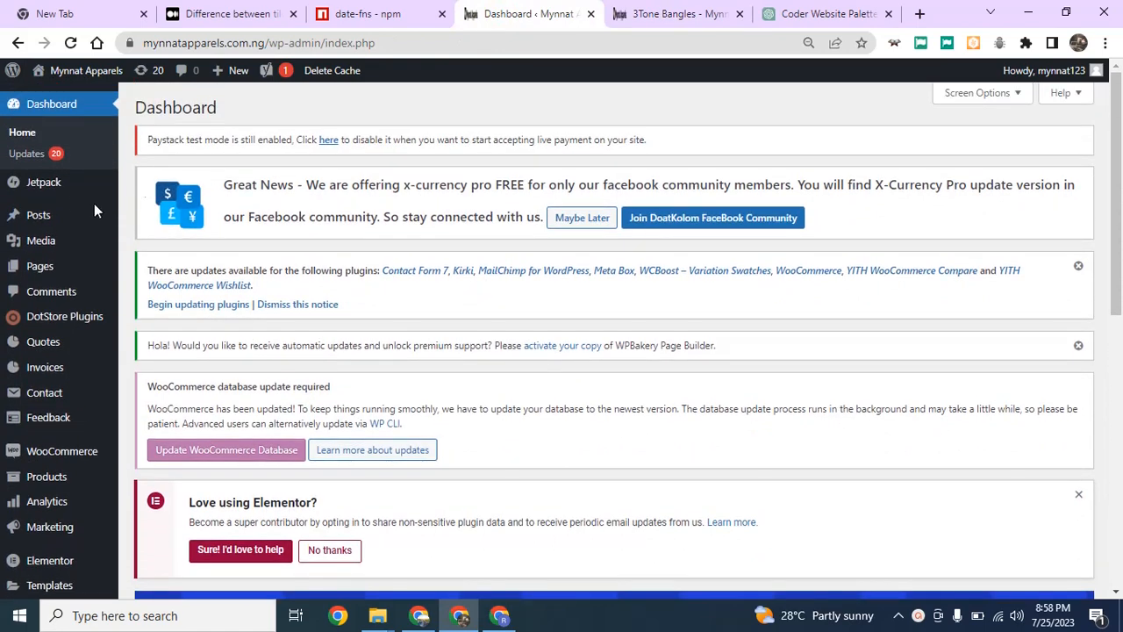
scroll(250, 286, down, 2)
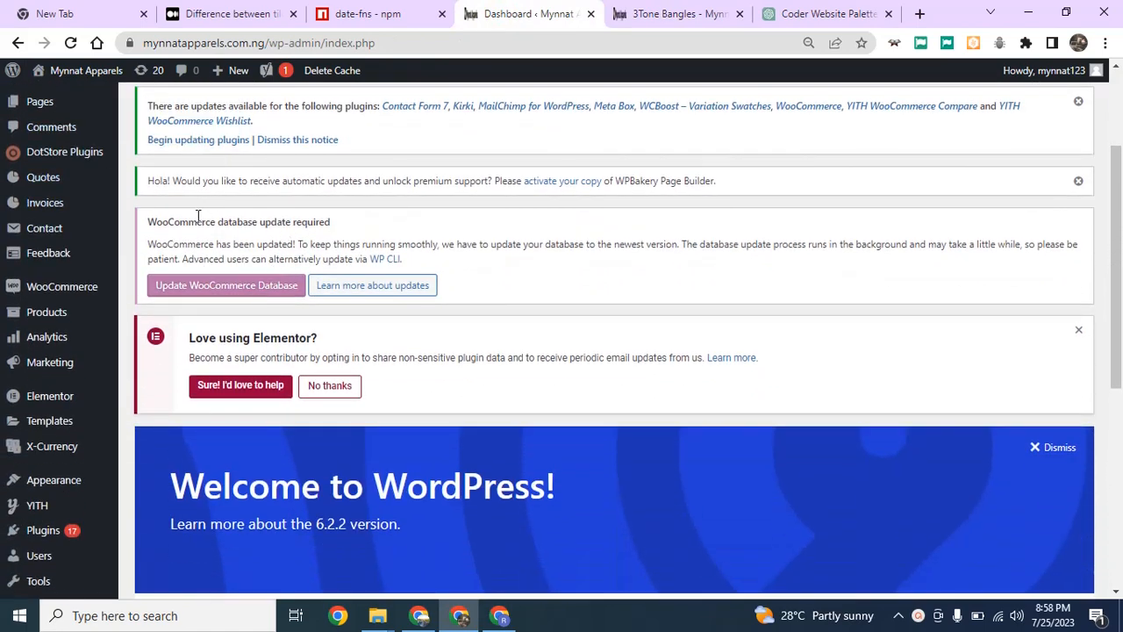
scroll(202, 219, up, 1)
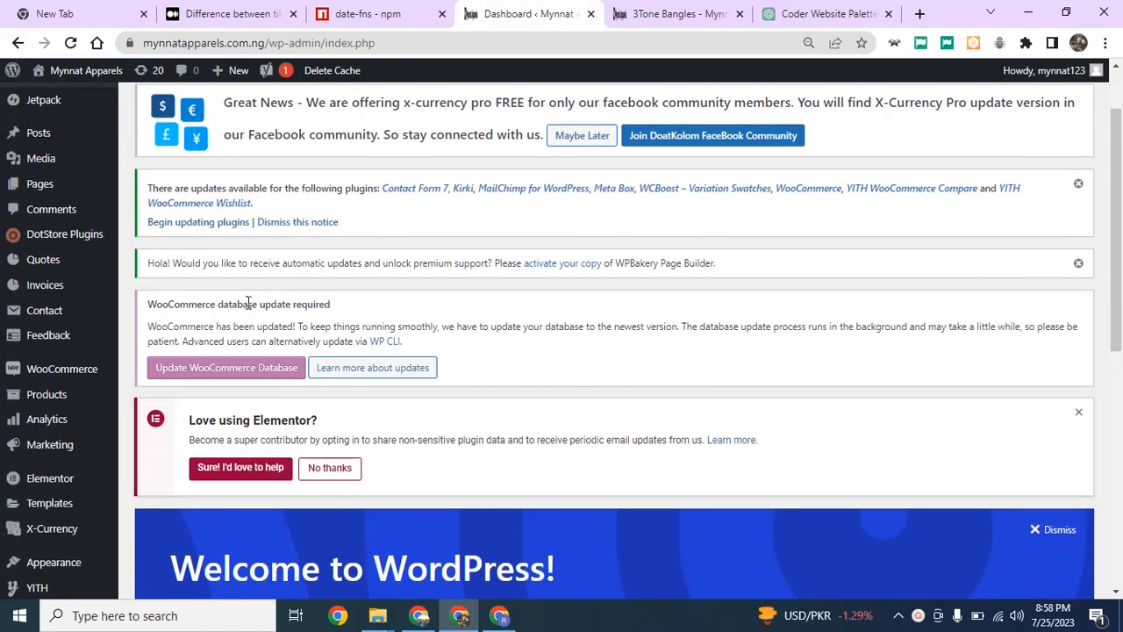
mouse_move(54, 373)
scroll(54, 374, down, 1)
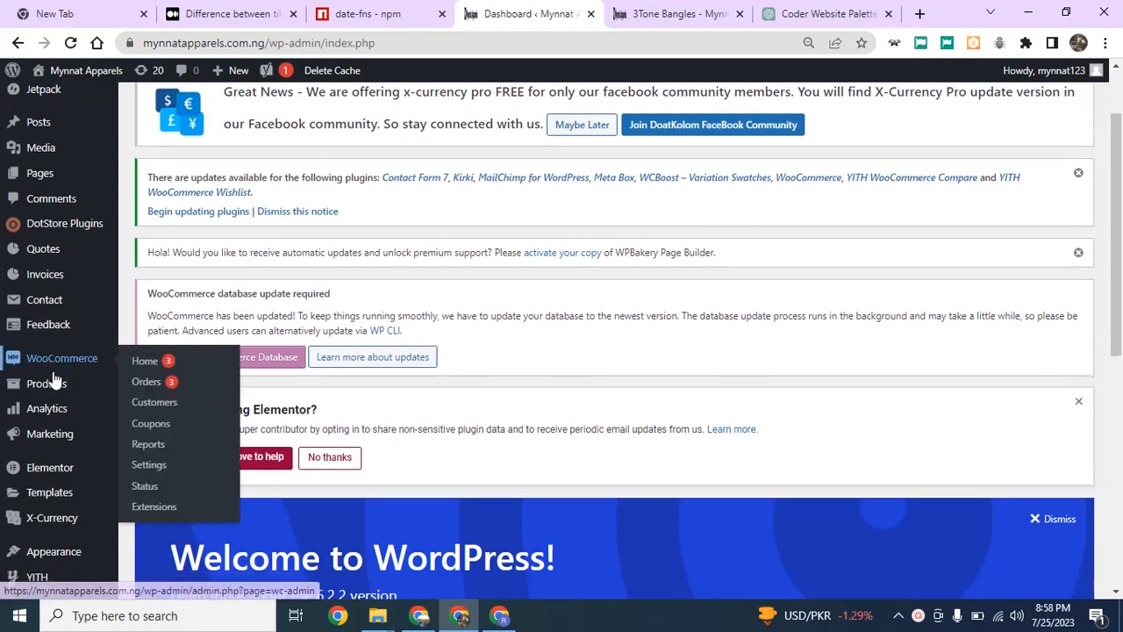
scroll(53, 377, down, 1)
scroll(69, 301, up, 1)
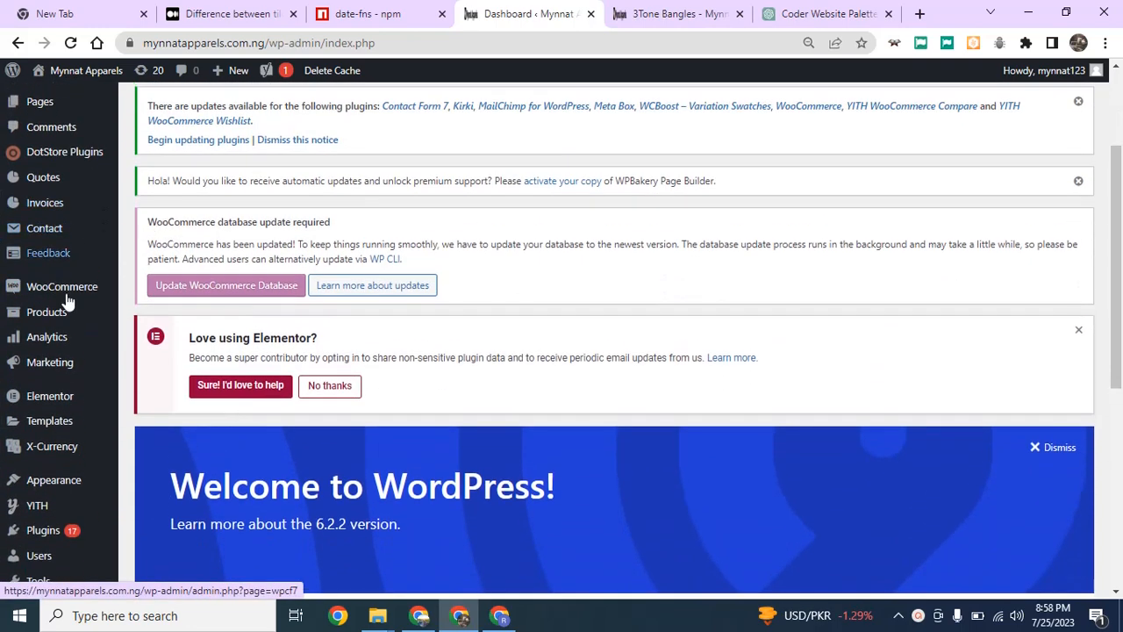
mouse_move(39, 313)
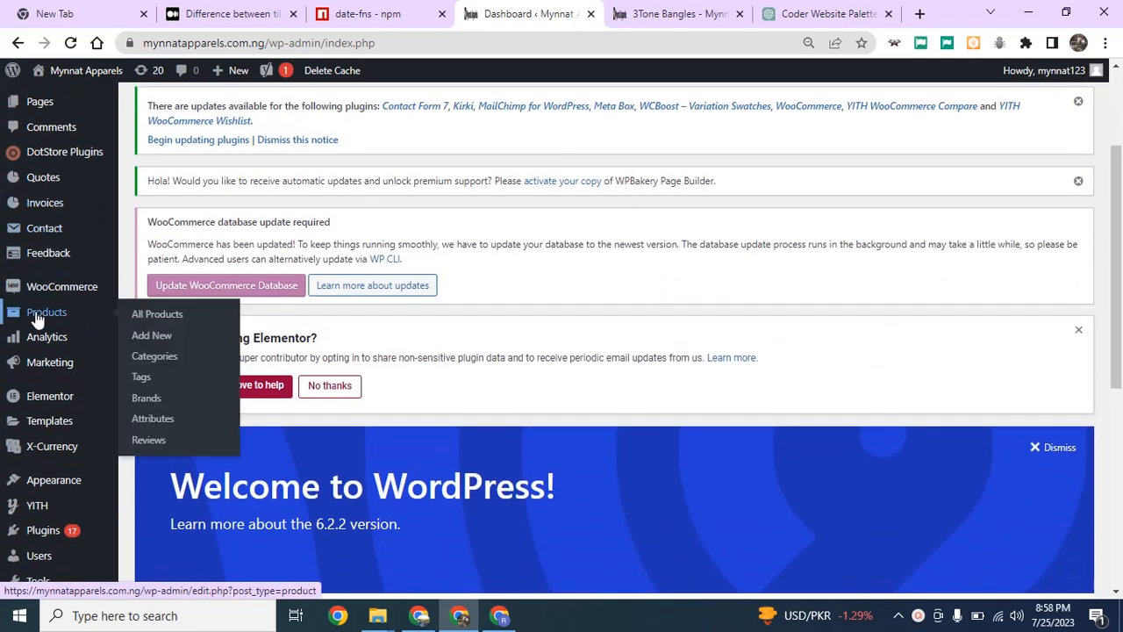
middle_click(178, 324)
click(589, 16)
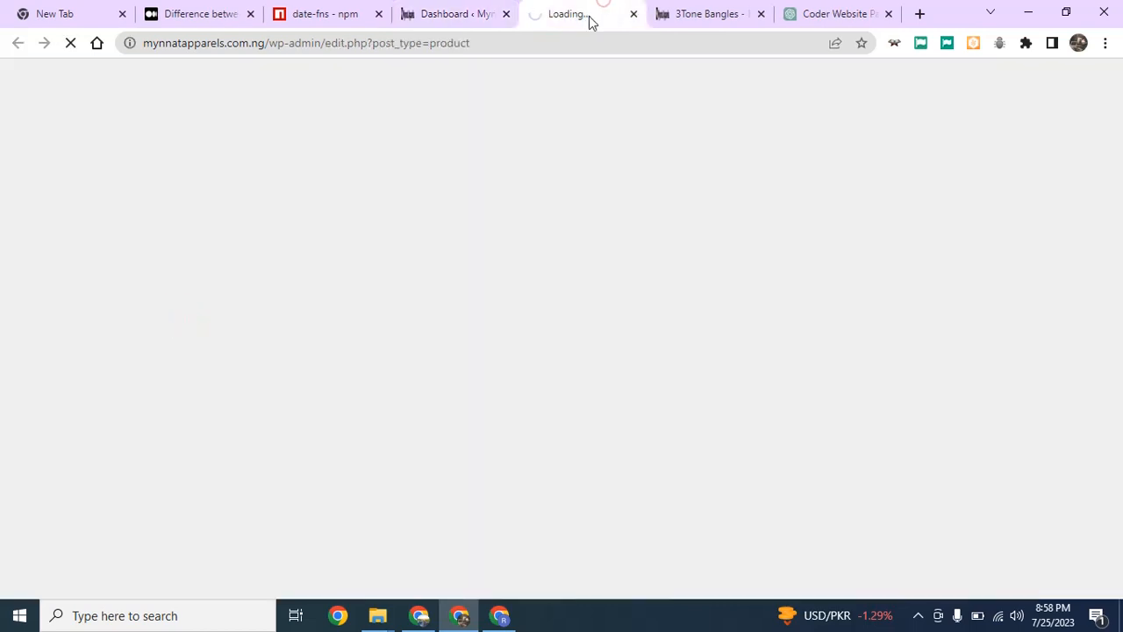
click(468, 7)
click(569, 6)
click(472, 6)
click(563, 4)
click(465, 13)
click(527, 16)
Open the E-Shape Gold Color Bangle product for editing and look over its product data section.
scroll(237, 316, down, 1)
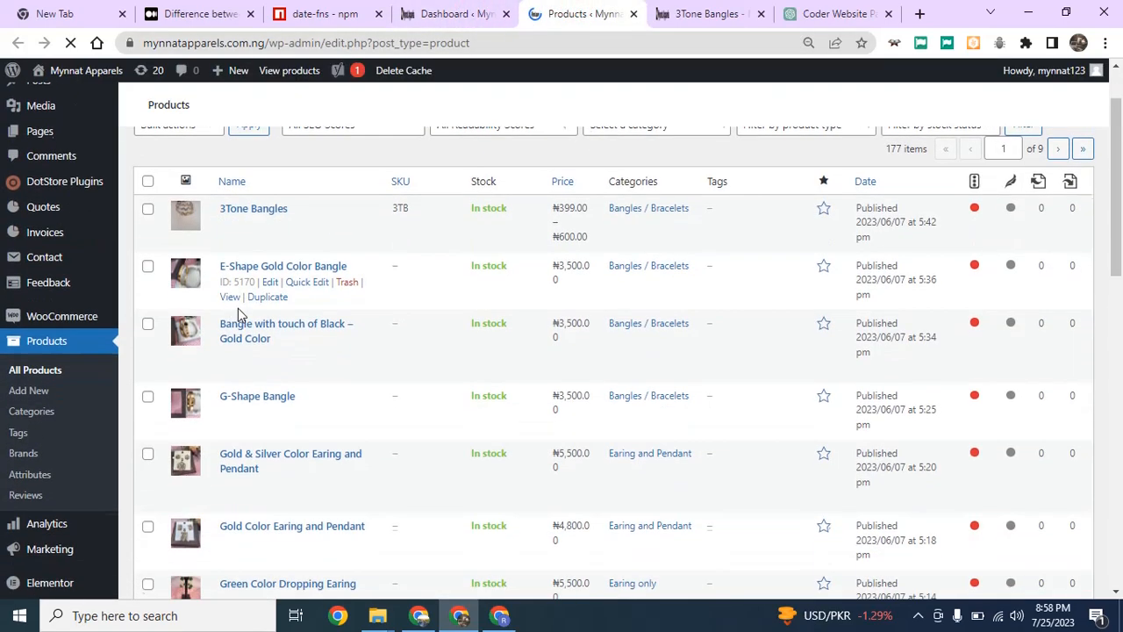
scroll(262, 317, up, 1)
scroll(288, 398, down, 3)
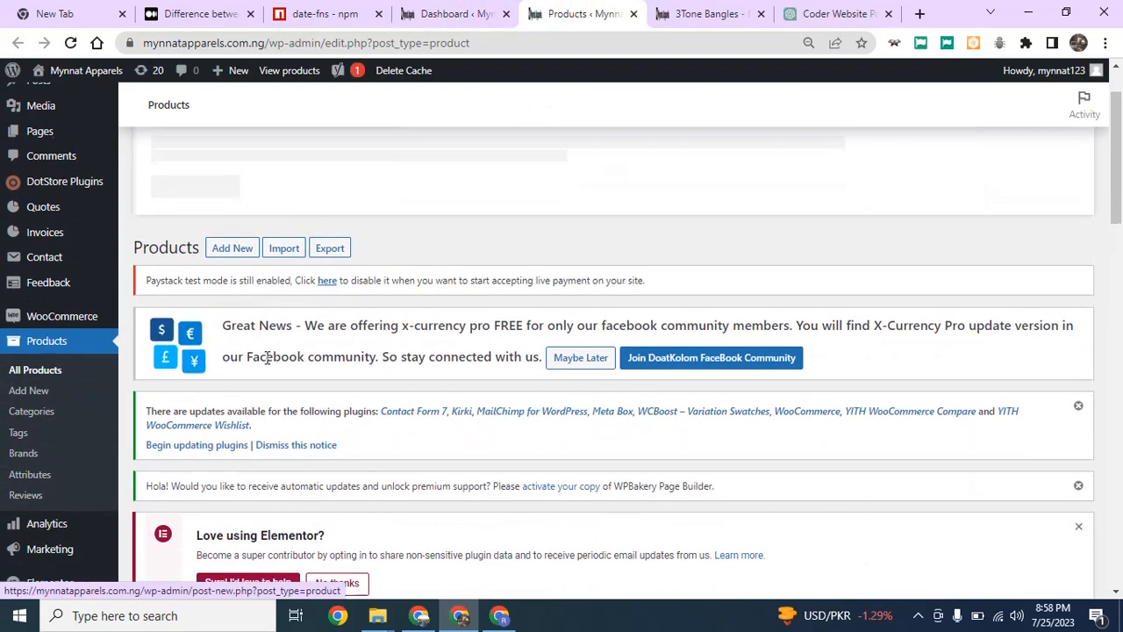
scroll(288, 397, down, 2)
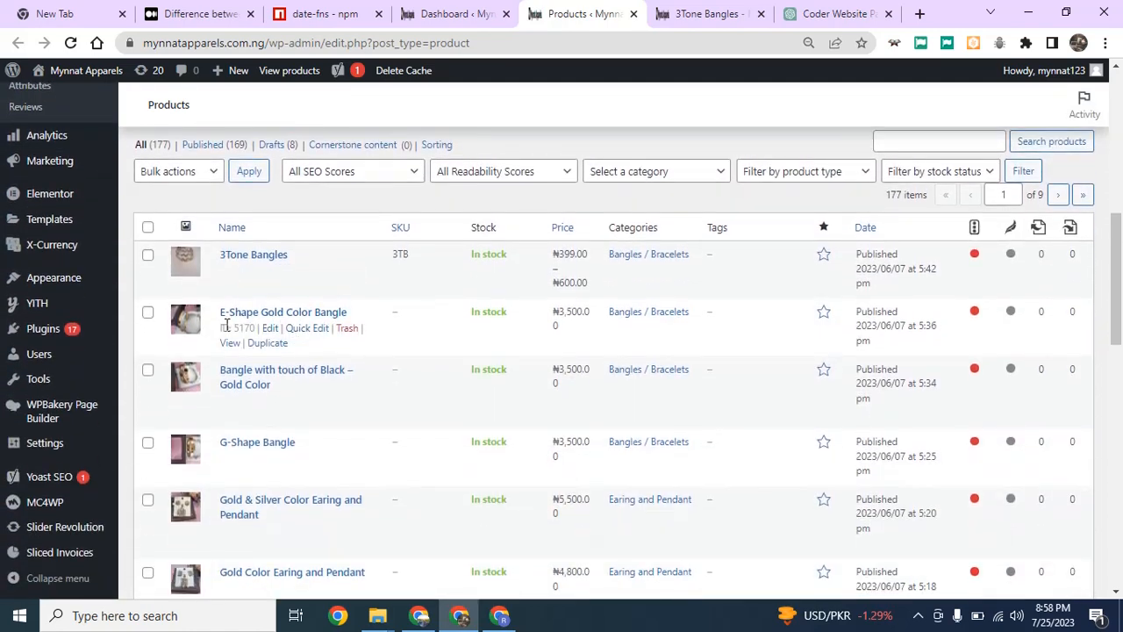
click(270, 328)
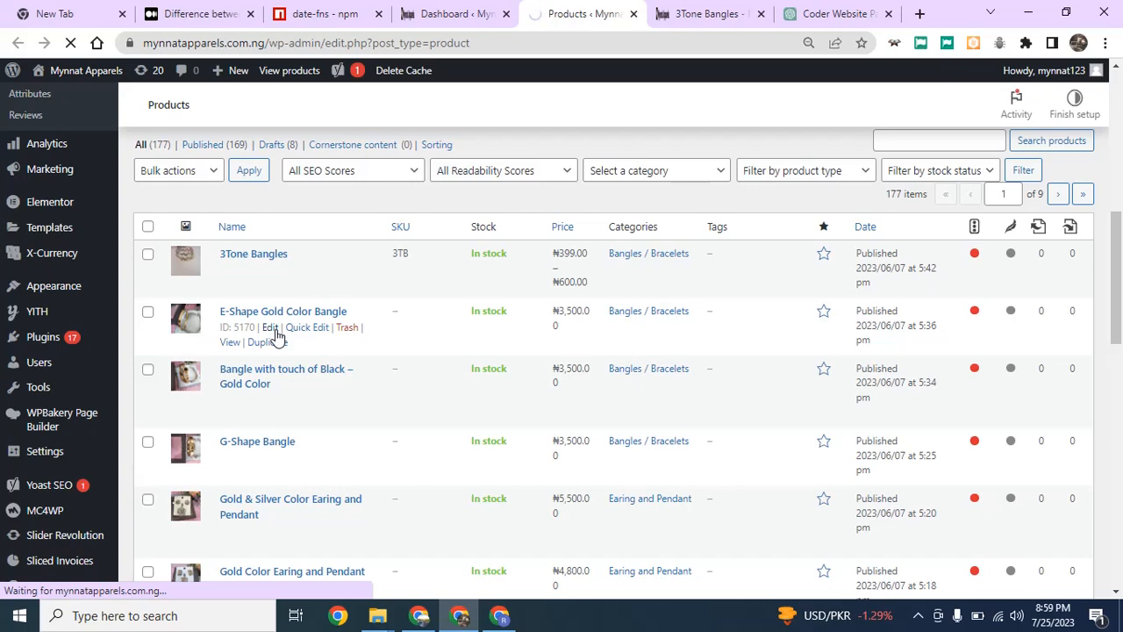
click(446, 10)
click(581, 10)
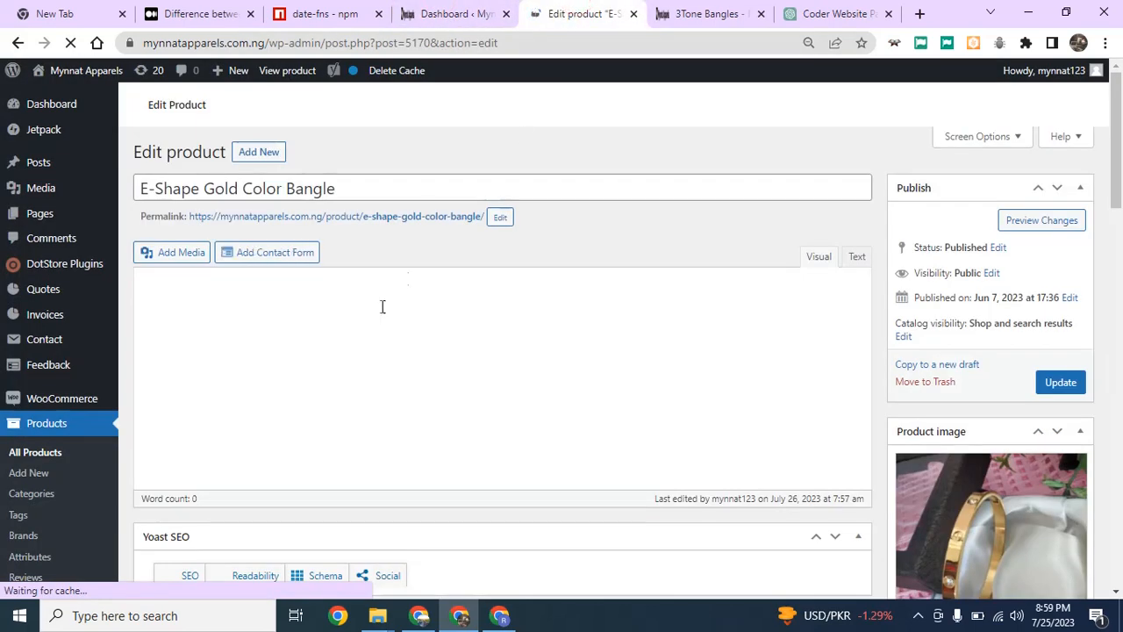
scroll(351, 380, down, 5)
scroll(401, 365, up, 4)
scroll(178, 278, down, 4)
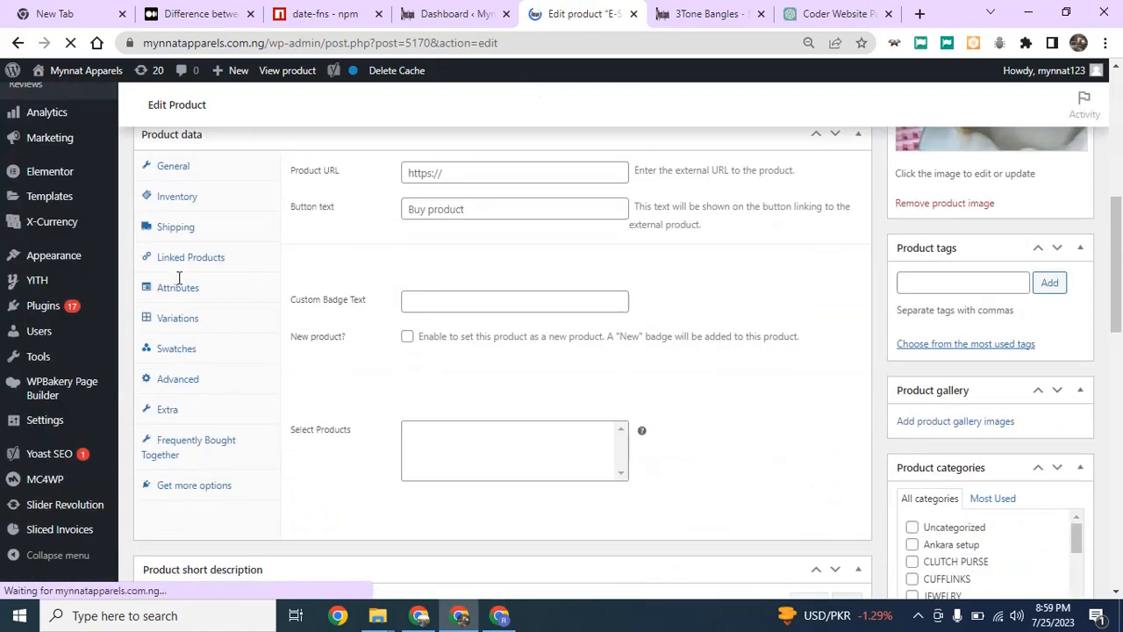
scroll(339, 281, up, 4)
Return to the dashboard tab and open the product Attributes page there.
click(445, 13)
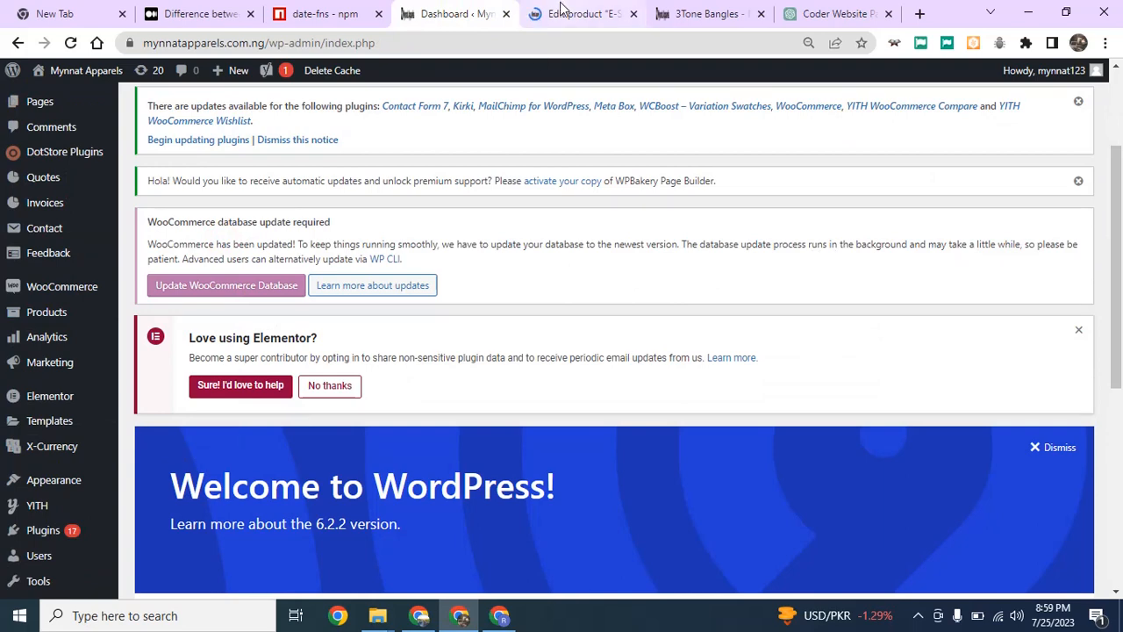
scroll(474, 132, up, 1)
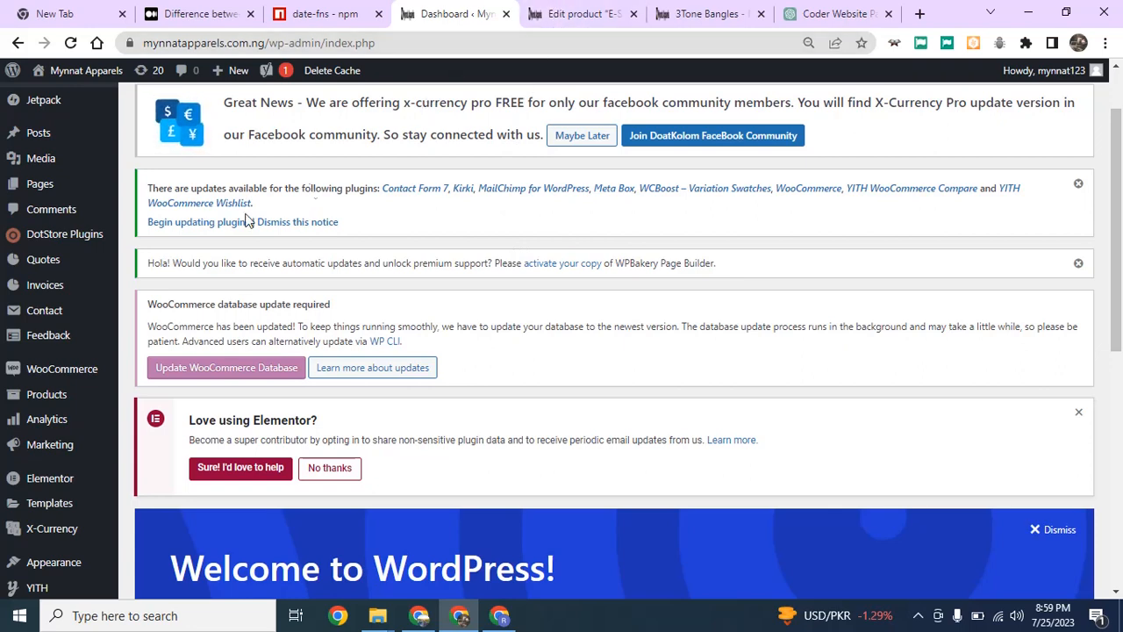
mouse_move(55, 411)
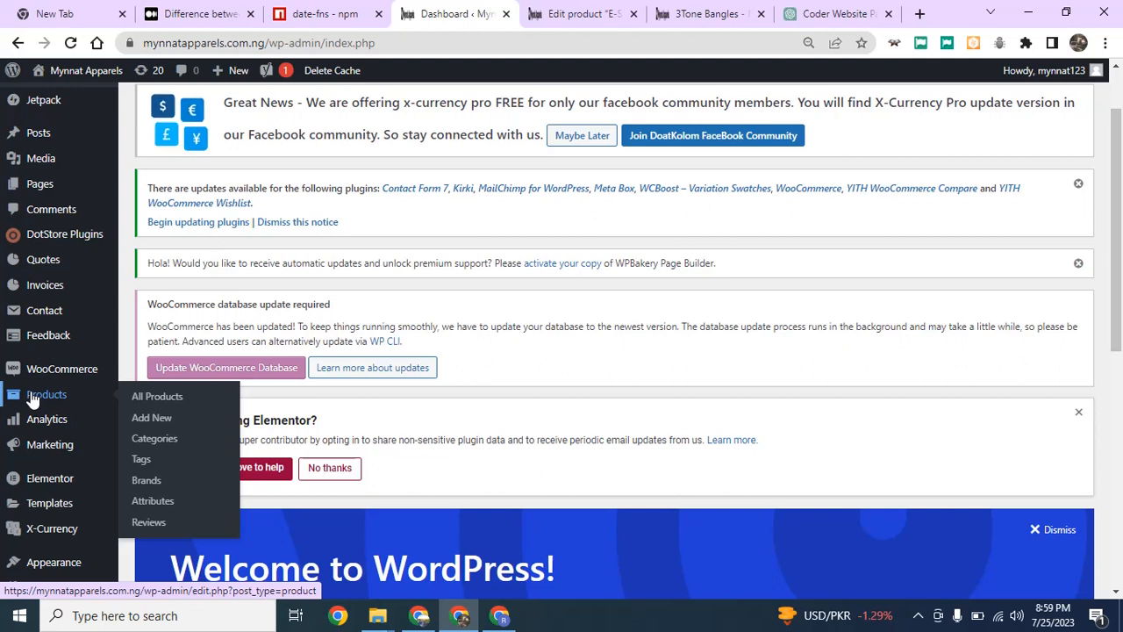
click(154, 506)
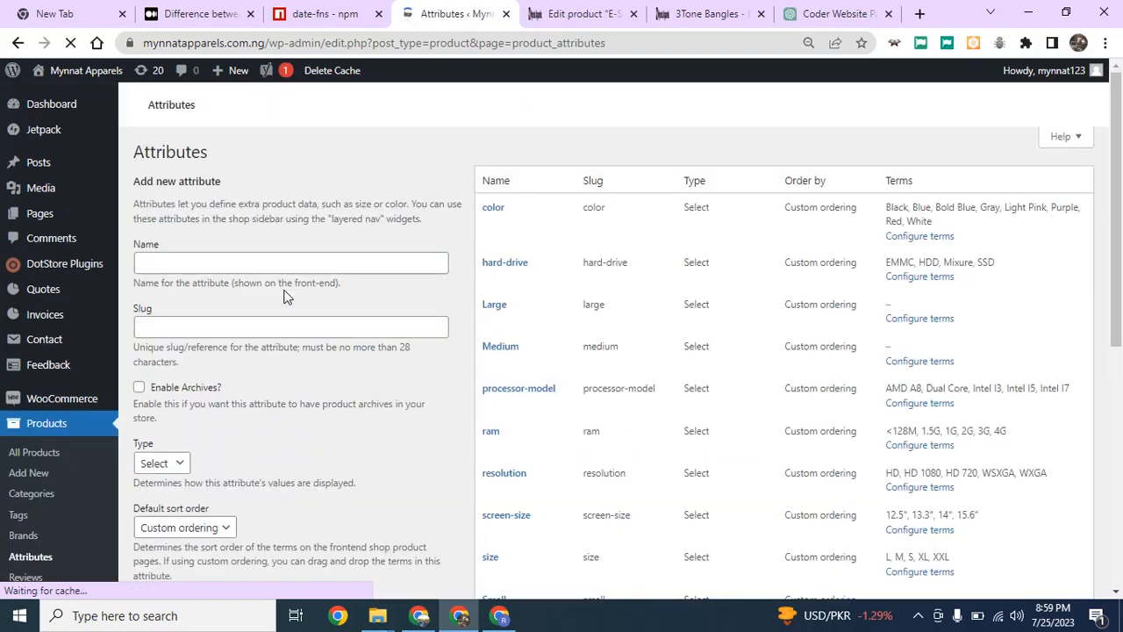
Examine the list of existing product attributes and their terms, including color, Large, Medium, size and Small.
scroll(501, 171, down, 1)
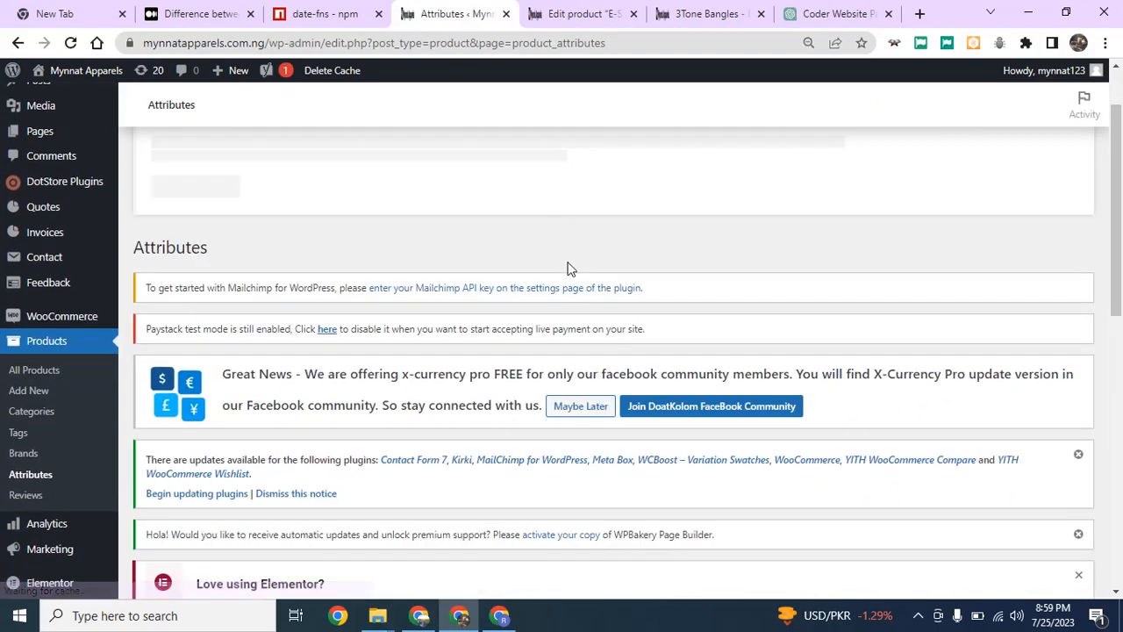
scroll(571, 324, down, 4)
scroll(526, 263, down, 4)
scroll(497, 249, up, 2)
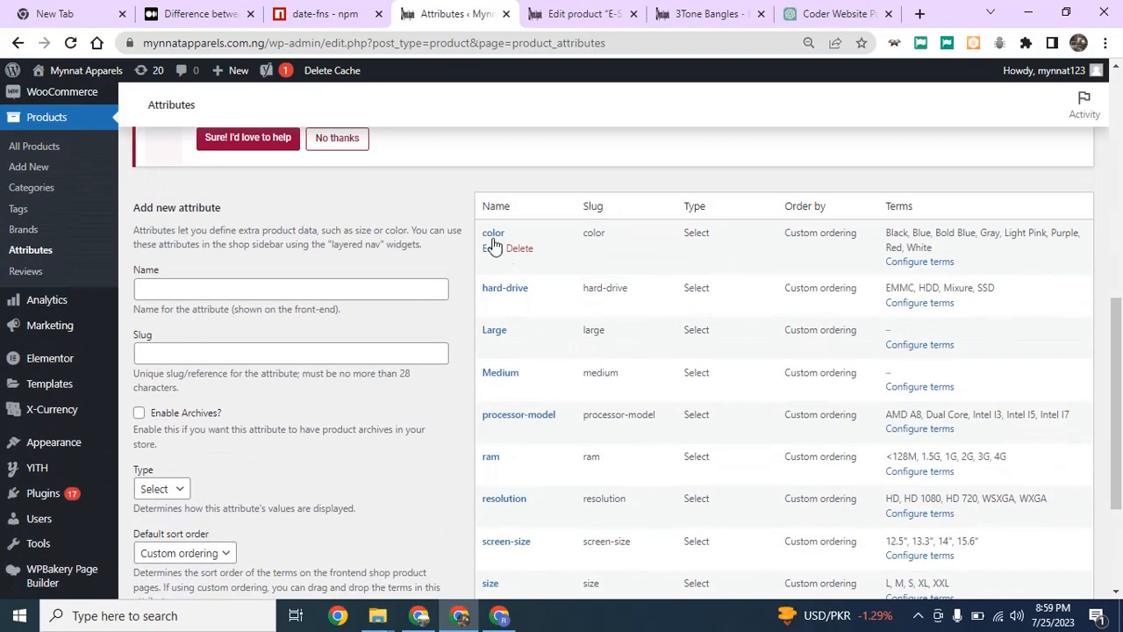
scroll(478, 289, down, 2)
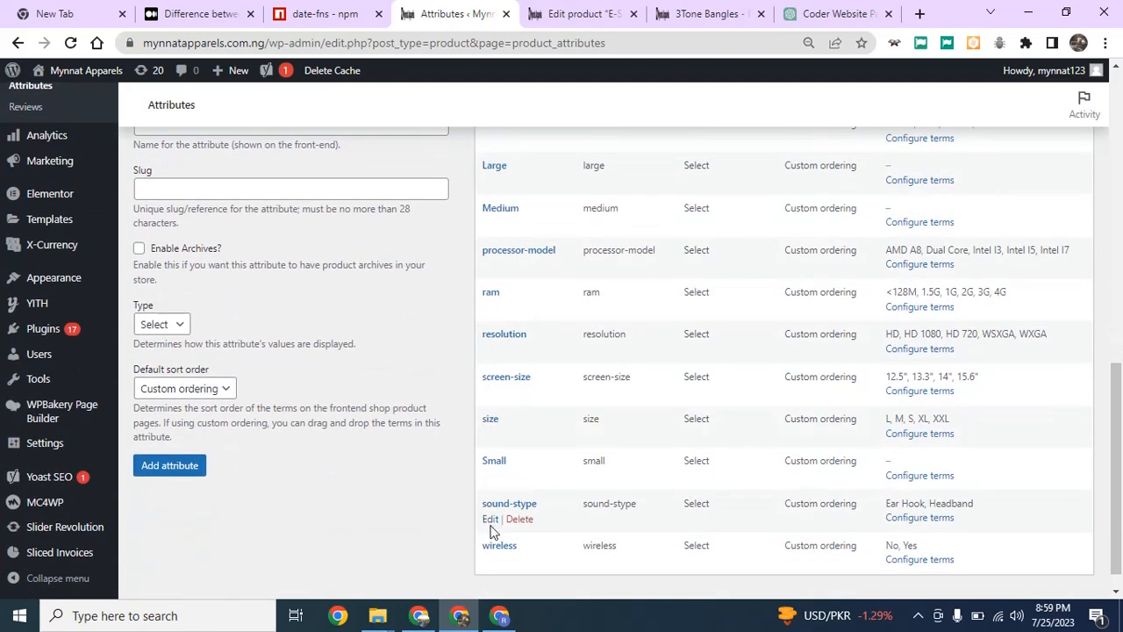
scroll(491, 517, up, 2)
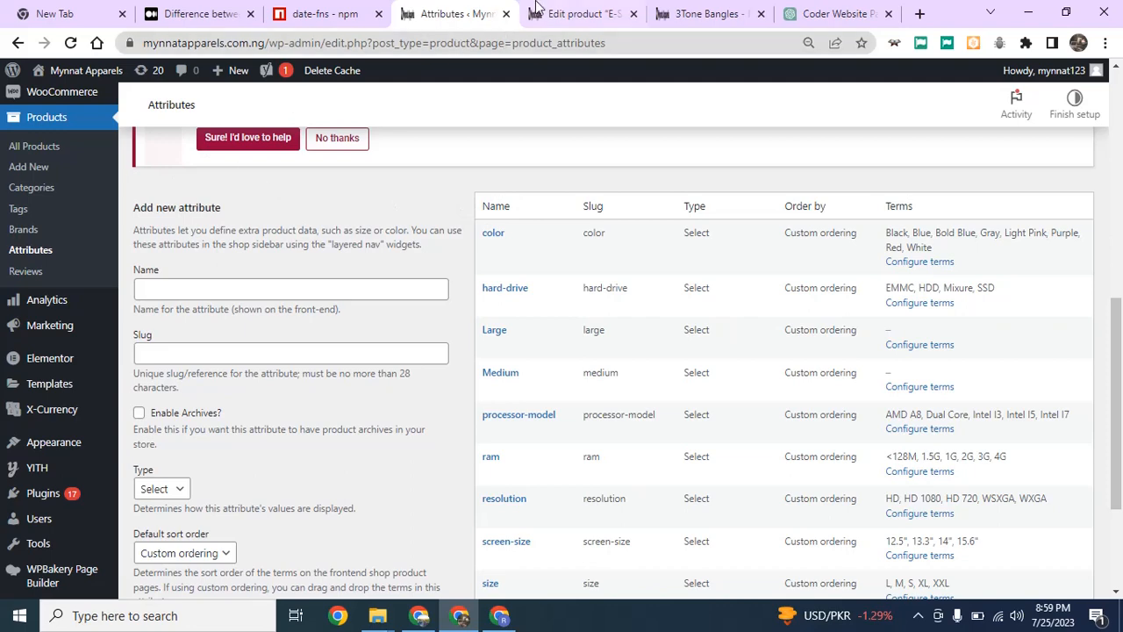
scroll(494, 351, down, 2)
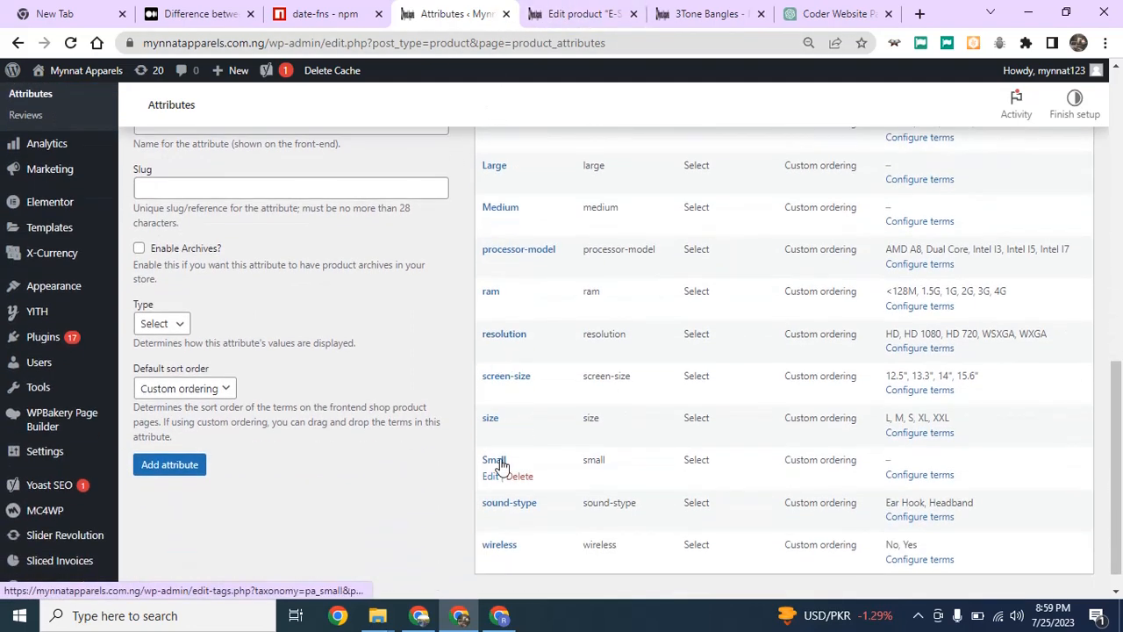
scroll(496, 351, up, 3)
scroll(487, 377, down, 2)
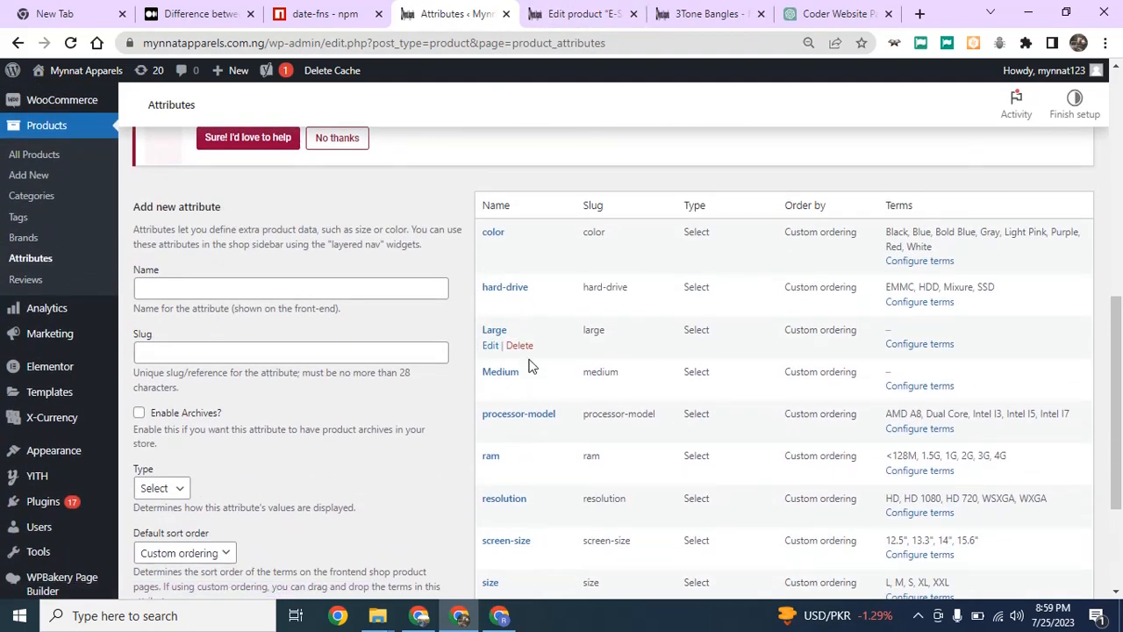
scroll(574, 289, down, 3)
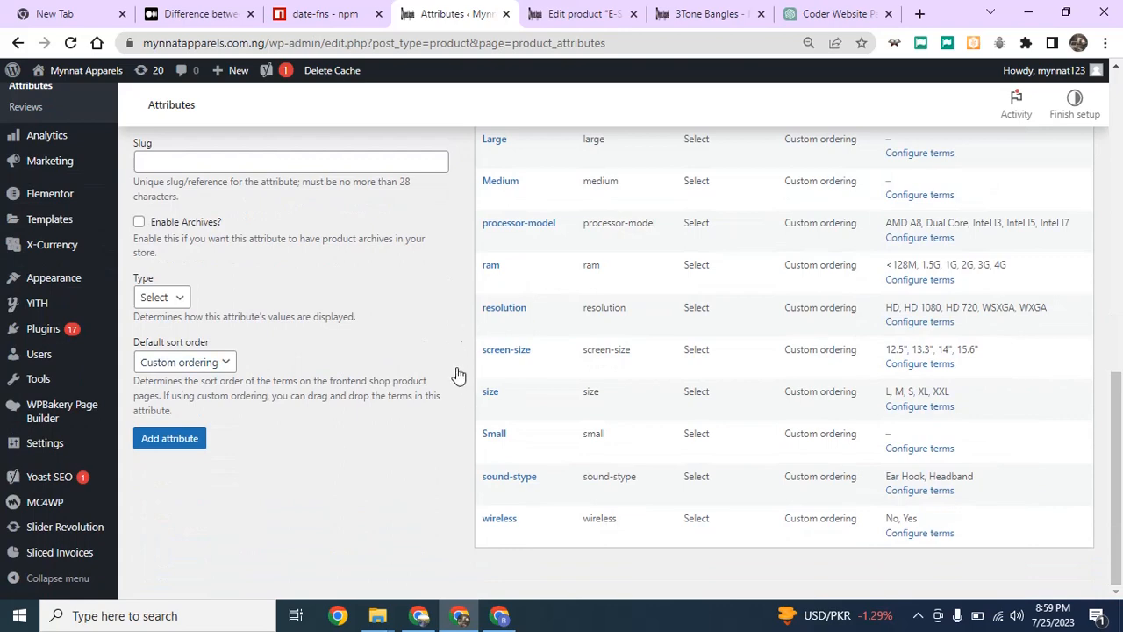
scroll(460, 247, up, 2)
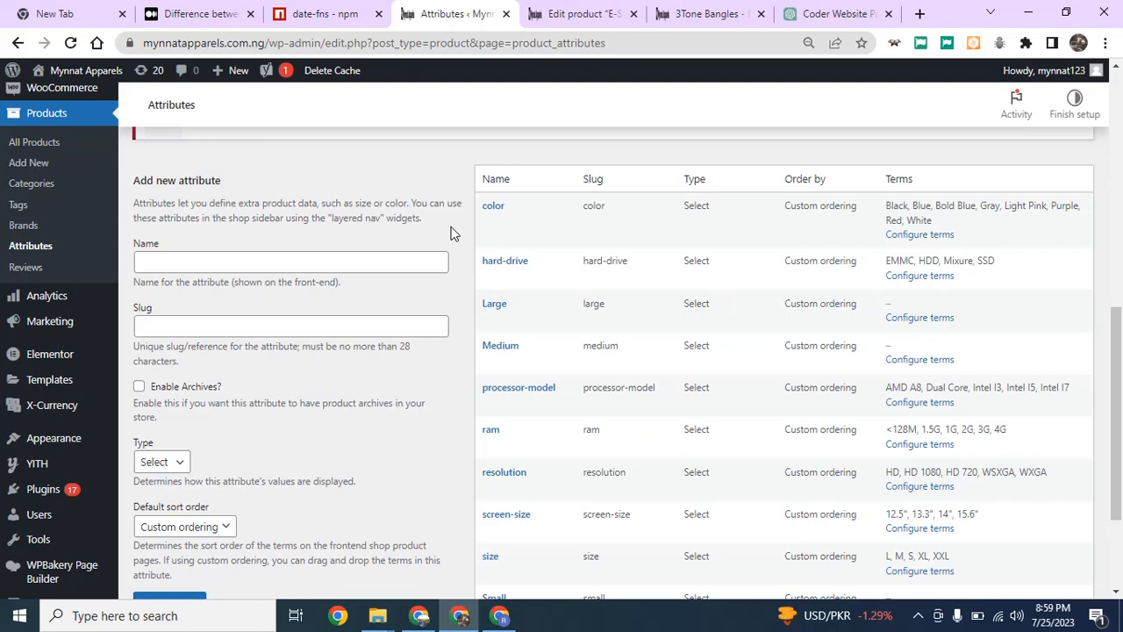
scroll(523, 263, down, 1)
scroll(496, 395, down, 1)
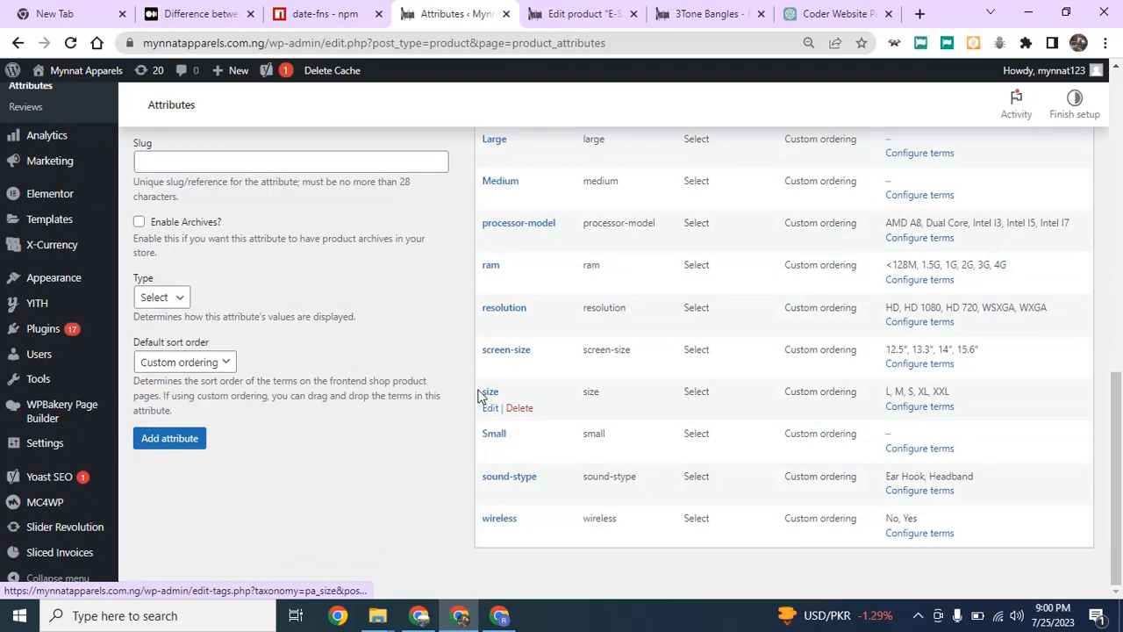
scroll(505, 360, up, 3)
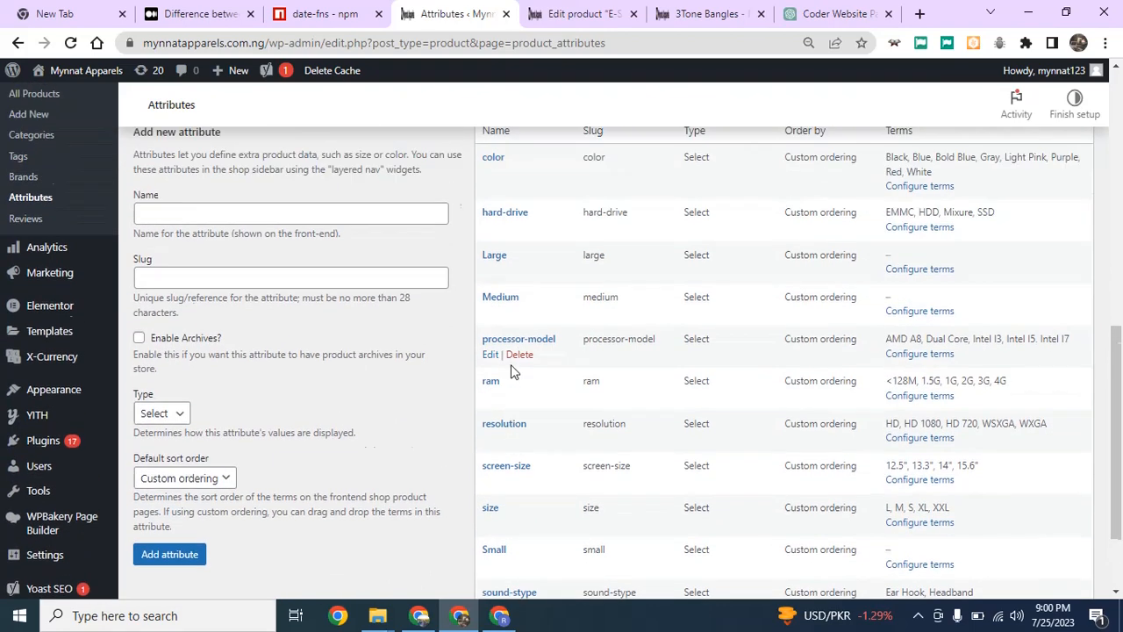
scroll(491, 356, down, 3)
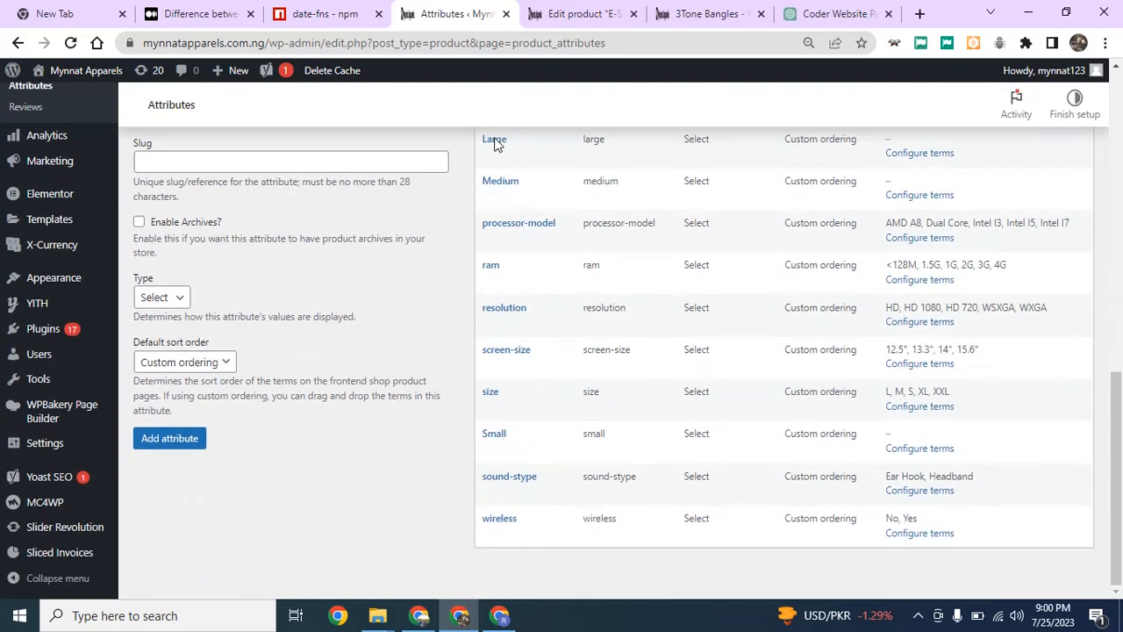
Examine the Name and Slug fields for adding a new attribute, alongside the existing attributes such as color and hard-drive.
click(205, 161)
scroll(204, 159, up, 2)
click(202, 260)
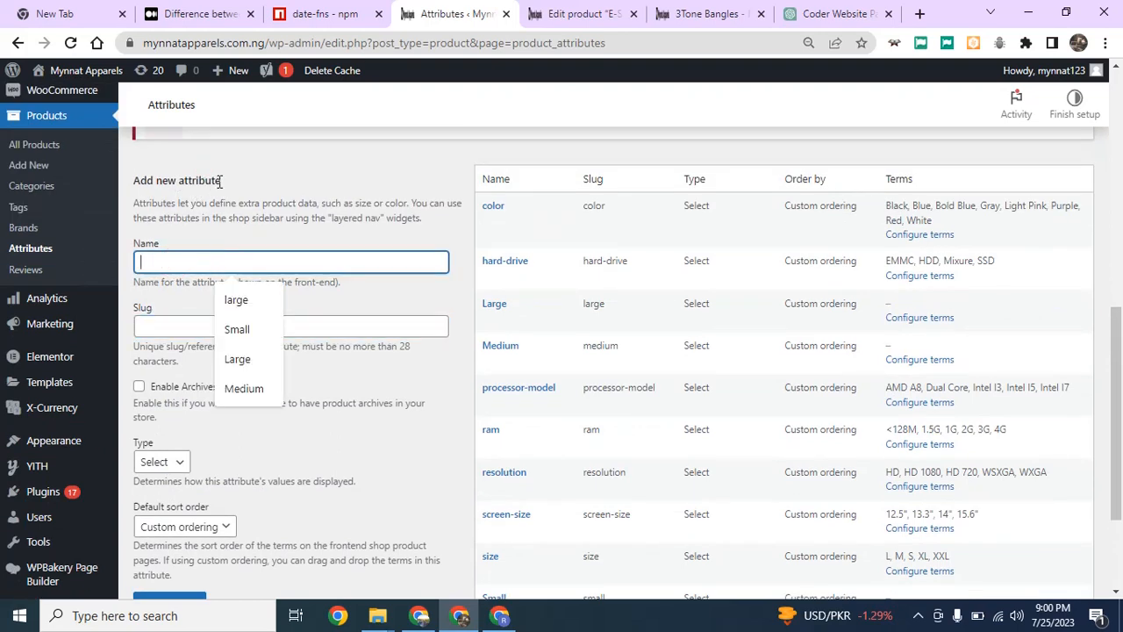
click(189, 263)
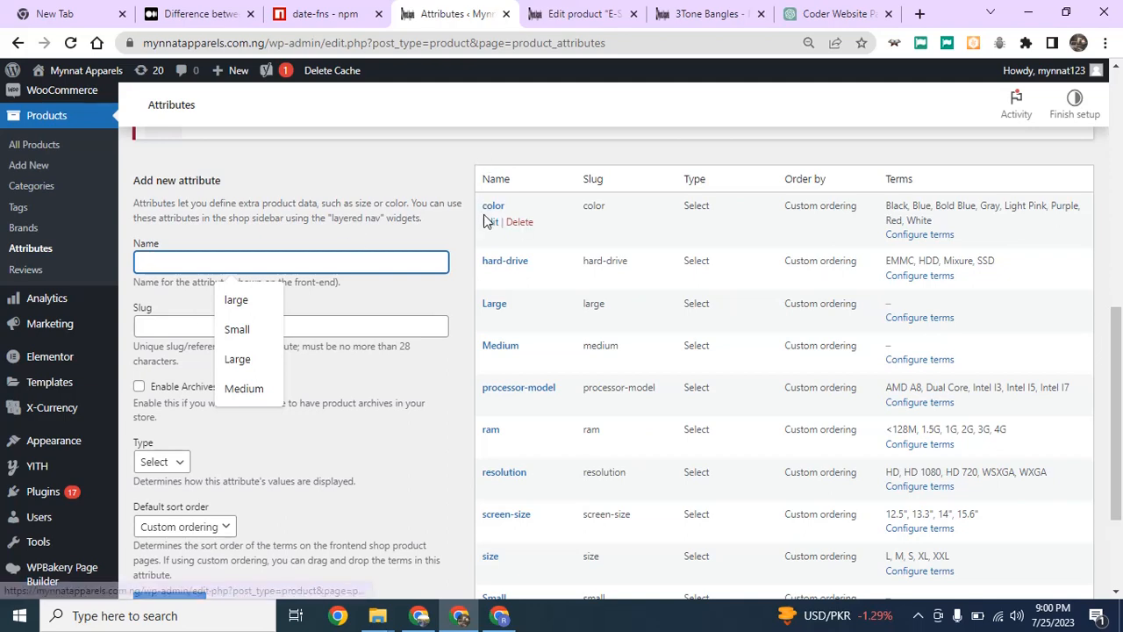
scroll(488, 220, down, 2)
scroll(490, 194, up, 3)
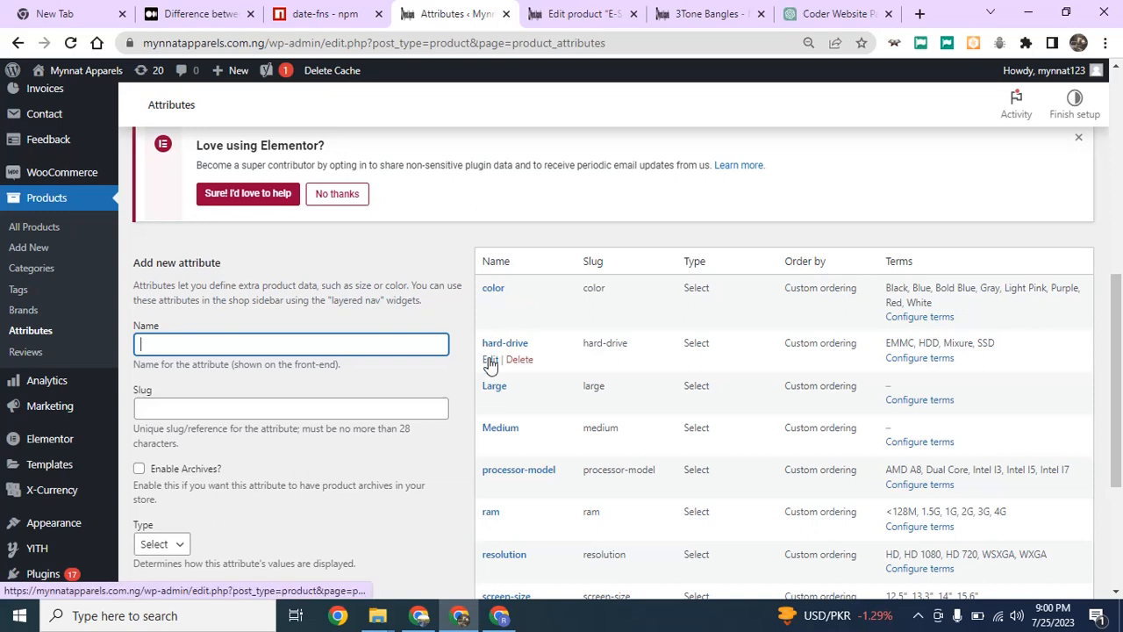
click(170, 341)
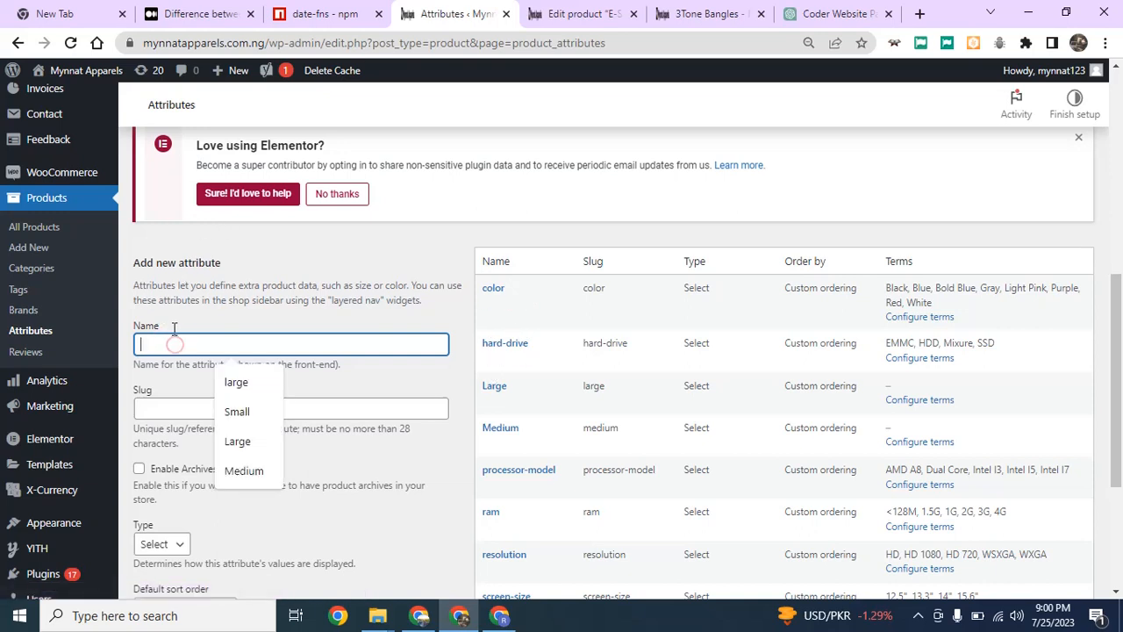
click(164, 410)
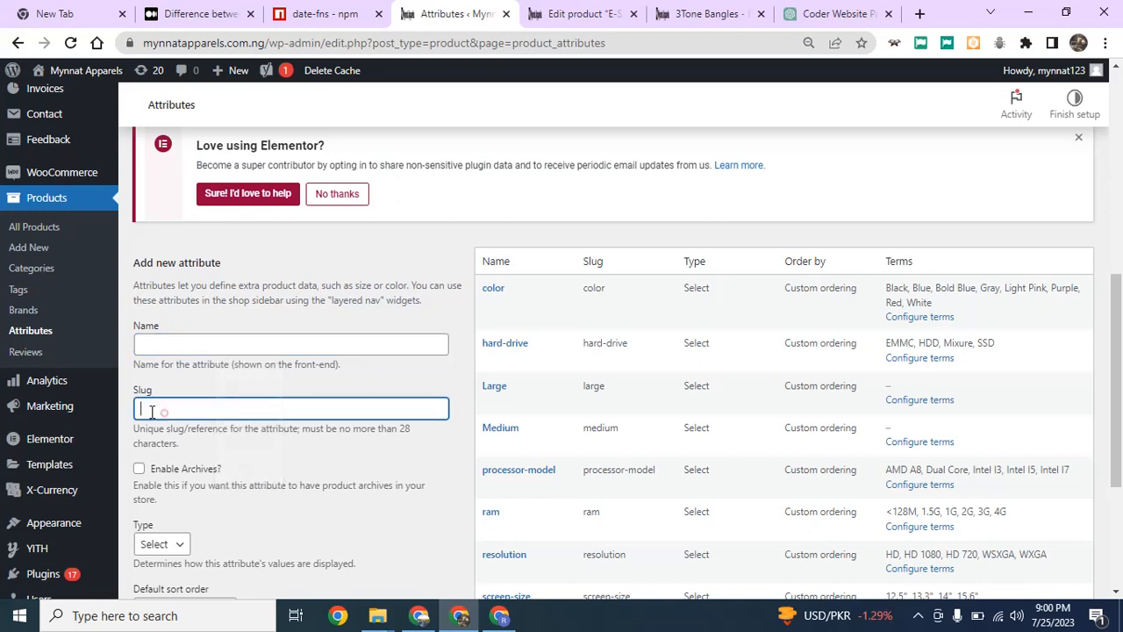
Fill in brand as the name of a new attribute, leaving its slug empty and not adding it.
click(189, 345)
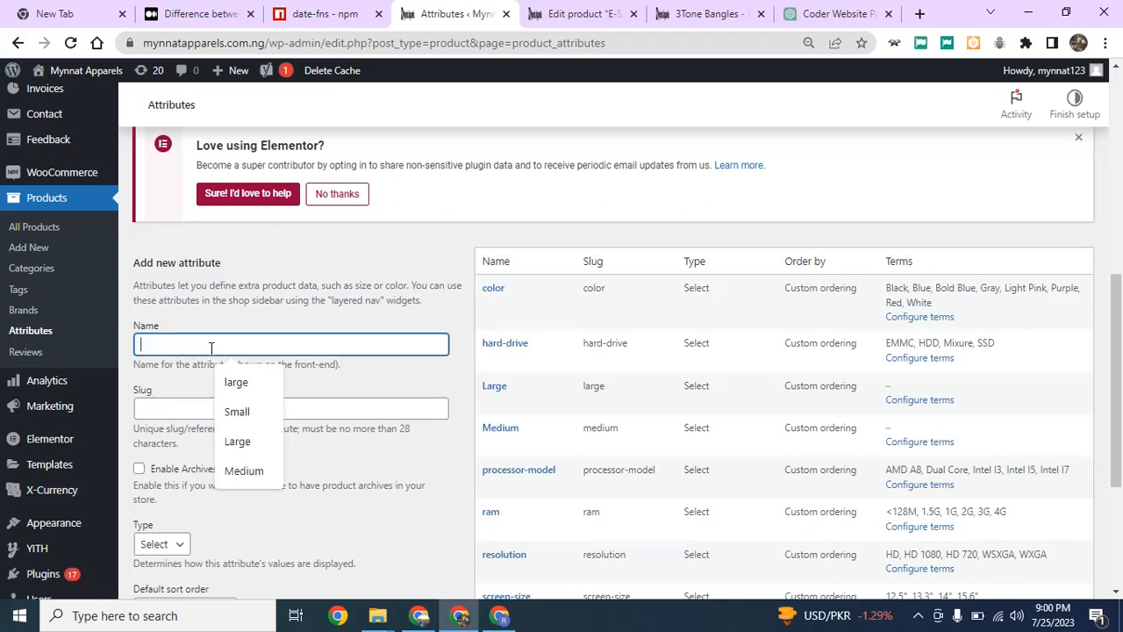
text(b)
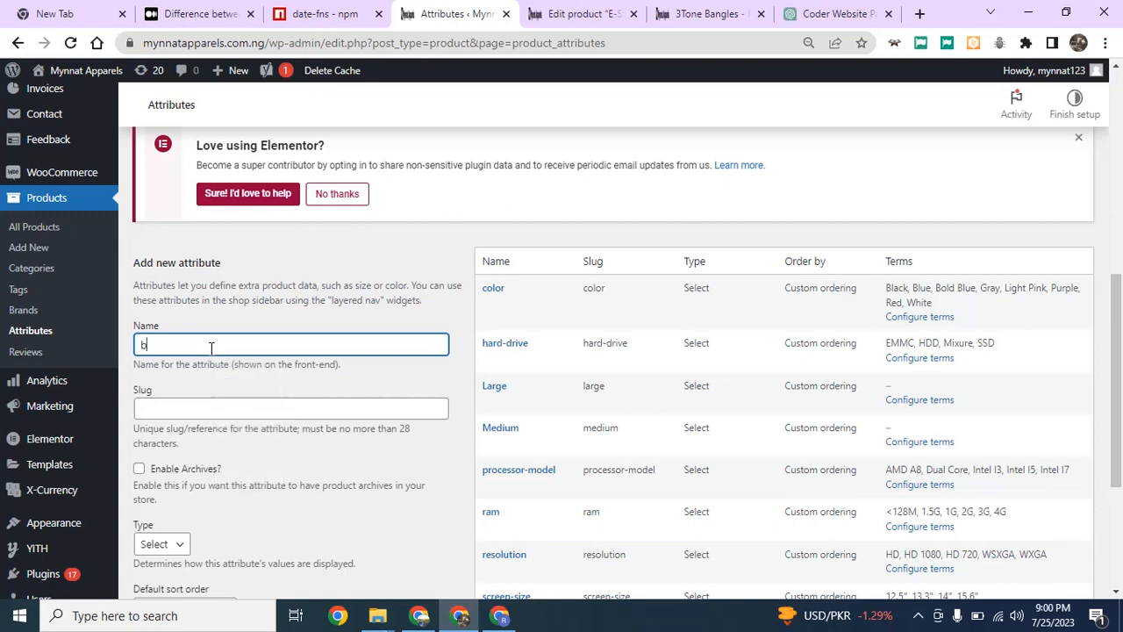
text(rand)
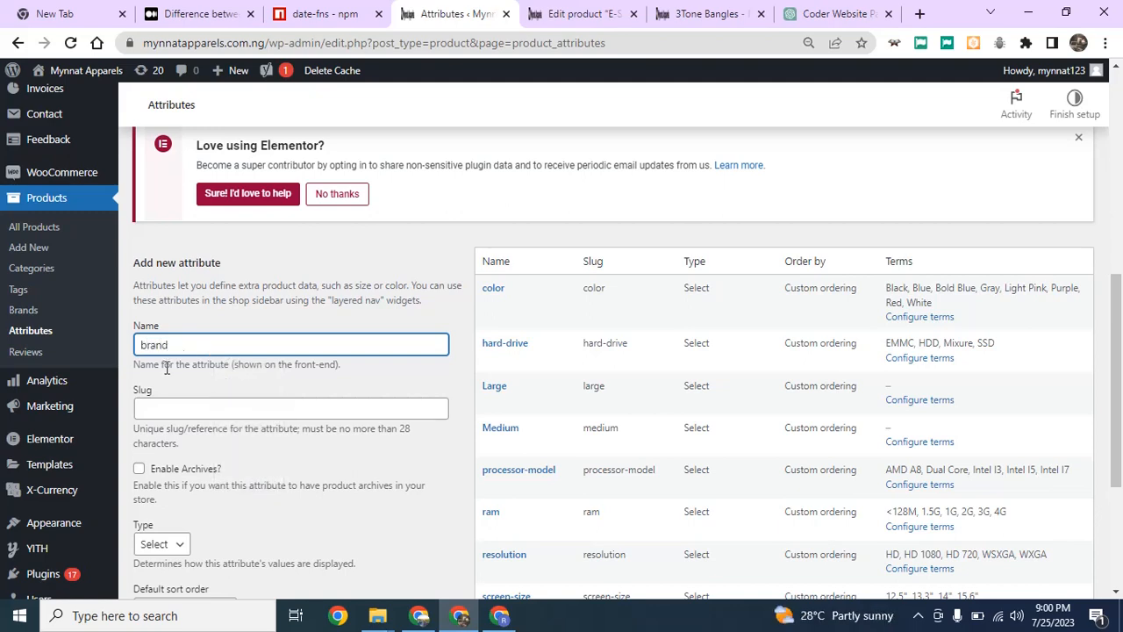
click(159, 409)
scroll(172, 404, down, 2)
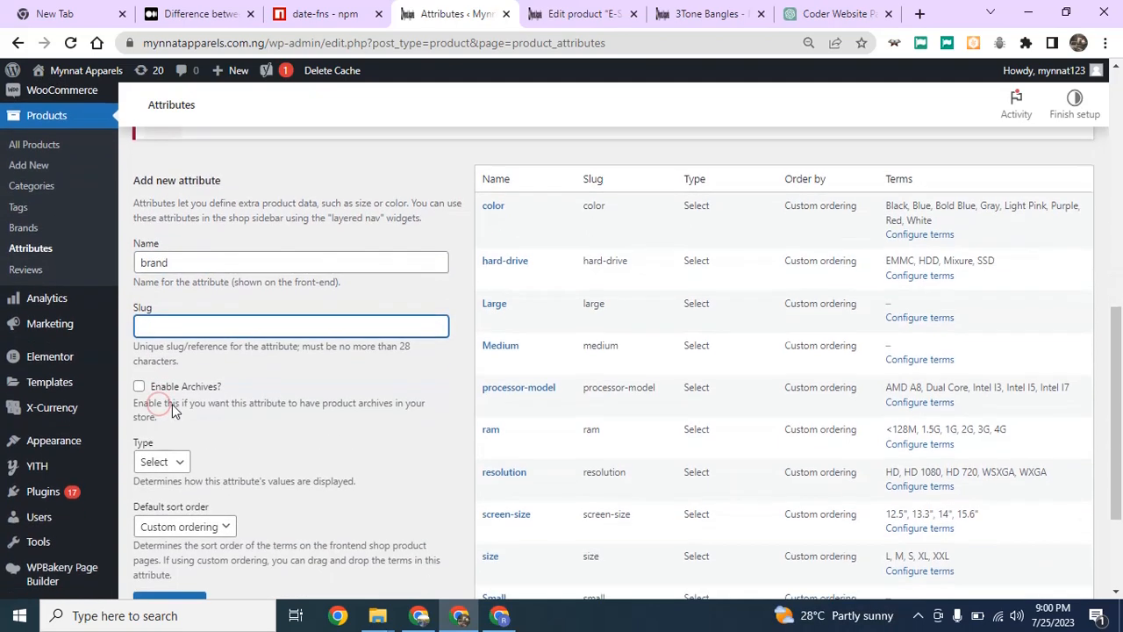
scroll(167, 482, down, 1)
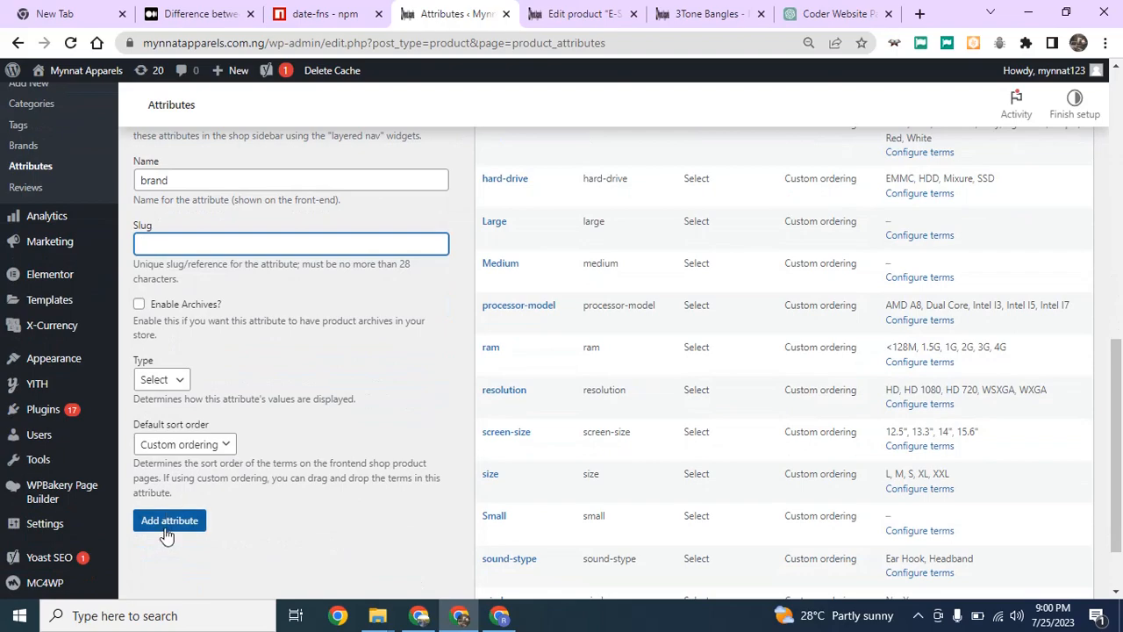
scroll(500, 421, down, 1)
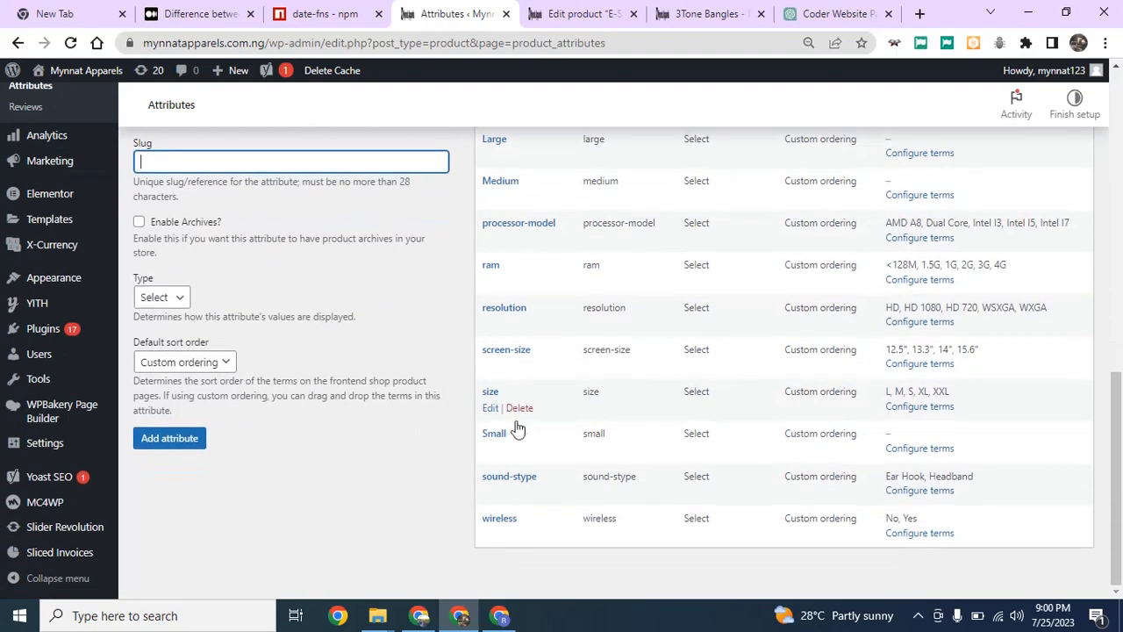
Locate the size attribute in the list, comparing briefly with the E-Shape Gold Color Bangle's editing page.
scroll(509, 413, up, 3)
scroll(543, 356, down, 3)
mouse_move(512, 407)
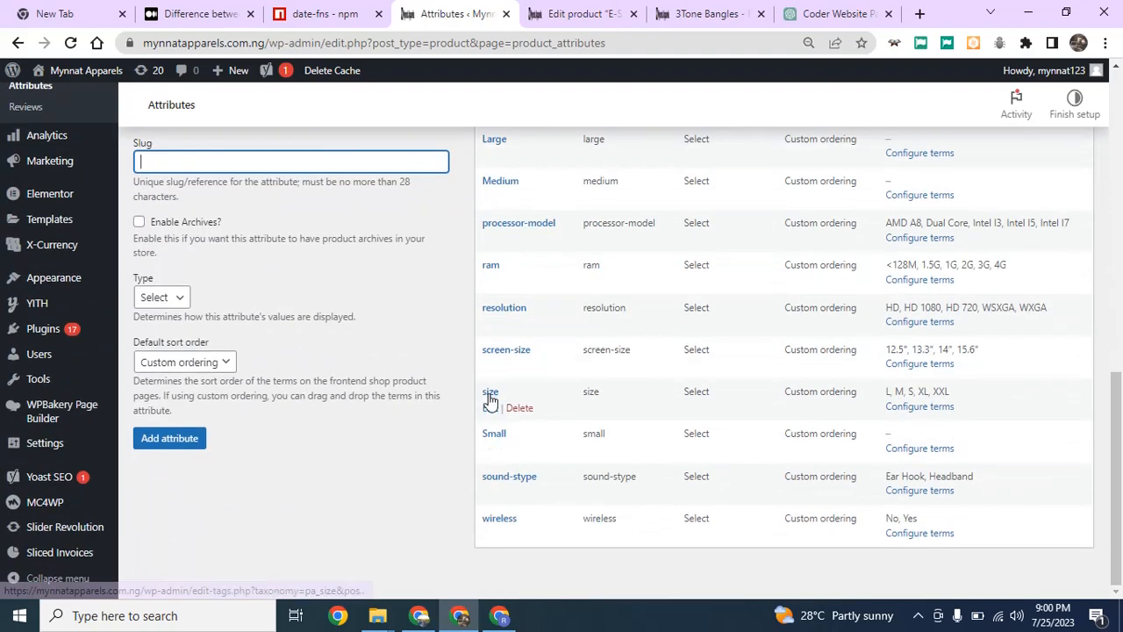
click(570, 14)
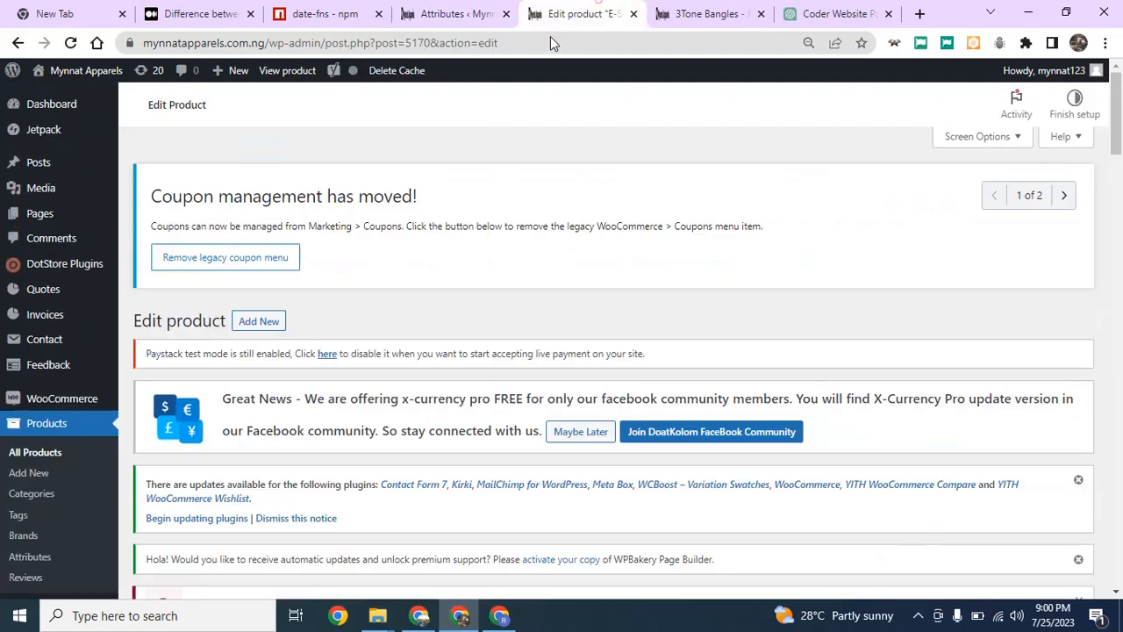
scroll(279, 421, down, 4)
scroll(268, 457, up, 3)
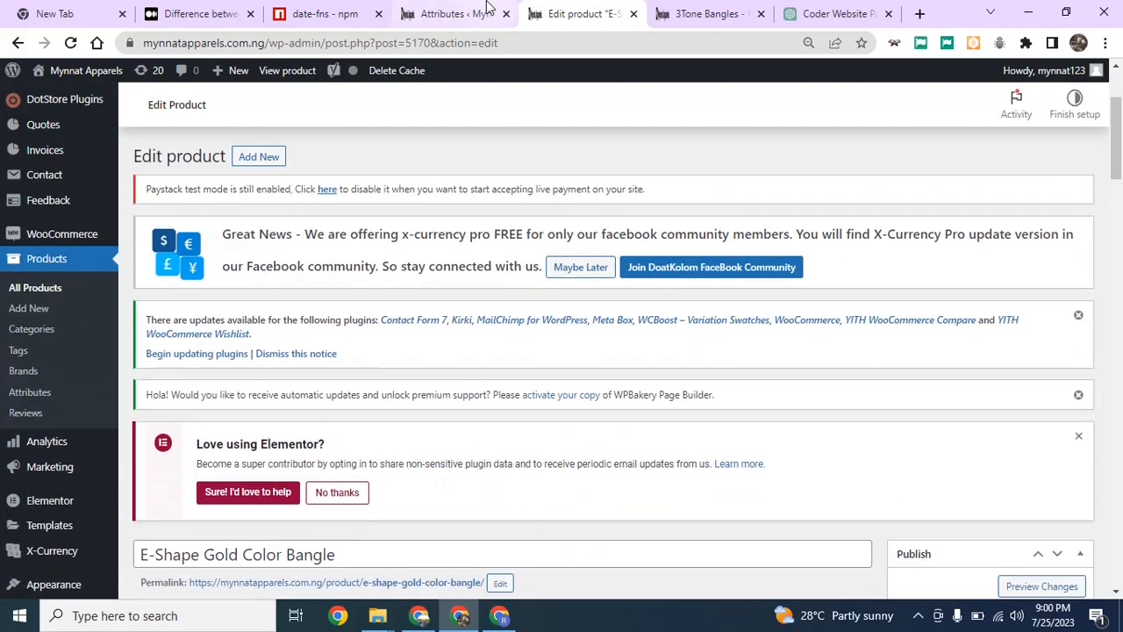
click(481, 12)
mouse_move(489, 409)
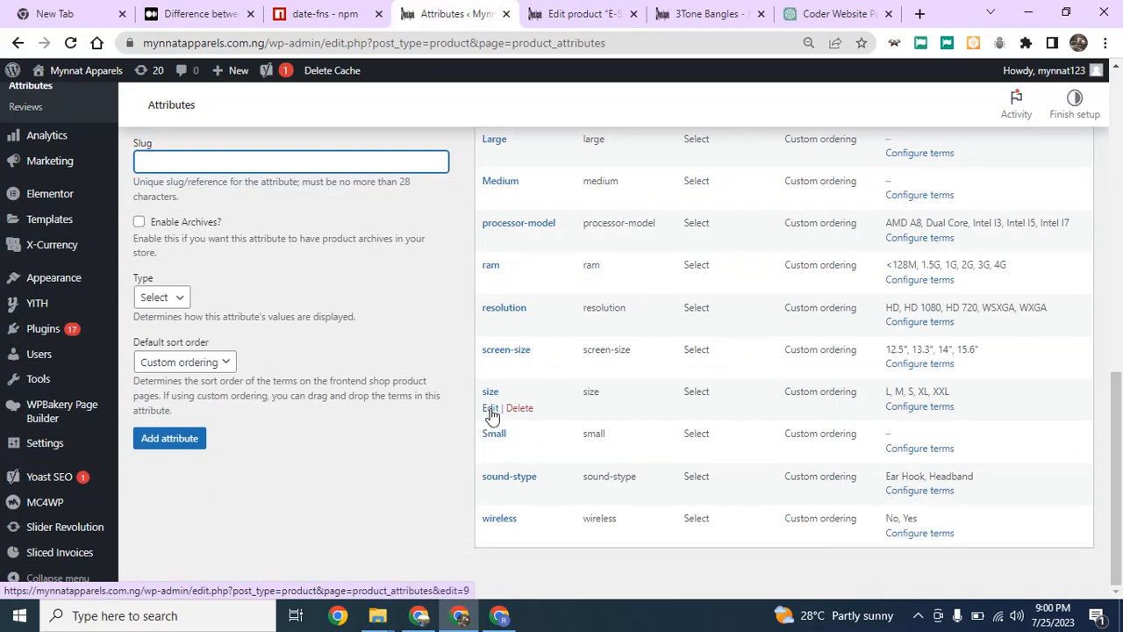
Open the size attribute for editing and check its name, slug, type and sort order settings.
scroll(233, 286, up, 2)
scroll(264, 296, down, 2)
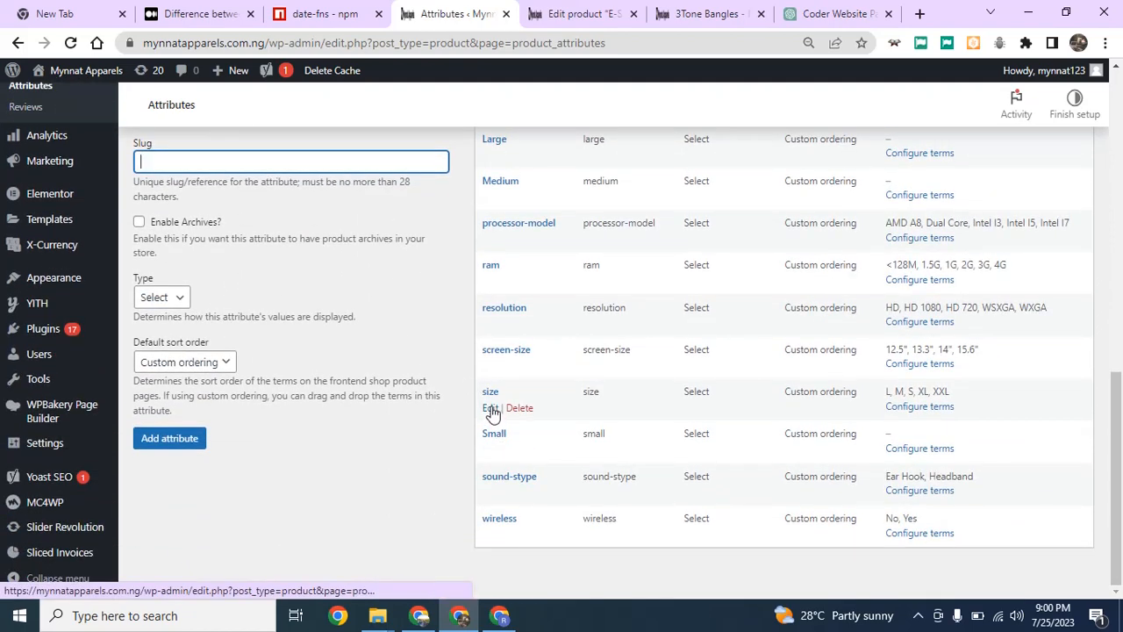
click(491, 409)
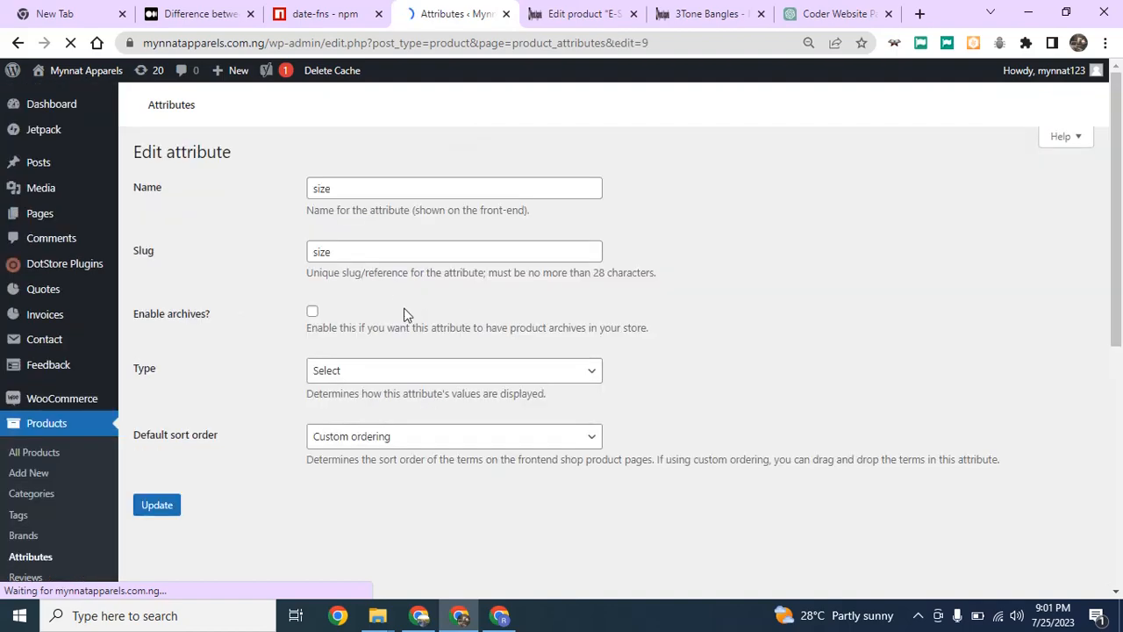
scroll(362, 383, down, 7)
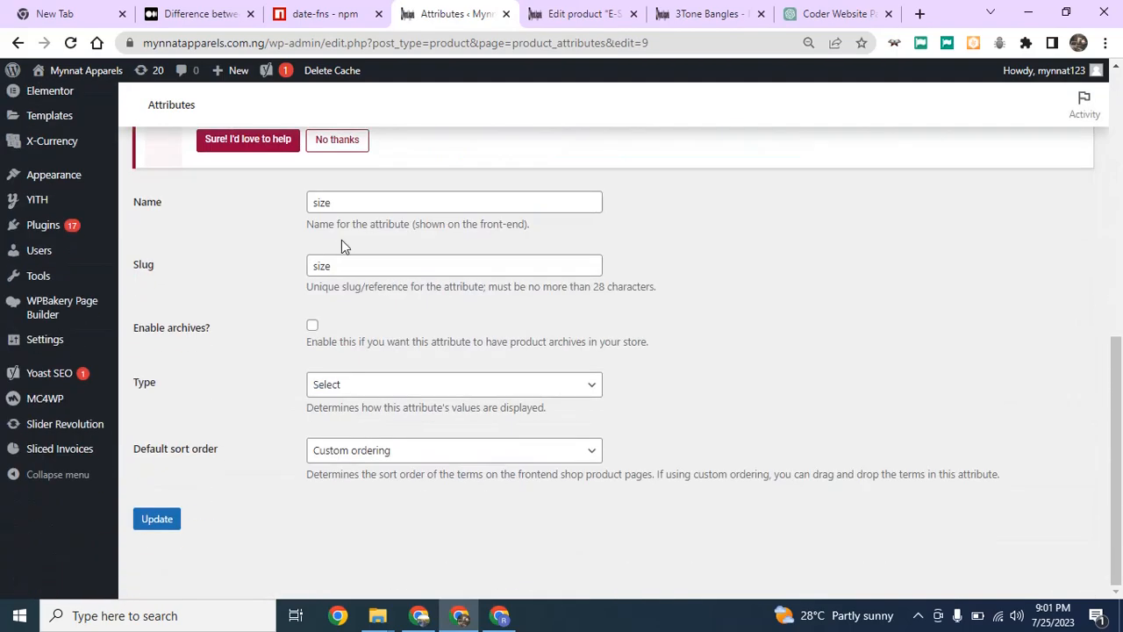
drag(334, 203, 293, 206)
scroll(281, 254, up, 4)
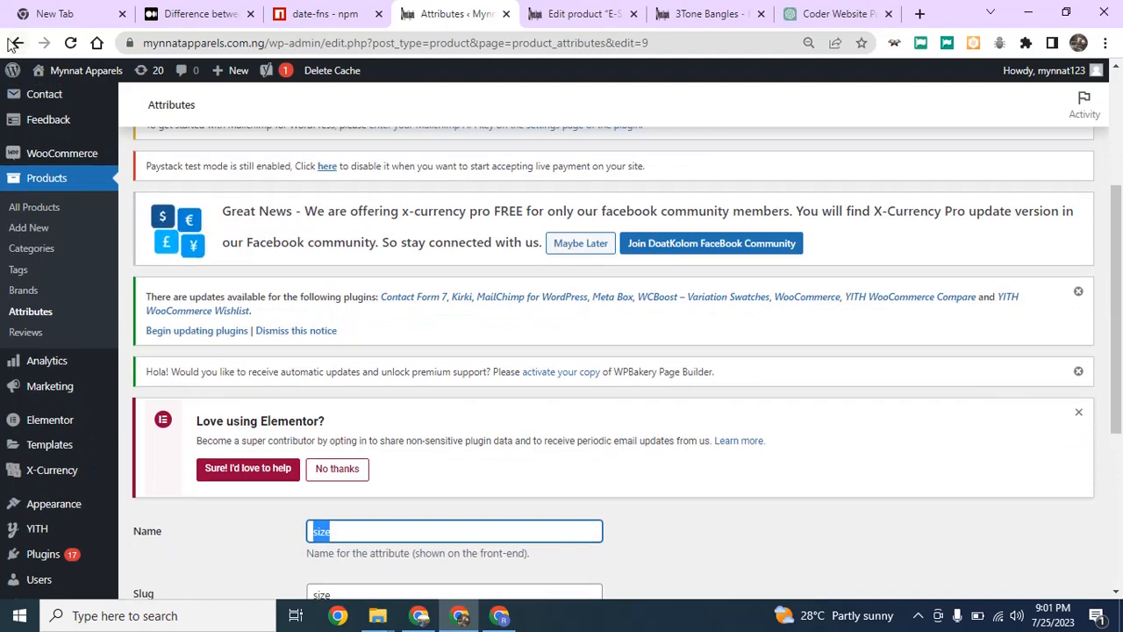
Return to the Attributes list and inspect the terms listed for the size attribute.
click(15, 44)
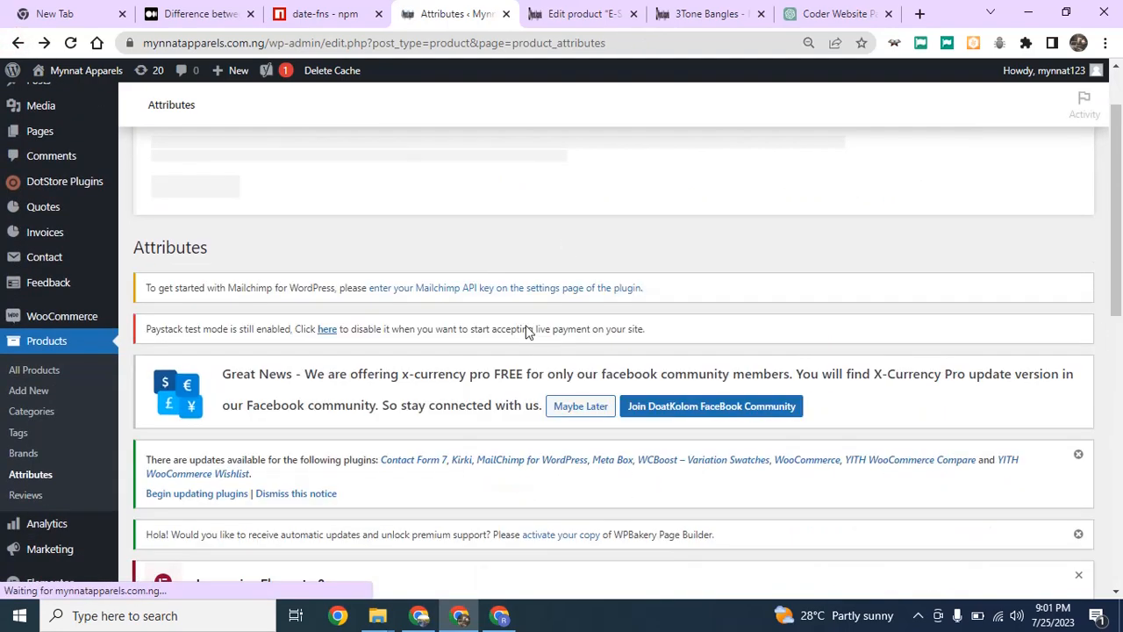
scroll(528, 332, down, 10)
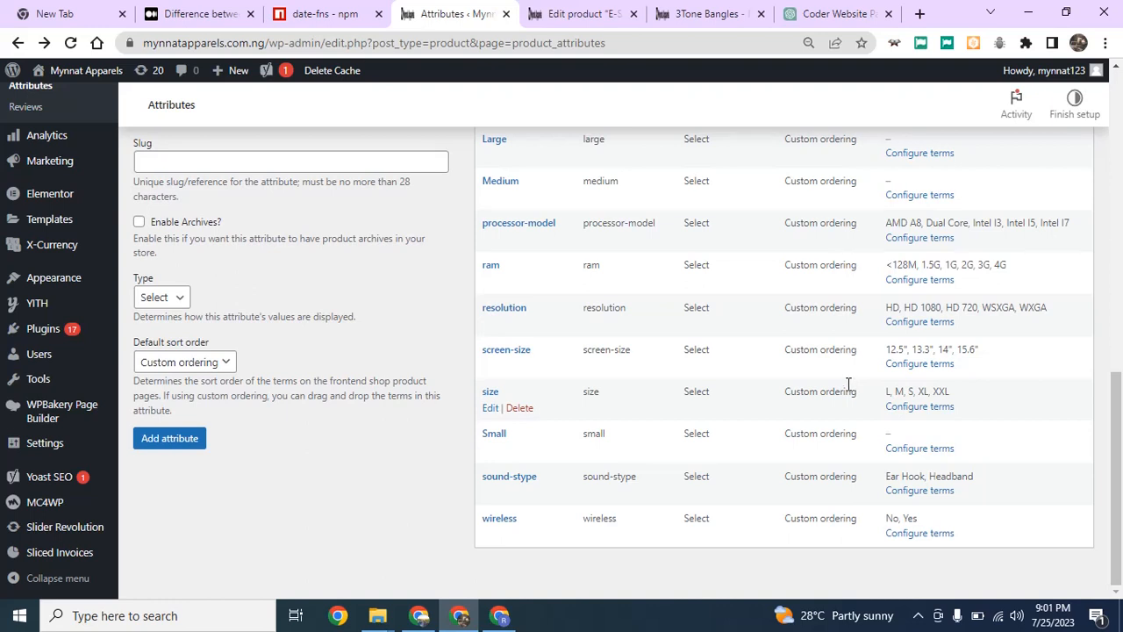
drag(882, 396, 961, 395)
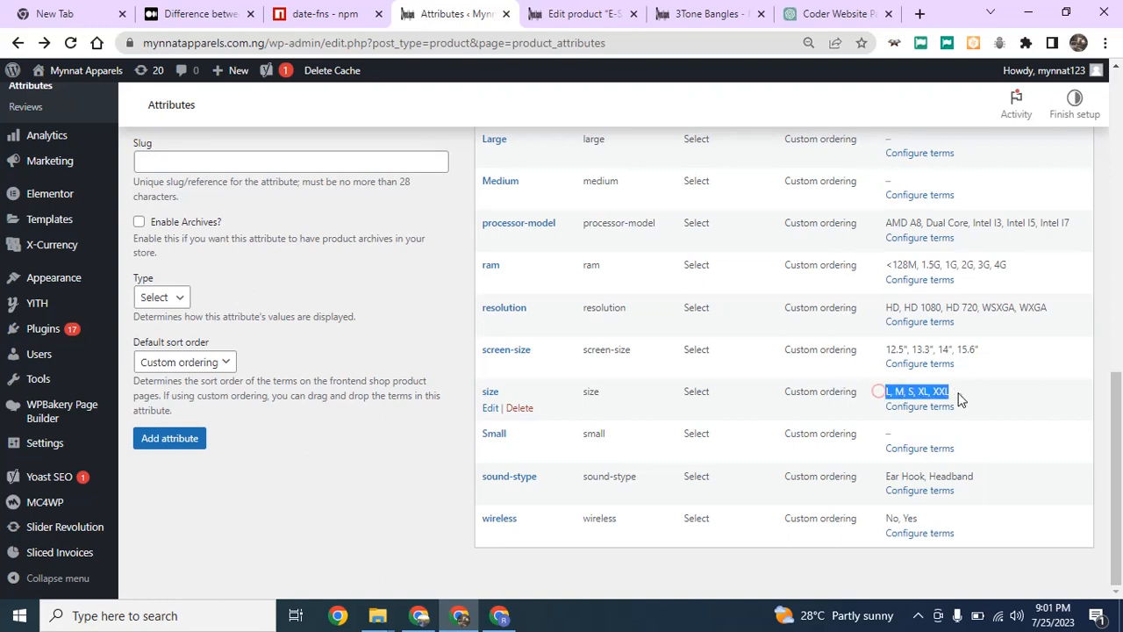
click(963, 400)
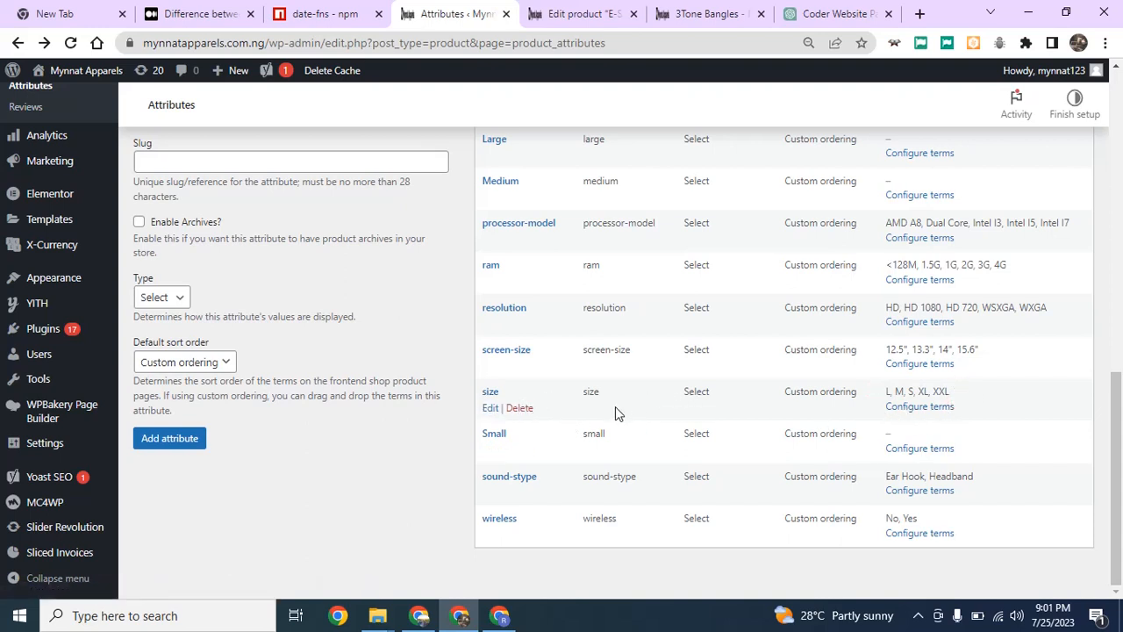
Open the term configuration of the size attribute and look over its terms.
click(908, 408)
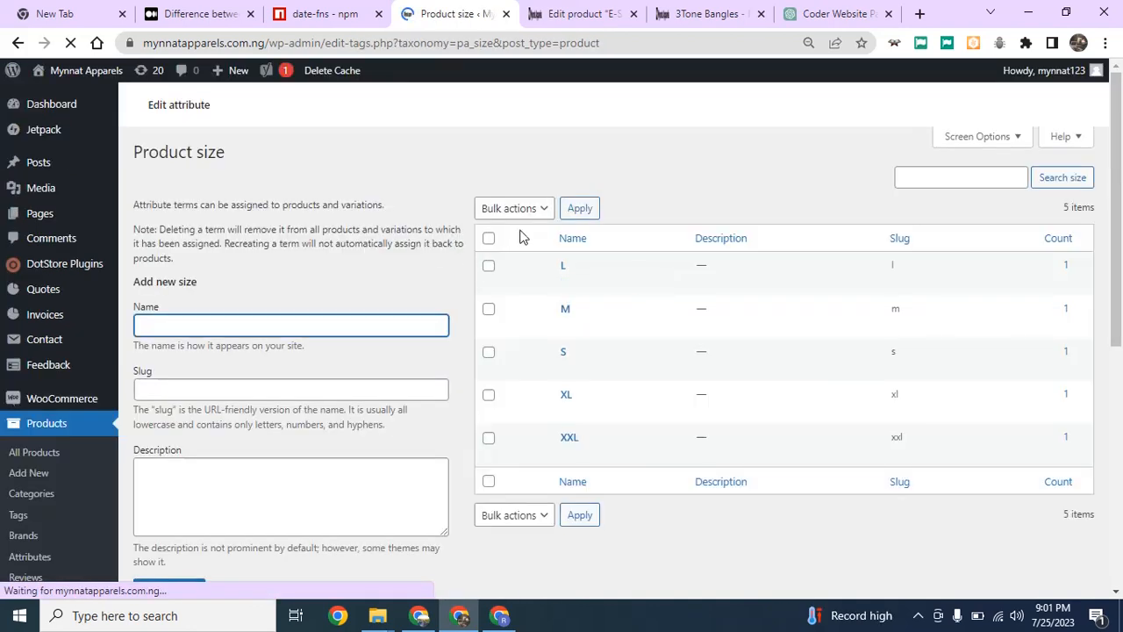
scroll(578, 422, down, 5)
scroll(579, 422, down, 1)
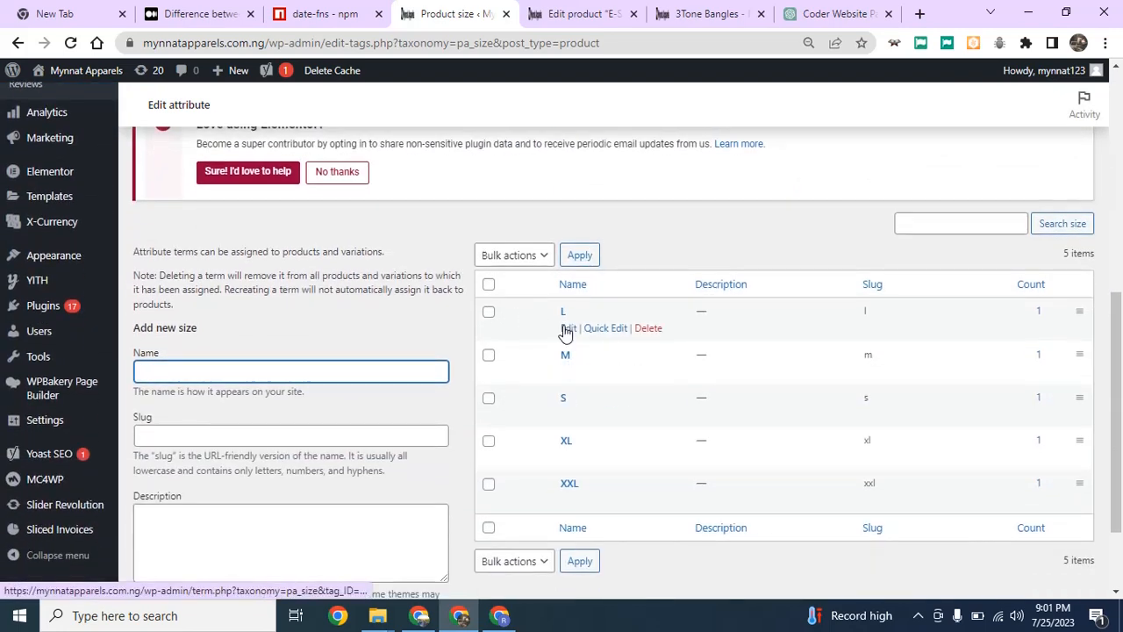
Try the name Large for the size term L, and go back to the size terms without updating it.
click(569, 330)
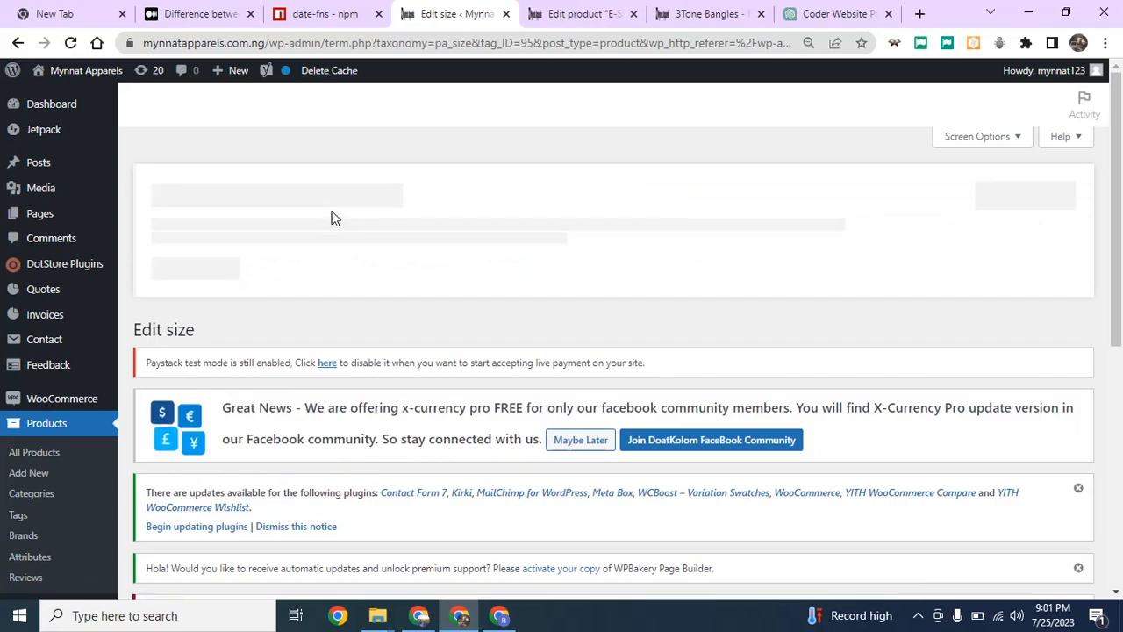
text(arge)
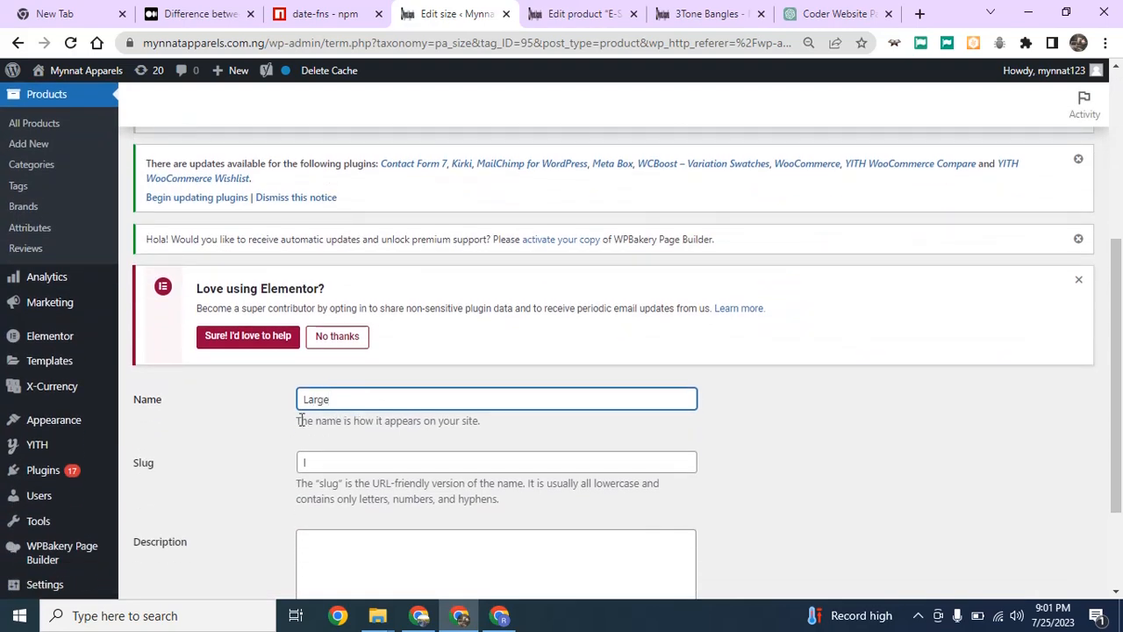
scroll(300, 422, down, 2)
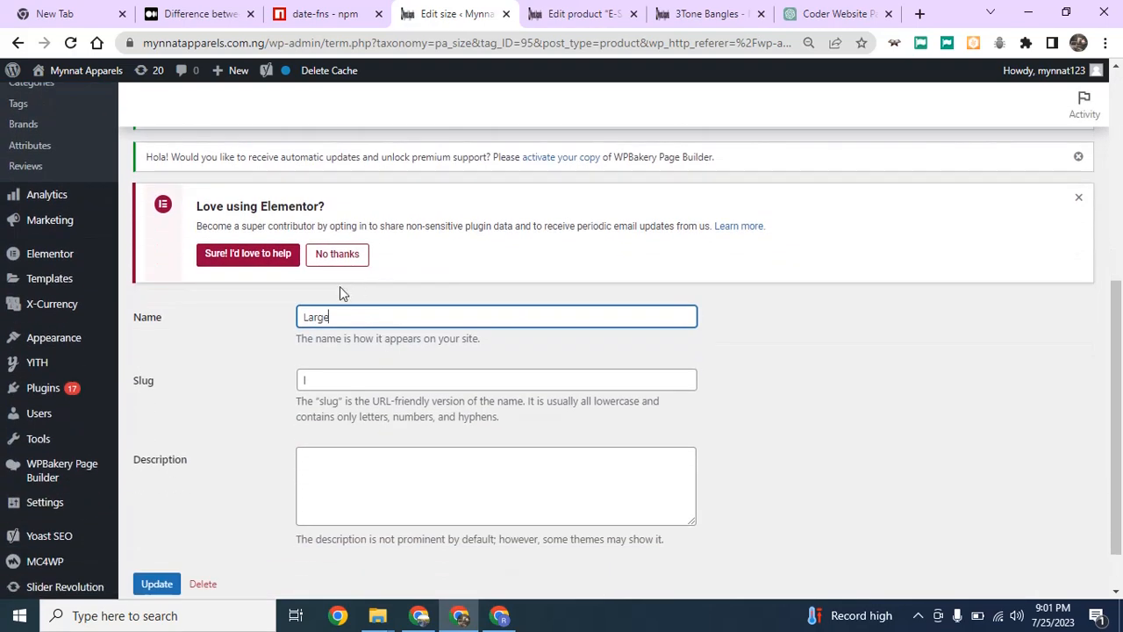
click(338, 474)
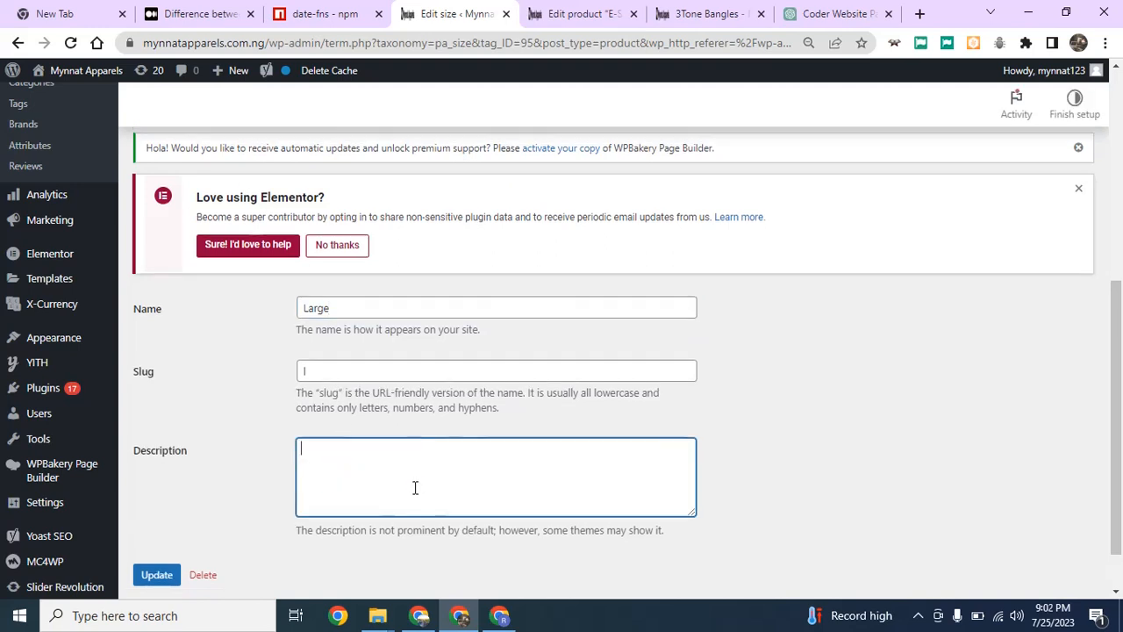
click(17, 42)
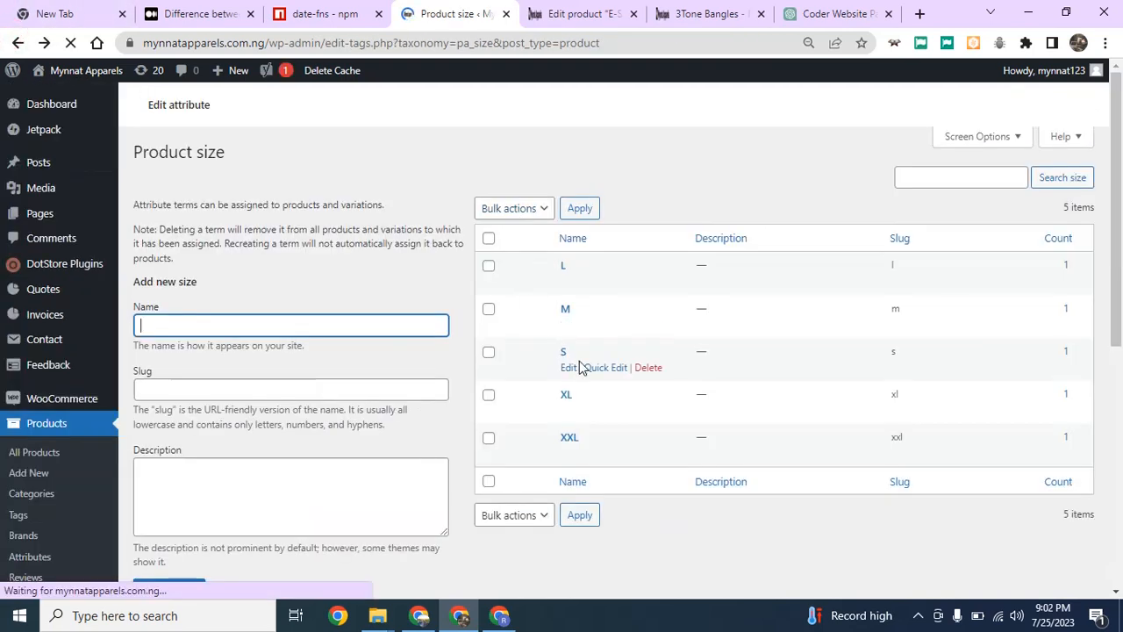
Review the size terms and the form for adding a new size, and return to the Attributes list.
scroll(581, 362, down, 3)
scroll(577, 351, up, 3)
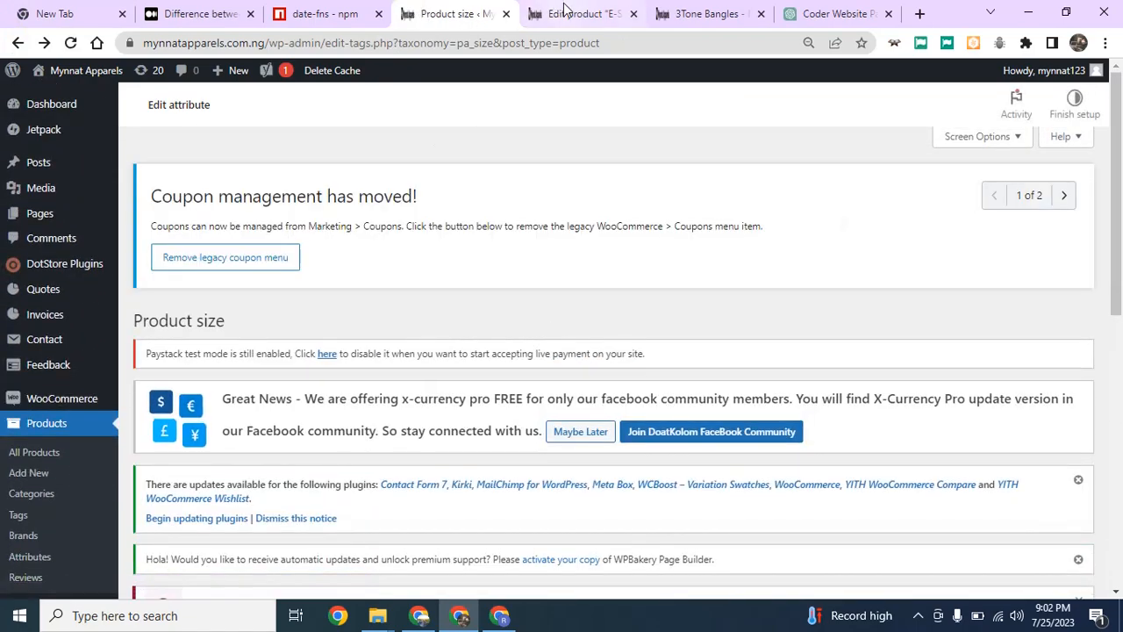
scroll(201, 258, down, 7)
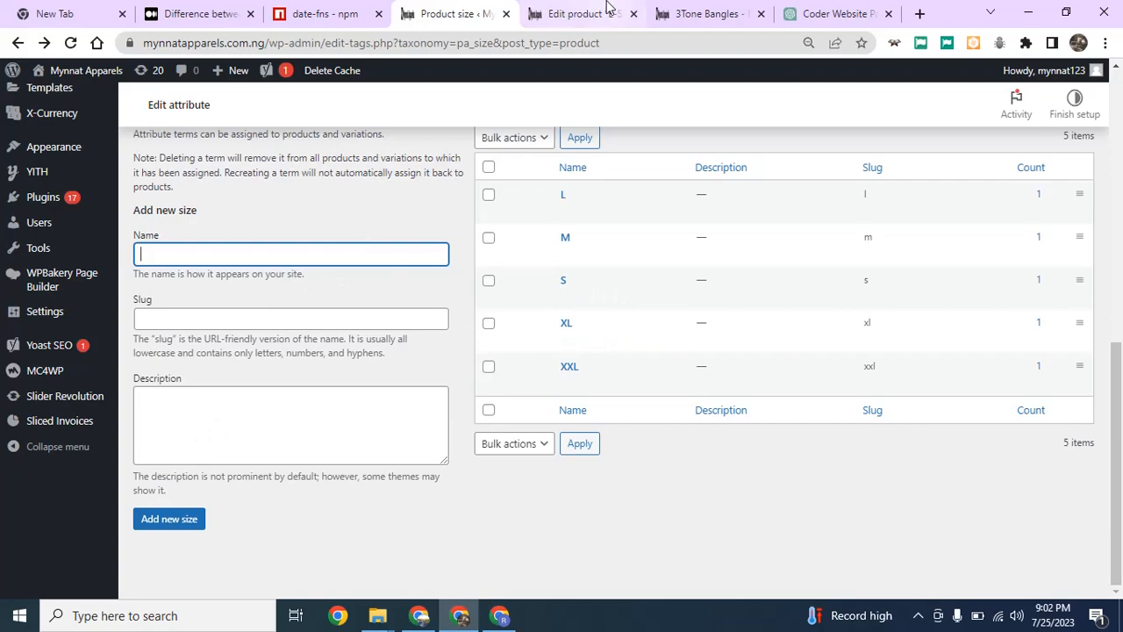
click(11, 46)
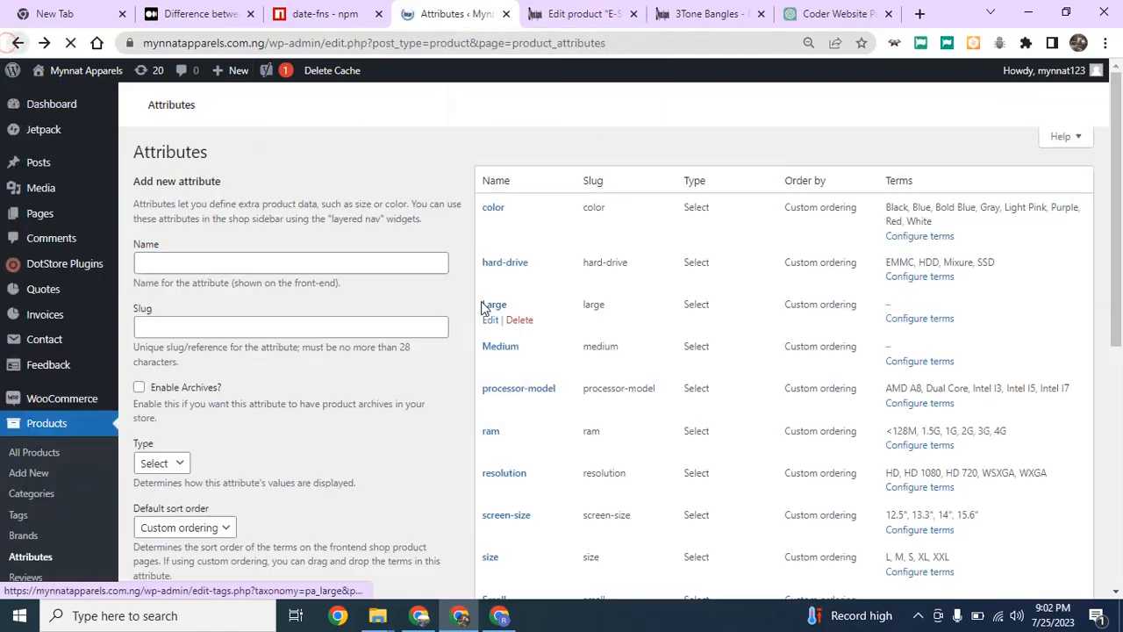
scroll(502, 471, down, 3)
scroll(498, 431, up, 6)
scroll(498, 431, down, 6)
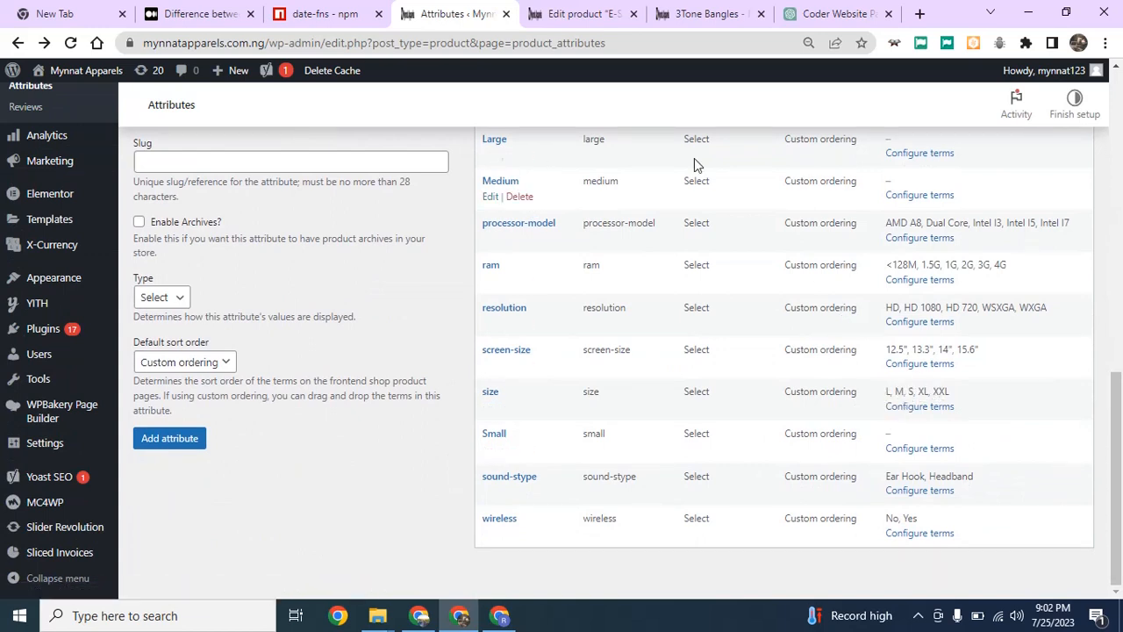
Switch to the E-Shape Gold Color Bangle edit page and set its product type to Variable product.
click(579, 13)
scroll(305, 312, down, 4)
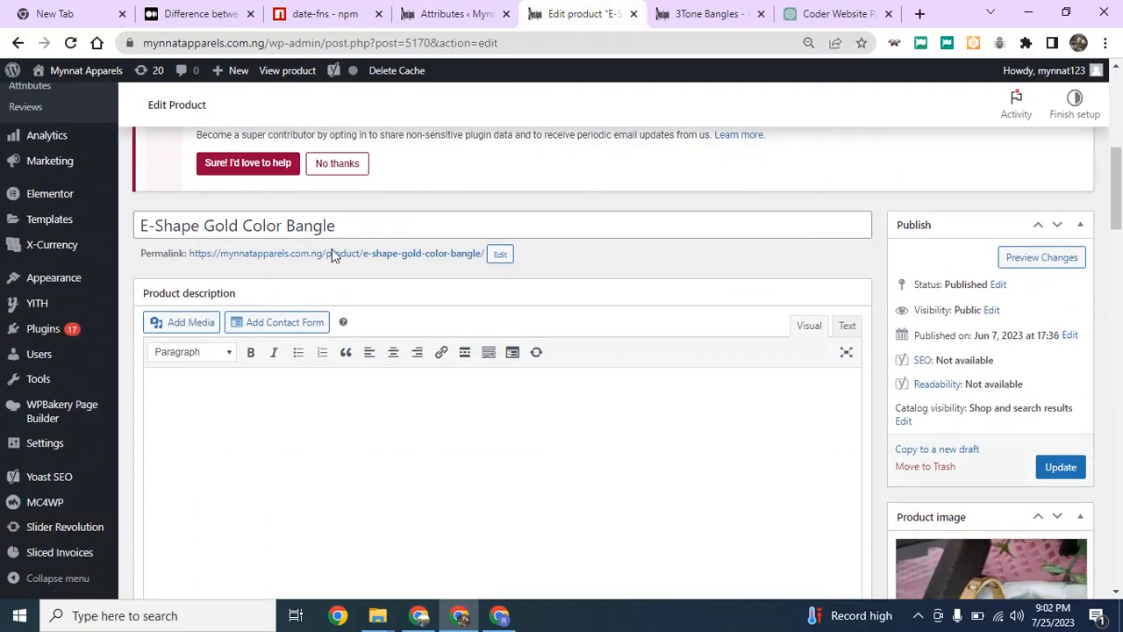
scroll(332, 255, down, 12)
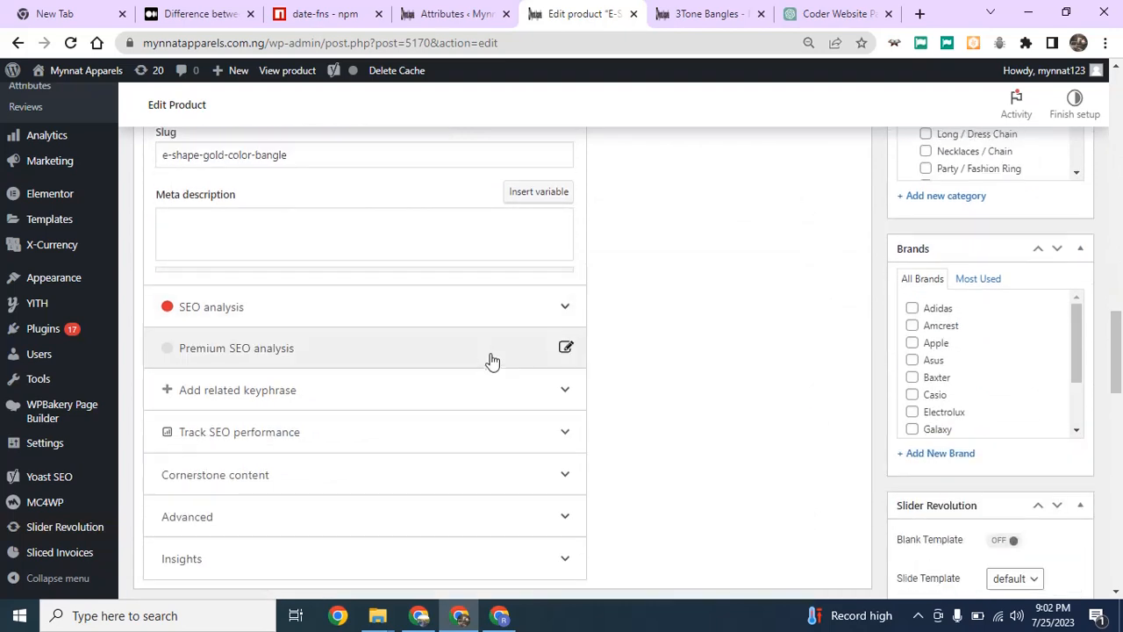
scroll(492, 356, down, 5)
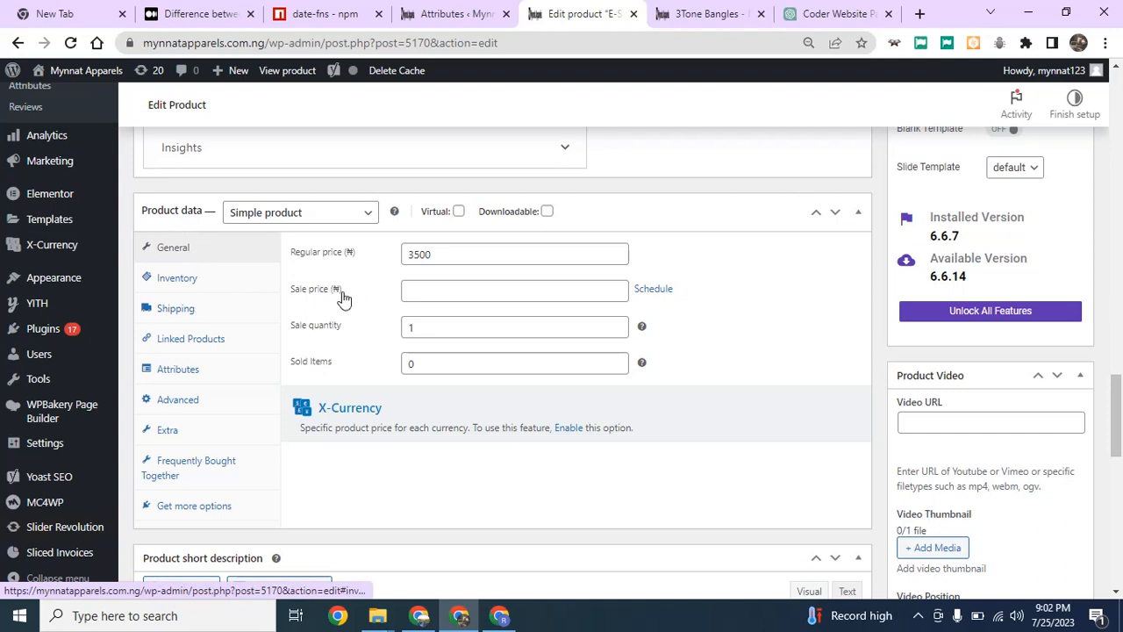
click(298, 213)
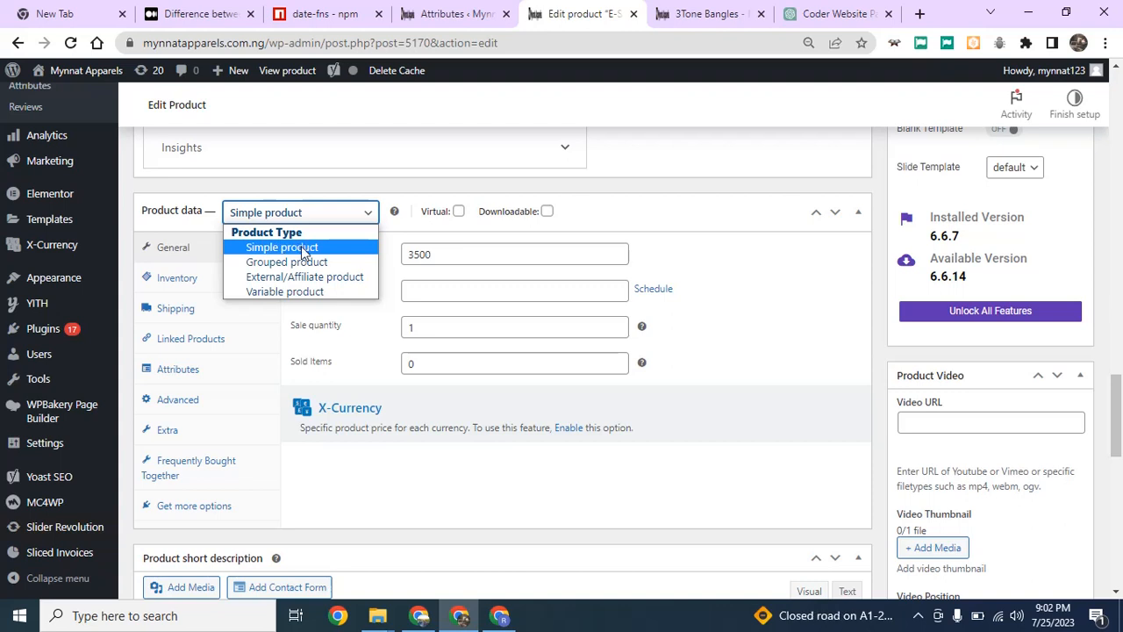
click(294, 292)
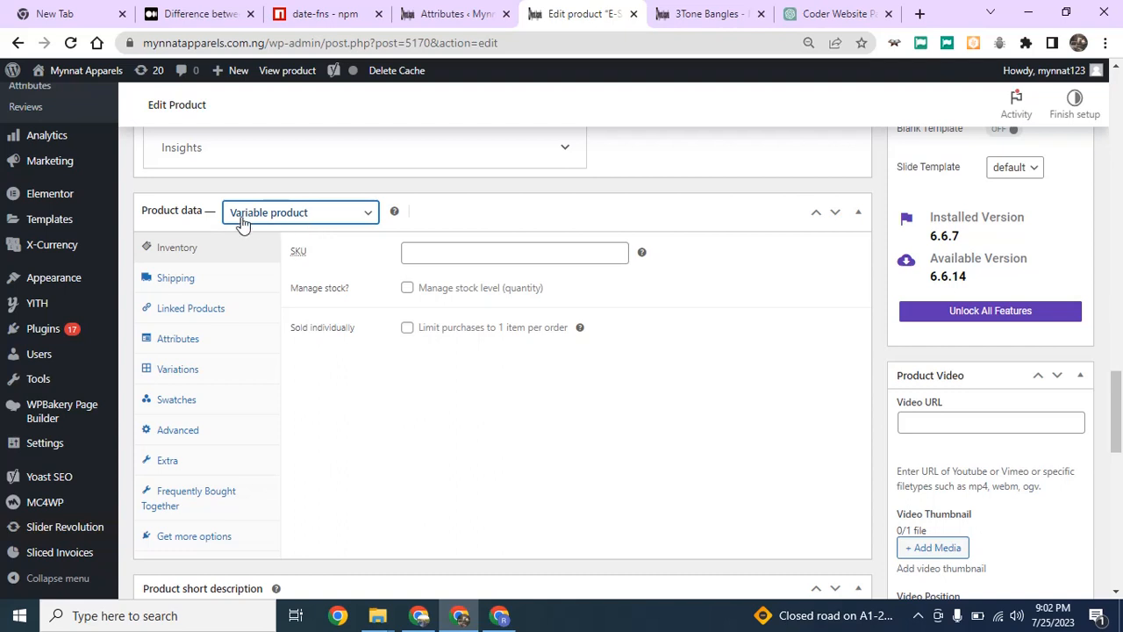
Look over the inventory options of the variable product, including the SKU help, and the other product data sections.
click(408, 253)
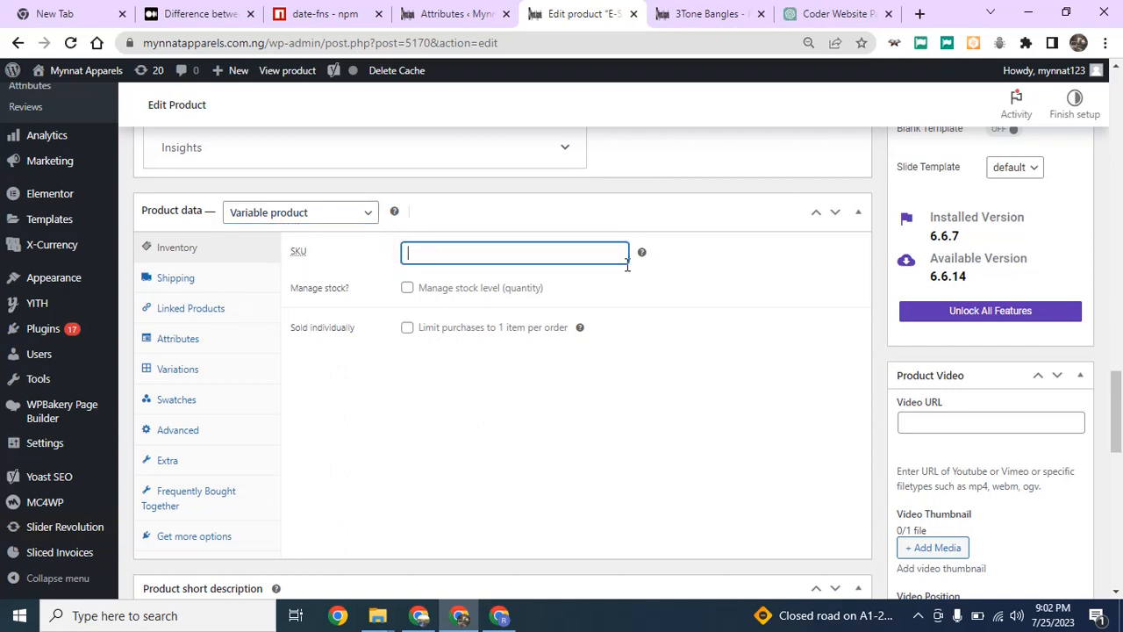
mouse_move(644, 255)
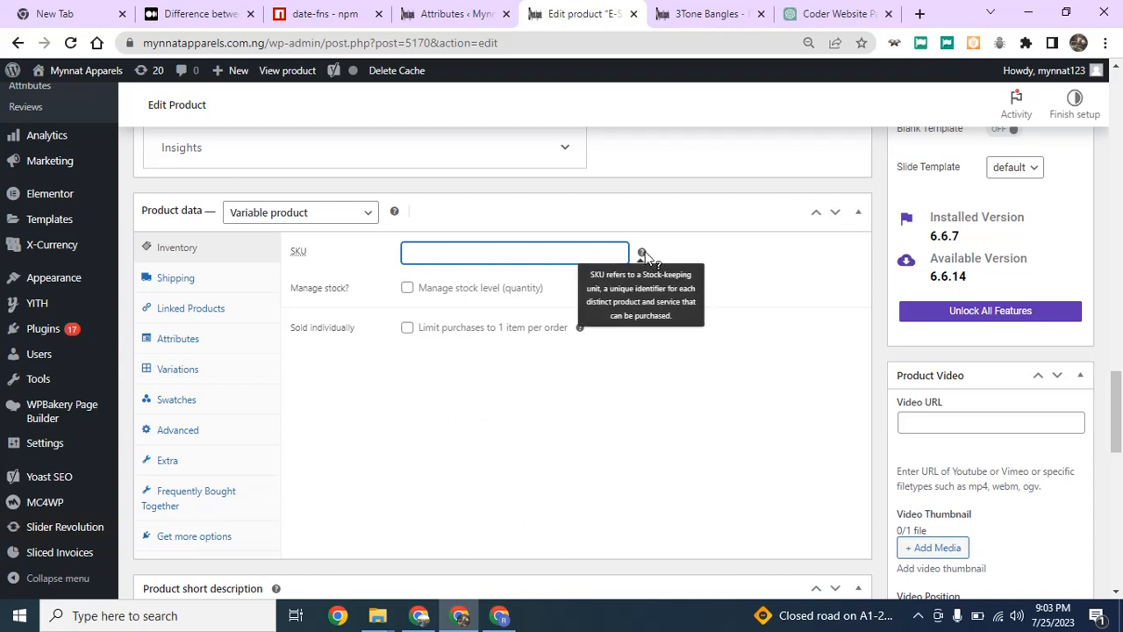
scroll(488, 281, down, 1)
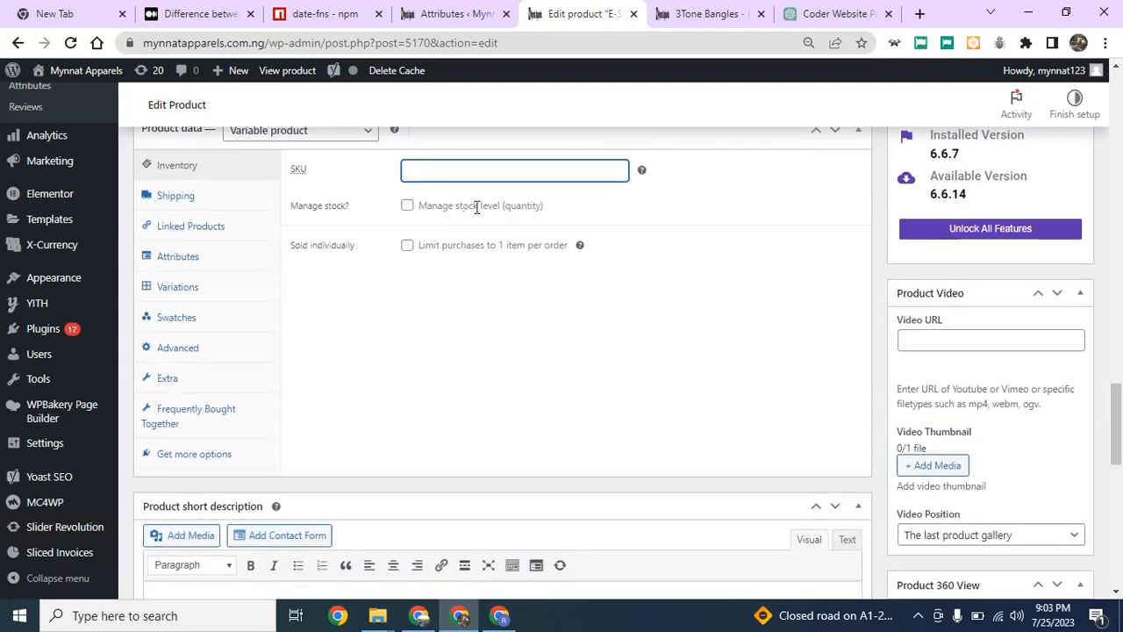
scroll(225, 321, down, 1)
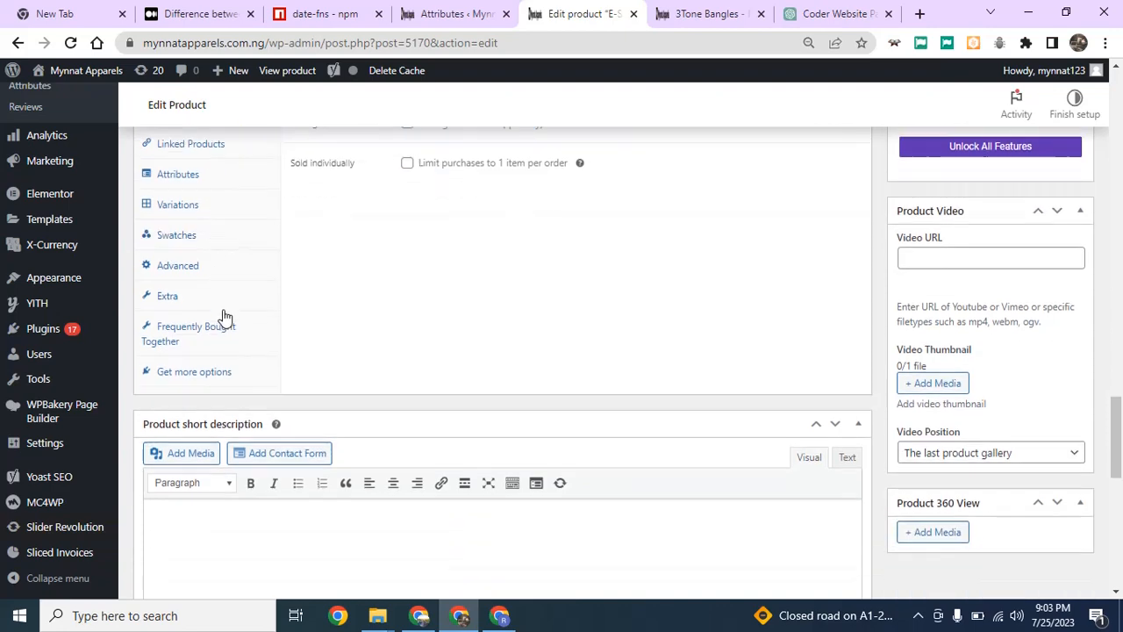
scroll(230, 319, up, 2)
scroll(235, 321, down, 1)
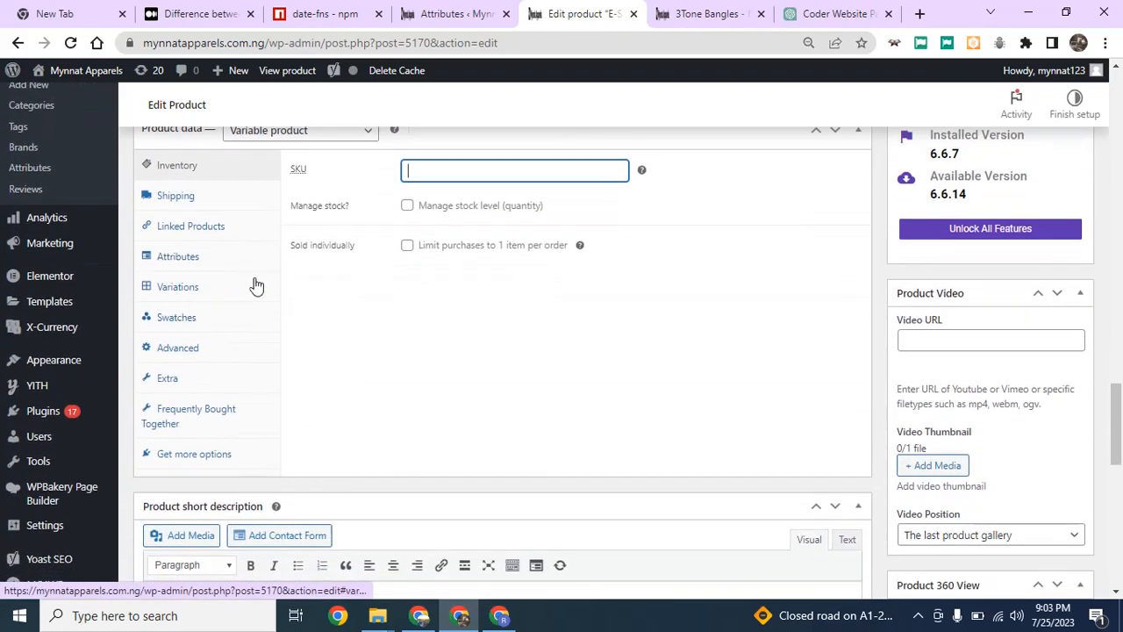
scroll(223, 252, up, 2)
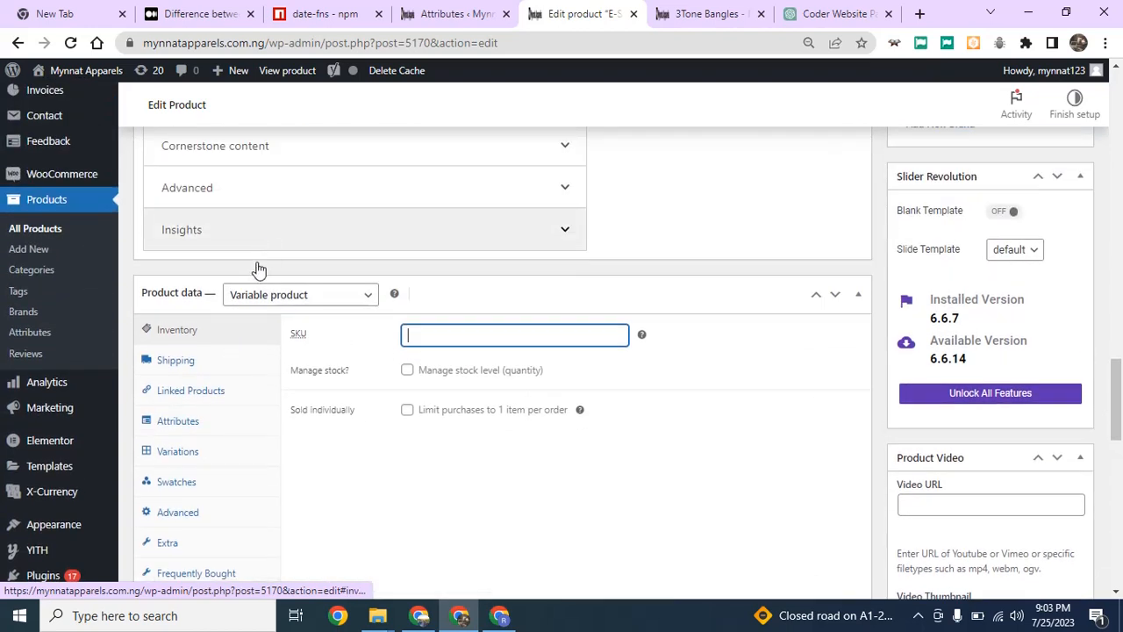
Add the existing size attribute to the product's attributes.
click(191, 425)
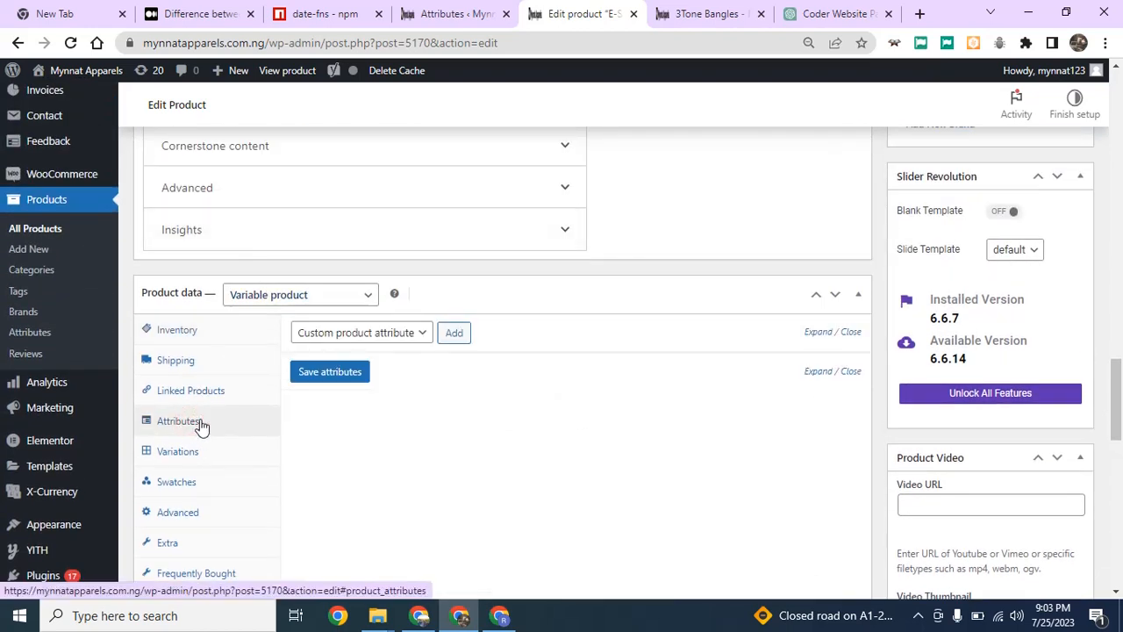
click(291, 296)
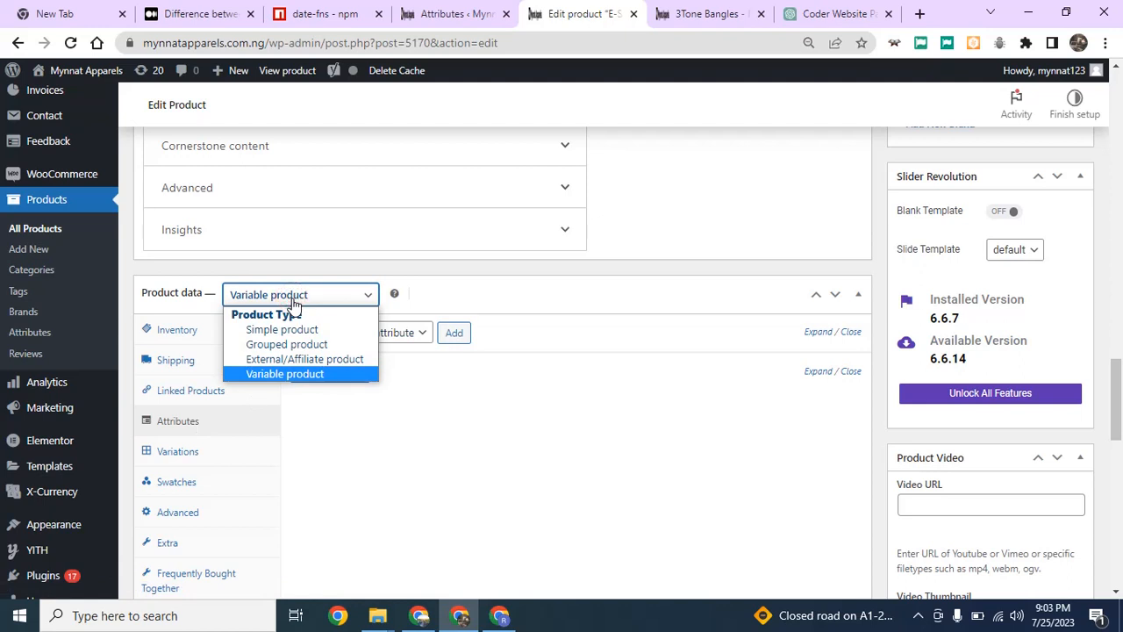
click(409, 343)
click(409, 341)
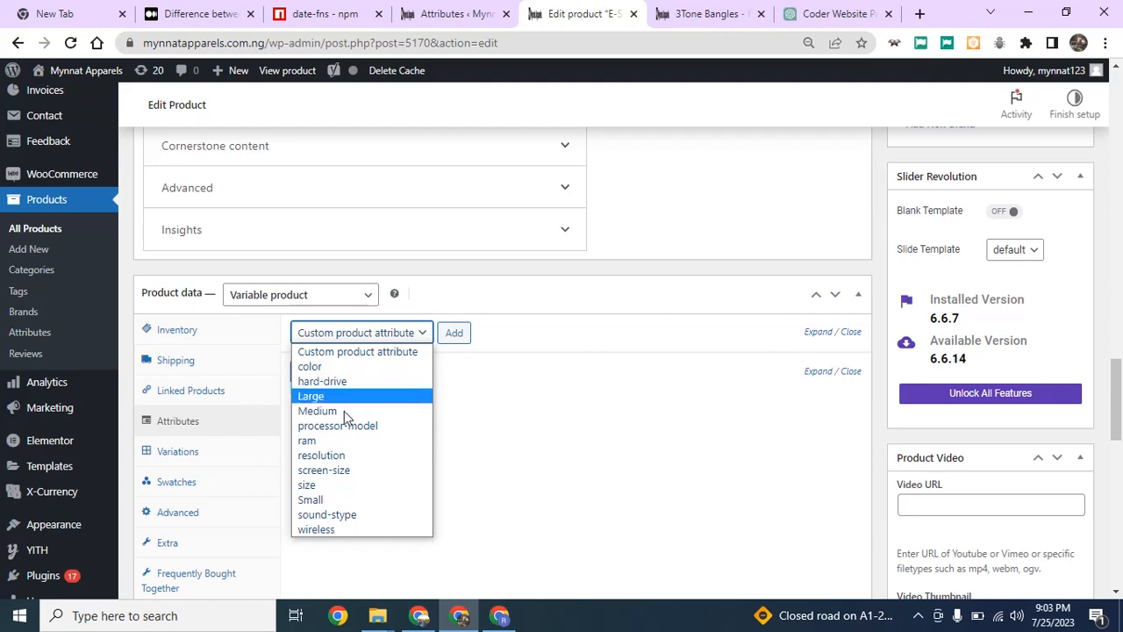
click(347, 487)
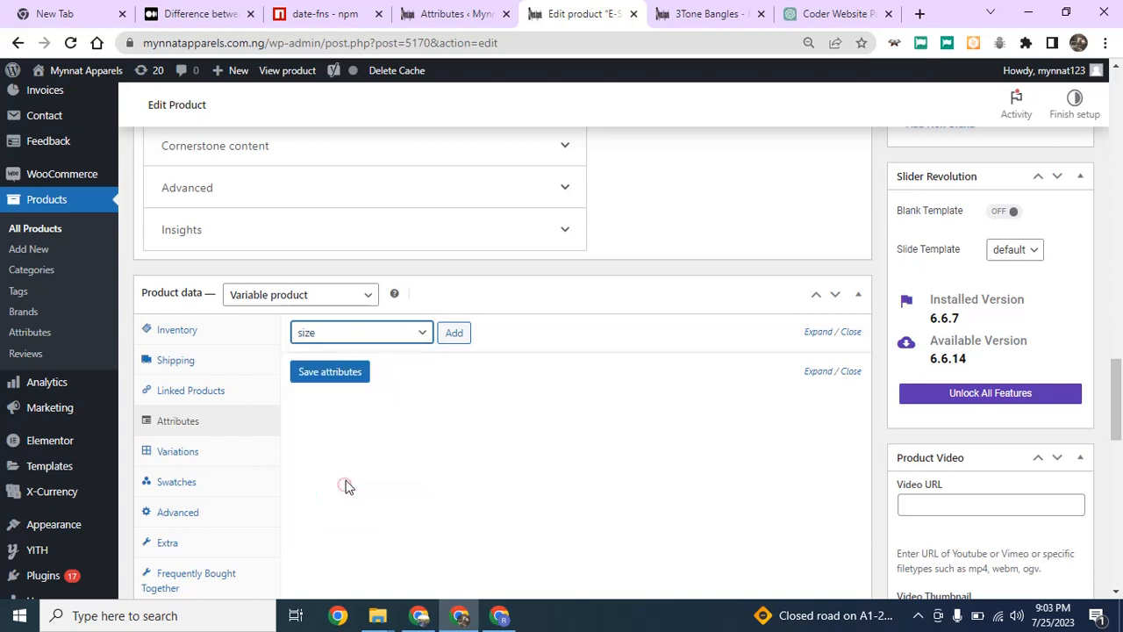
click(454, 333)
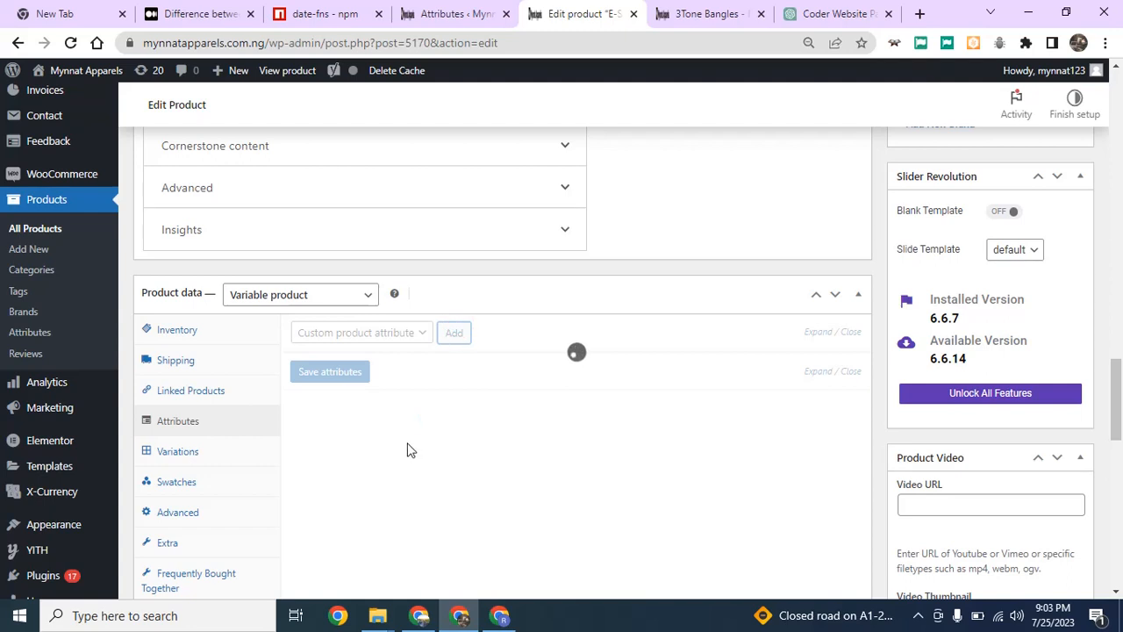
scroll(386, 430, down, 1)
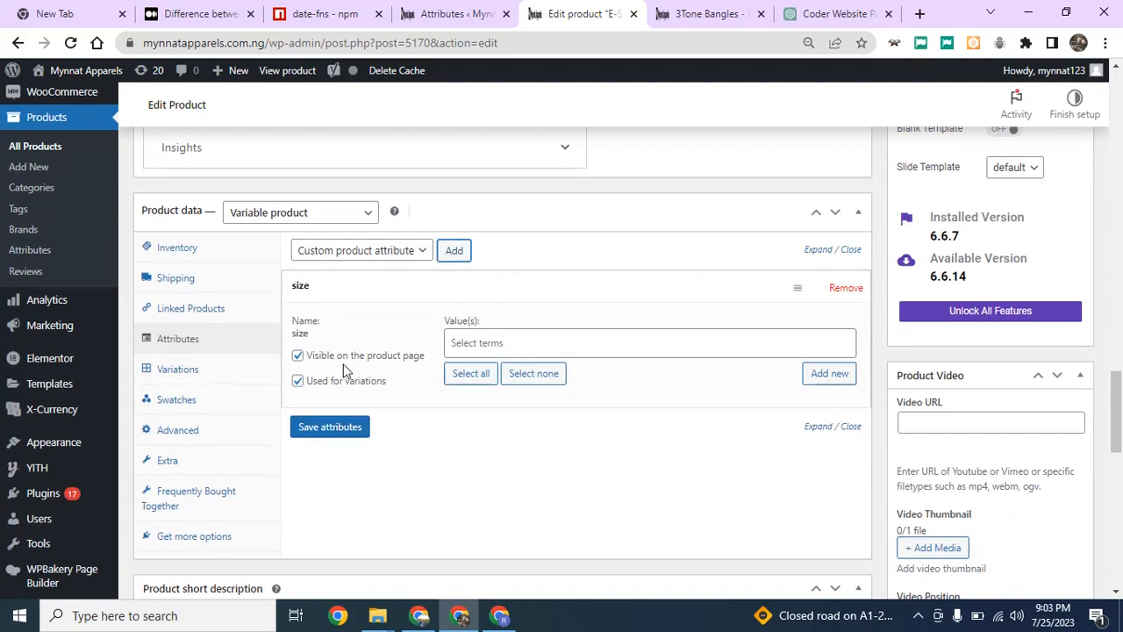
Try out the size attribute's product page visibility option and turn off its use for variations.
click(298, 355)
click(299, 381)
click(299, 381)
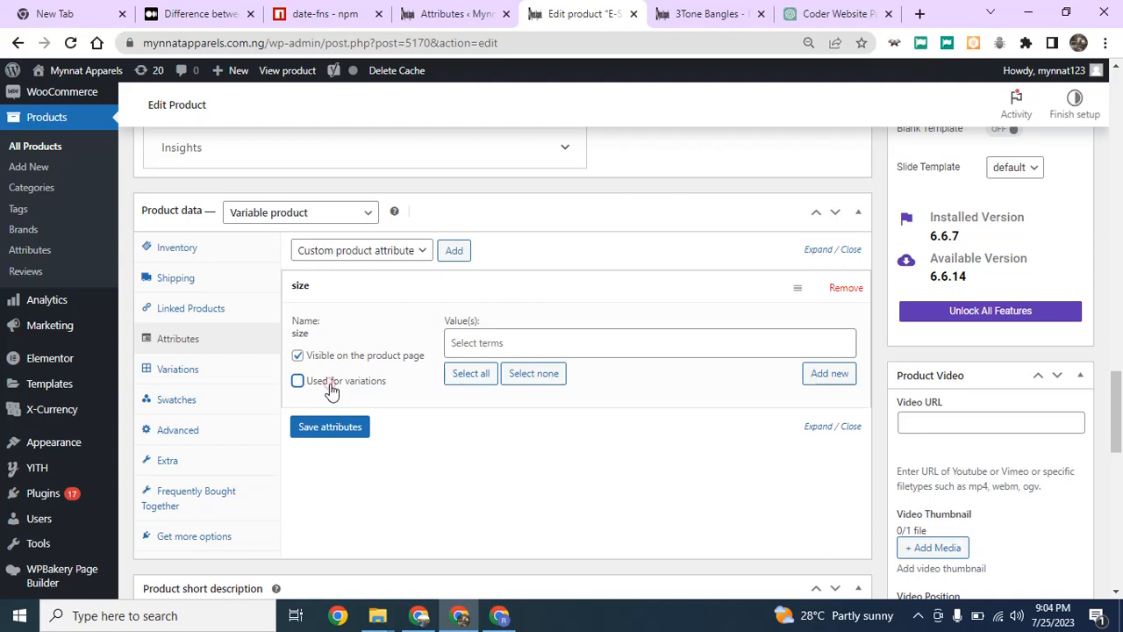
double_click(334, 384)
click(407, 384)
Check the size terms in the Attributes list, then give the product's size attribute L, M and S and save it as used for variations.
click(452, 13)
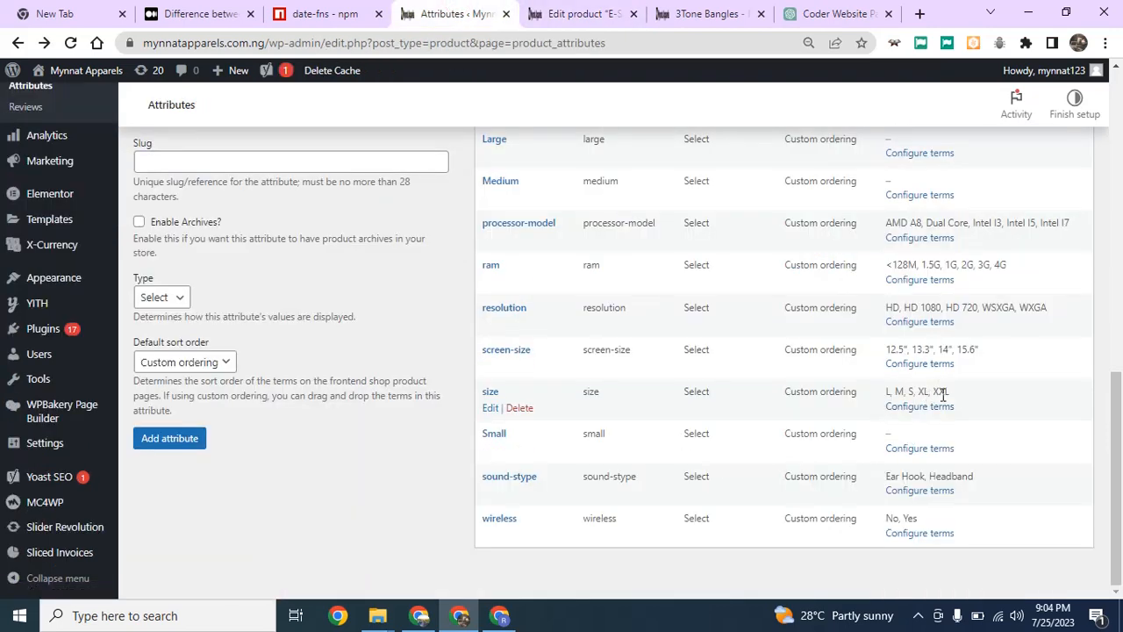
click(589, 15)
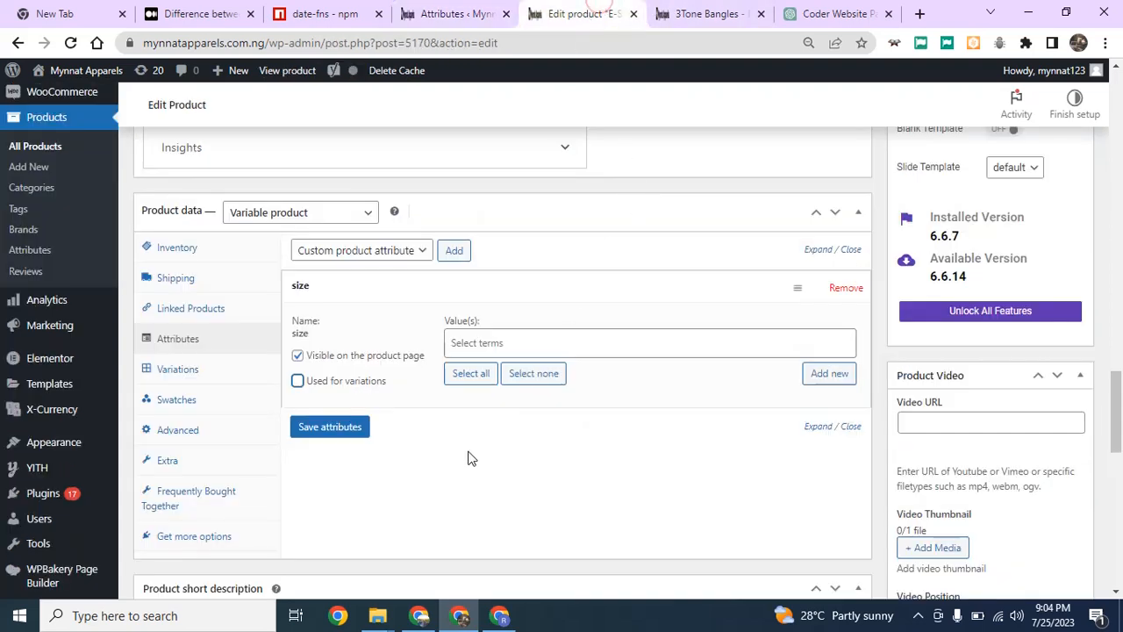
click(486, 349)
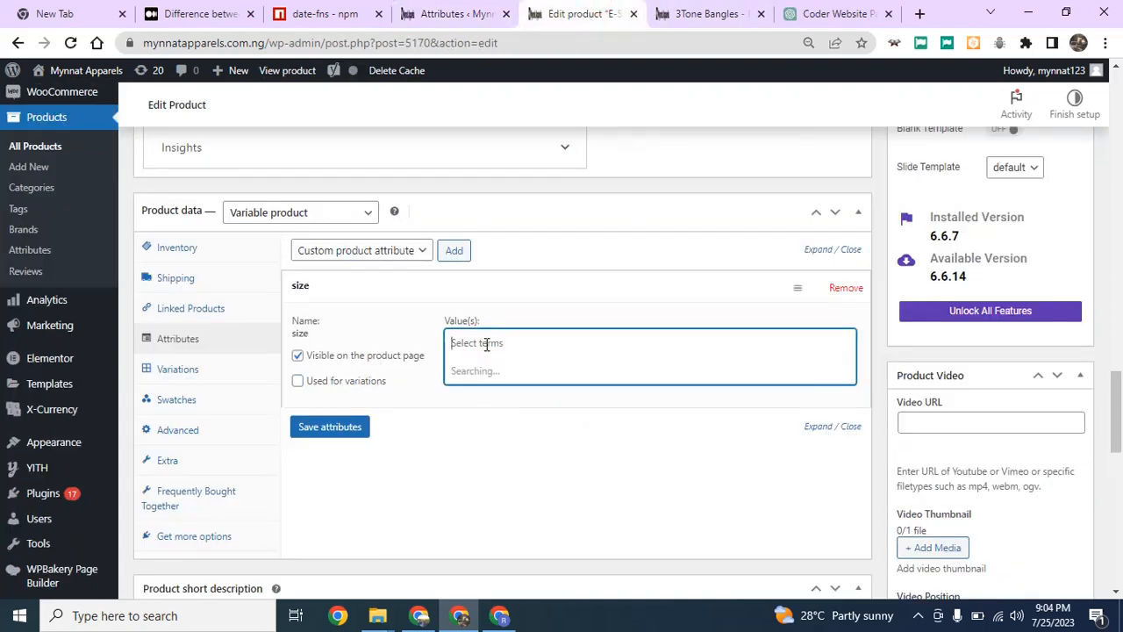
click(488, 384)
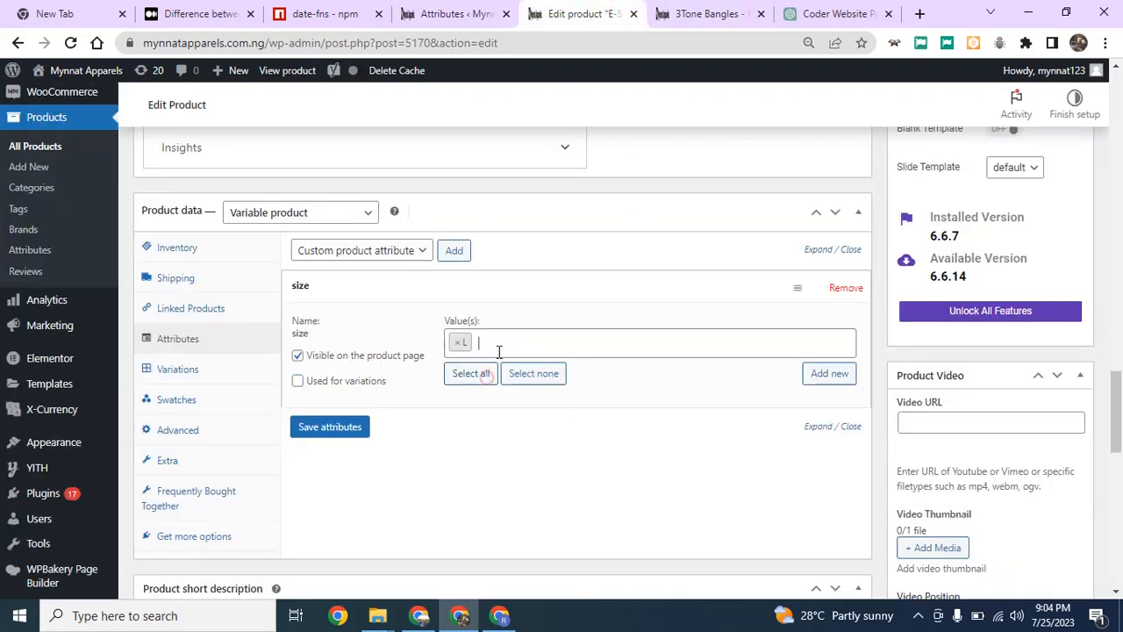
click(504, 346)
click(489, 429)
click(527, 349)
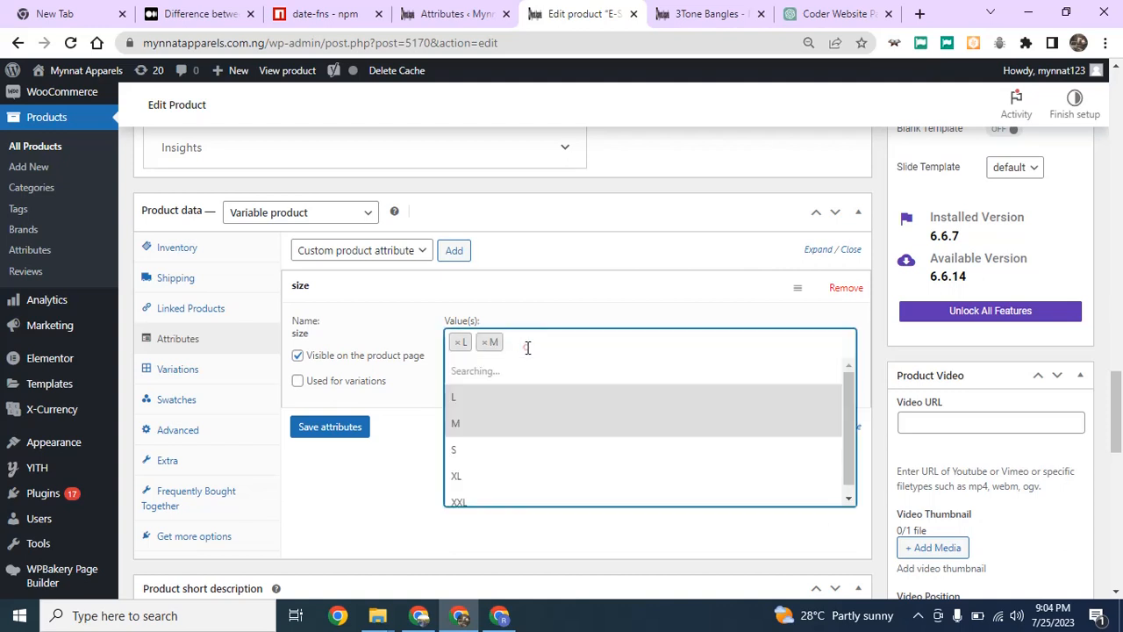
click(490, 450)
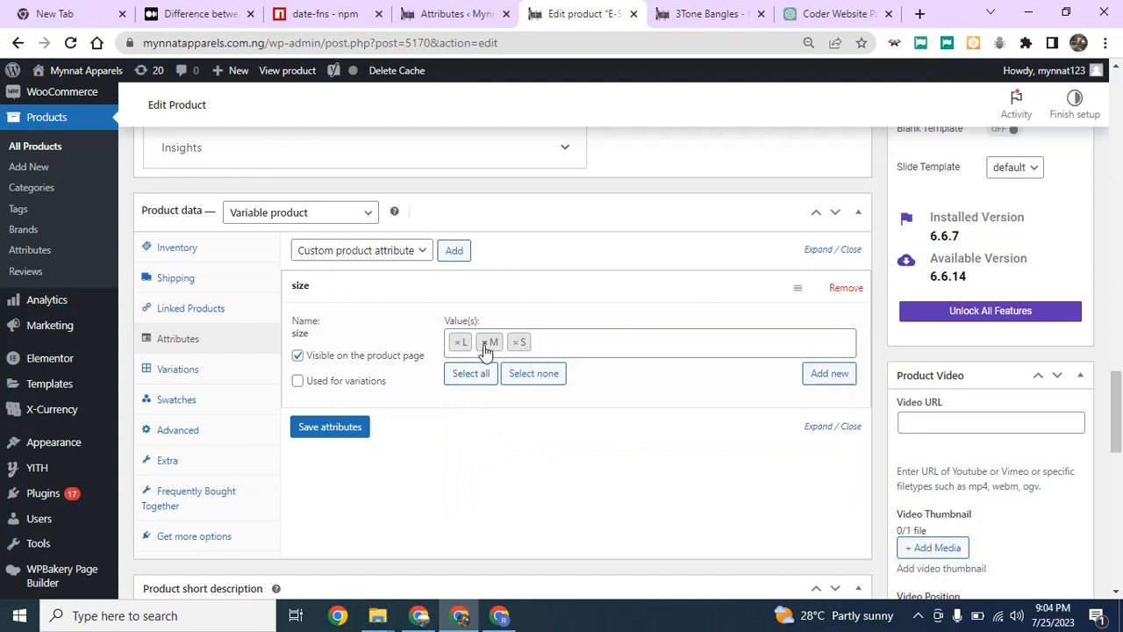
click(313, 385)
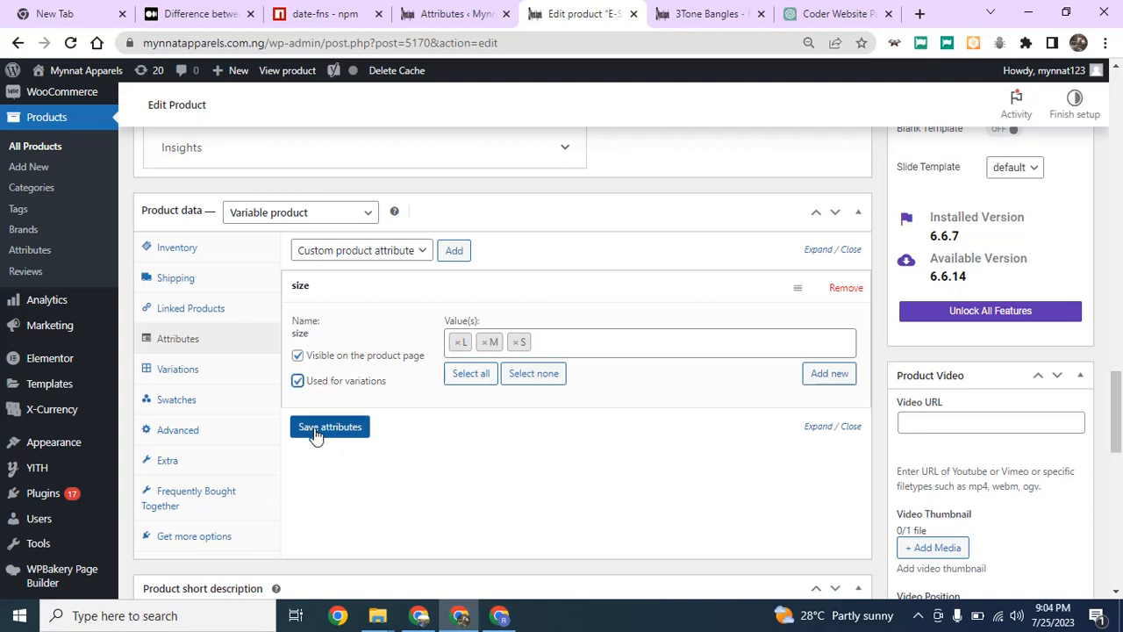
click(318, 432)
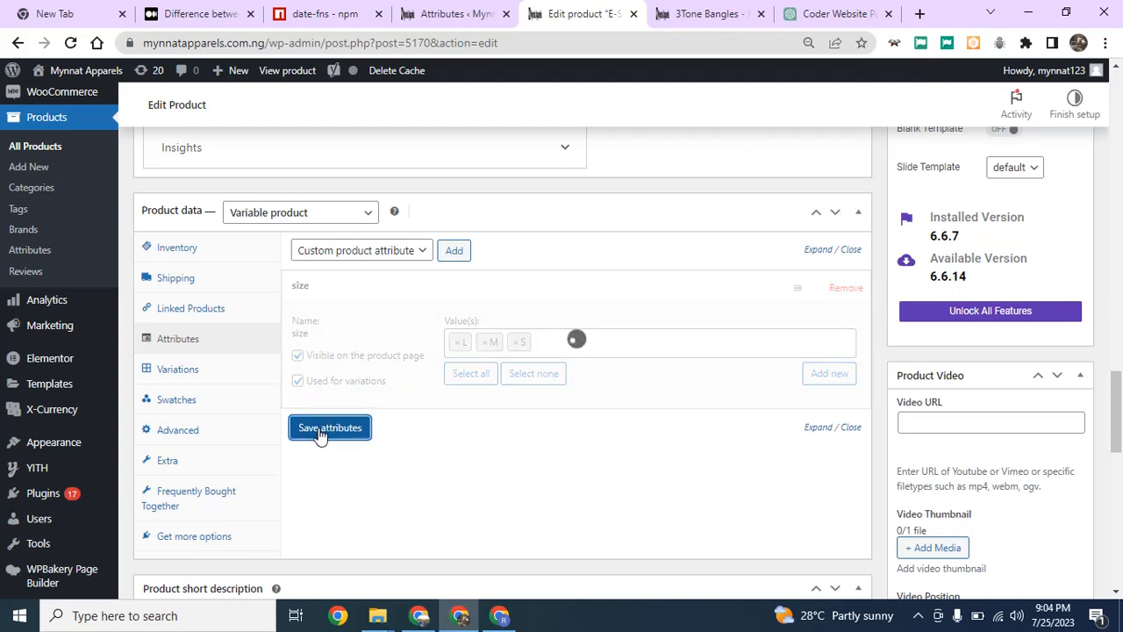
Add the existing color attribute to the product and open its list of selectable terms.
click(421, 251)
click(387, 285)
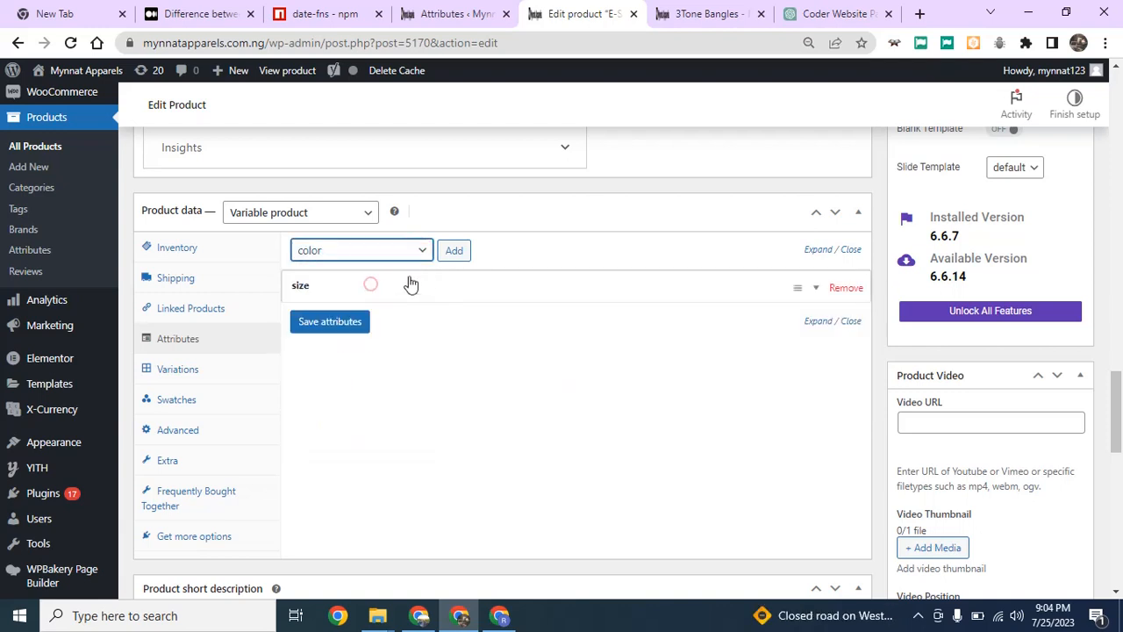
click(453, 251)
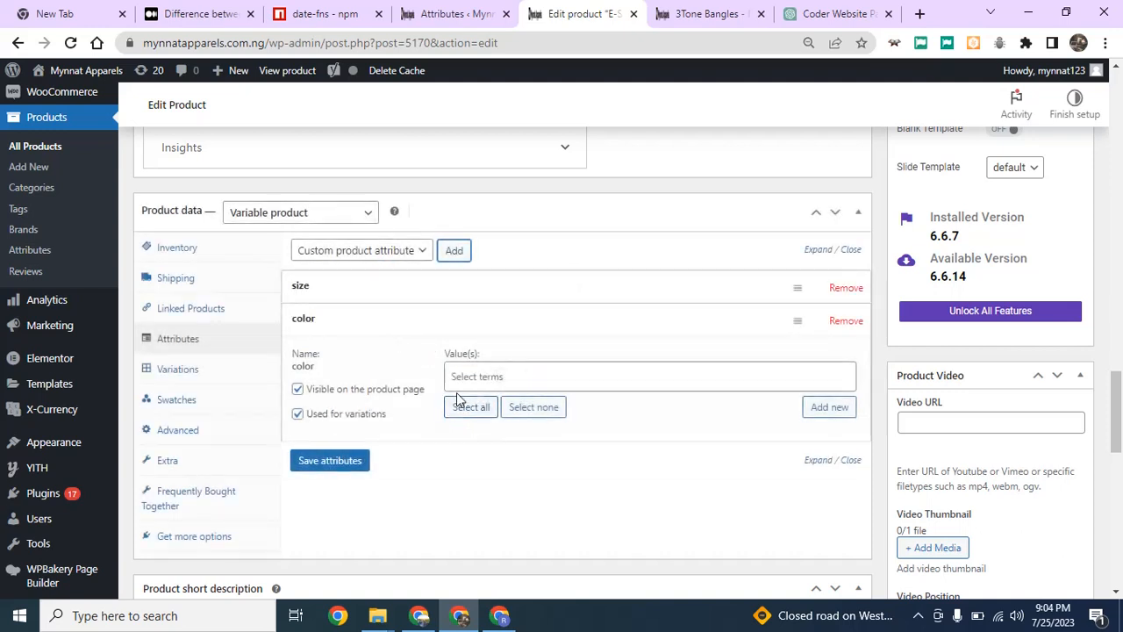
click(458, 386)
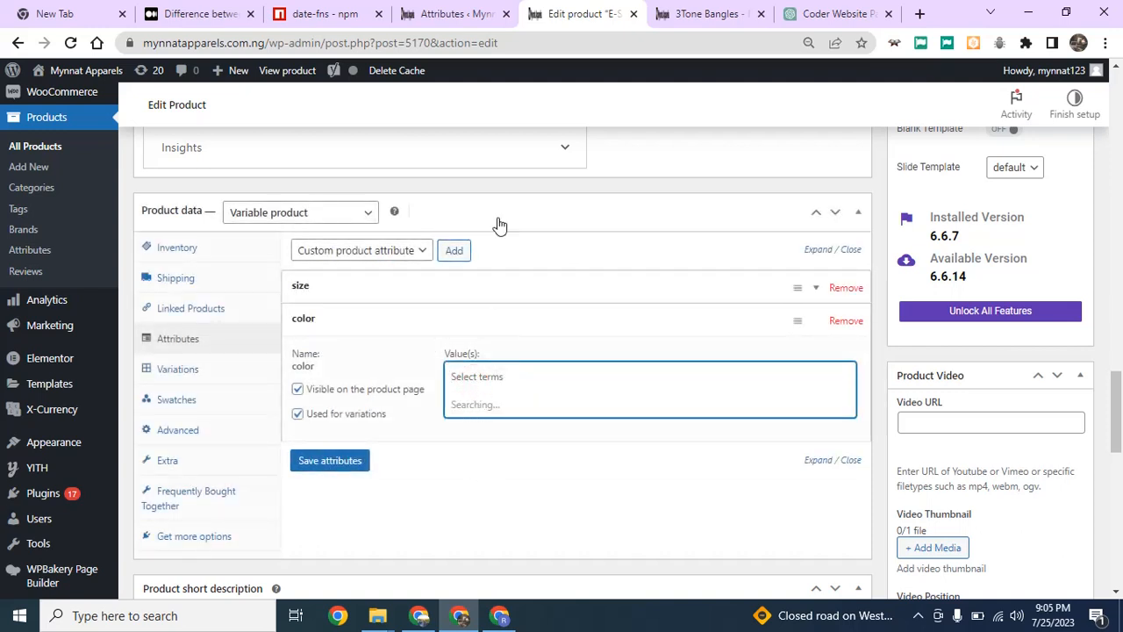
Compare the product's color choices with the Attributes list, and examine the color attribute's terms and the form for adding a new color.
click(481, 13)
scroll(548, 318, up, 3)
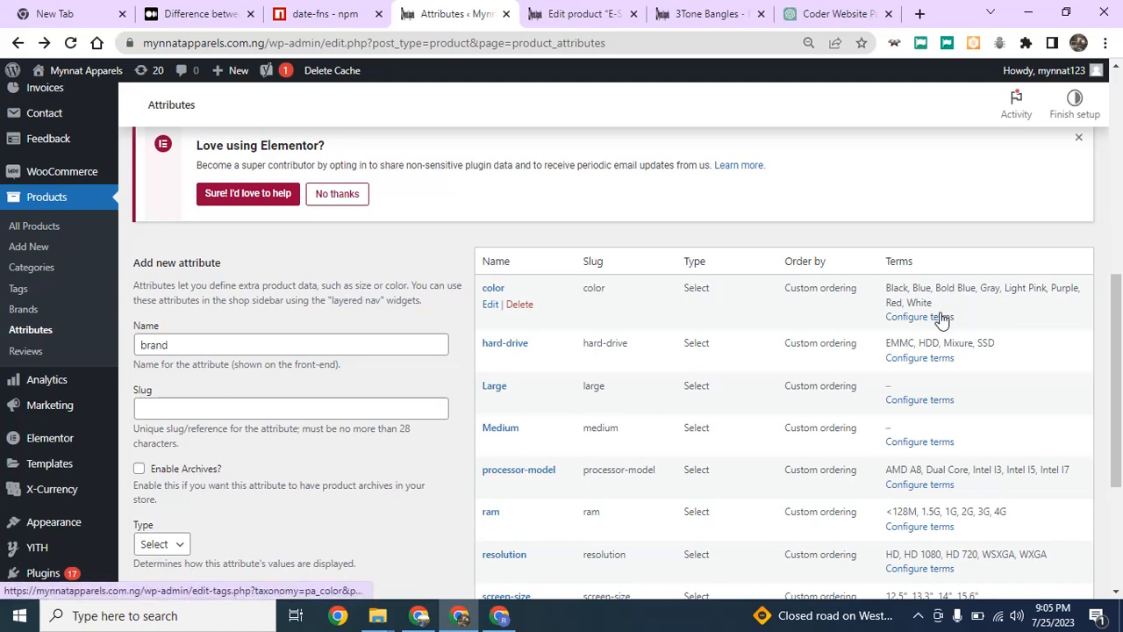
click(570, 14)
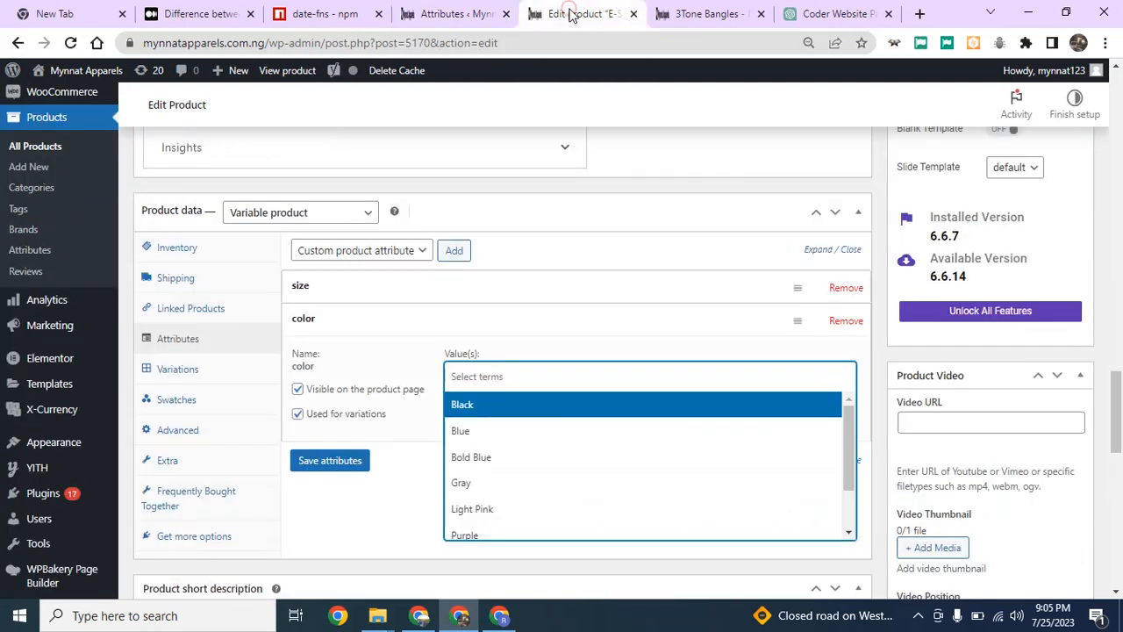
click(456, 14)
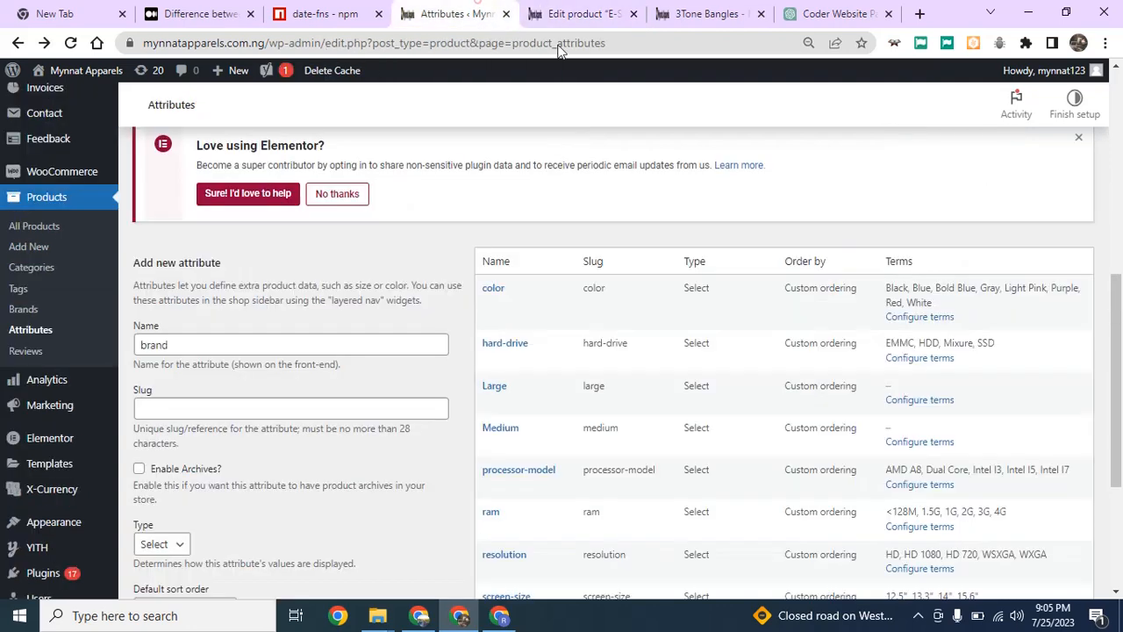
click(896, 319)
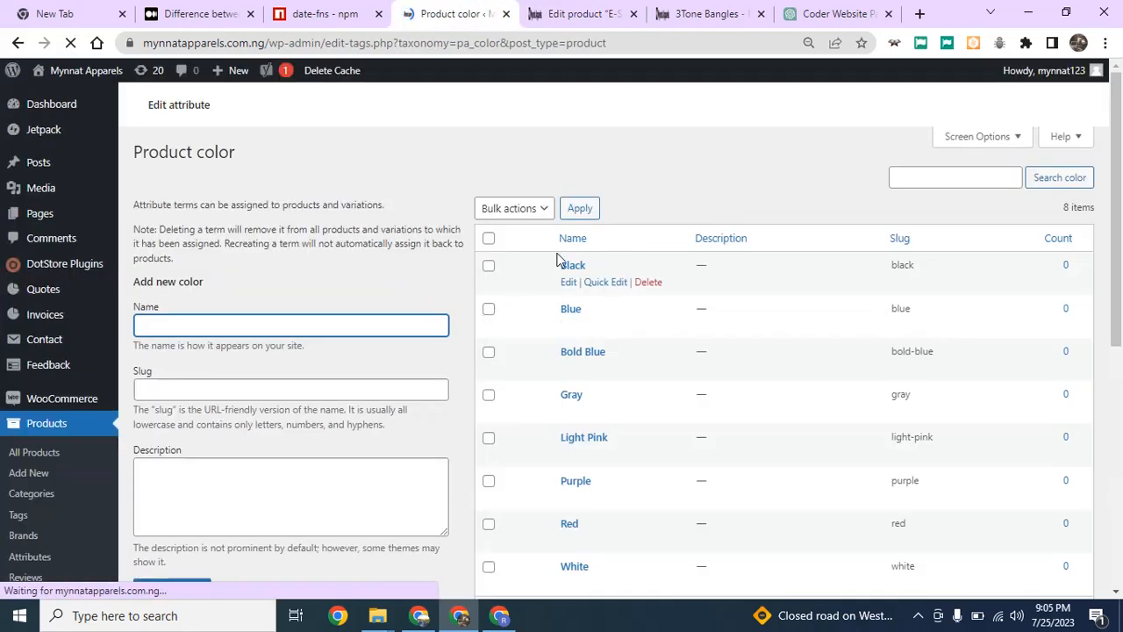
click(567, 282)
scroll(582, 347, down, 7)
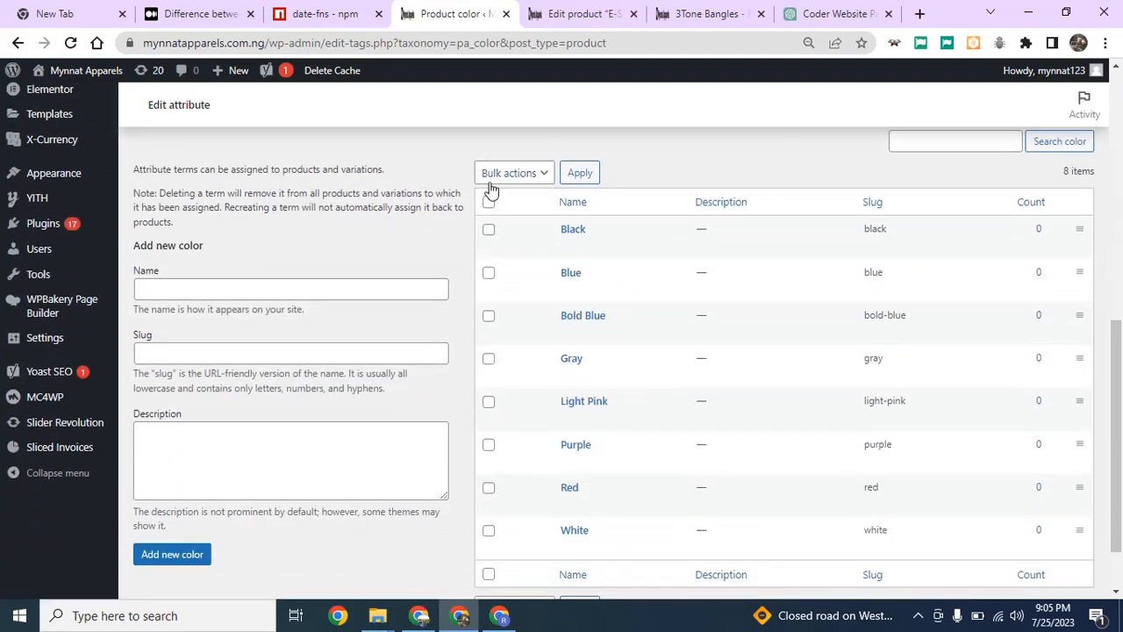
click(196, 291)
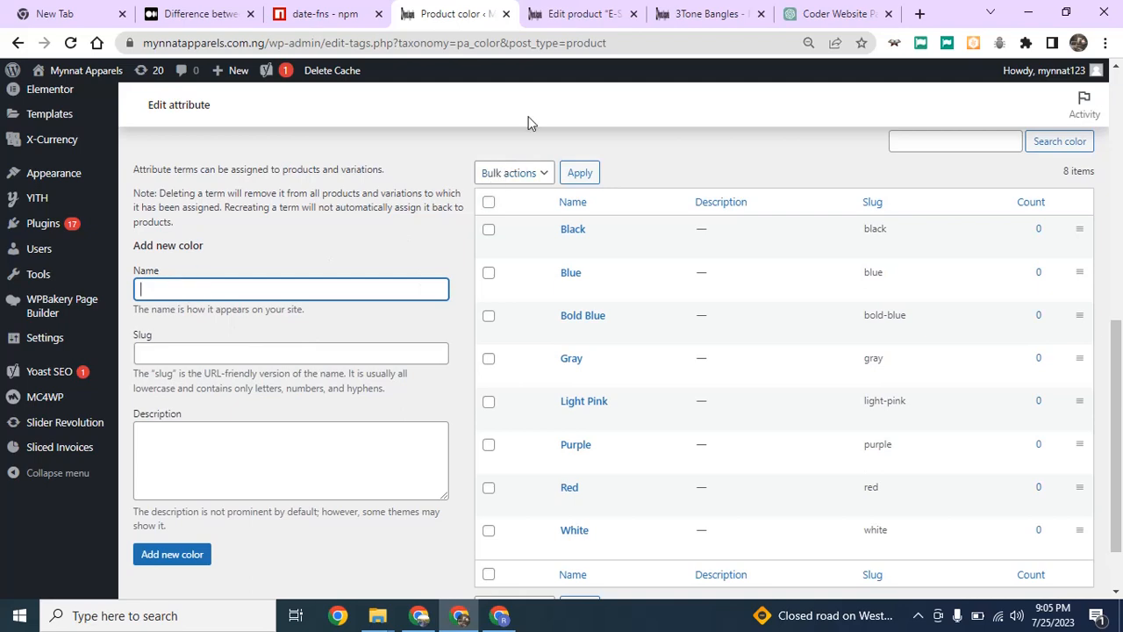
Leave the color terms page, return to the product being edited and look through its selectable color terms.
click(17, 42)
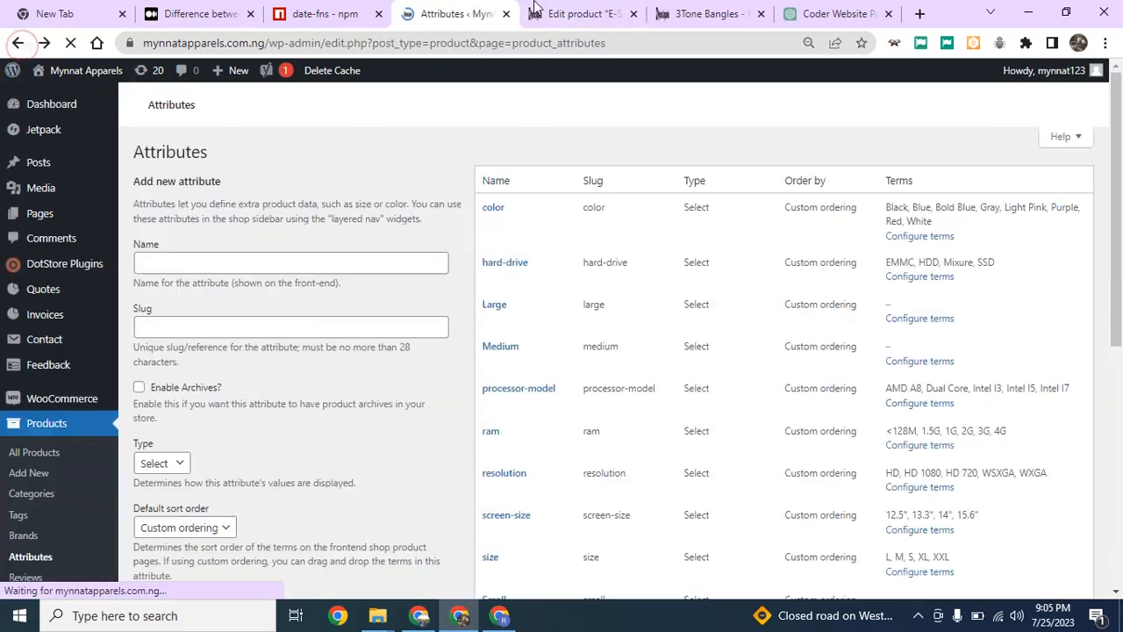
click(544, 9)
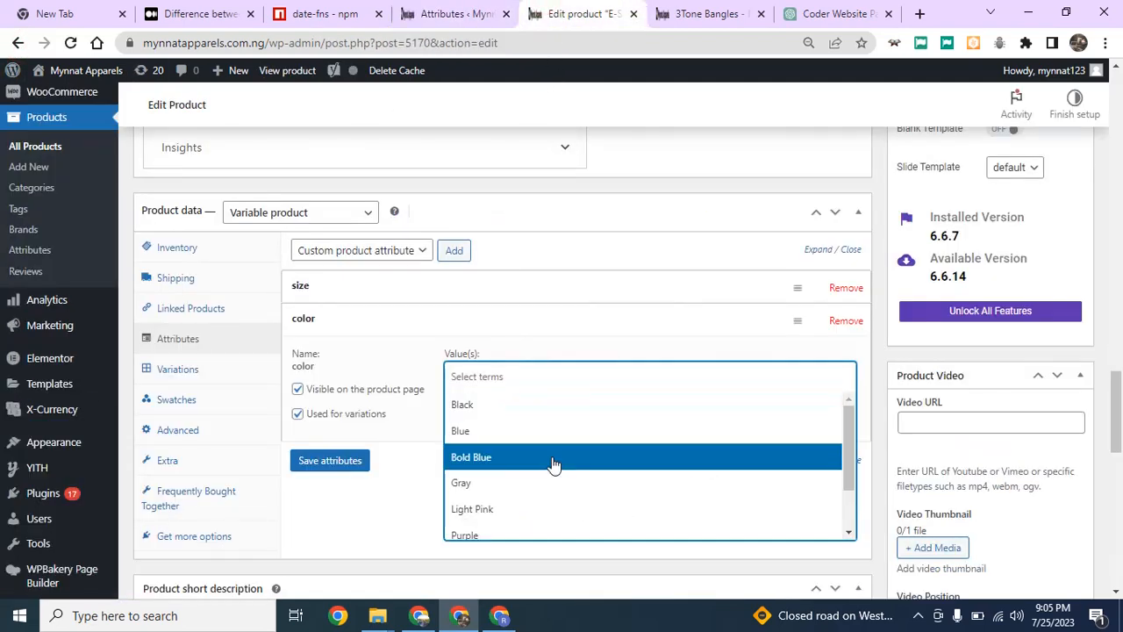
scroll(540, 439, down, 1)
scroll(535, 421, up, 1)
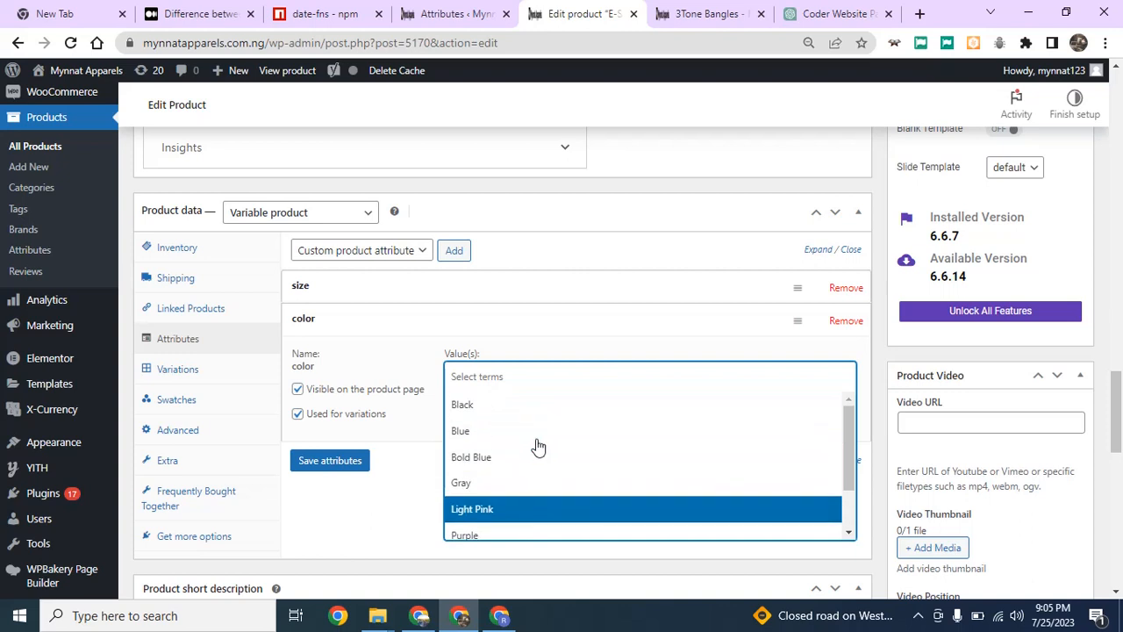
Try Bold Blue as a value of the product's color attribute and remove it again.
click(472, 456)
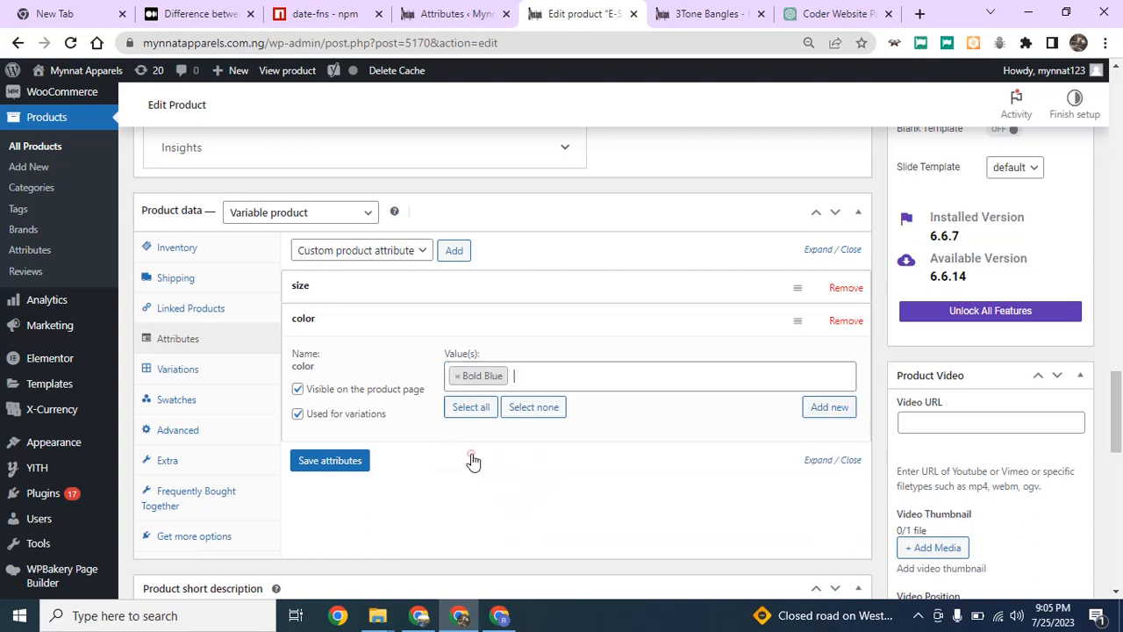
click(457, 375)
click(466, 373)
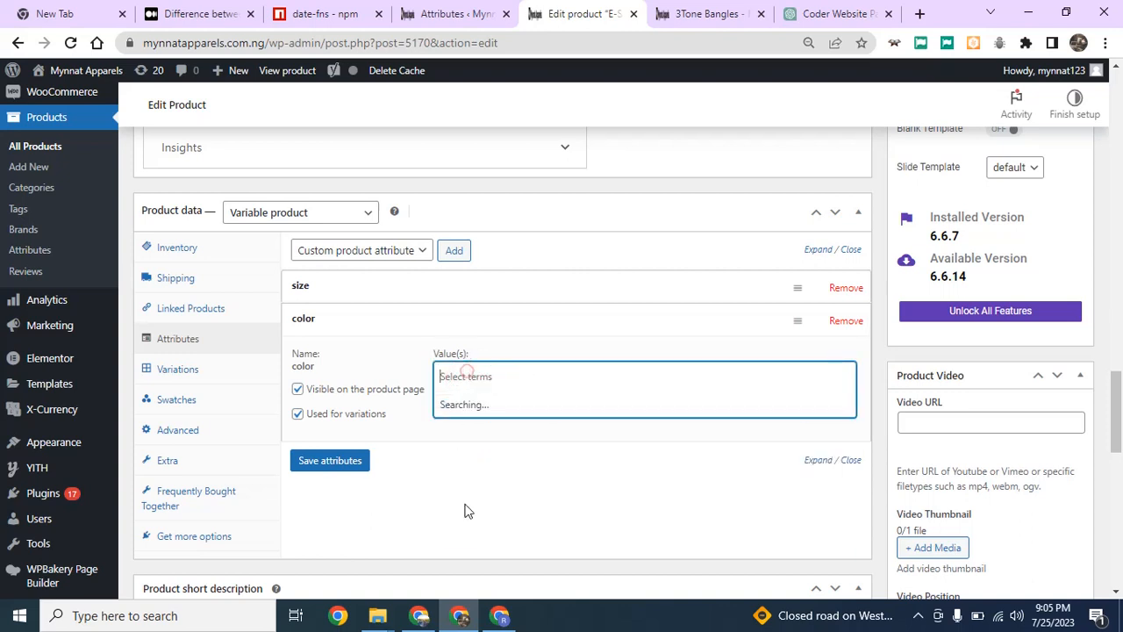
click(466, 377)
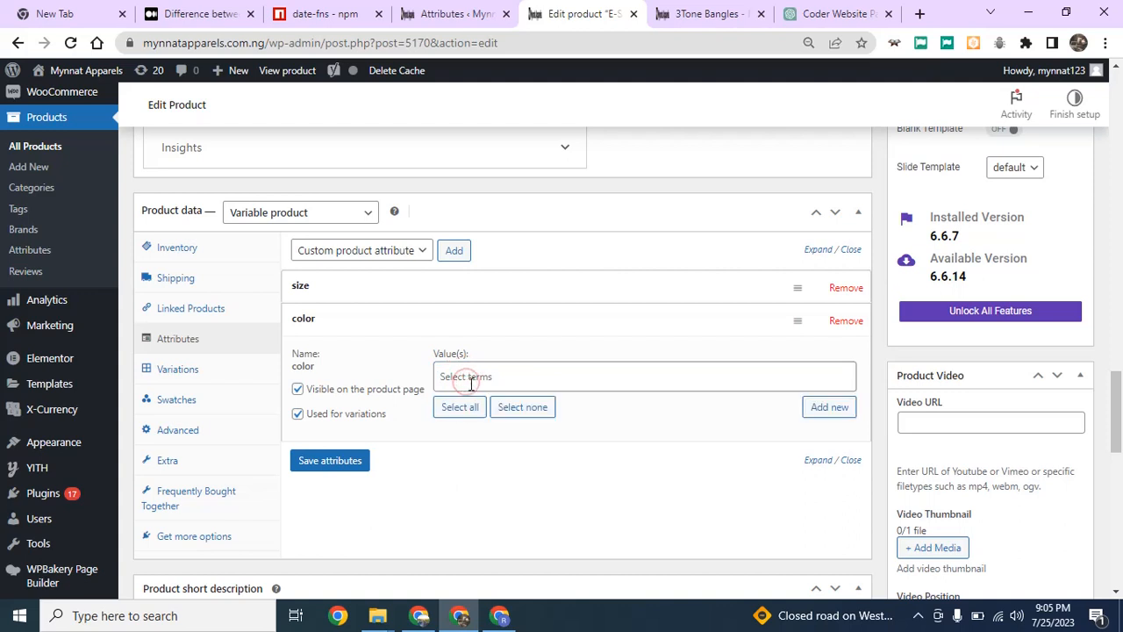
Give the product's color attribute the terms Red, White and Blue and save the attributes.
click(466, 375)
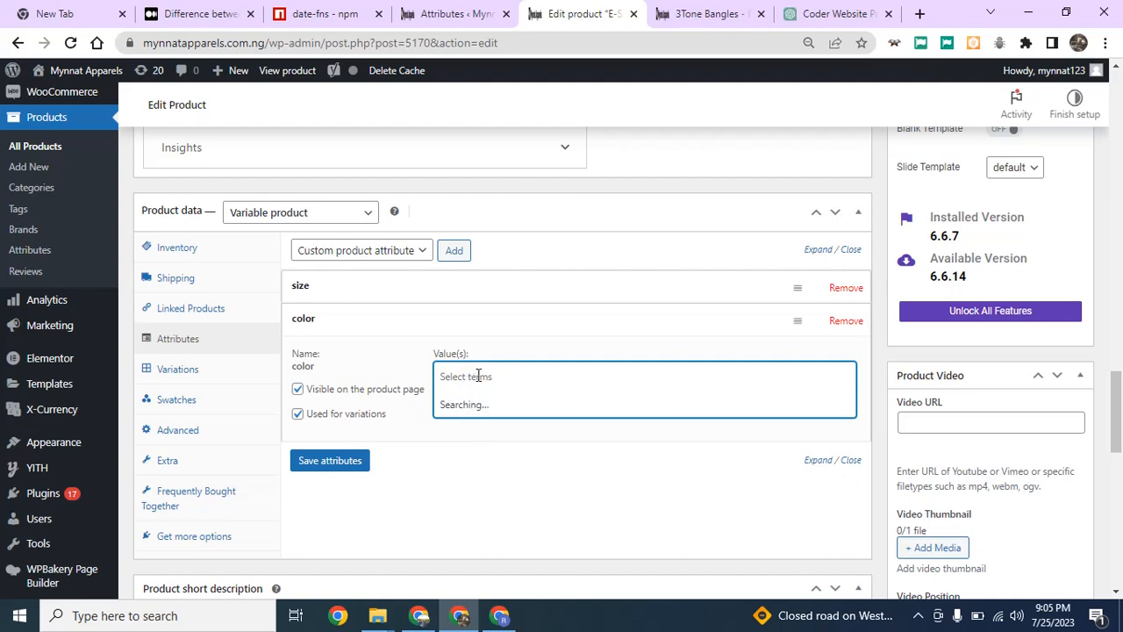
scroll(503, 526, down, 2)
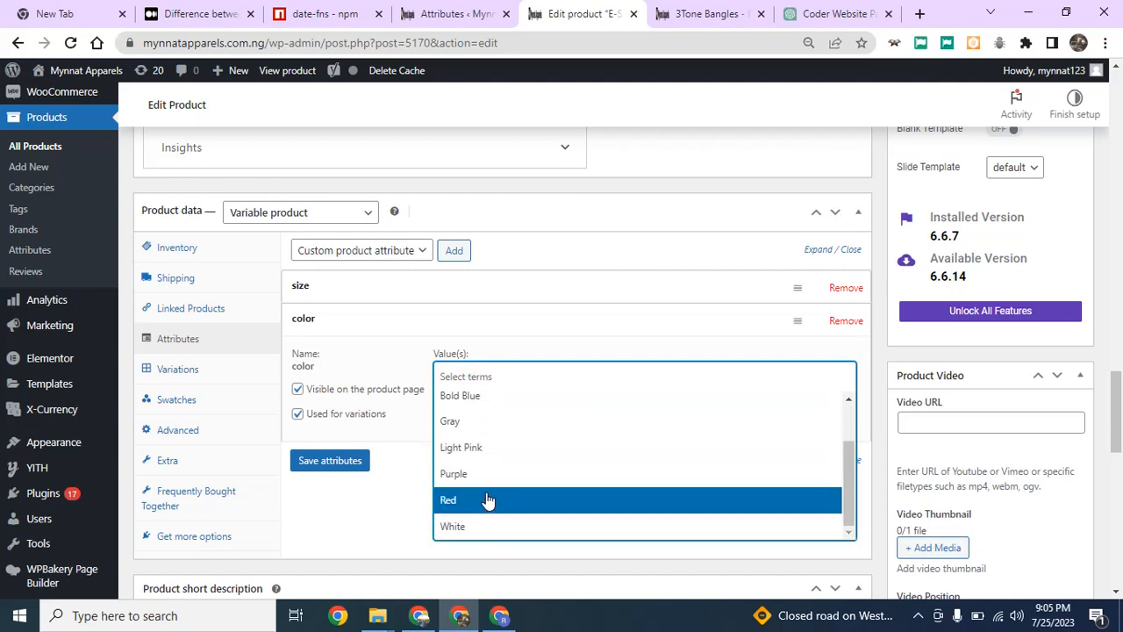
click(488, 500)
click(505, 376)
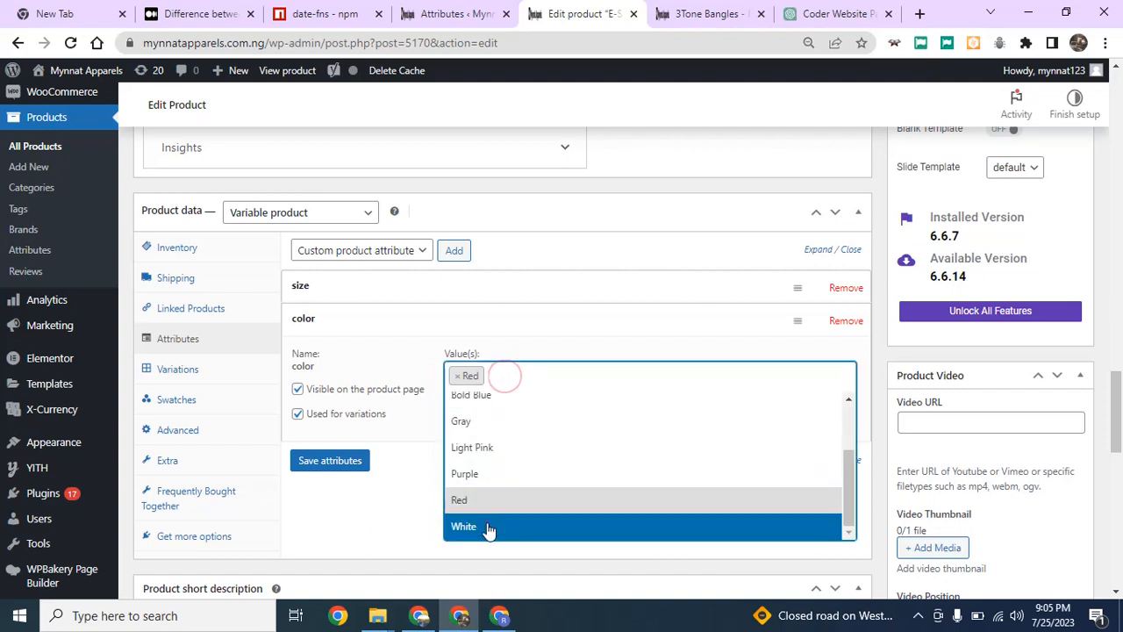
click(488, 527)
click(551, 375)
click(487, 457)
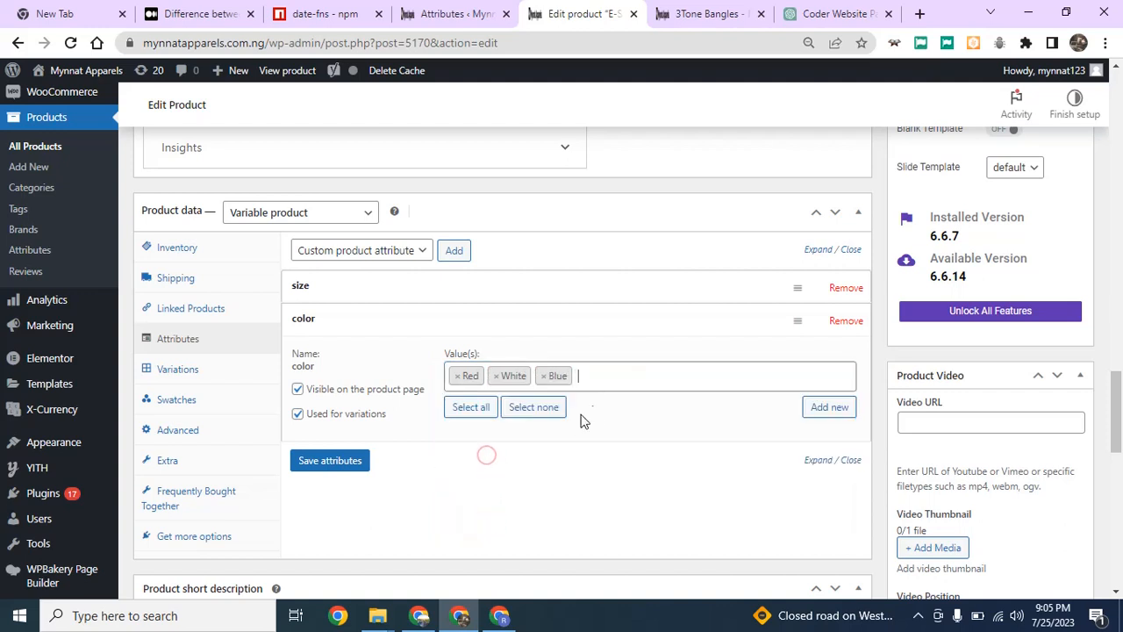
click(332, 468)
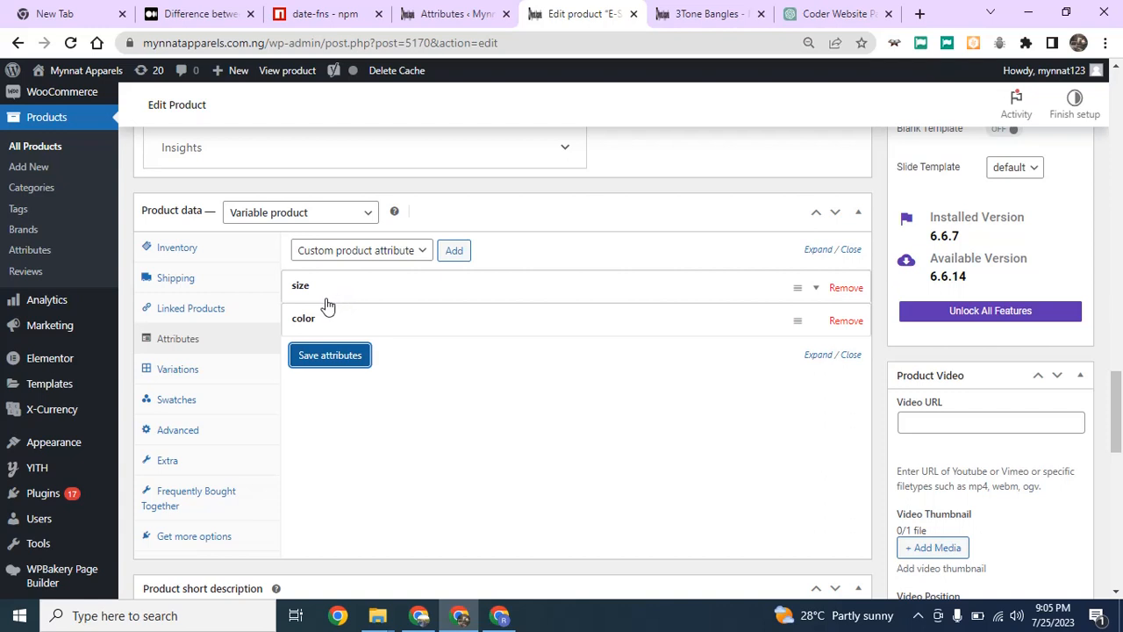
click(351, 358)
click(331, 356)
Create the product's variations from all attributes and confirm the creation.
click(186, 343)
click(177, 370)
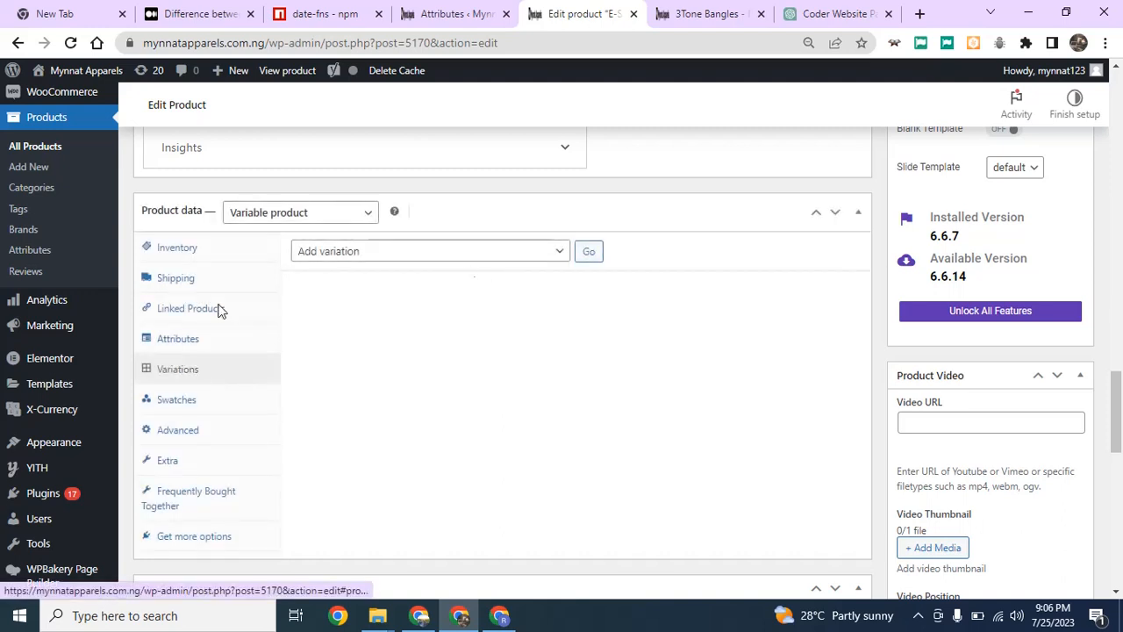
click(415, 253)
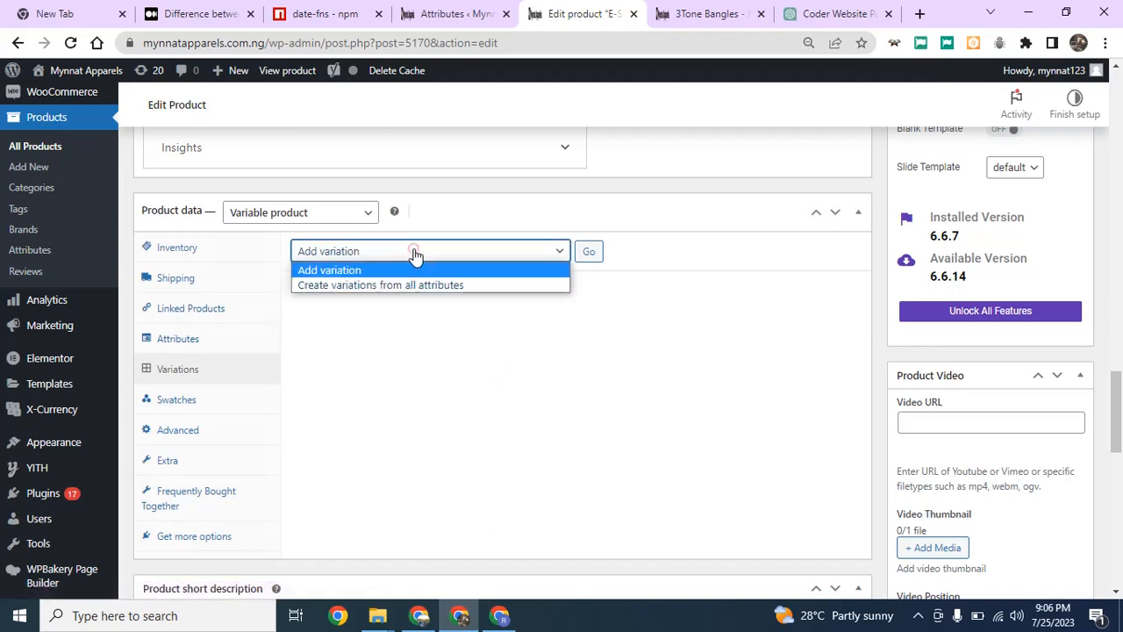
click(418, 285)
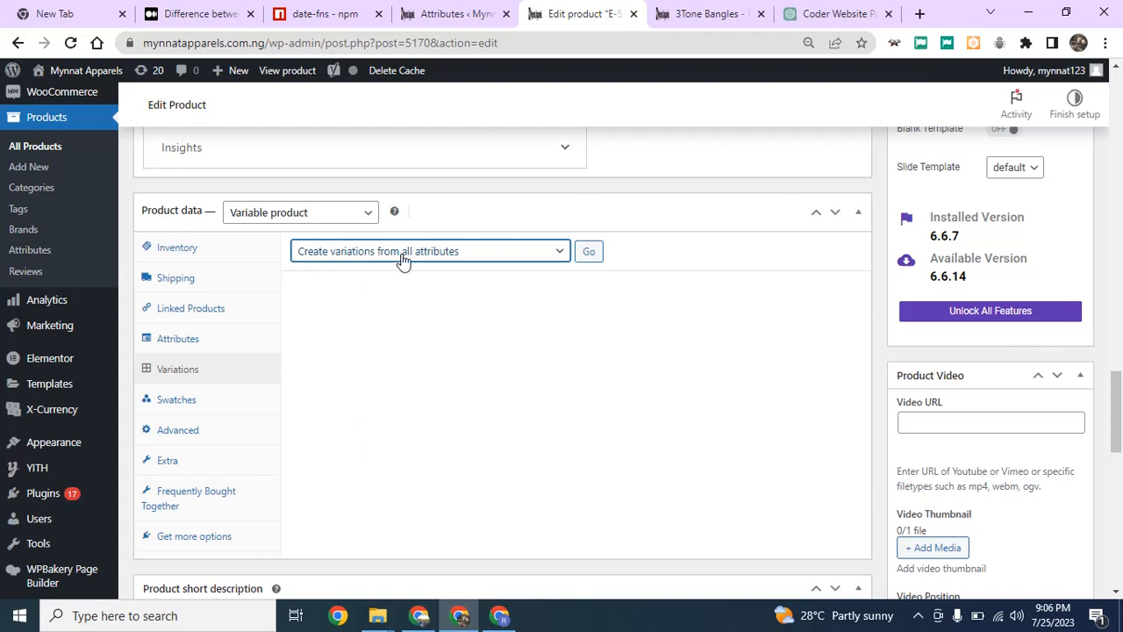
click(593, 252)
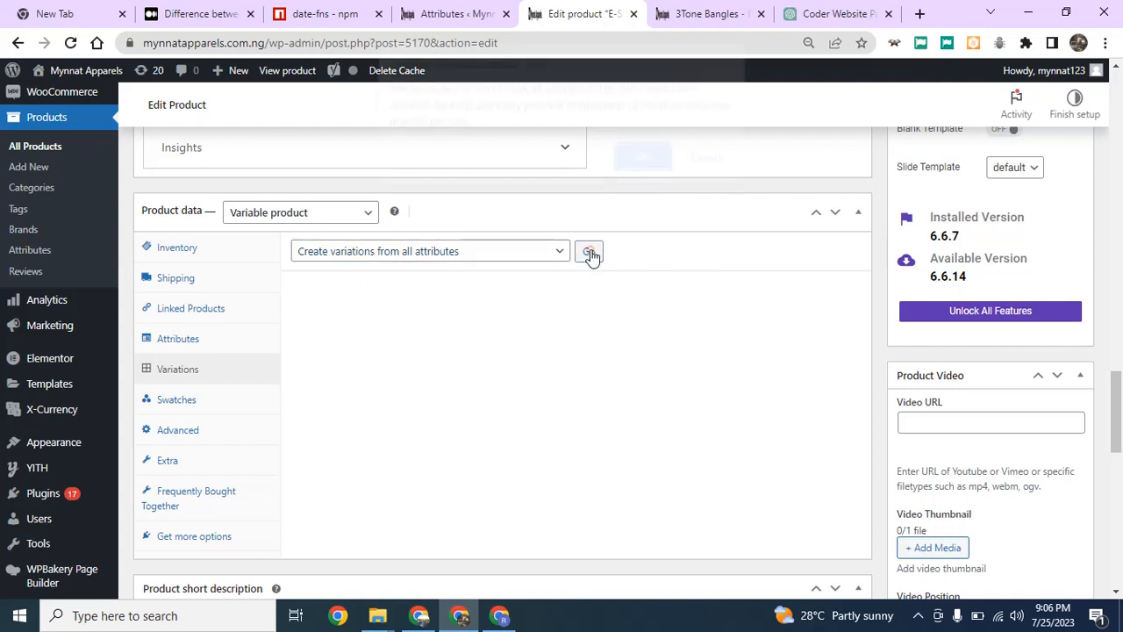
click(643, 168)
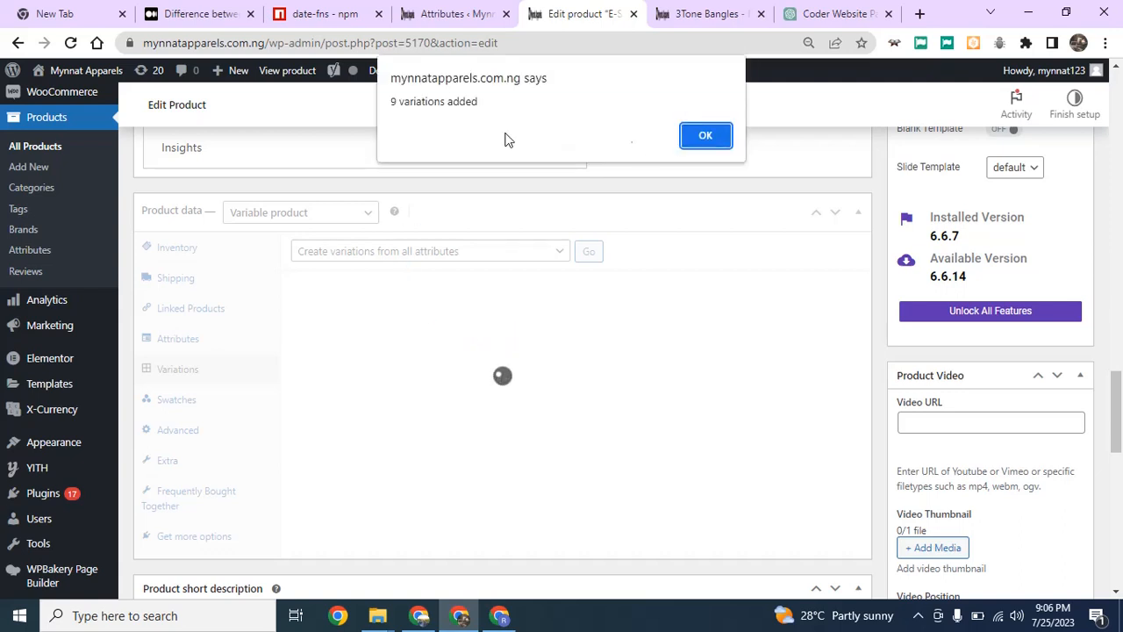
click(697, 136)
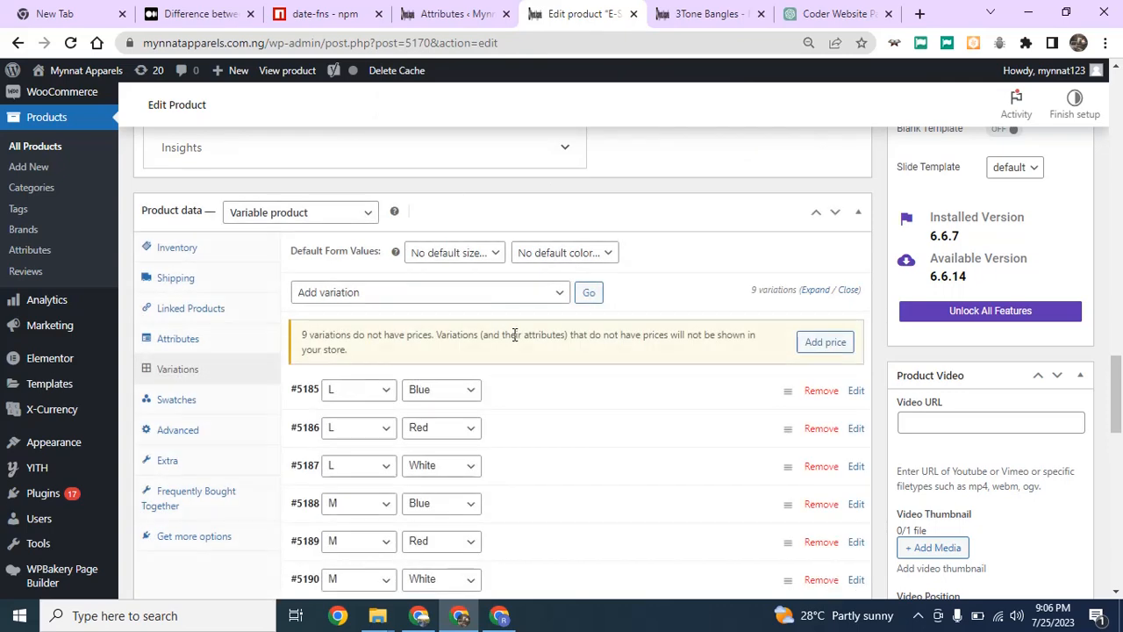
Examine the generated list of size and color combinations for the product's variations.
scroll(515, 336, down, 3)
scroll(412, 299, up, 2)
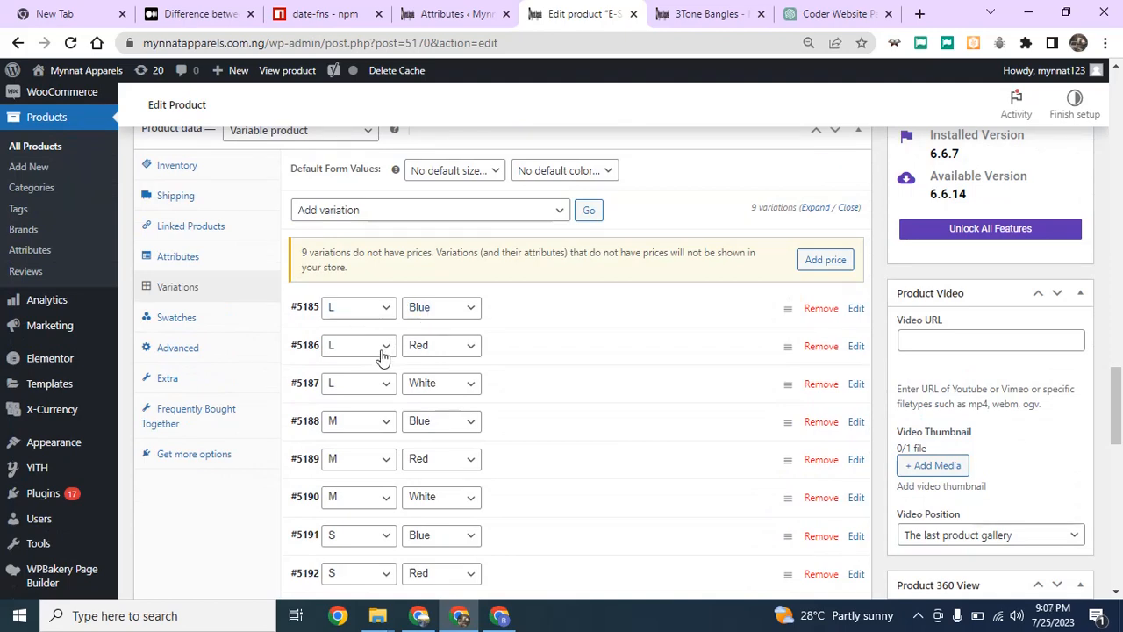
scroll(421, 371, down, 1)
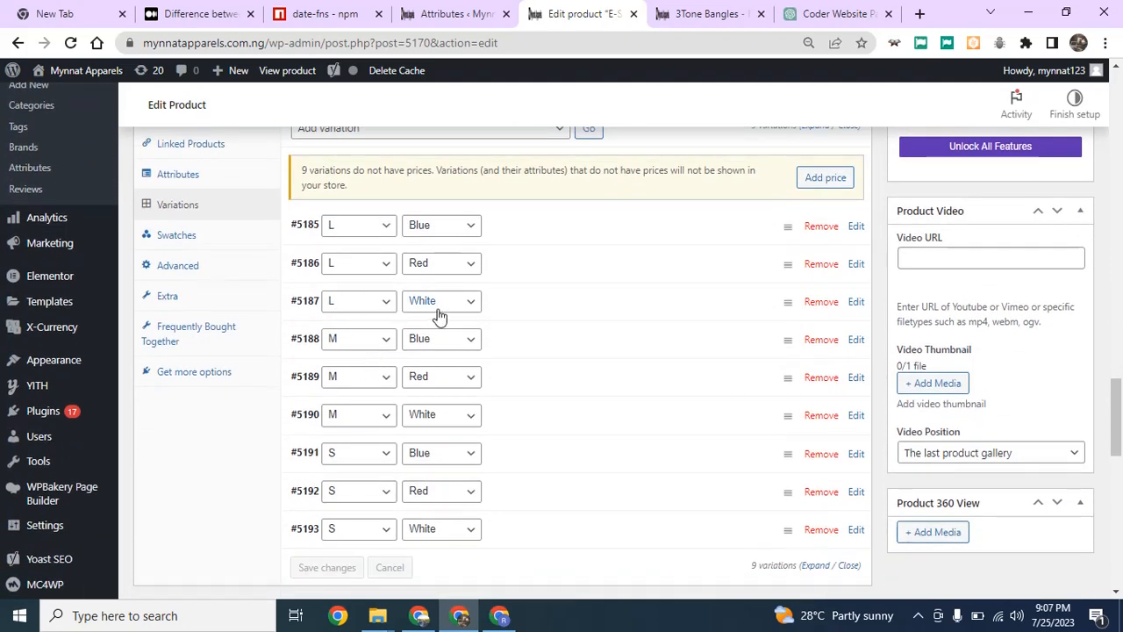
scroll(384, 306, up, 2)
scroll(378, 371, down, 2)
scroll(374, 349, up, 1)
scroll(377, 333, down, 2)
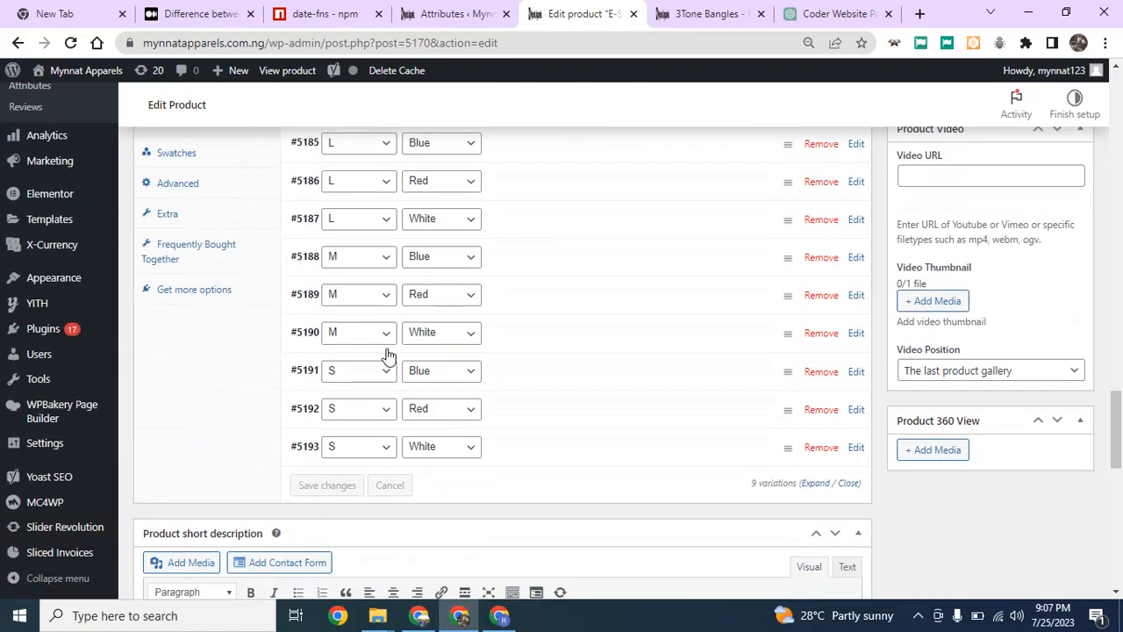
scroll(362, 325, up, 2)
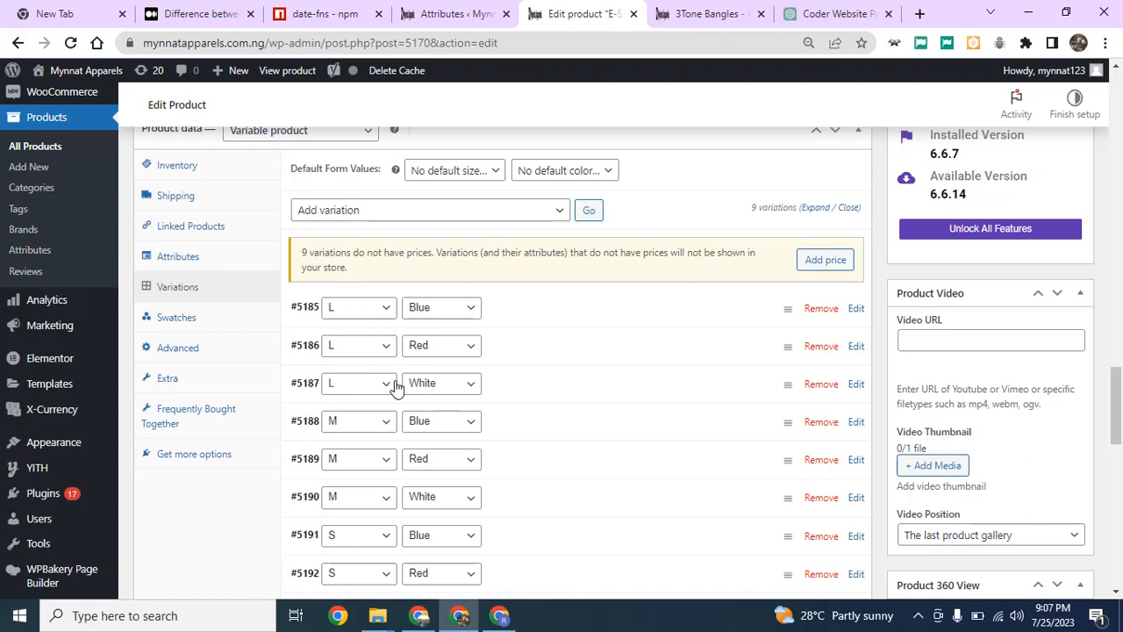
scroll(386, 378, down, 1)
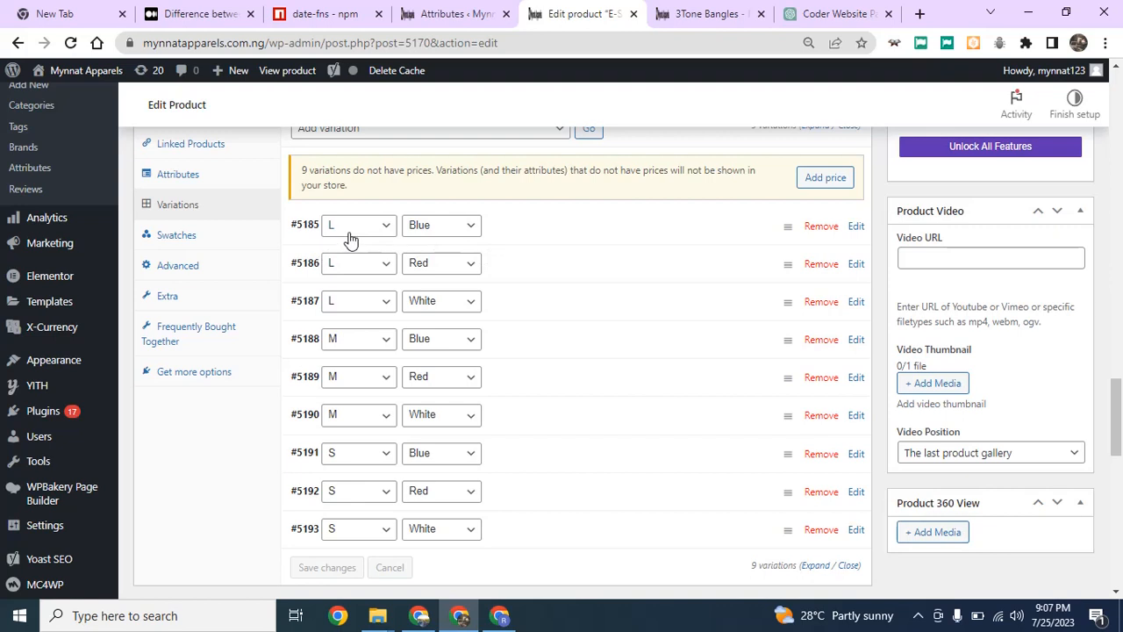
Change the L Blue variation's color to Any color.
click(450, 228)
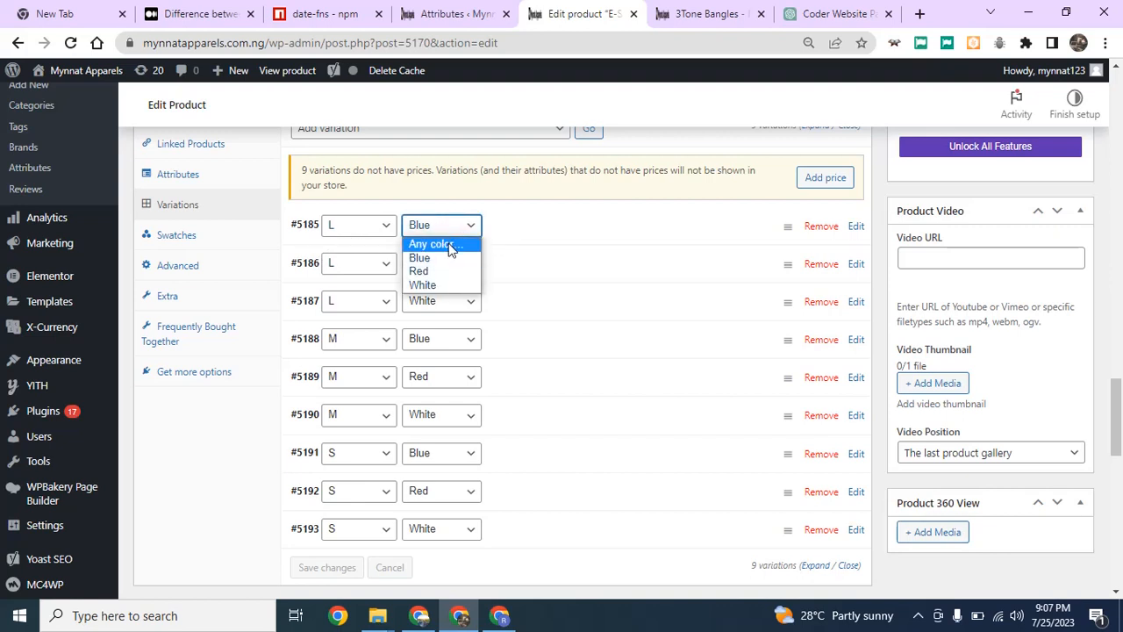
click(450, 246)
scroll(443, 263, up, 1)
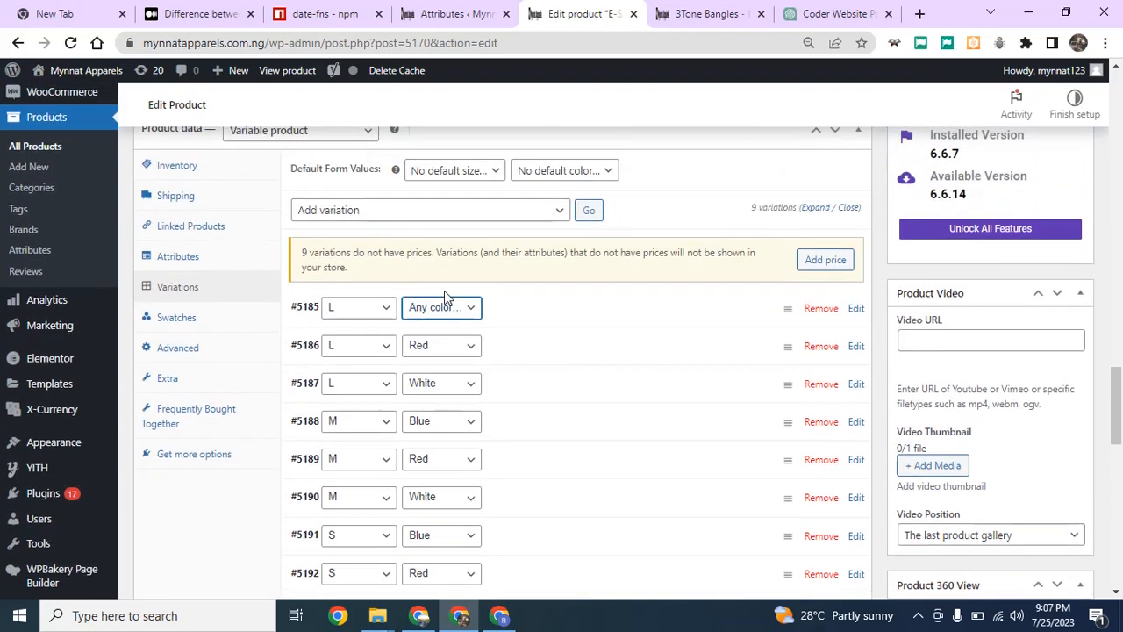
scroll(628, 242, up, 1)
scroll(527, 295, down, 2)
scroll(497, 293, up, 1)
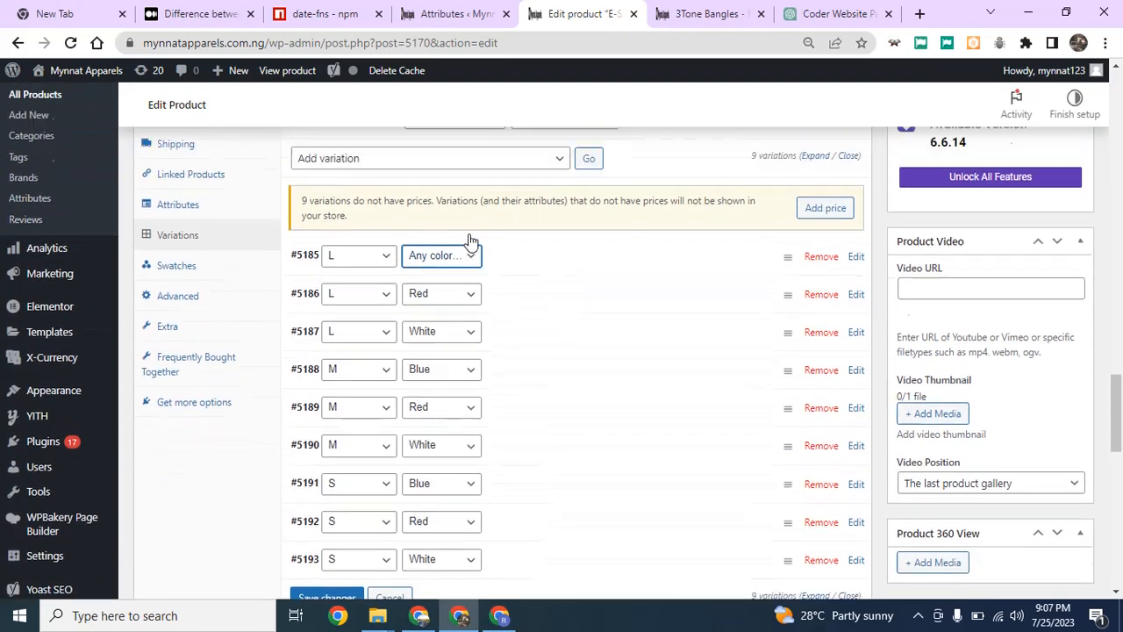
scroll(501, 402, down, 1)
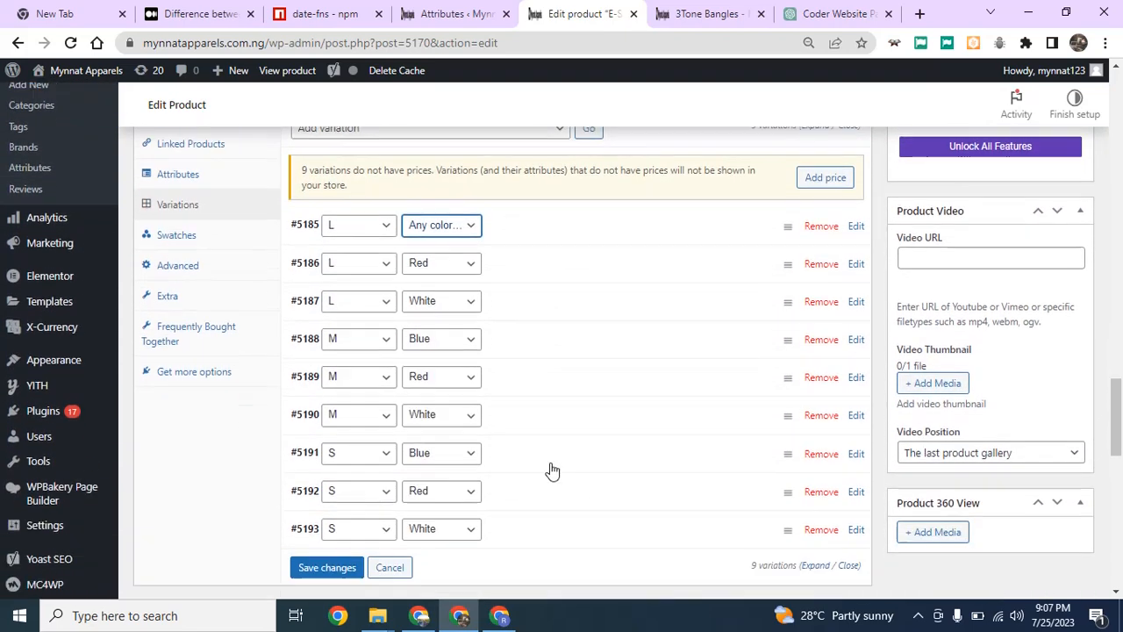
Remove the L Red variation, saving the pending variation changes first, and review the remaining combinations.
click(818, 268)
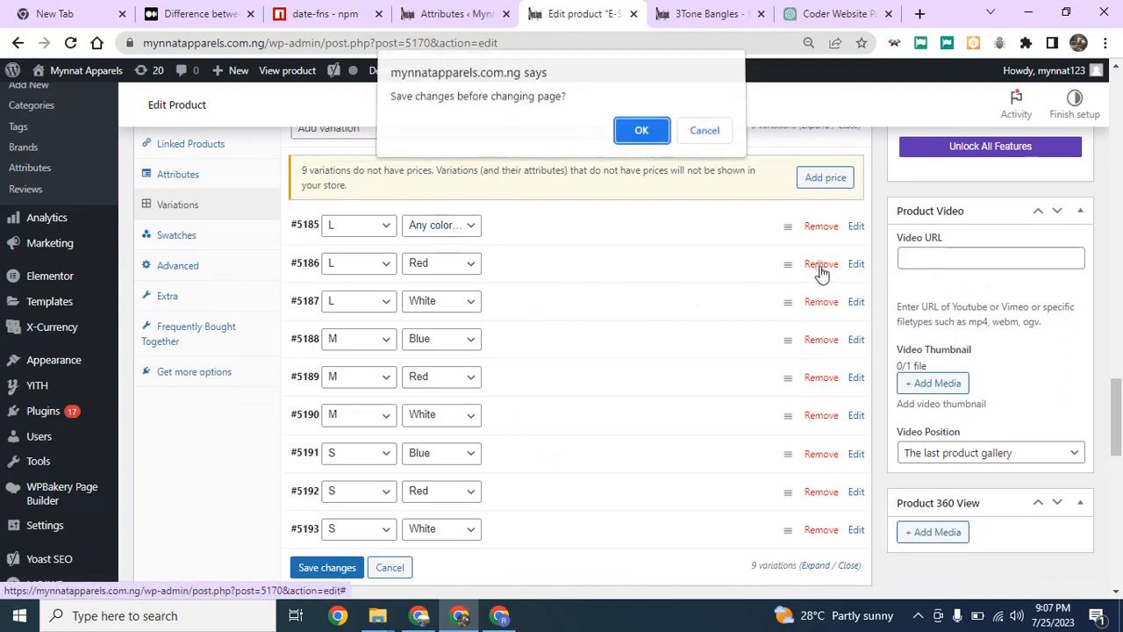
click(637, 139)
click(637, 136)
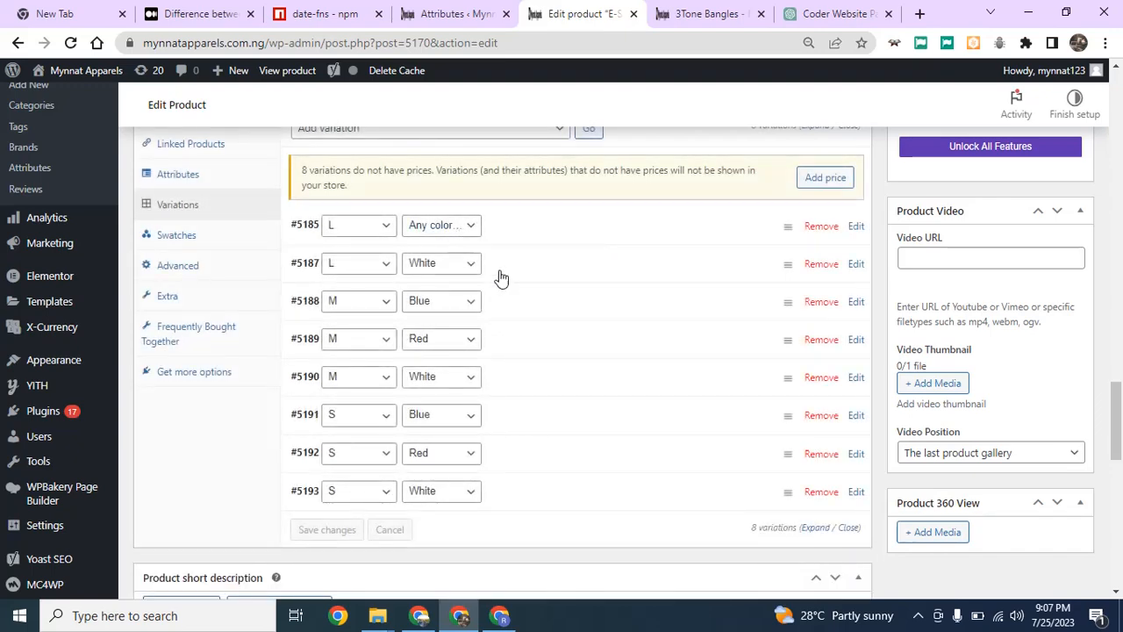
scroll(649, 386, down, 1)
scroll(469, 285, up, 2)
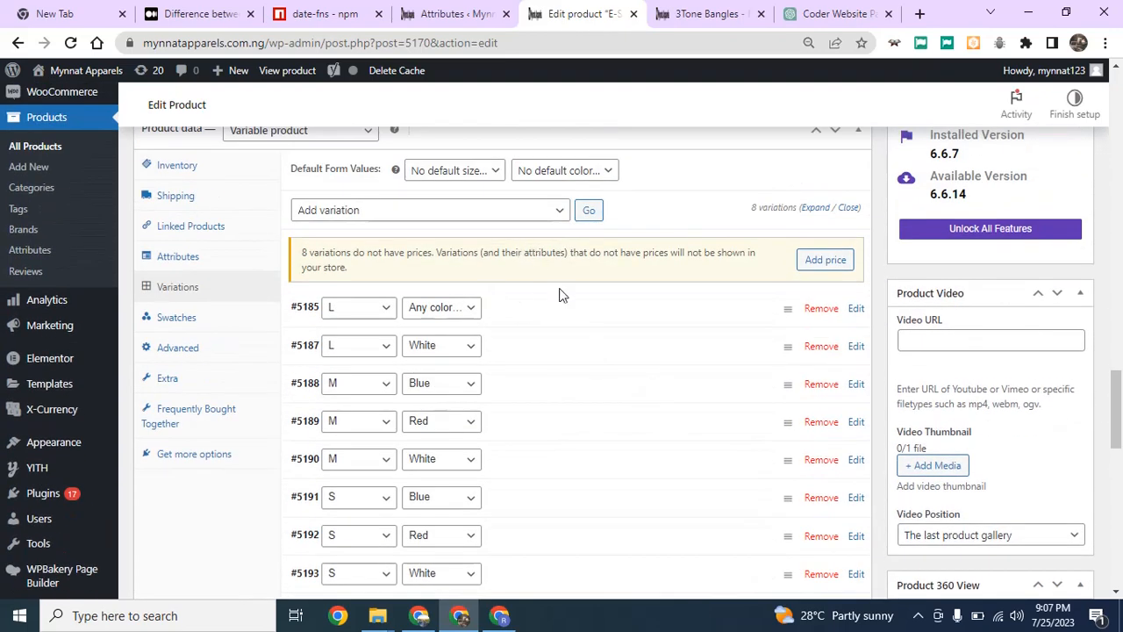
scroll(579, 333, down, 2)
scroll(812, 333, up, 1)
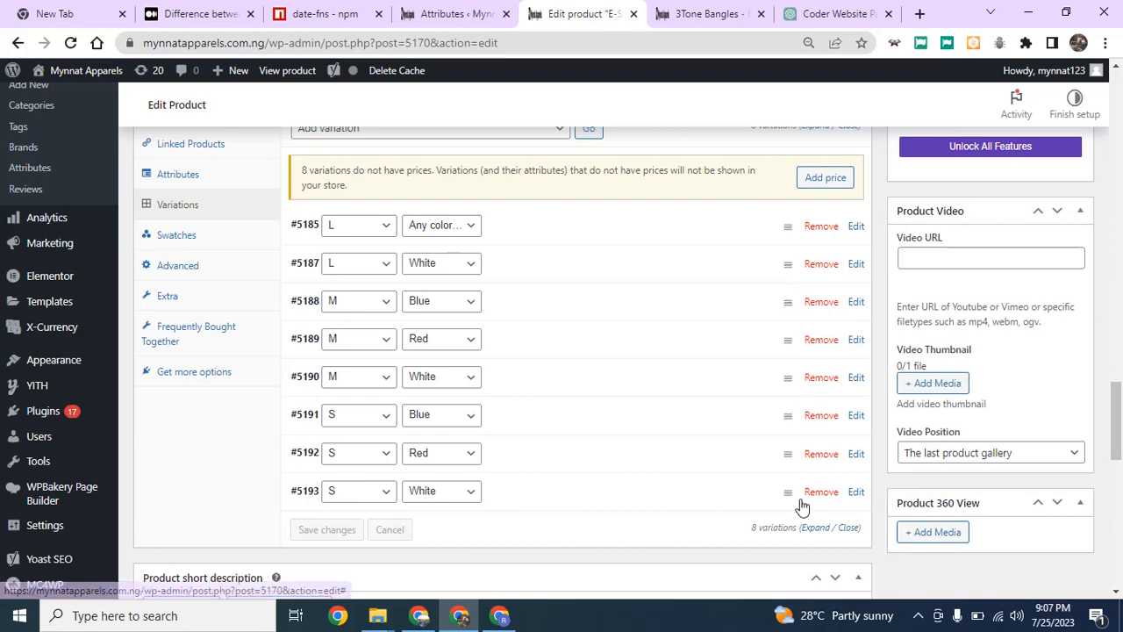
Remove the S White and S Red variations from the product, confirming each removal.
click(828, 501)
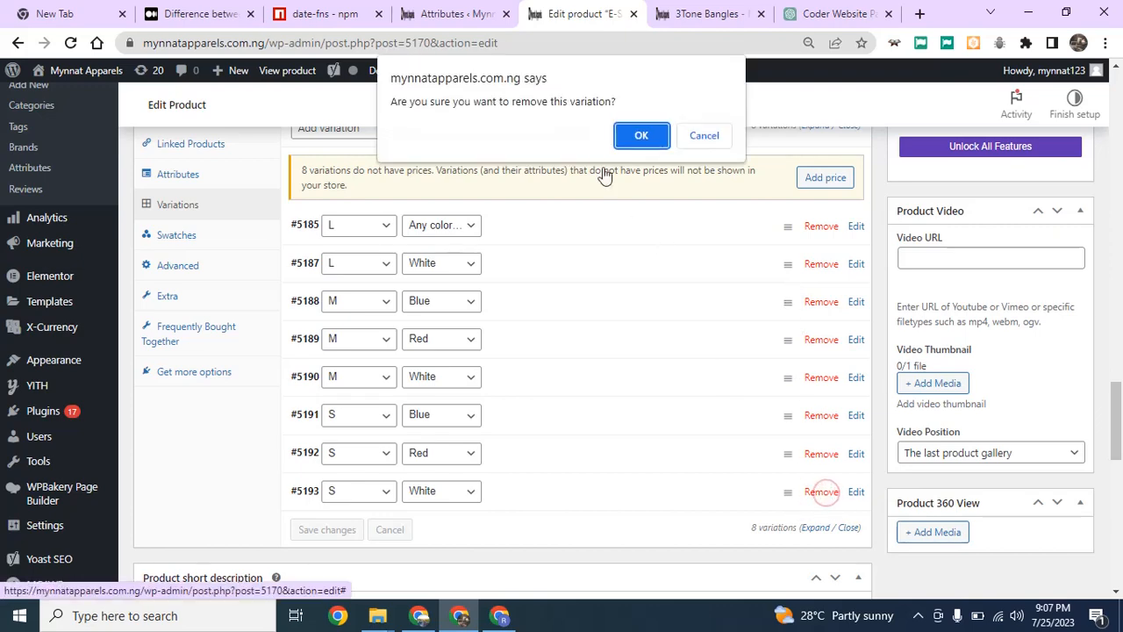
click(628, 130)
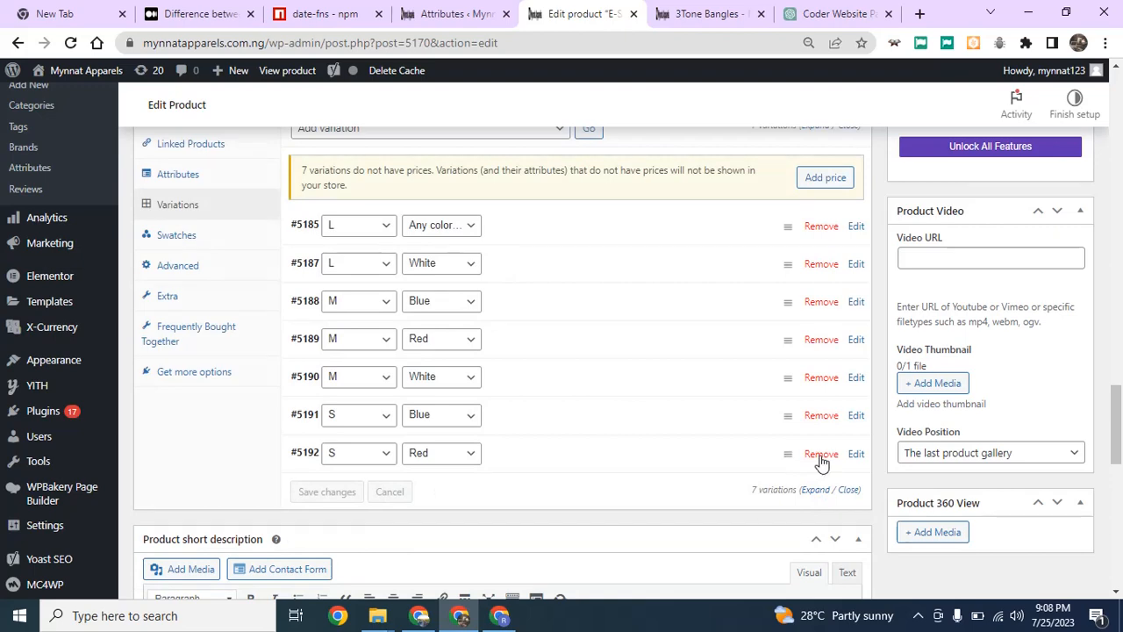
click(821, 456)
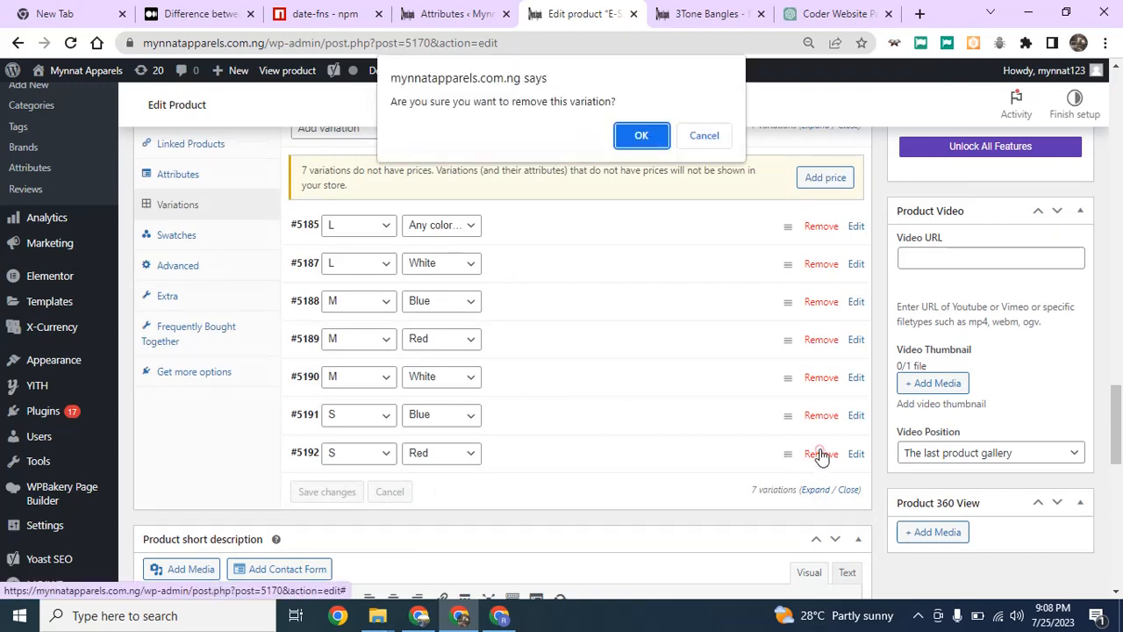
click(639, 136)
Remove the M Blue, M Red and L Any color variations, confirming each removal.
scroll(657, 285, up, 1)
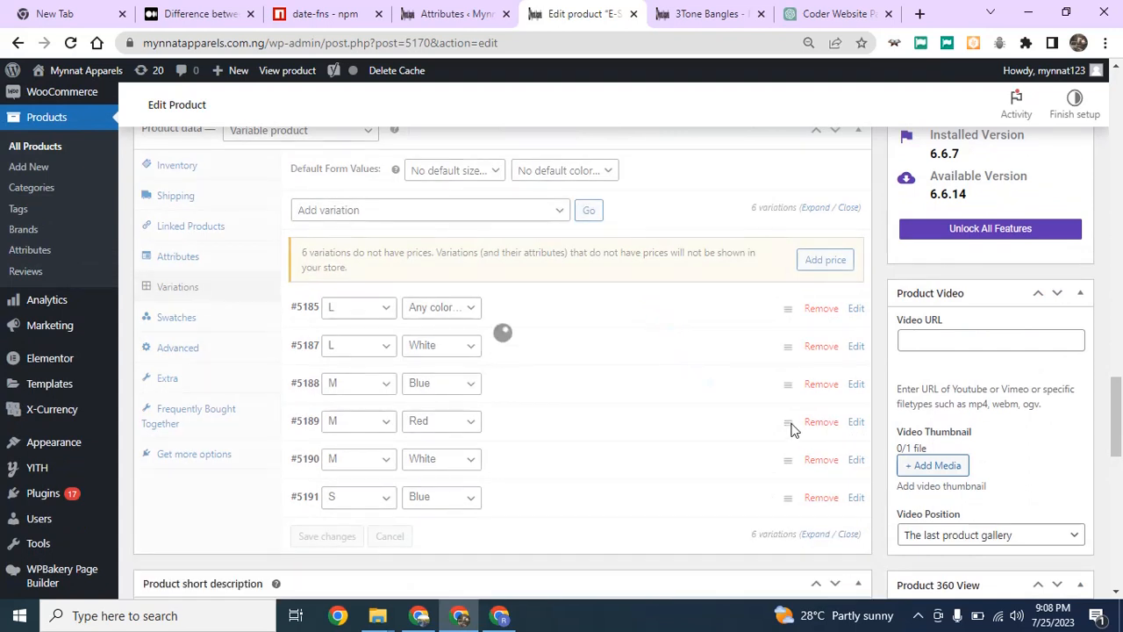
click(818, 386)
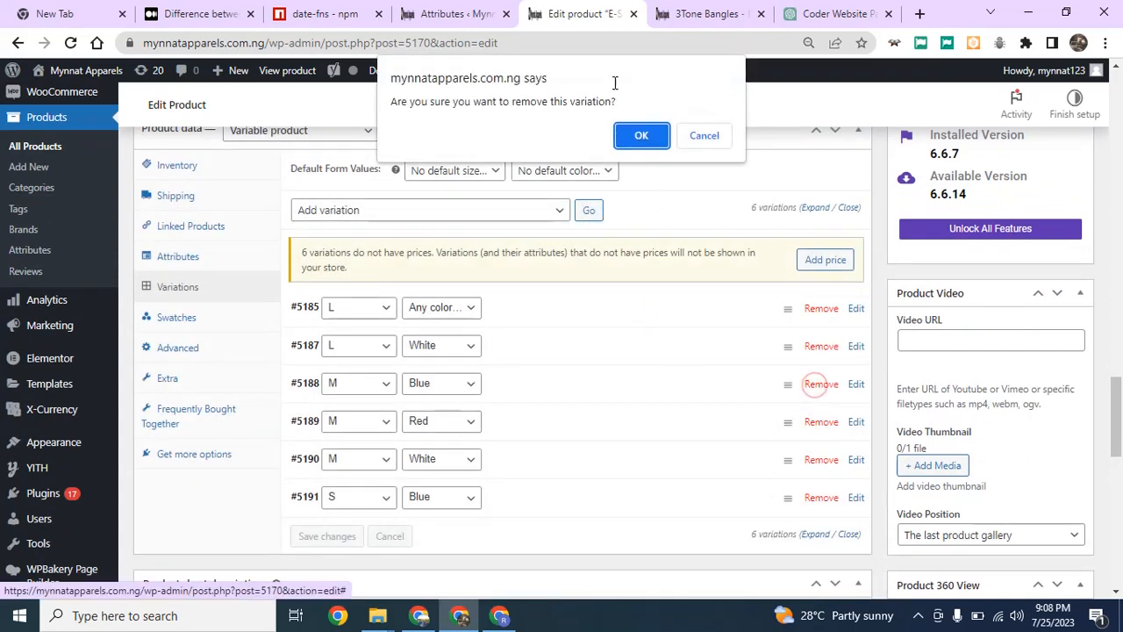
click(626, 136)
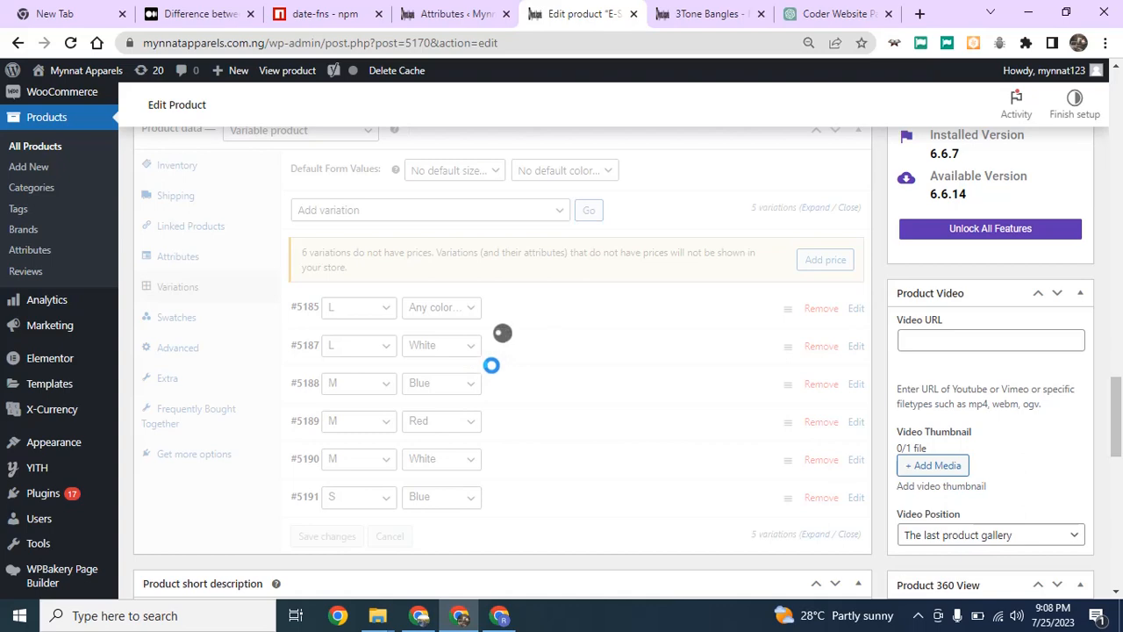
scroll(544, 404, down, 2)
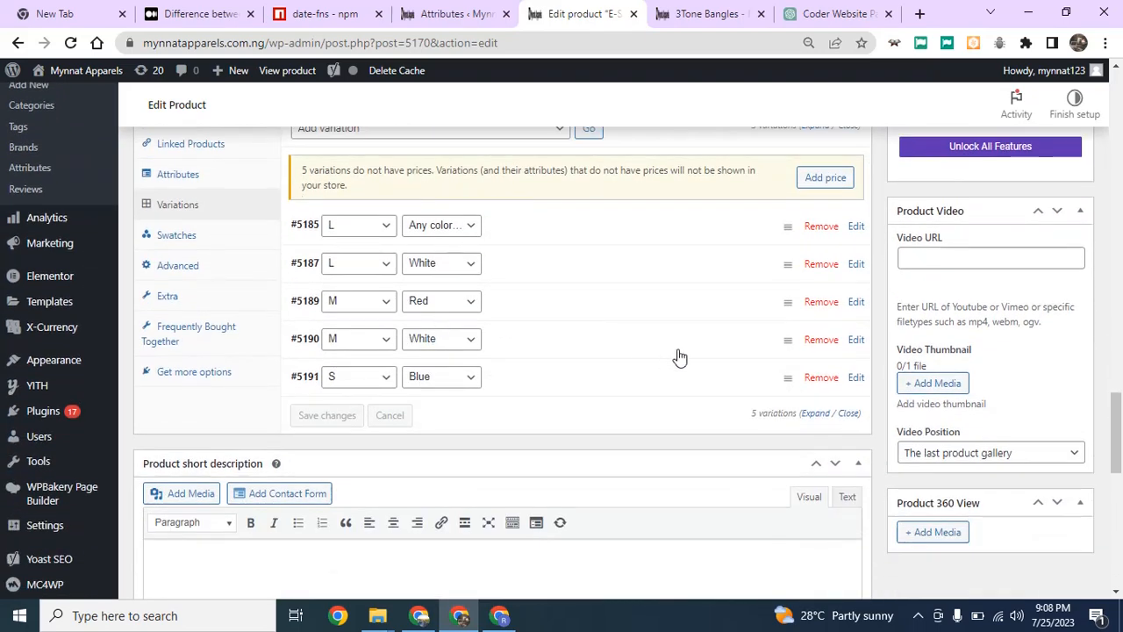
click(816, 303)
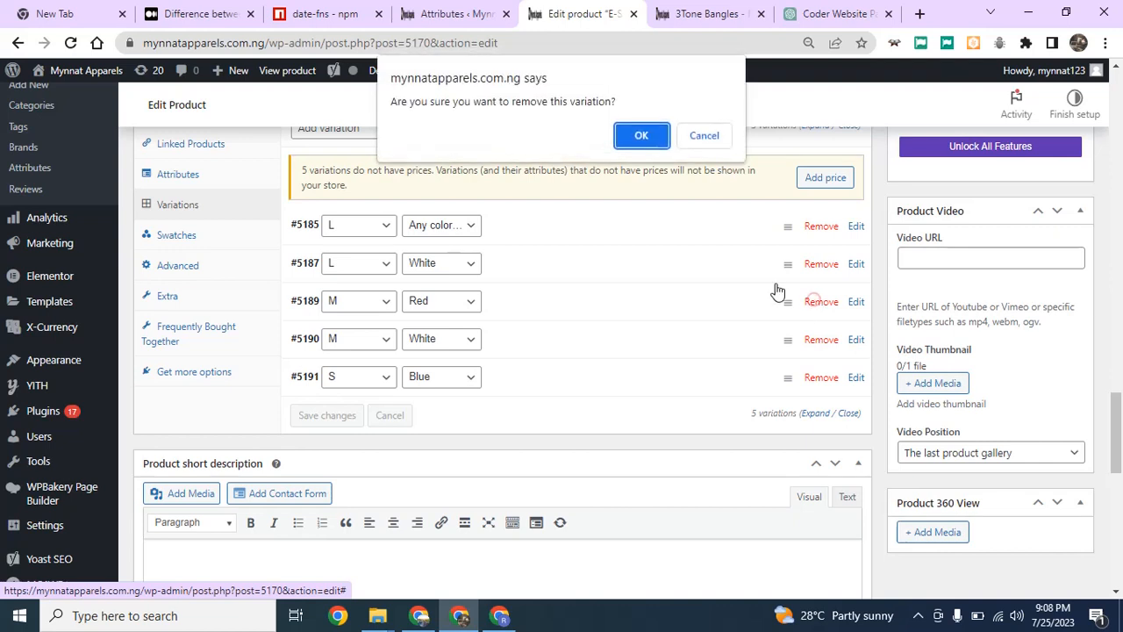
click(636, 131)
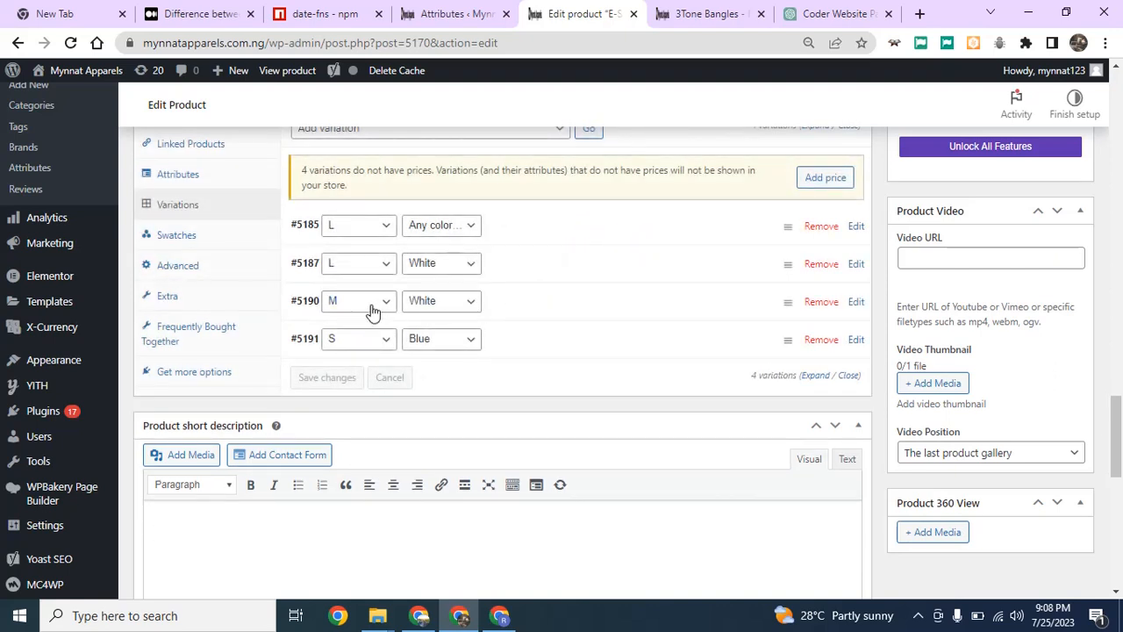
click(814, 232)
click(628, 132)
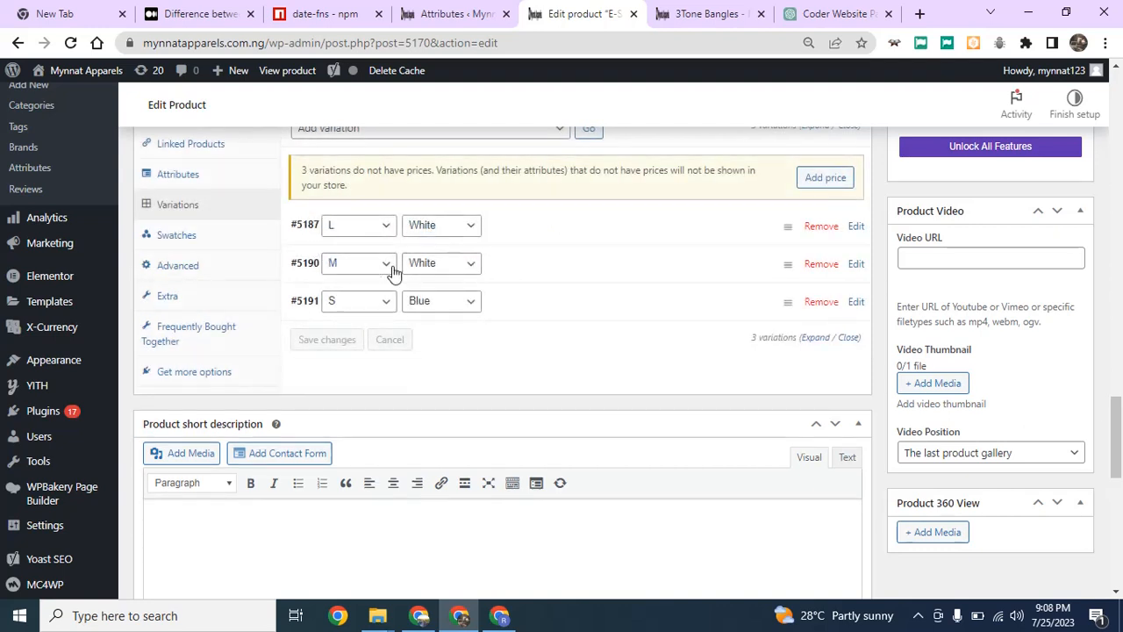
Set the variation colors to Red for L, Blue for M and White for S, and save the variation changes.
click(367, 228)
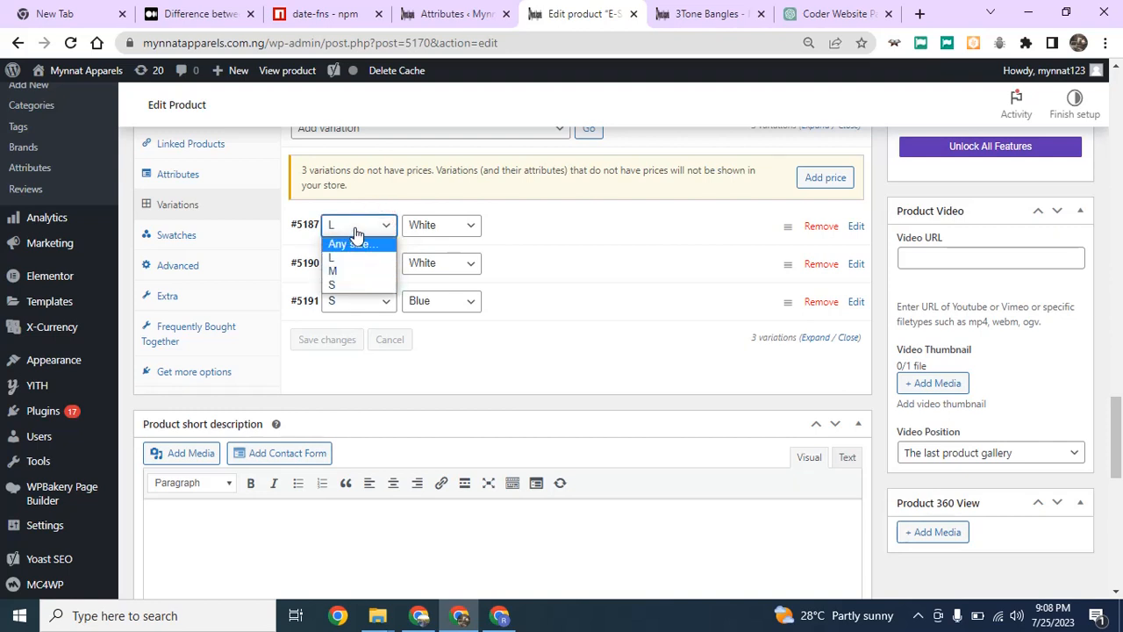
click(348, 261)
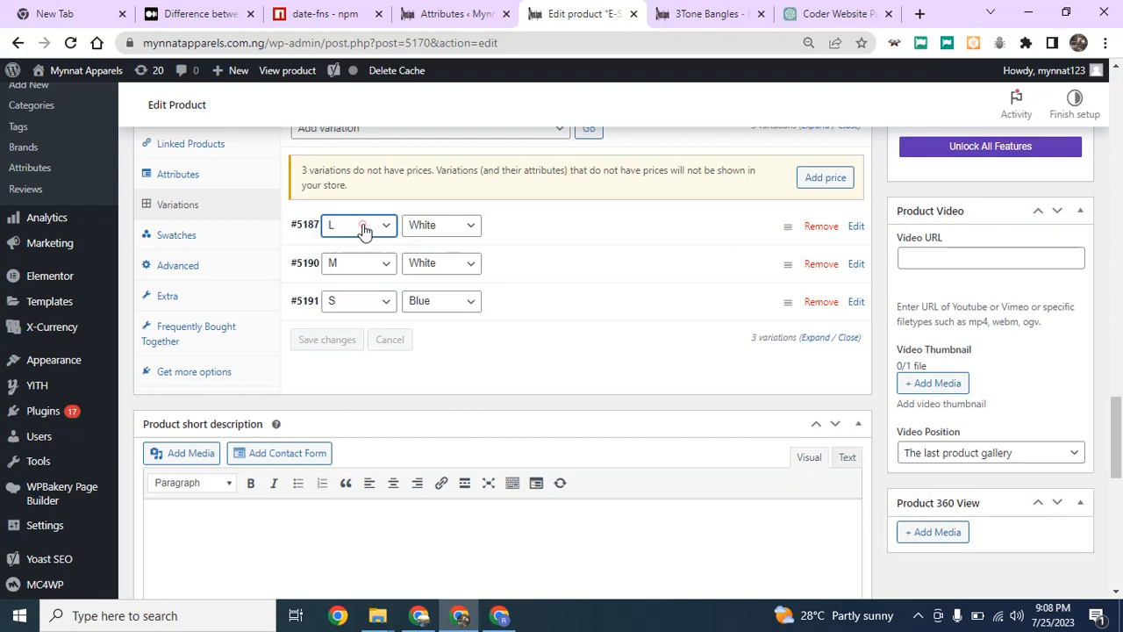
click(445, 225)
click(440, 272)
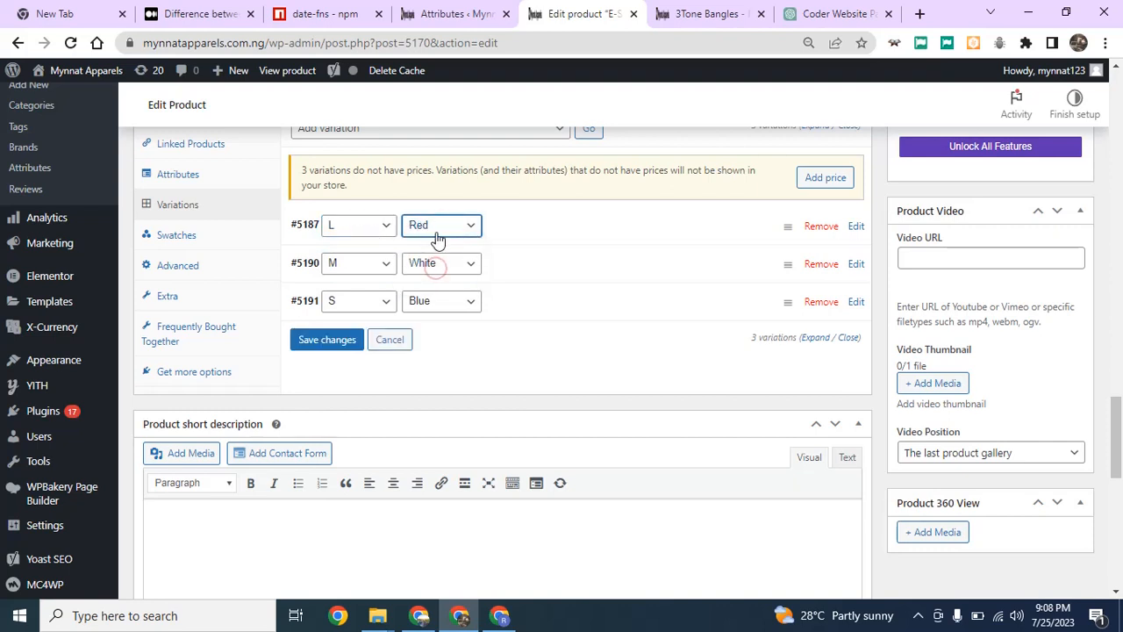
click(436, 261)
click(439, 308)
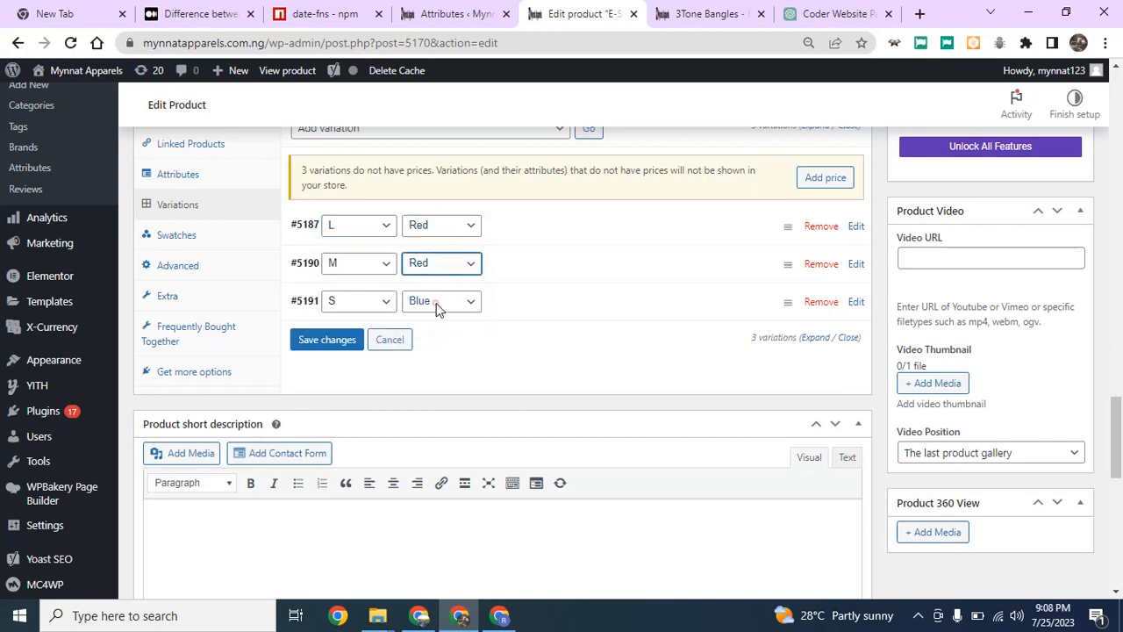
click(435, 262)
click(421, 296)
click(438, 301)
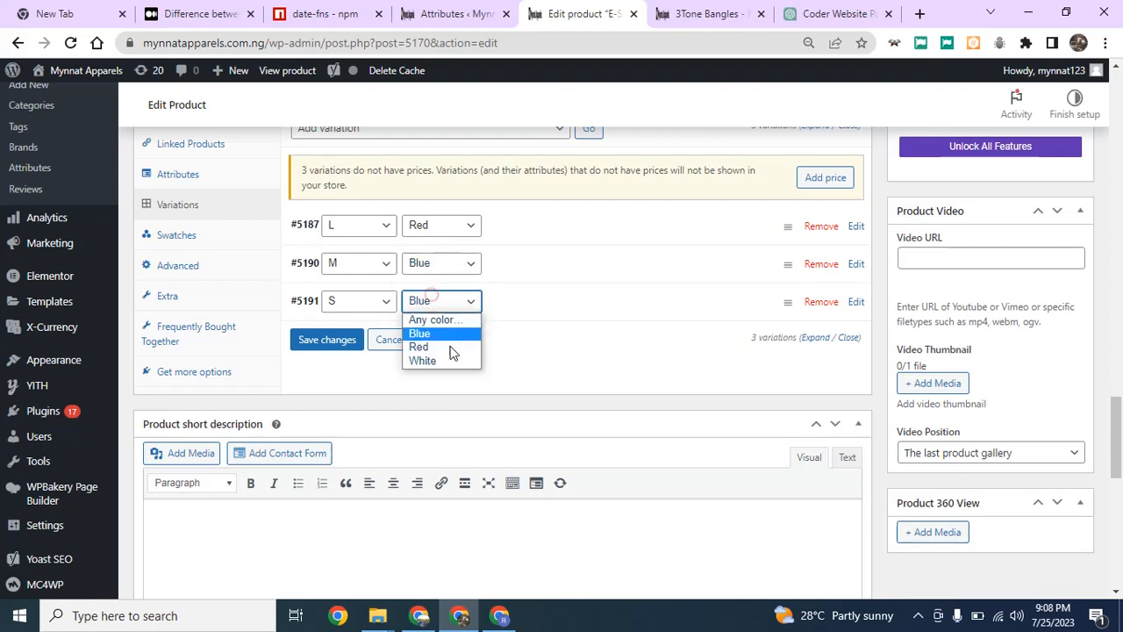
click(443, 358)
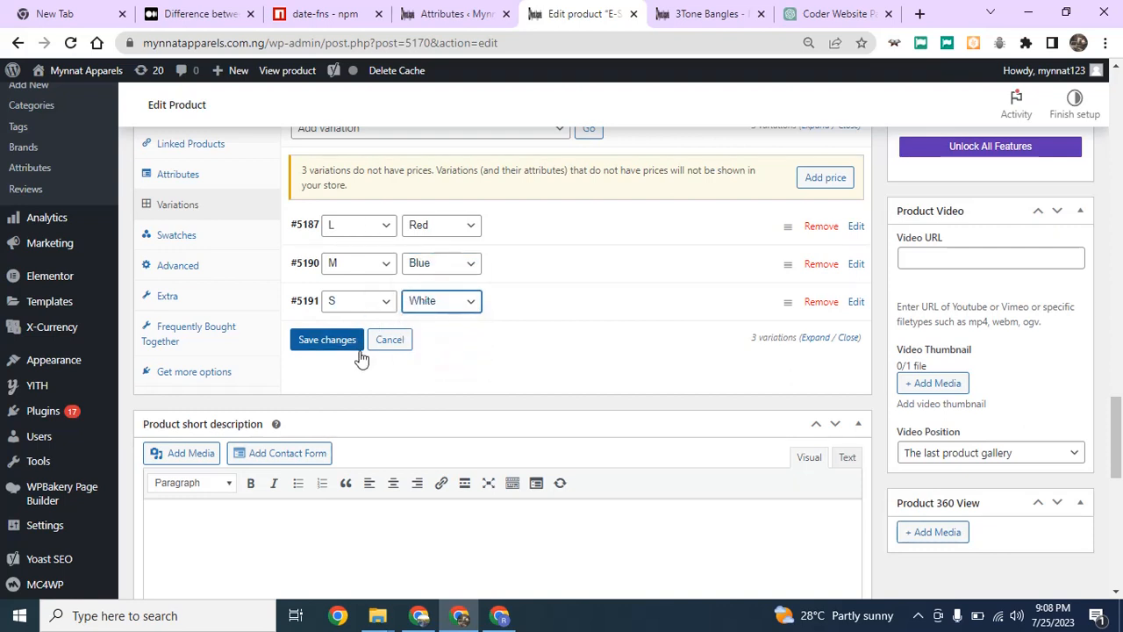
click(318, 349)
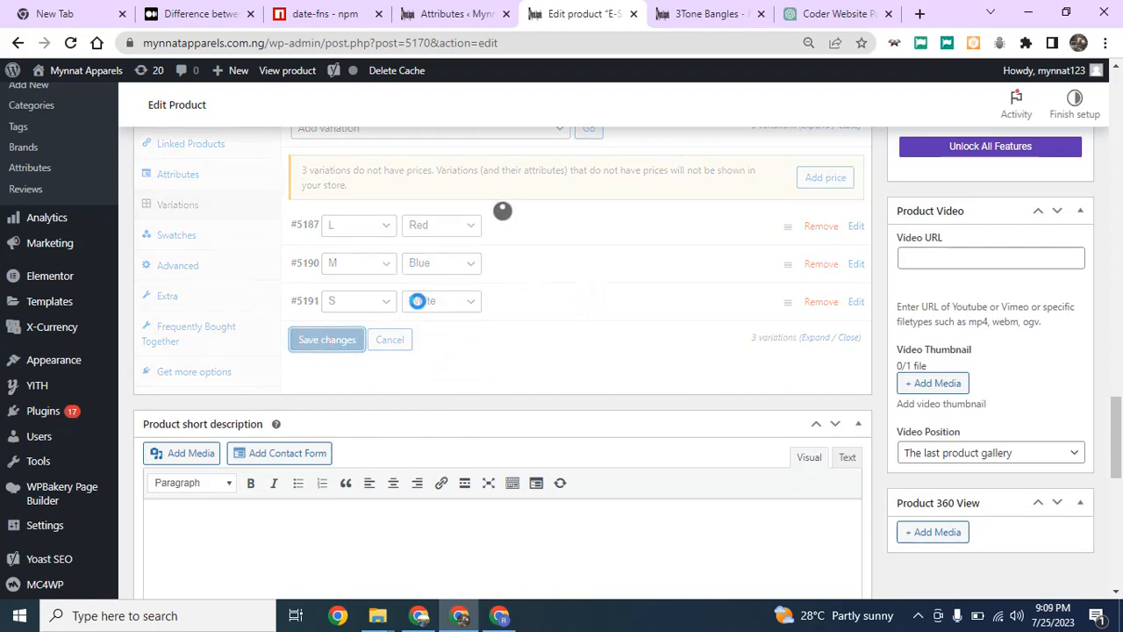
Expand the L Red variation and examine its image, SKU, product-type options, pricing and stock fields.
scroll(408, 341, up, 1)
scroll(408, 343, up, 1)
scroll(426, 342, down, 2)
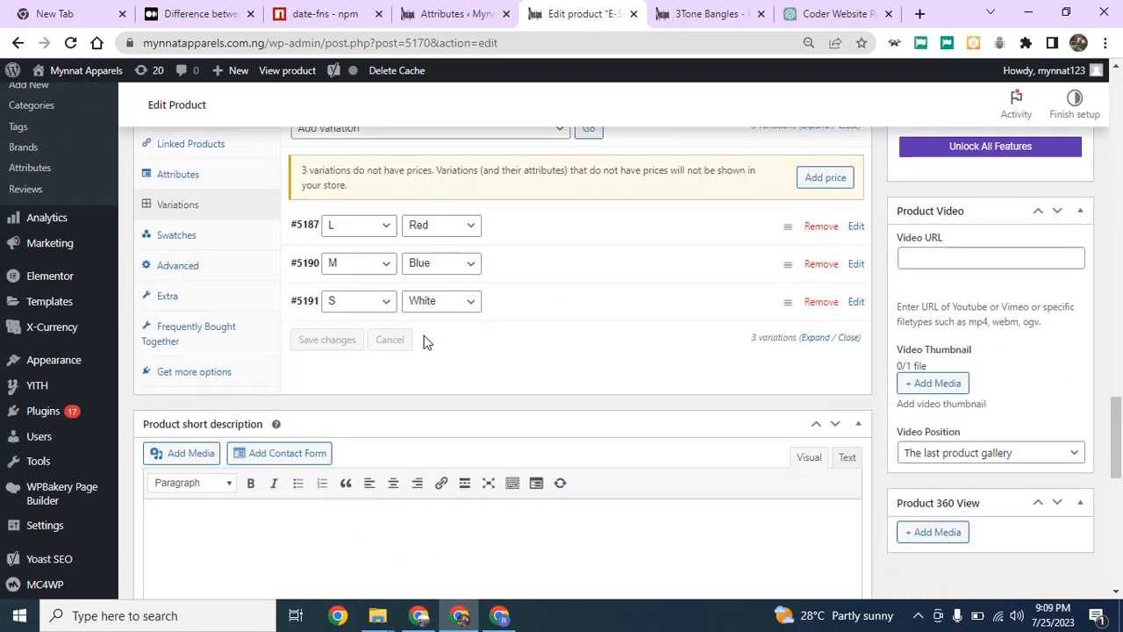
click(587, 226)
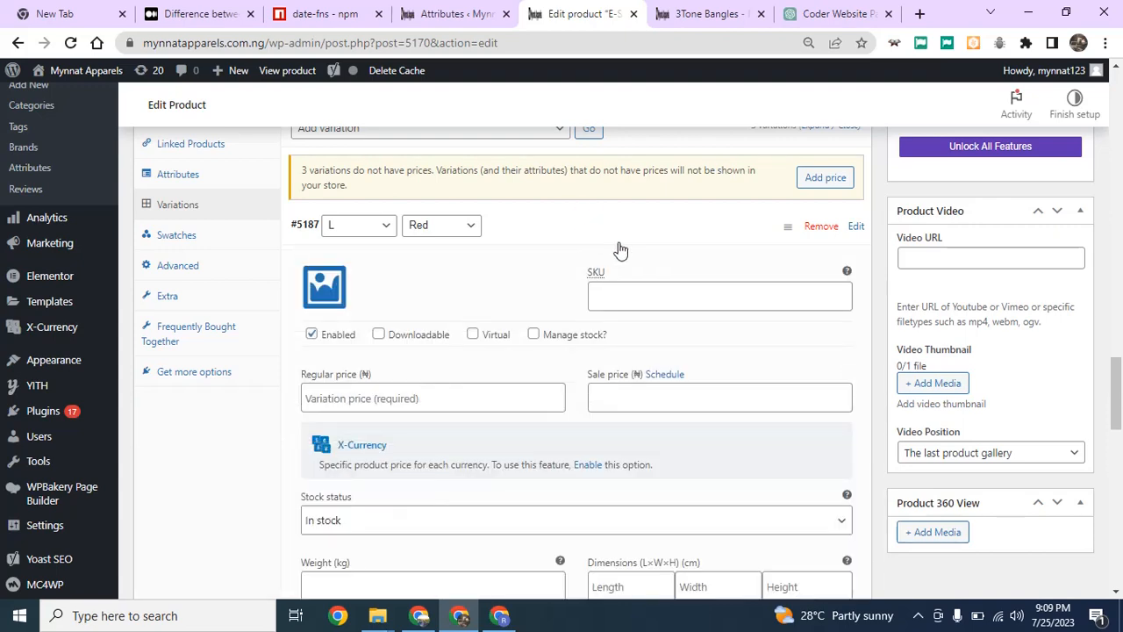
scroll(605, 267, down, 1)
scroll(383, 246, up, 2)
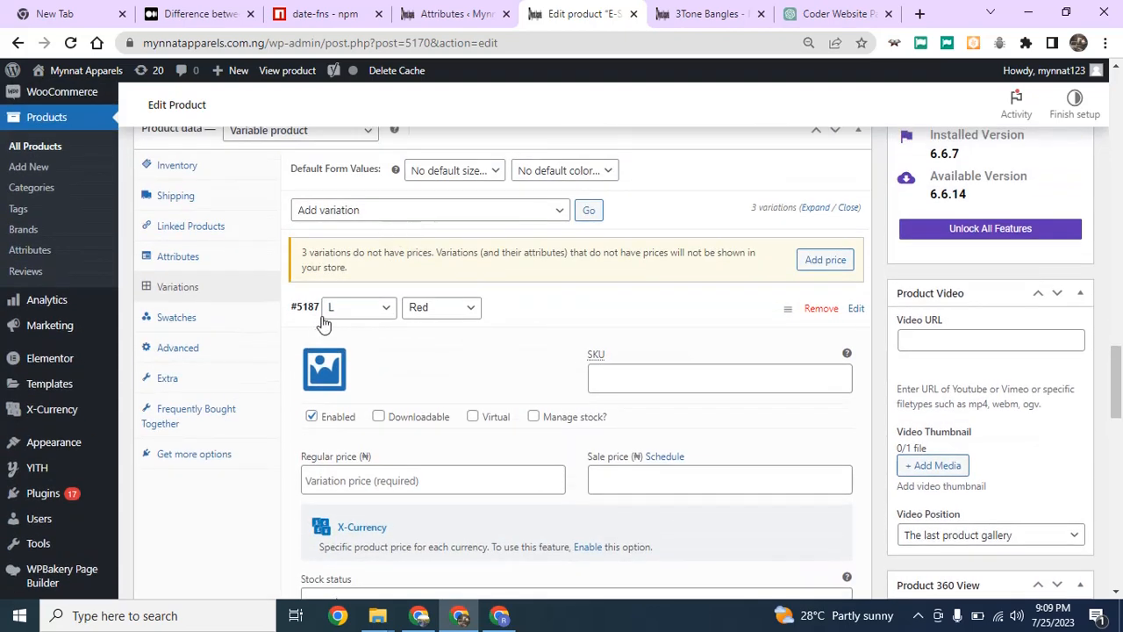
scroll(676, 372, down, 1)
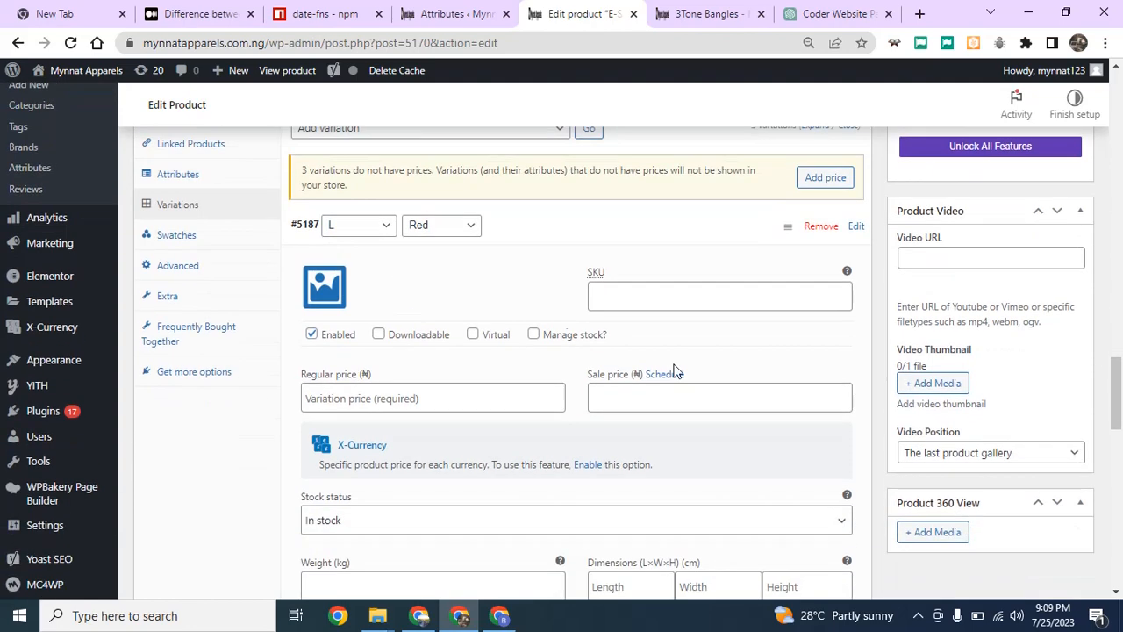
scroll(477, 339, down, 1)
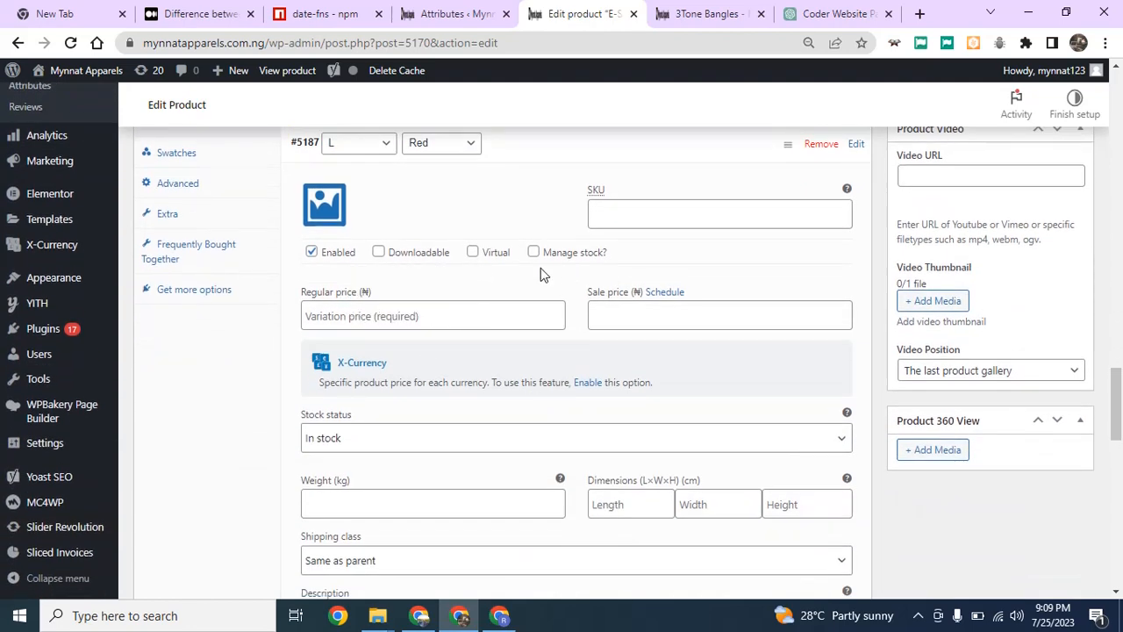
scroll(402, 237, up, 2)
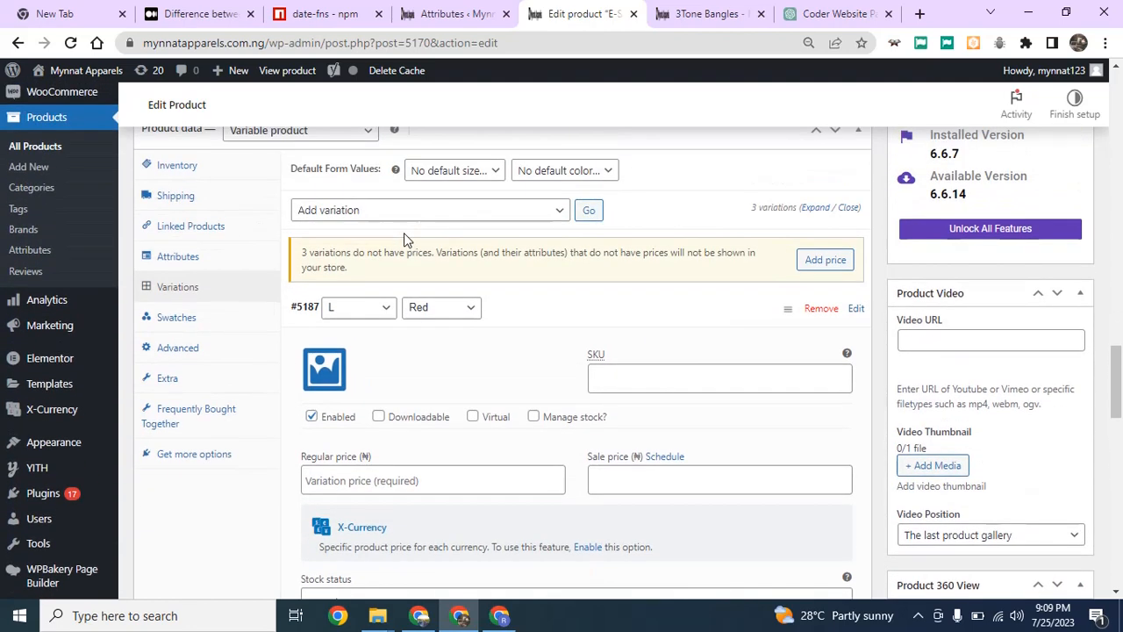
scroll(390, 338, down, 1)
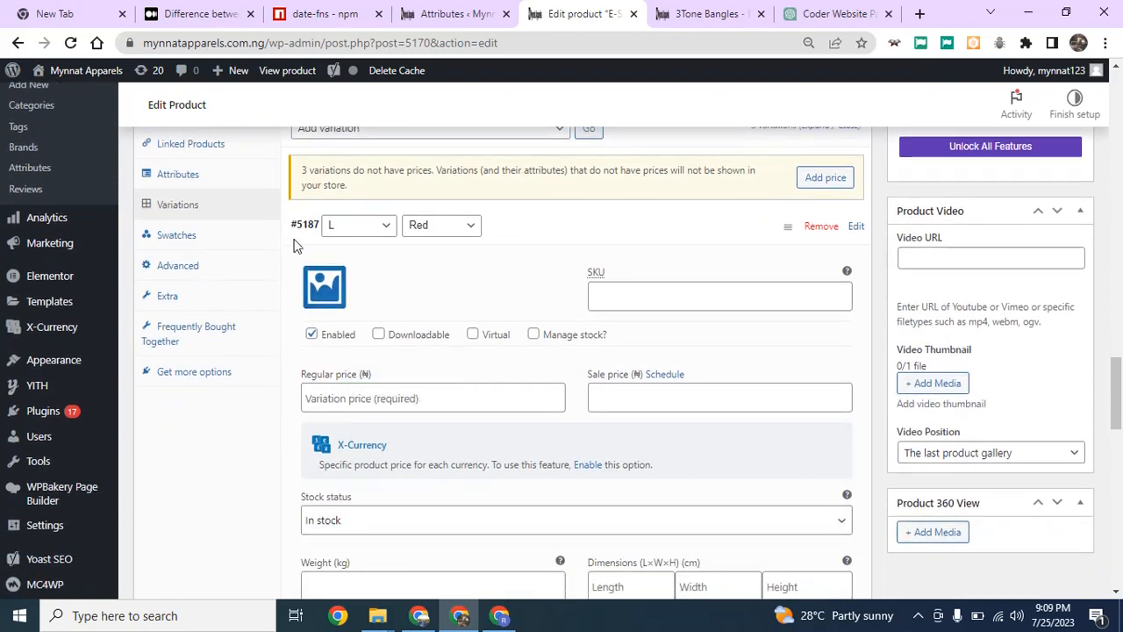
click(378, 335)
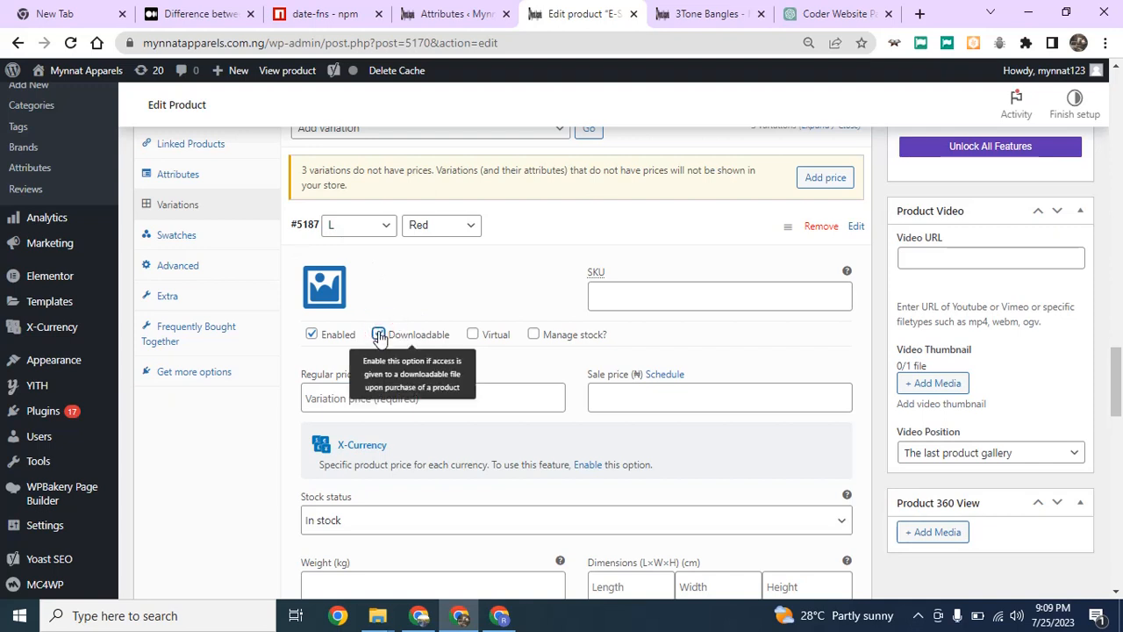
click(378, 334)
scroll(378, 335, down, 1)
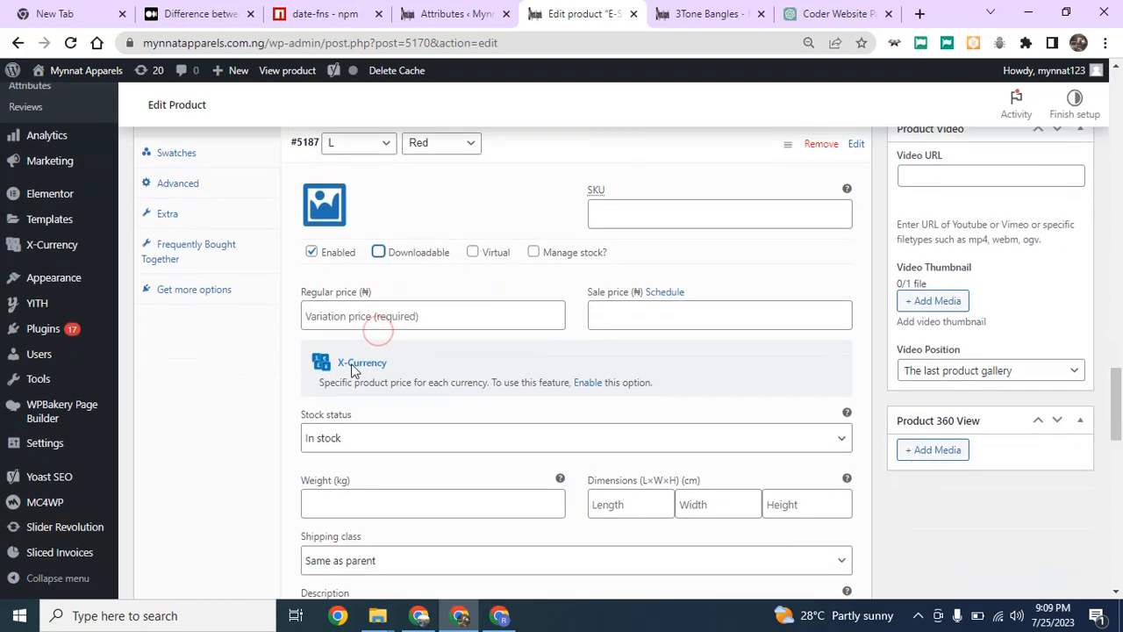
Set the L Red variation's regular price to 500 and its sale price to 400.
click(505, 317)
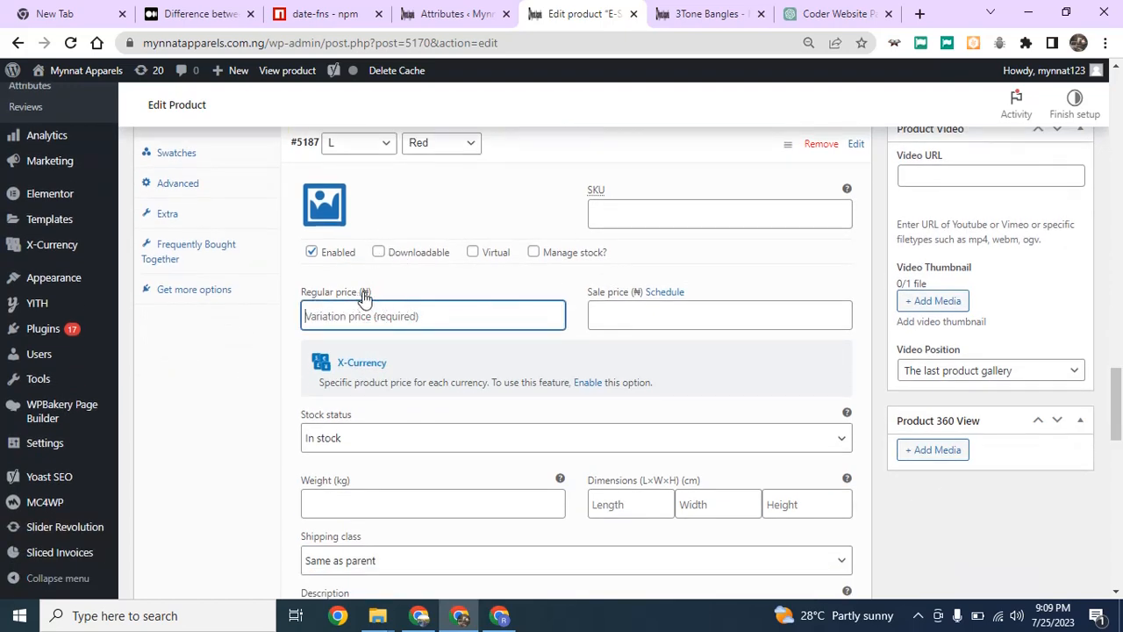
scroll(210, 286, up, 4)
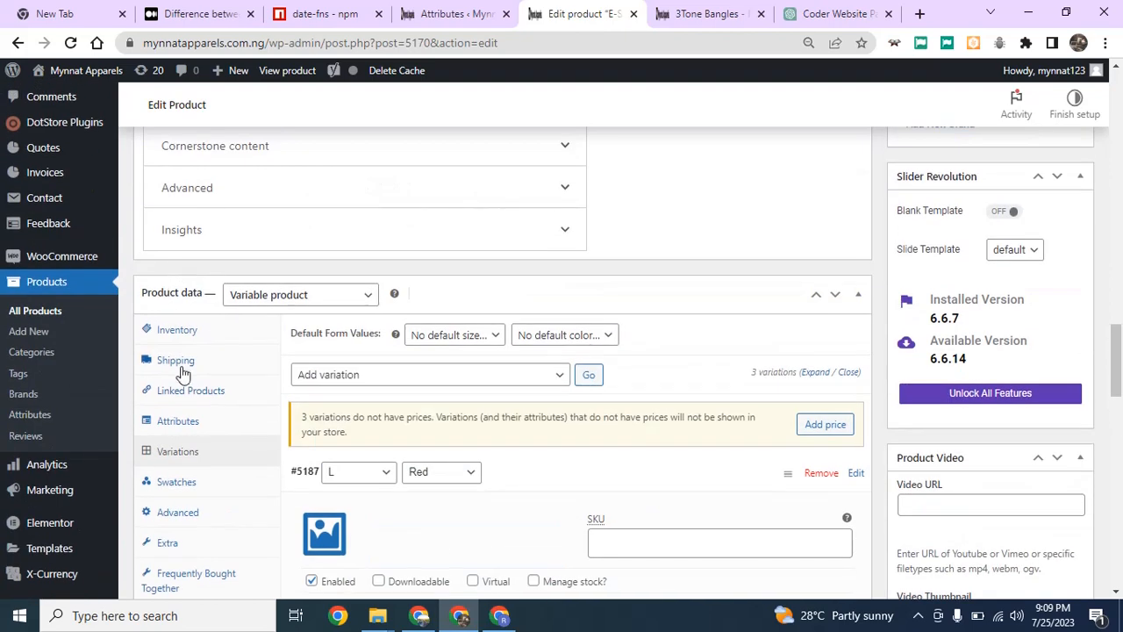
click(290, 296)
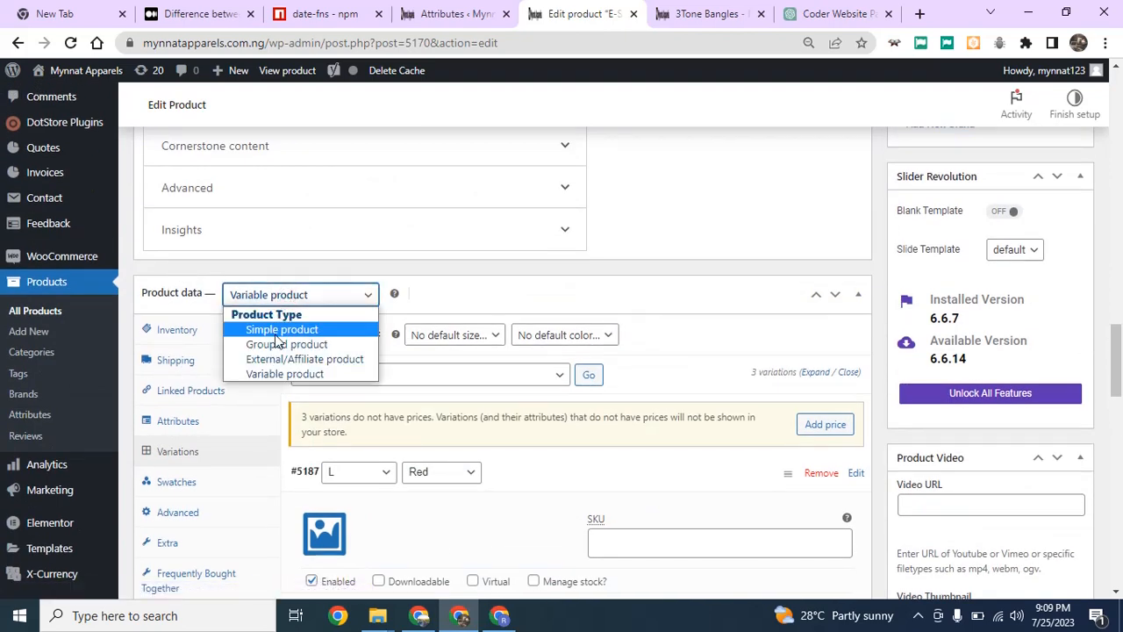
click(290, 295)
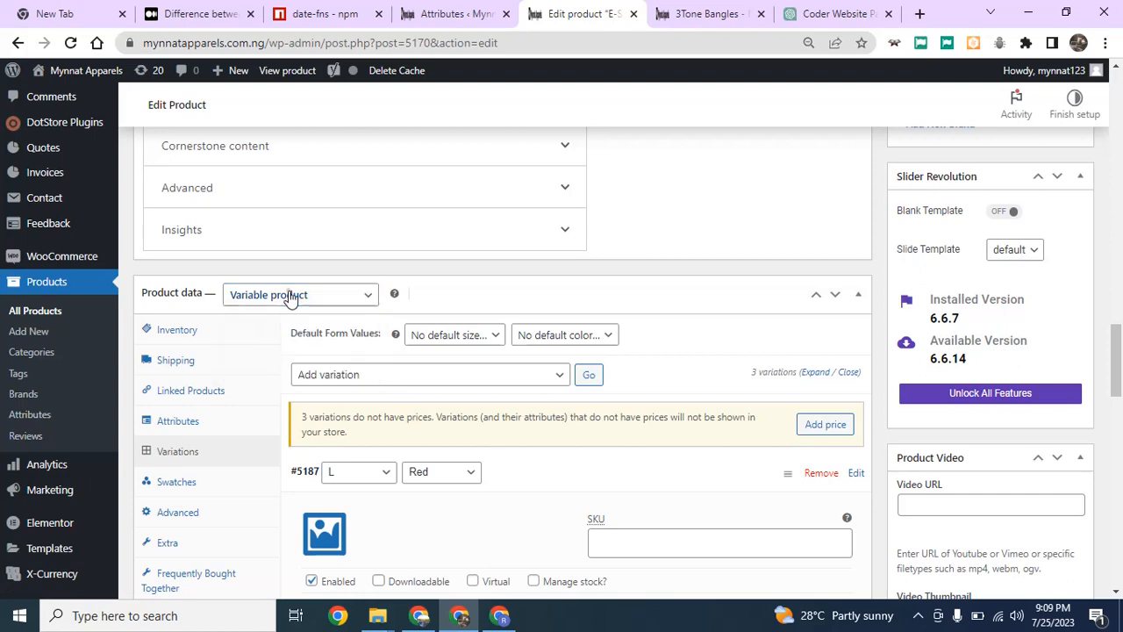
scroll(369, 351, down, 2)
click(447, 475)
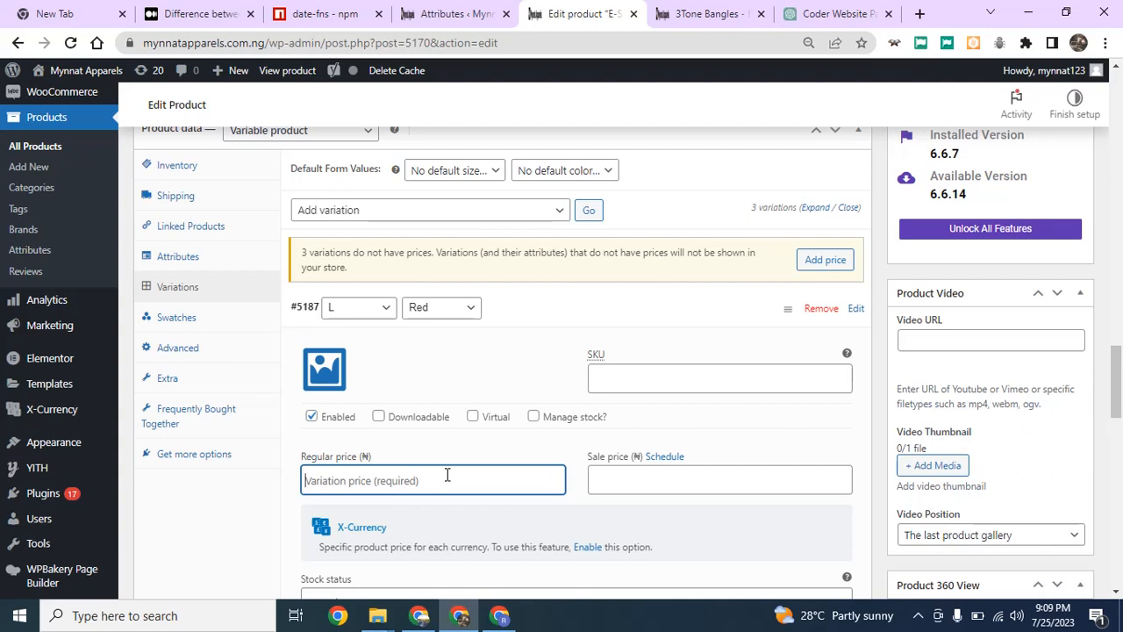
text(500)
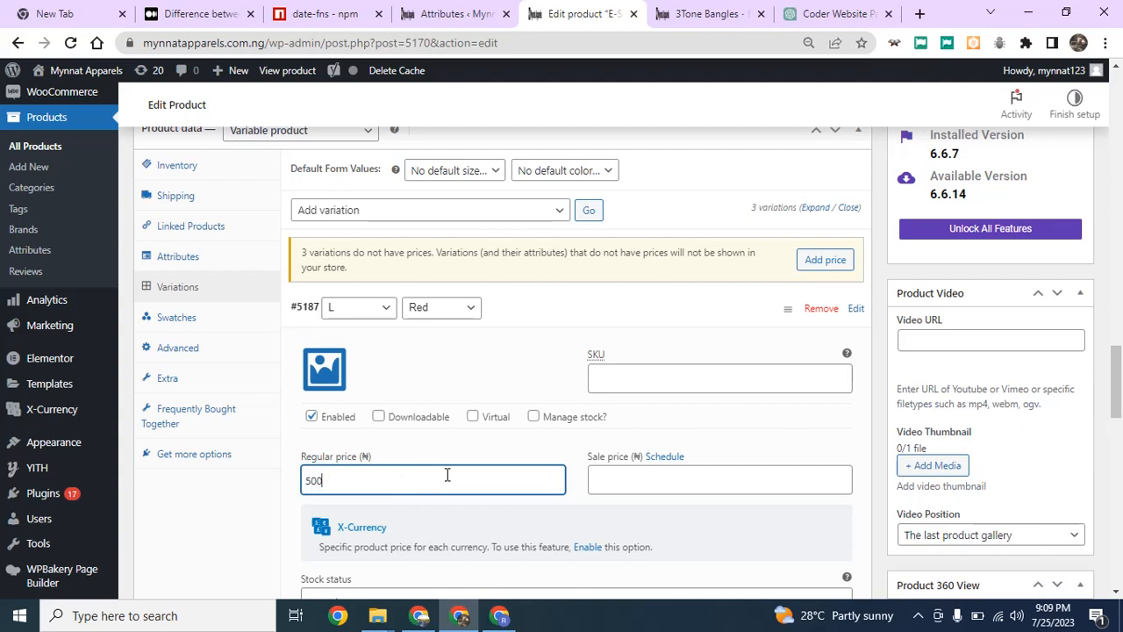
click(615, 470)
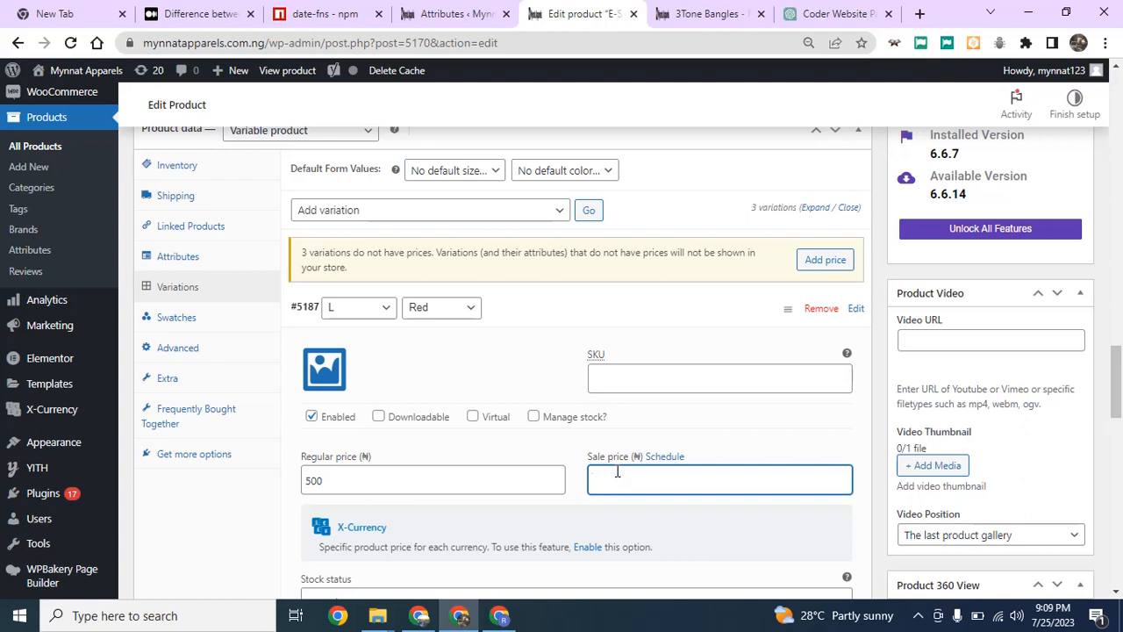
scroll(512, 367, down, 2)
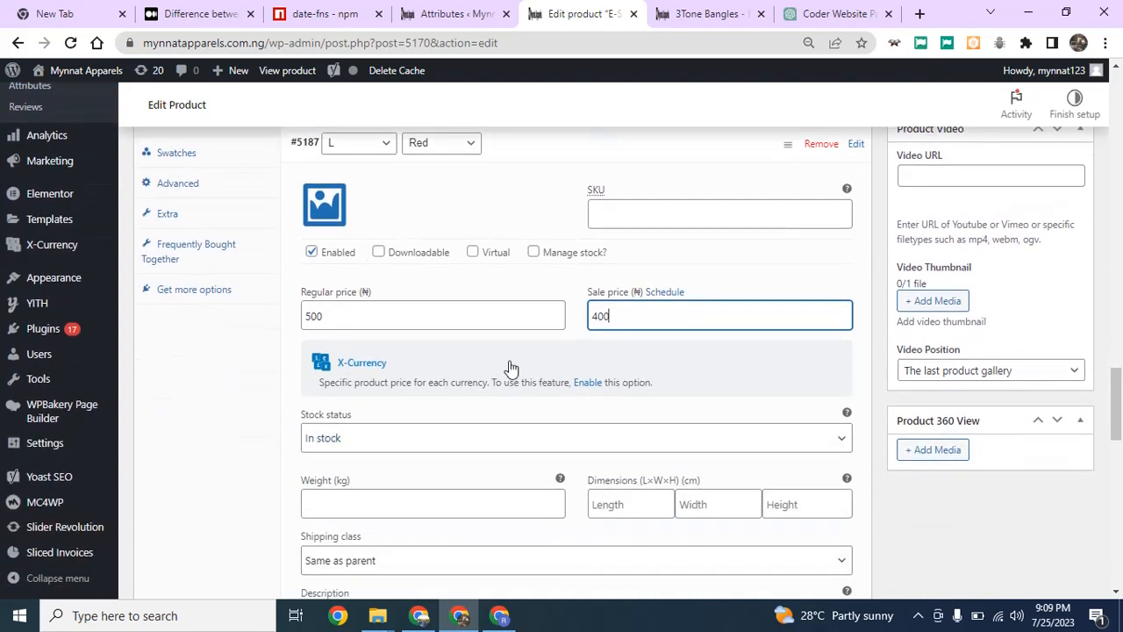
Check the stock status choices of the L Red variation, keeping In stock.
scroll(395, 410, down, 1)
click(360, 362)
click(360, 356)
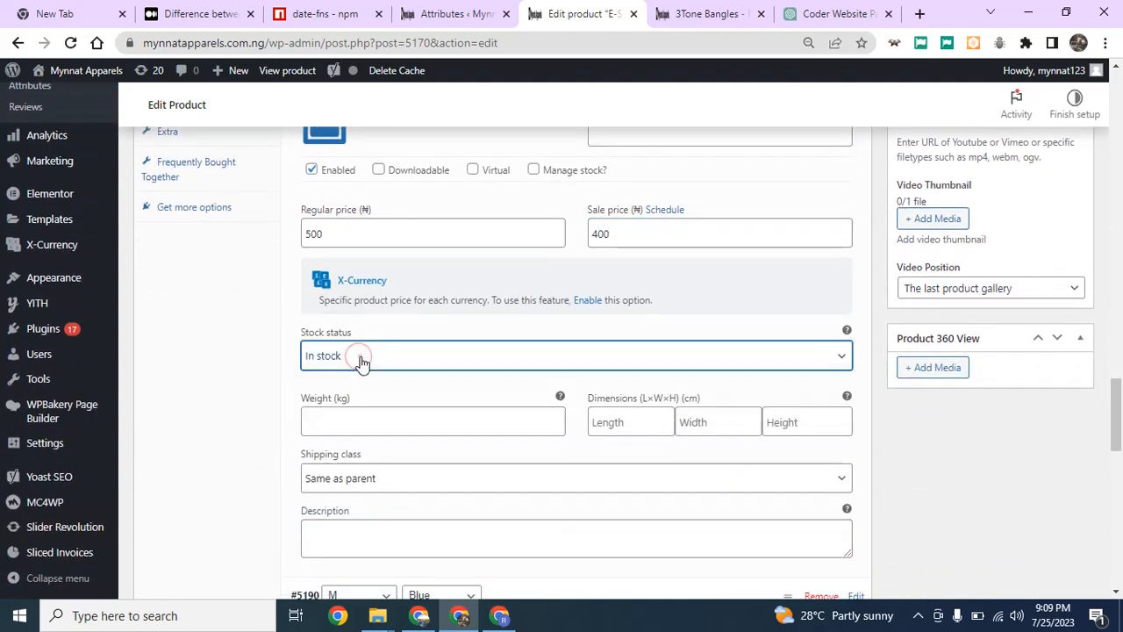
Set the L Red variation's weight to 500 kg and its dimensions to 7 × 5 × 8 cm.
scroll(457, 394, down, 1)
click(371, 341)
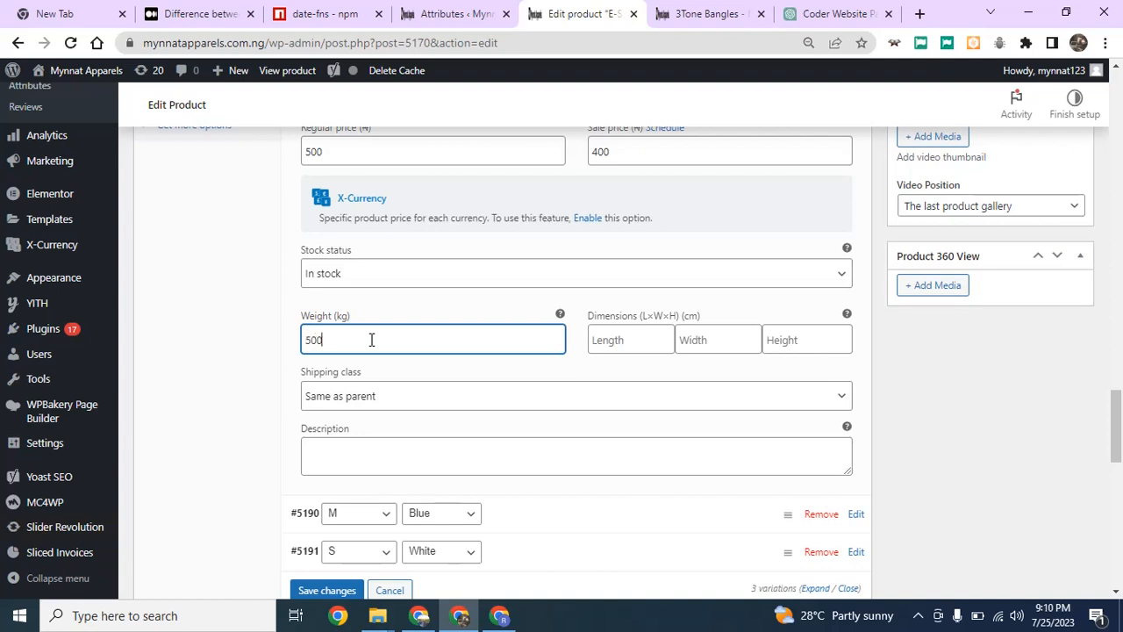
click(620, 340)
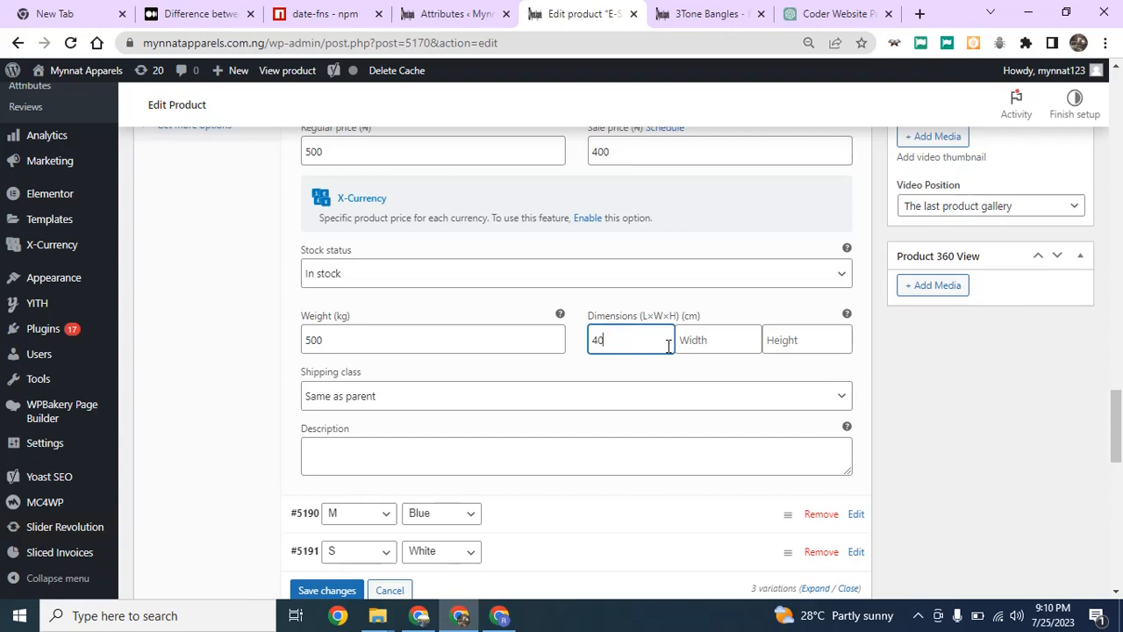
text(7)
click(711, 344)
text(5)
click(777, 343)
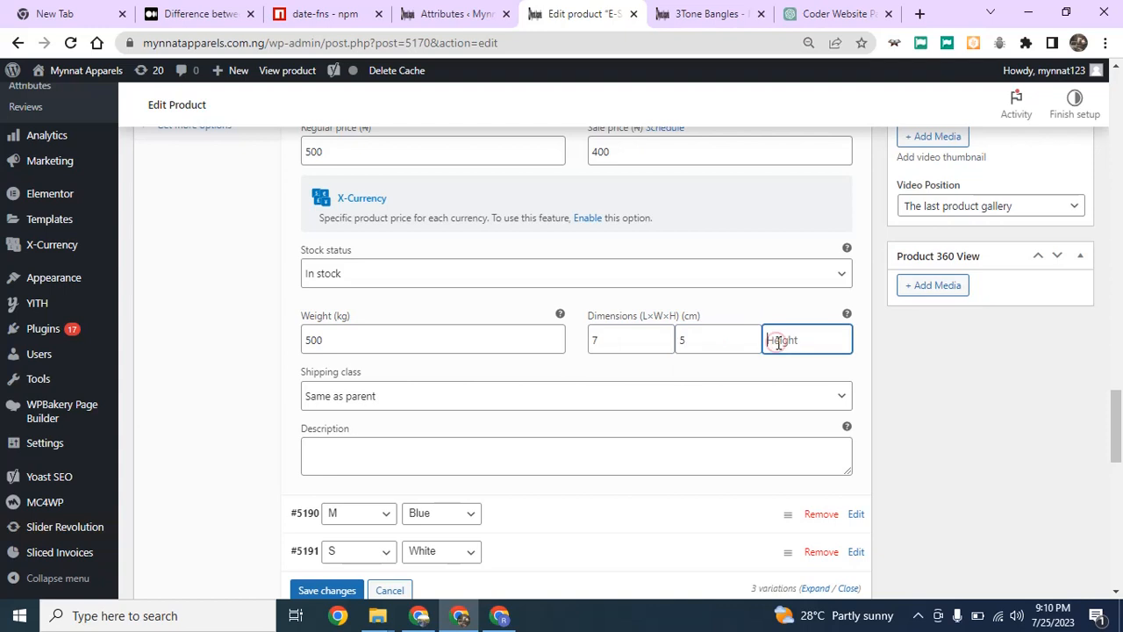
text(8)
Keep the L Red variation's shipping class as Same as parent and enter the description "It has highy quality".
scroll(395, 351, down, 2)
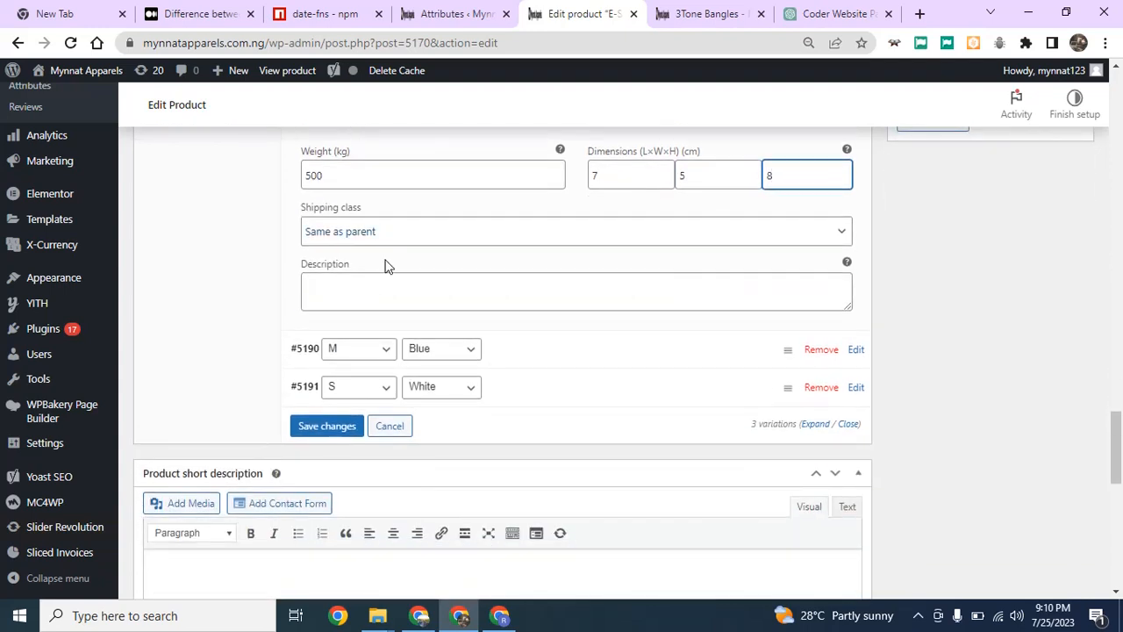
click(402, 234)
click(401, 230)
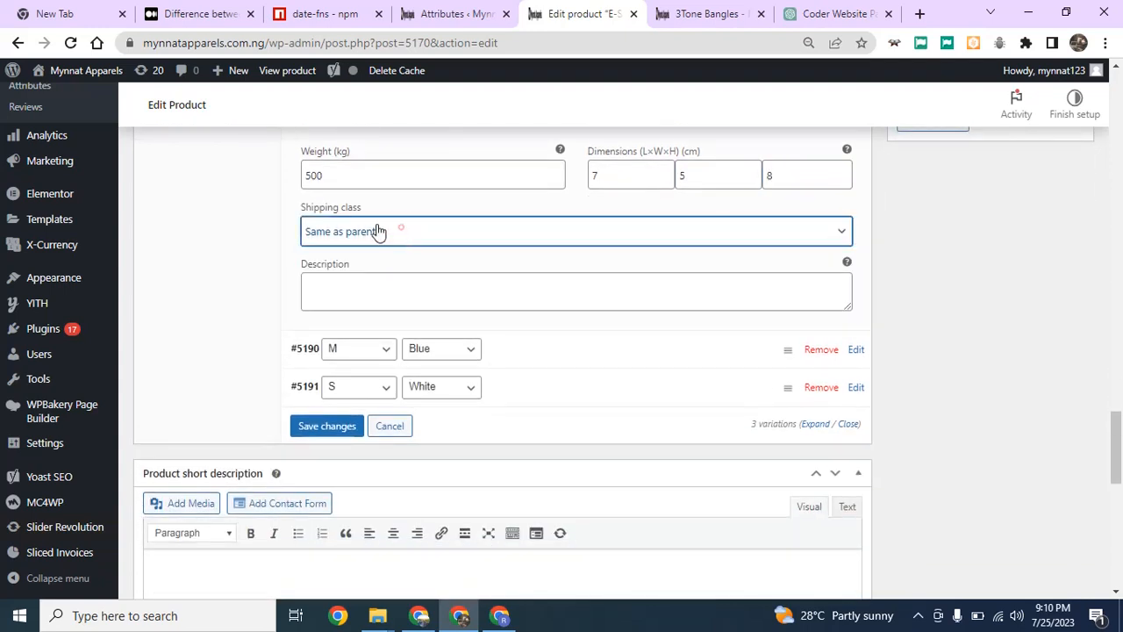
click(342, 235)
click(353, 233)
click(354, 301)
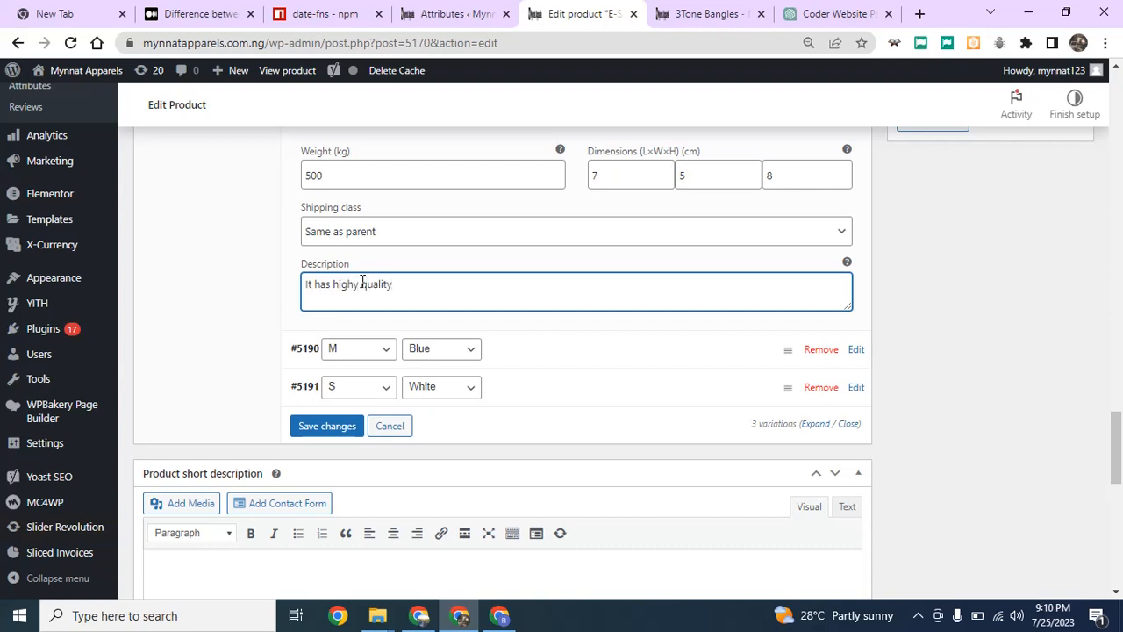
scroll(396, 348, down, 1)
scroll(467, 281, up, 5)
scroll(470, 294, down, 2)
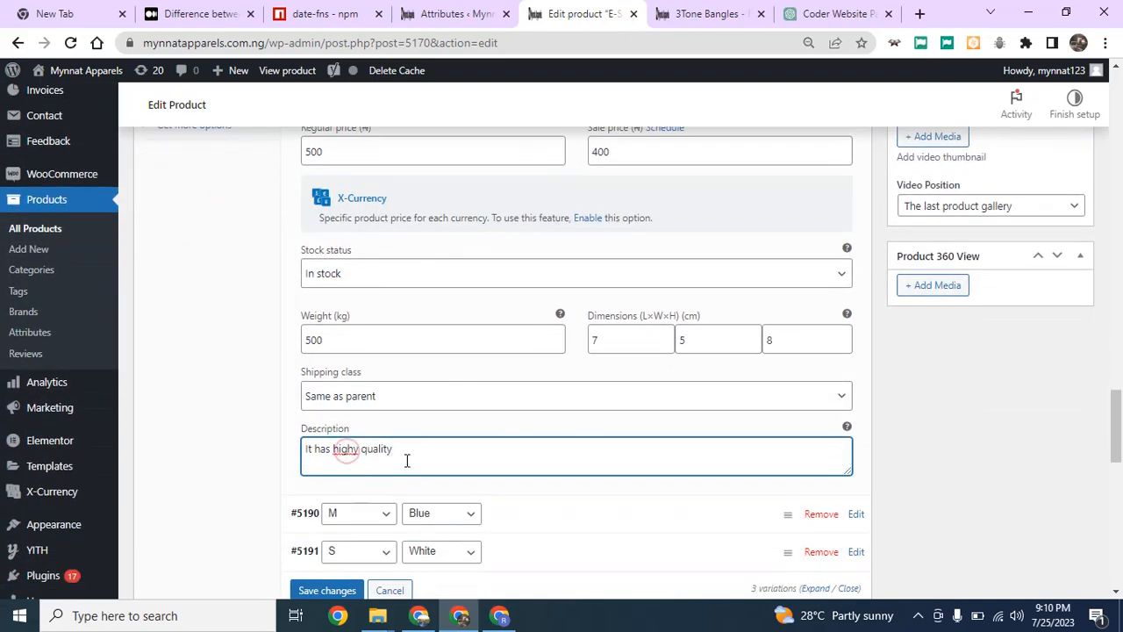
key(Right)
Switch to the M Blue variation and set its regular price to 600 and its sale price to 400.
scroll(406, 461, up, 5)
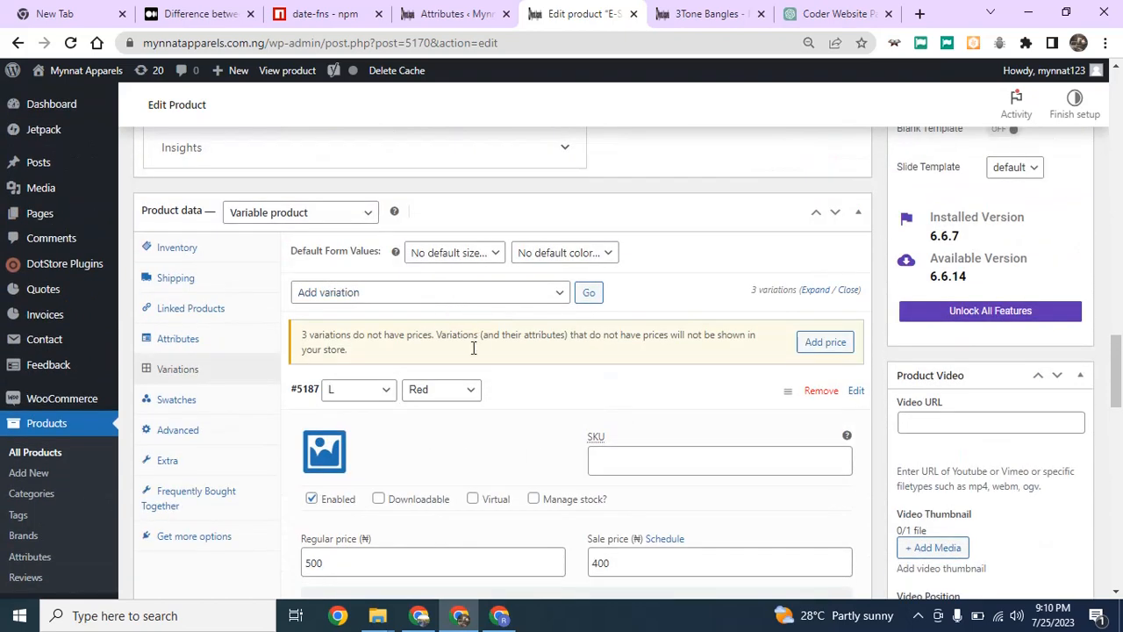
click(588, 392)
scroll(562, 391, down, 1)
click(545, 342)
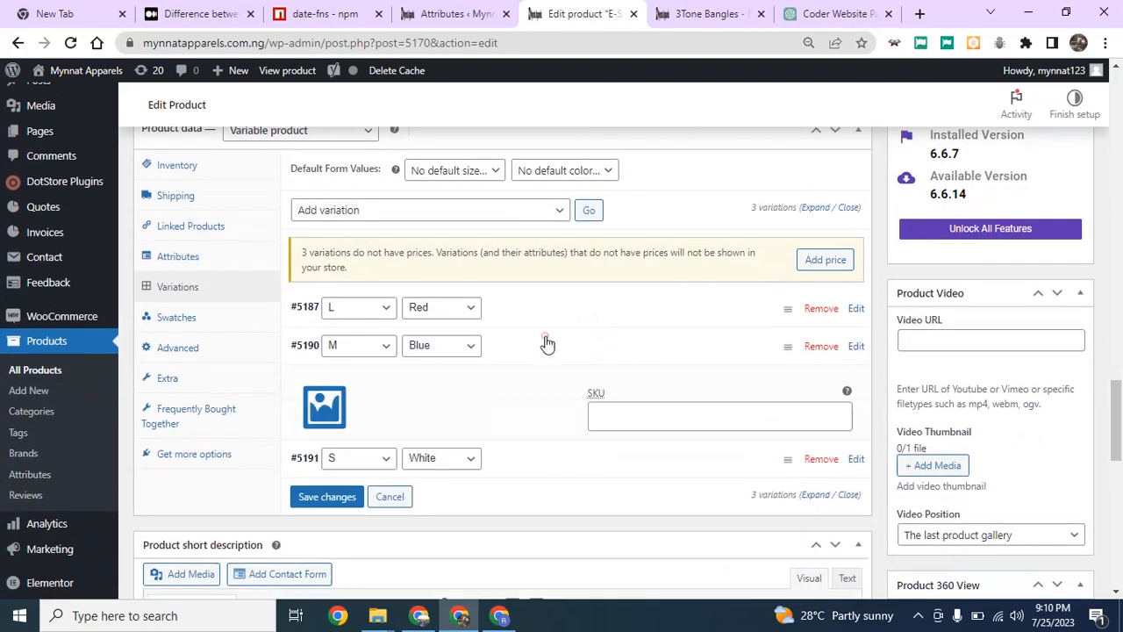
scroll(527, 343, down, 2)
click(412, 362)
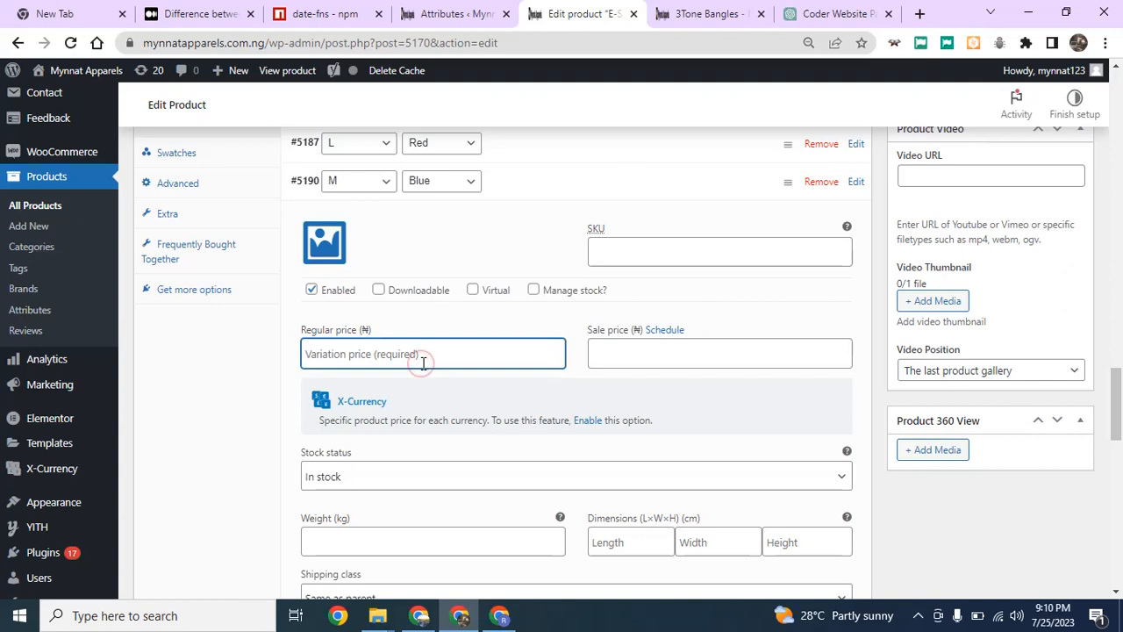
text(600)
click(629, 358)
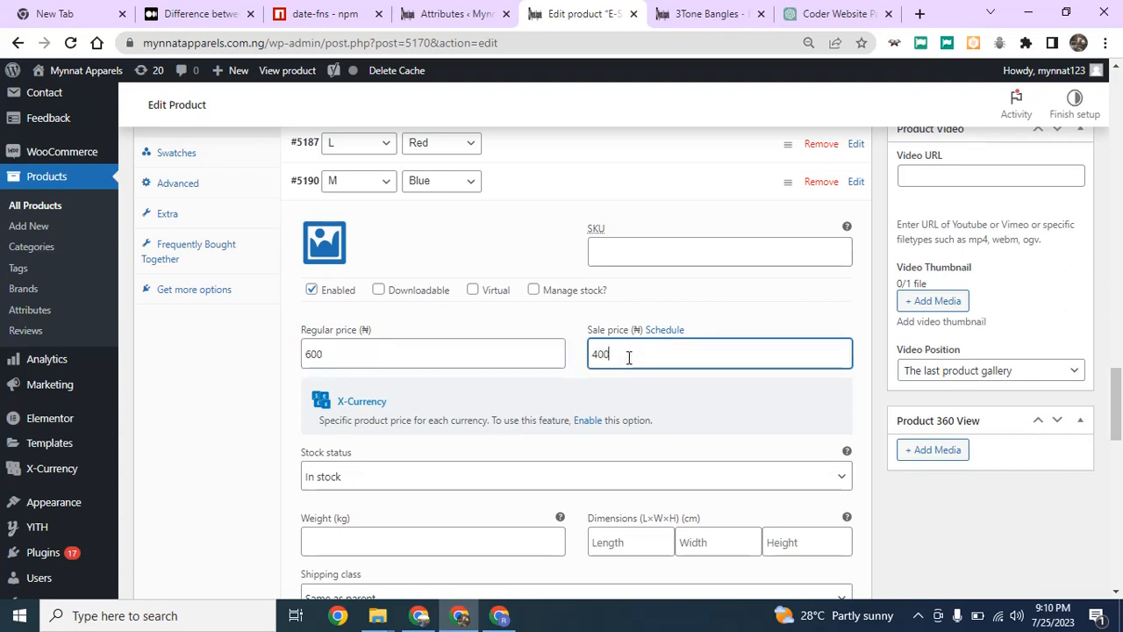
text(400)
Set the M Blue variation's weight to 200 kg and its dimensions to 6 × 2 × 7 cm.
scroll(377, 456, down, 2)
click(360, 376)
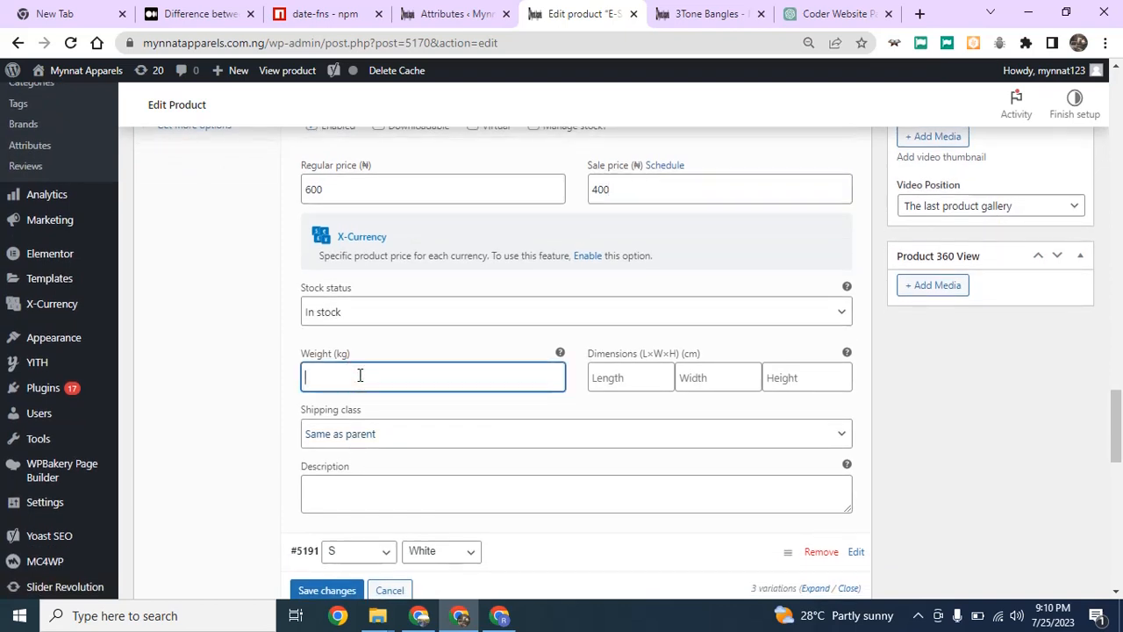
text(00)
click(598, 383)
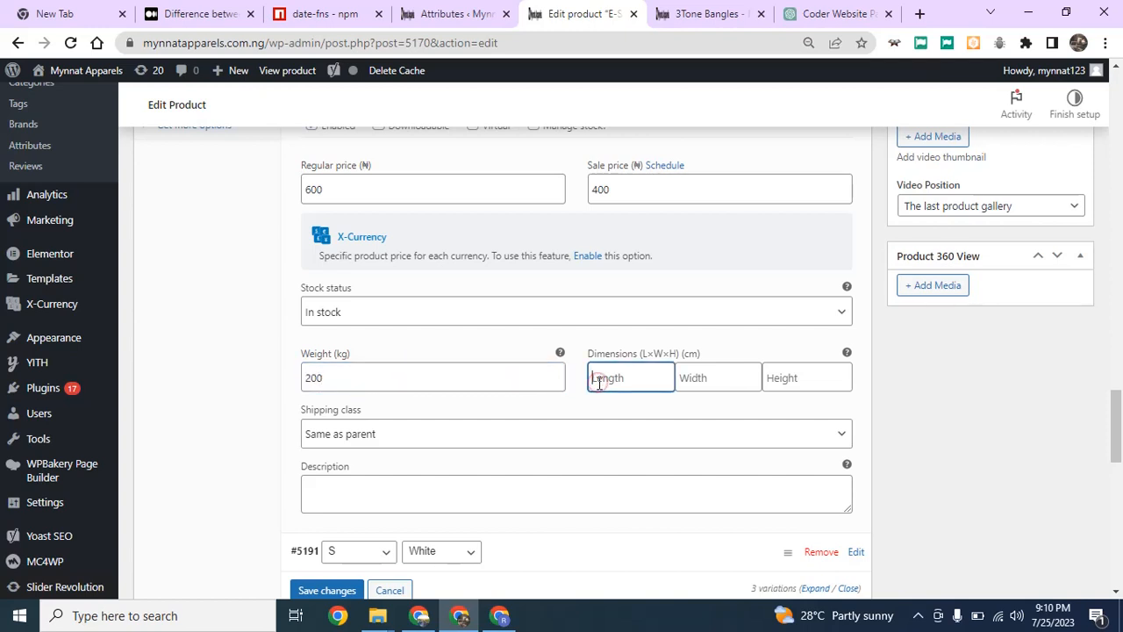
text(6)
click(691, 379)
text(2)
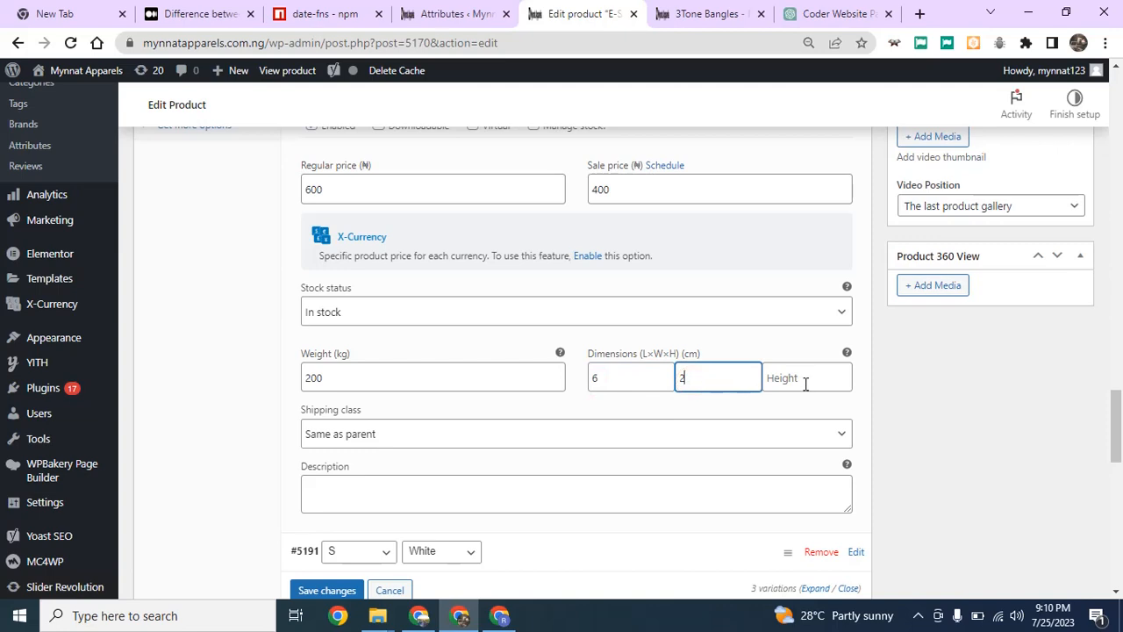
click(806, 384)
text(7)
scroll(359, 359, down, 2)
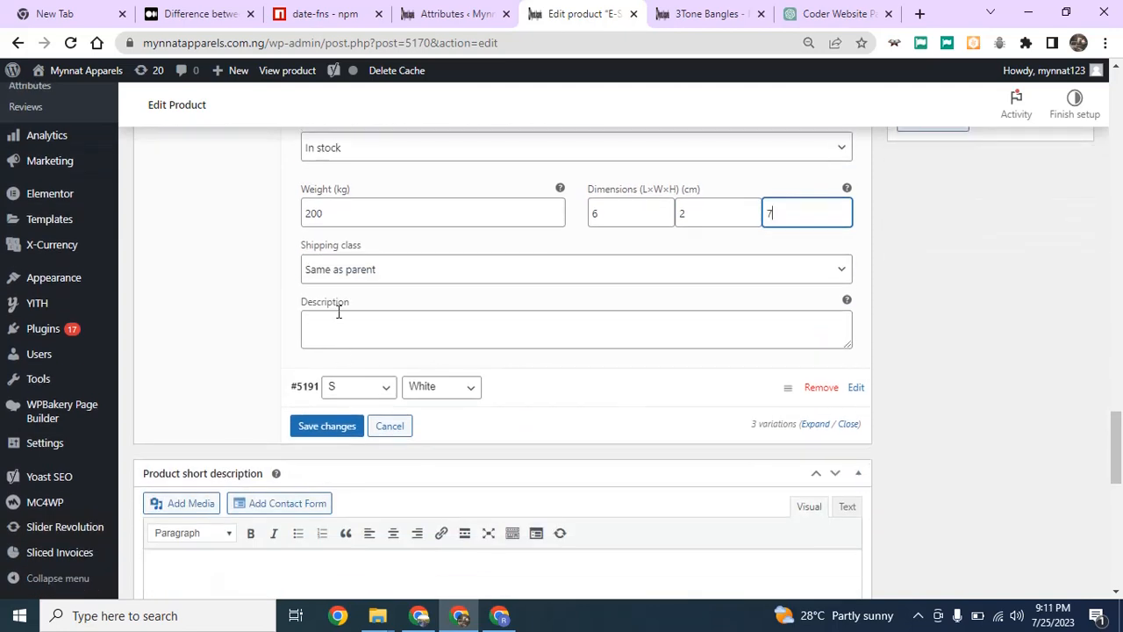
click(339, 311)
Switch to the S White variation and set its regular price to 700 and its sale price to 500.
scroll(359, 346, down, 1)
scroll(436, 314, up, 4)
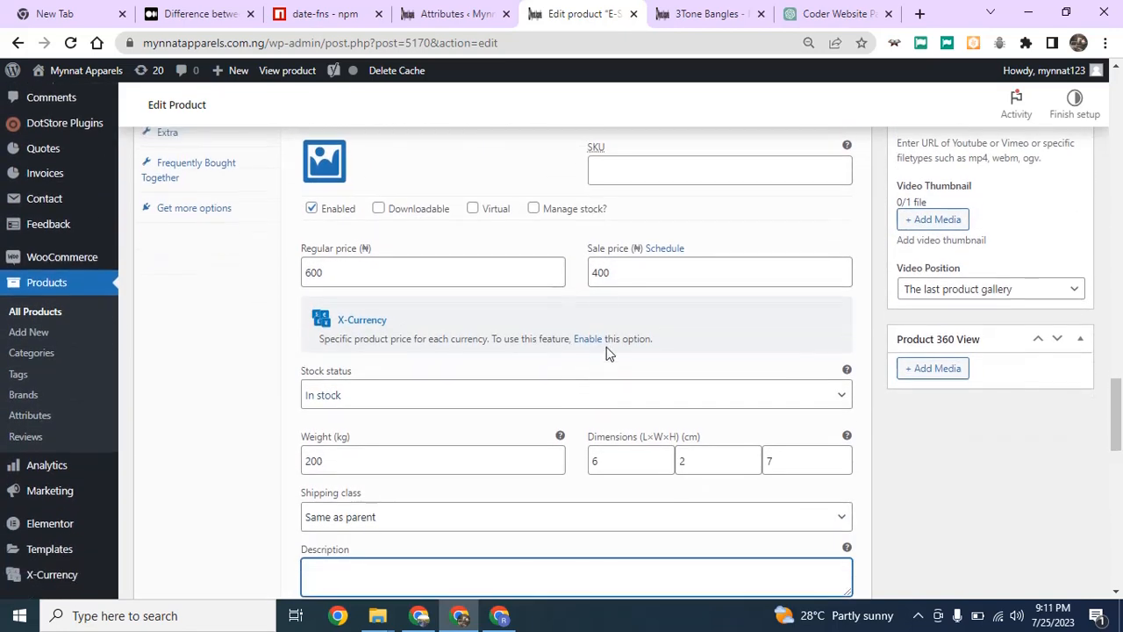
scroll(610, 351, up, 3)
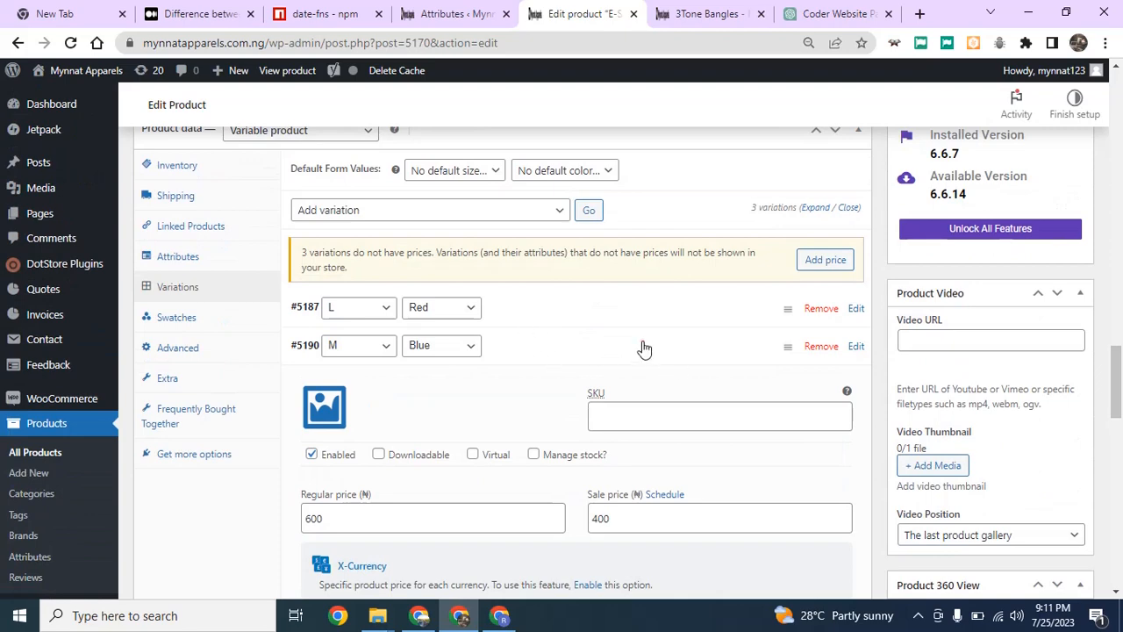
click(643, 349)
scroll(639, 343, down, 2)
click(562, 237)
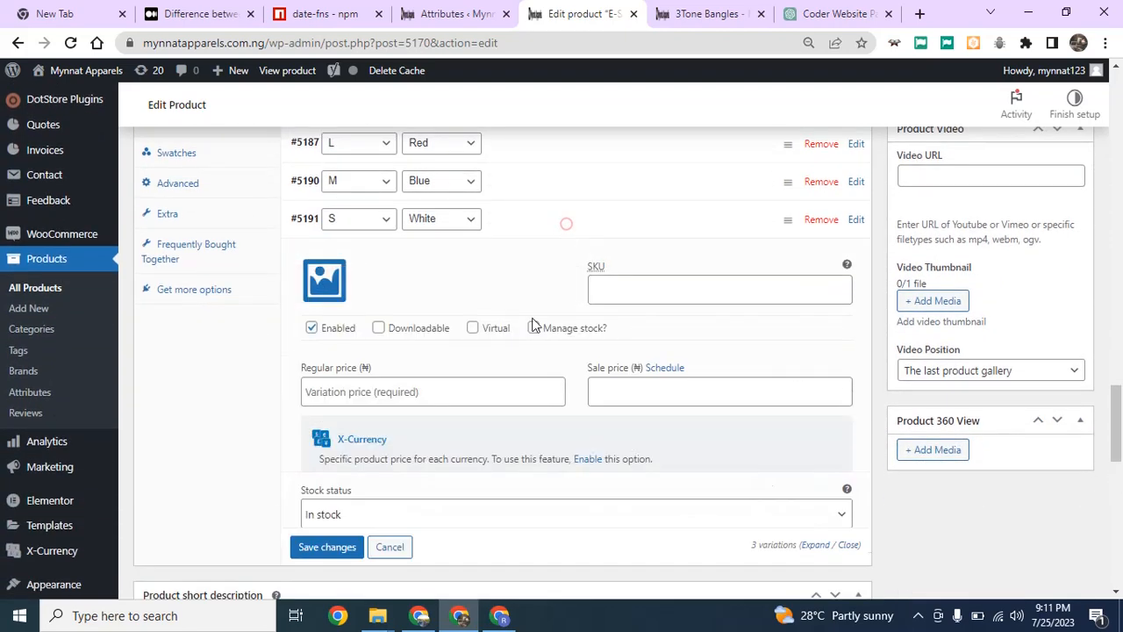
scroll(459, 331, down, 3)
click(361, 230)
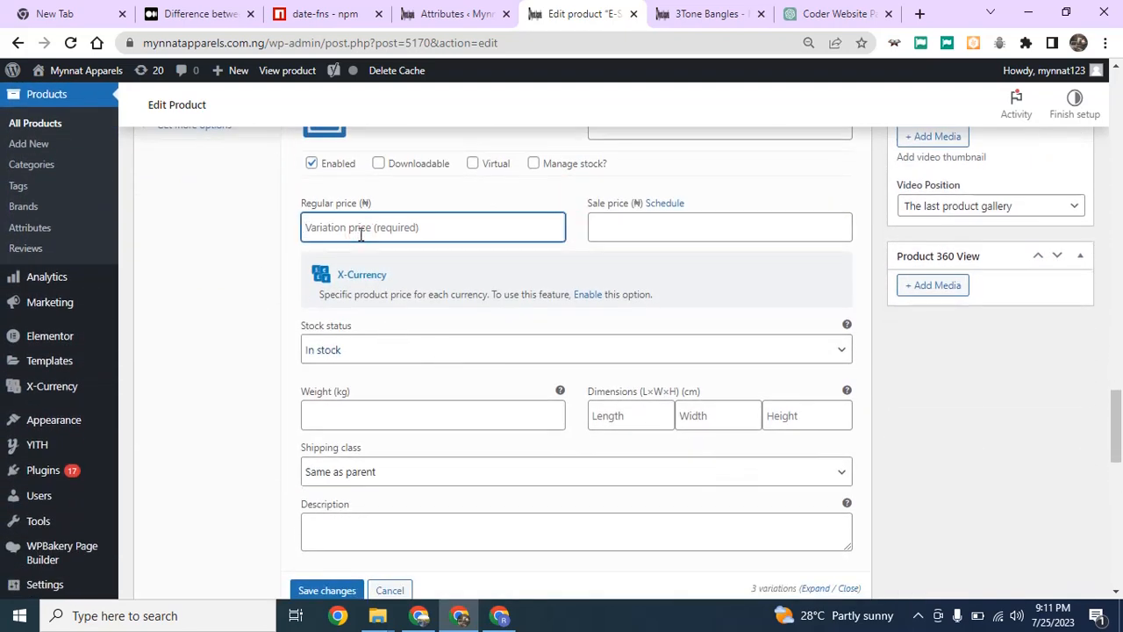
text(700)
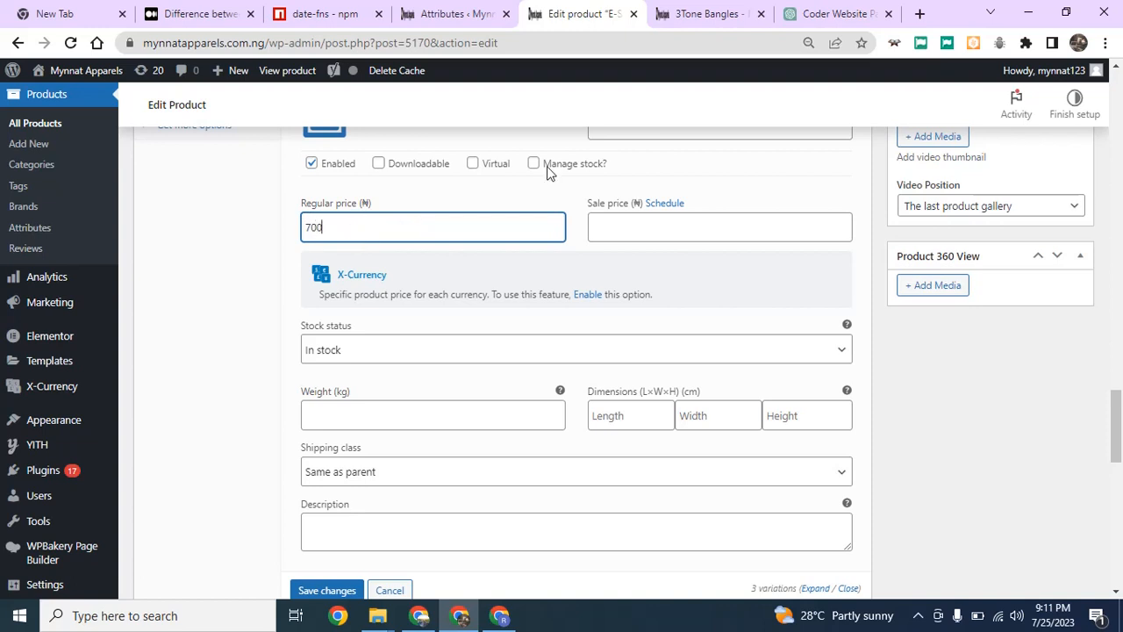
click(612, 234)
text(500)
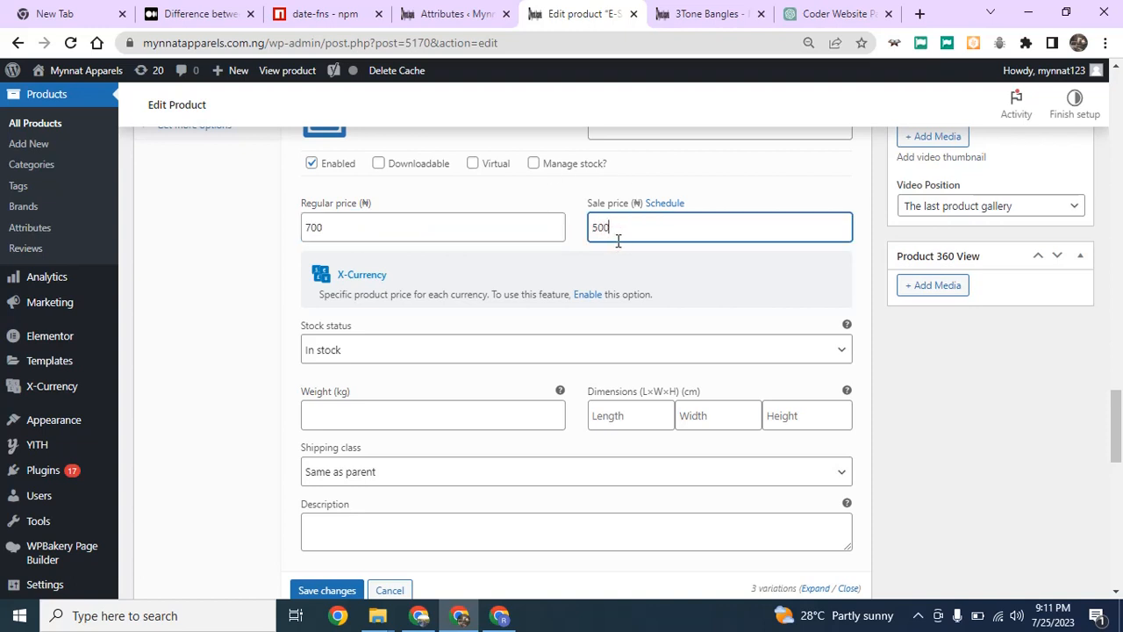
Set the S White variation's weight to 50 kg and its dimensions to 2 × 6 × 7 cm.
scroll(434, 307, down, 2)
click(350, 249)
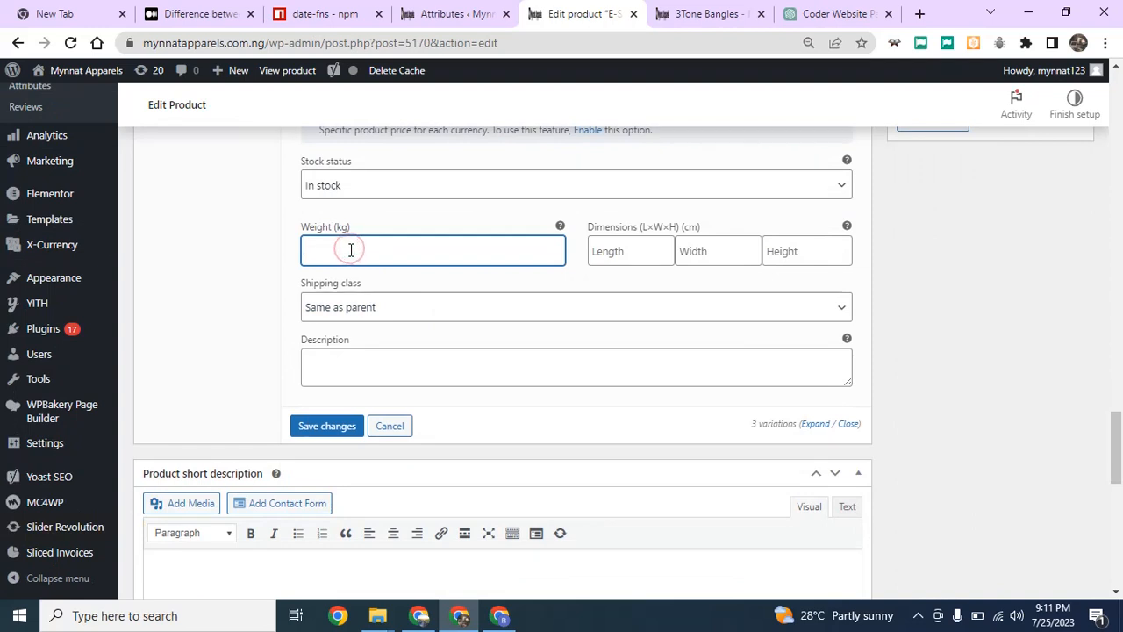
click(630, 250)
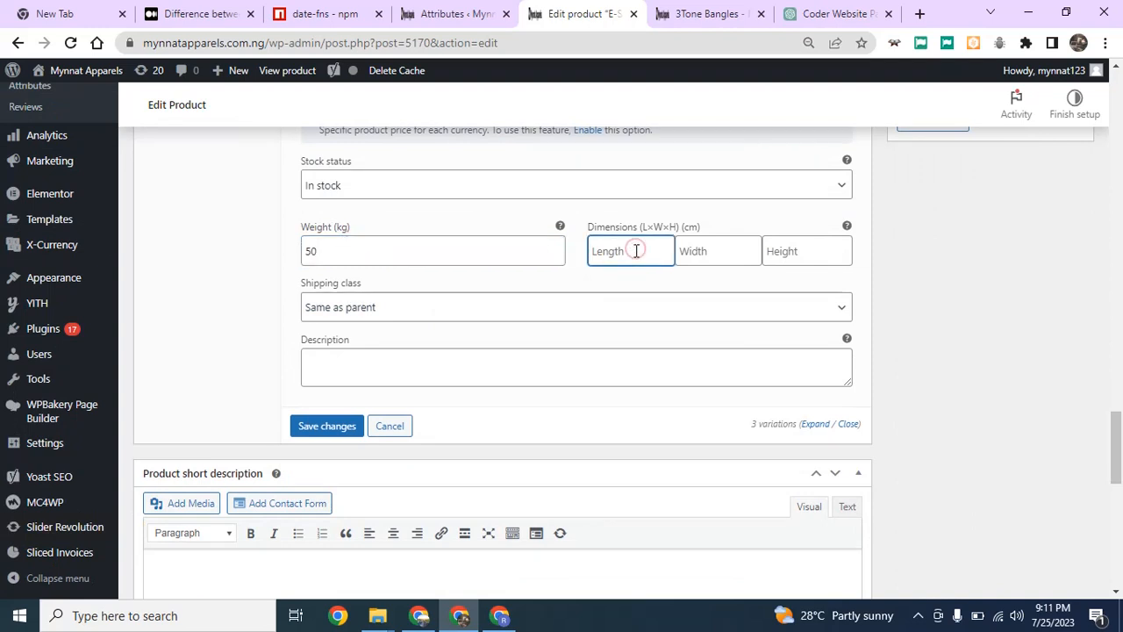
text(2)
click(703, 252)
text(6)
click(795, 252)
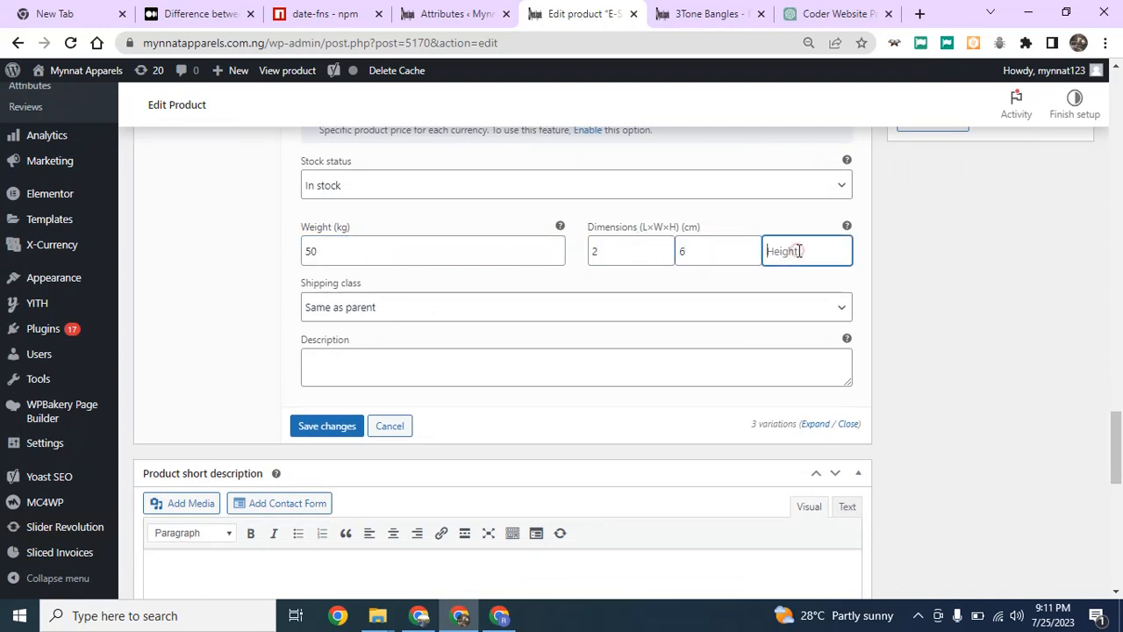
text(76)
key(BackSpace)
click(378, 359)
scroll(379, 360, up, 2)
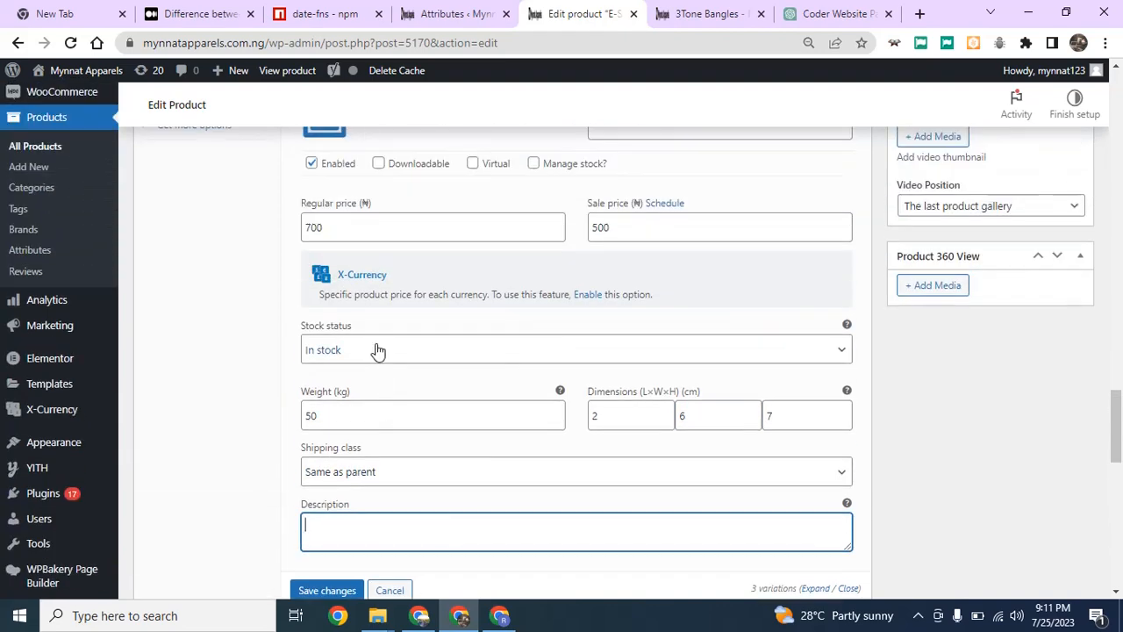
scroll(395, 386, down, 2)
Collapse the S White variation and save the changes to all the variations.
scroll(457, 377, up, 4)
scroll(400, 331, up, 1)
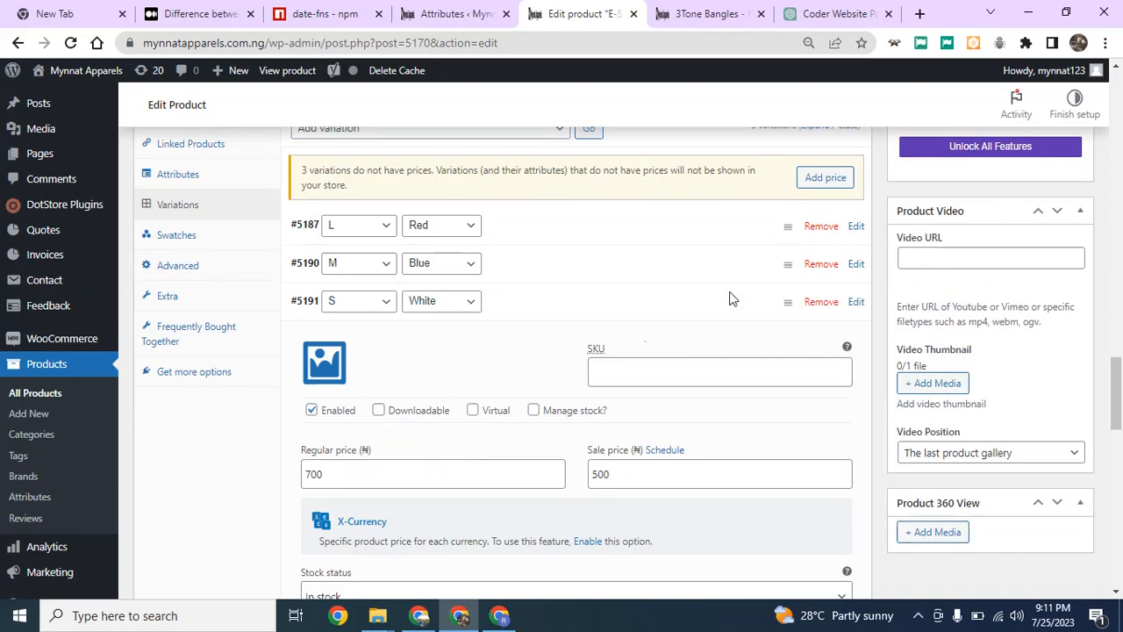
click(661, 306)
scroll(522, 317, down, 1)
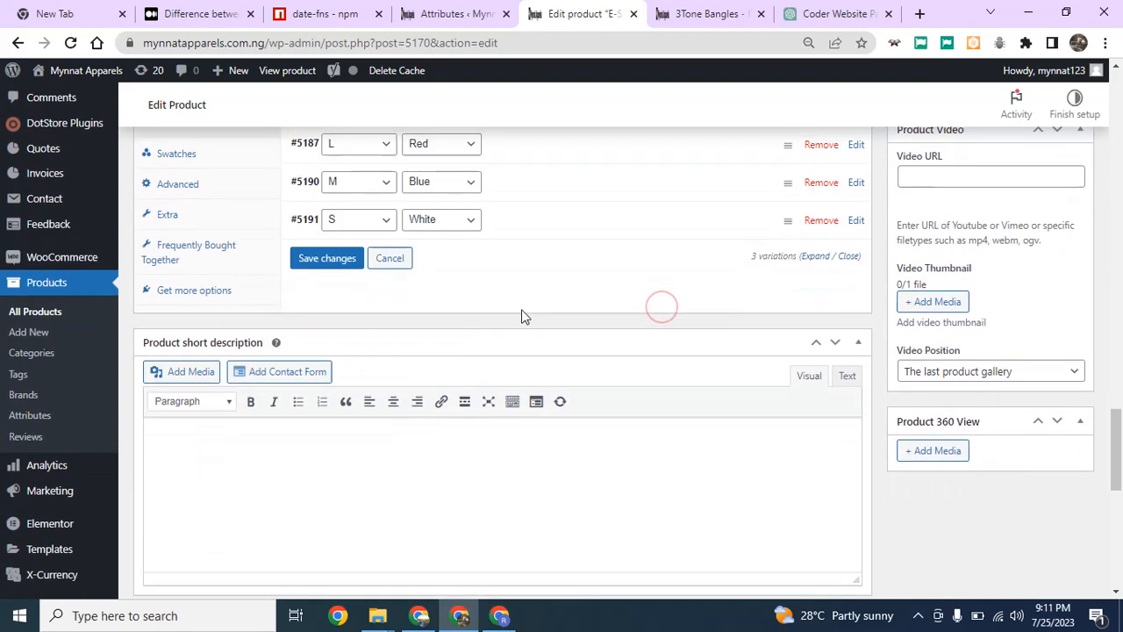
click(322, 259)
scroll(394, 329, up, 1)
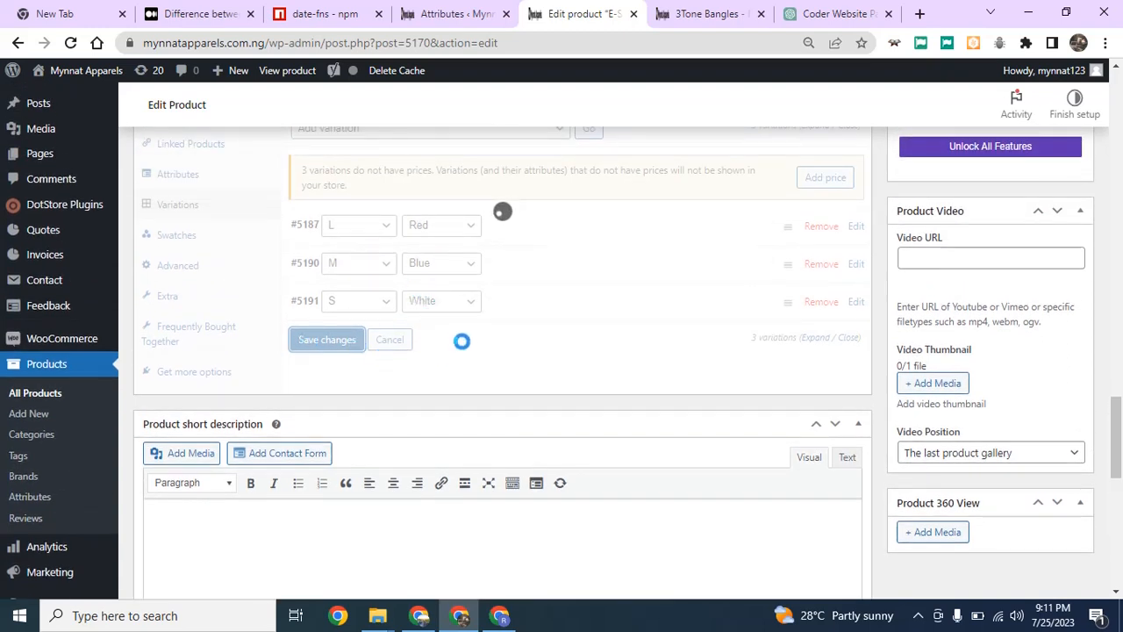
Update the published E-Shape Gold Color Bangle product with its new variations.
scroll(421, 328, down, 12)
scroll(444, 314, up, 6)
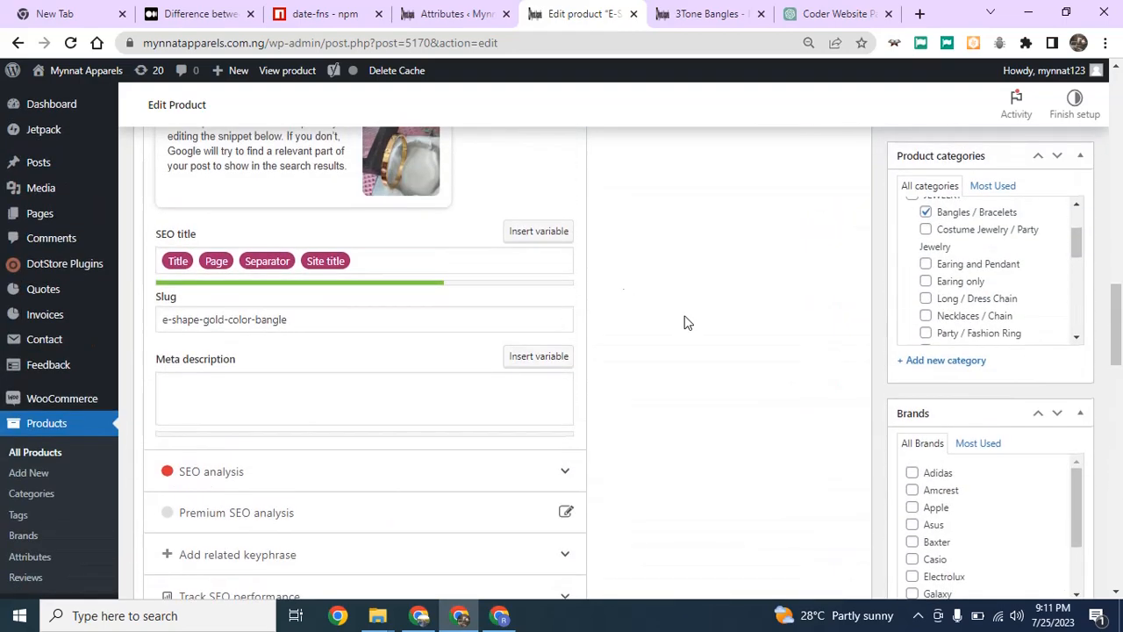
scroll(817, 248, up, 7)
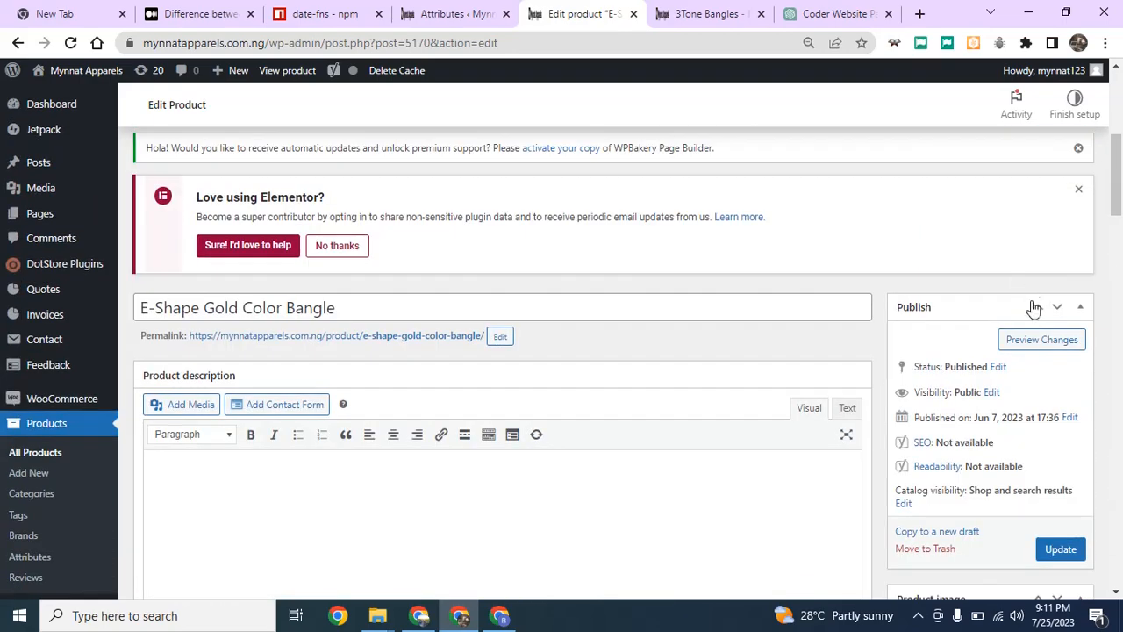
scroll(966, 289, down, 3)
click(1060, 303)
scroll(536, 331, up, 2)
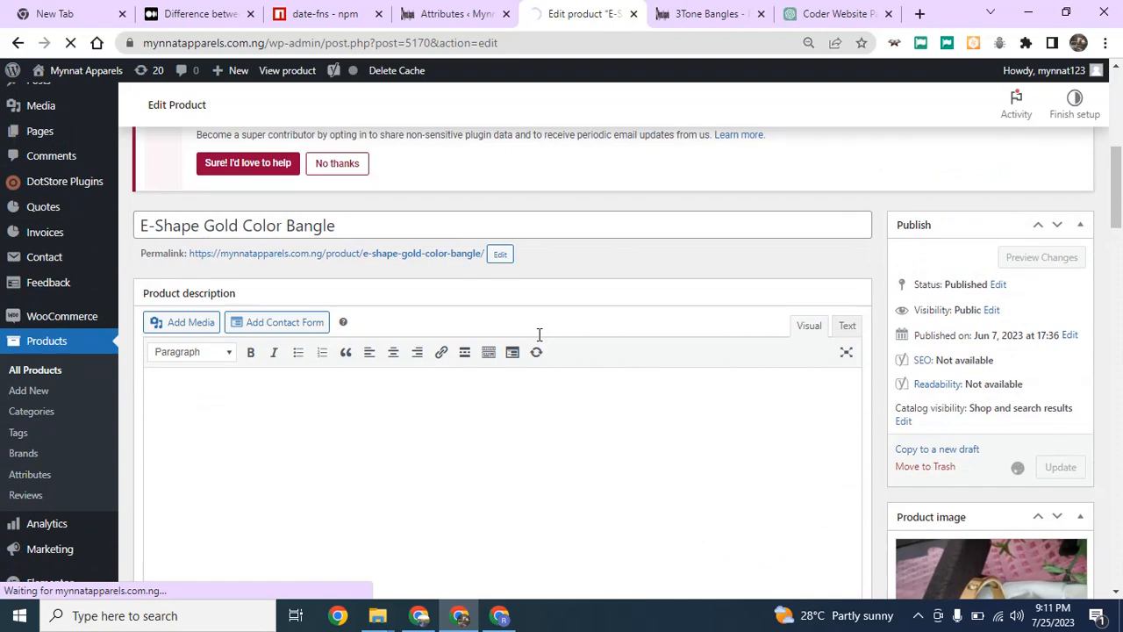
scroll(539, 335, down, 1)
scroll(539, 334, up, 3)
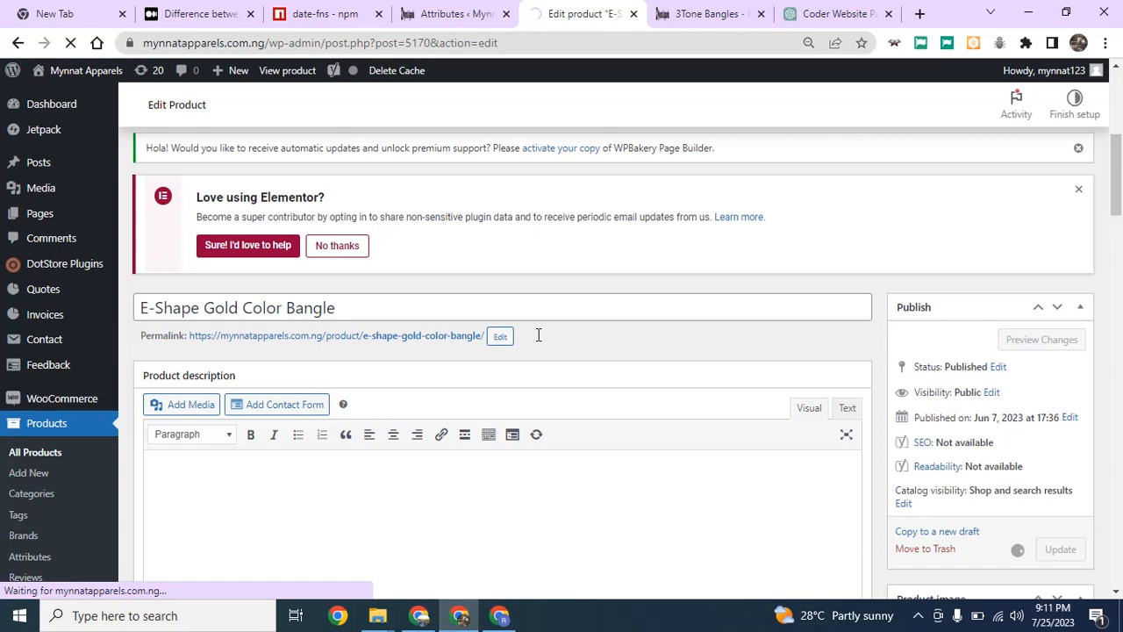
scroll(537, 337, down, 5)
scroll(537, 337, up, 6)
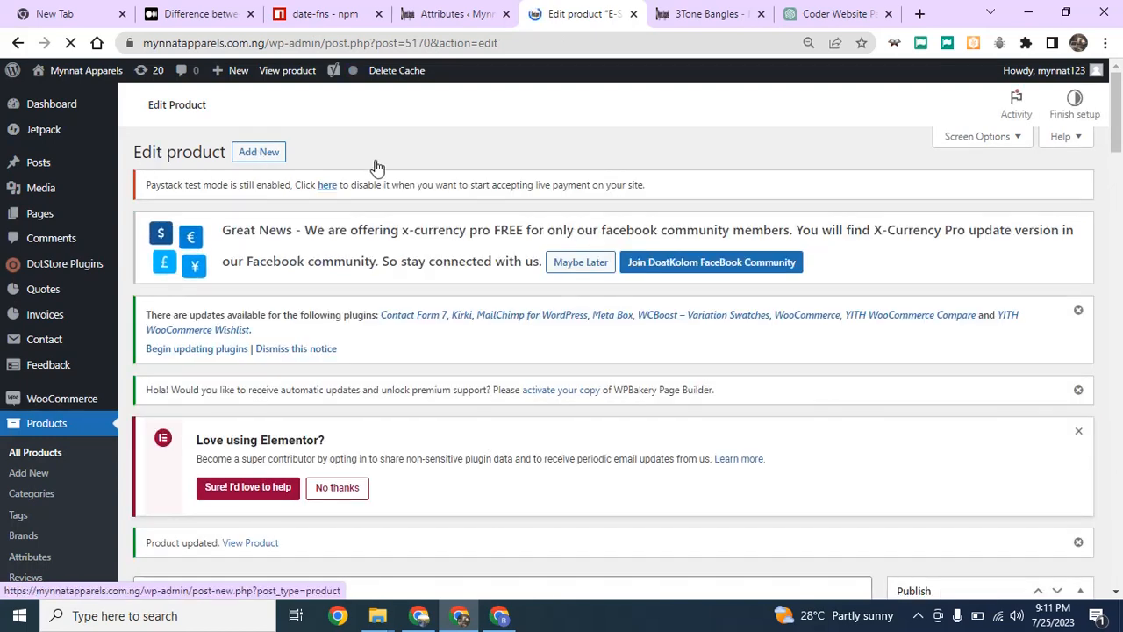
scroll(386, 193, down, 5)
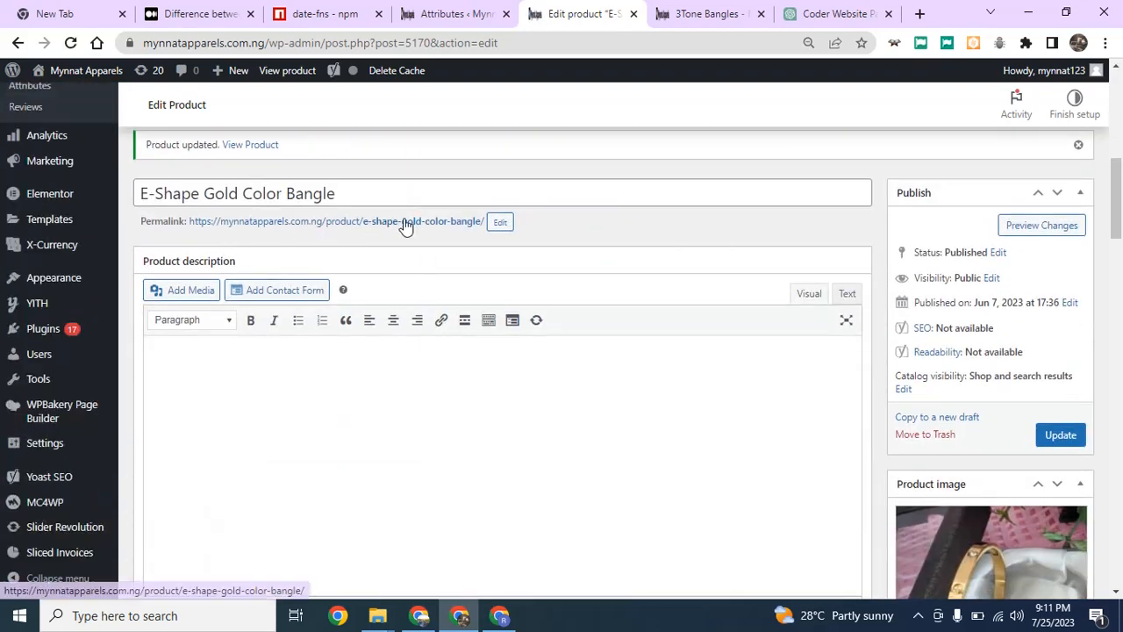
scroll(264, 281, up, 1)
scroll(1053, 342, down, 2)
scroll(1038, 197, up, 1)
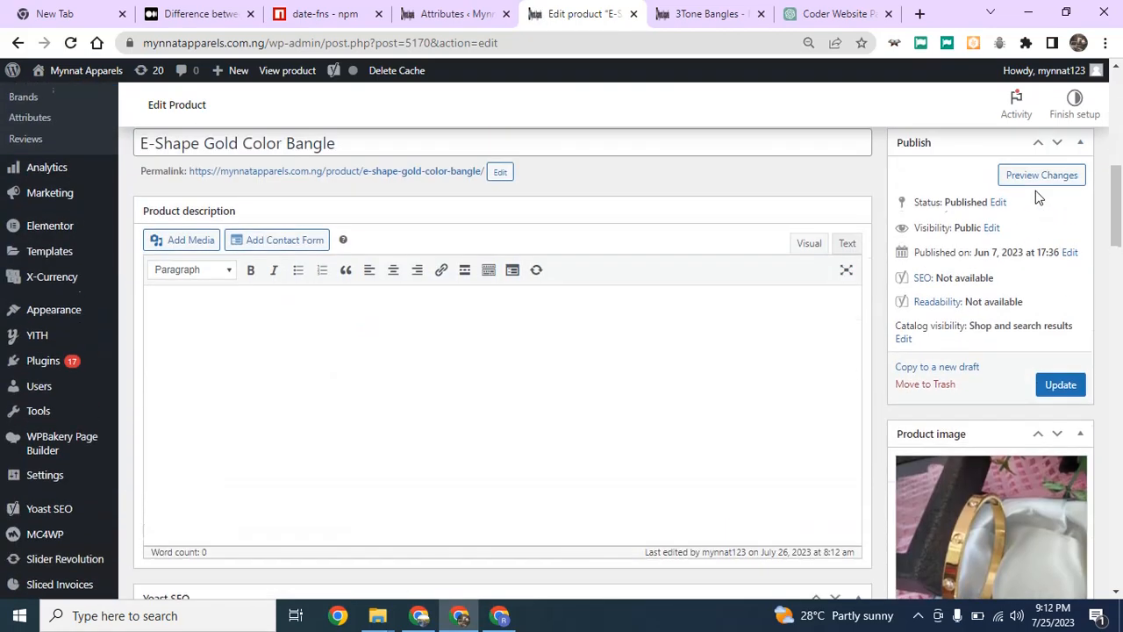
Preview the product changes and open the E-Shape Gold Color Bangle preview page at its size and color options.
scroll(1037, 197, up, 2)
click(1040, 307)
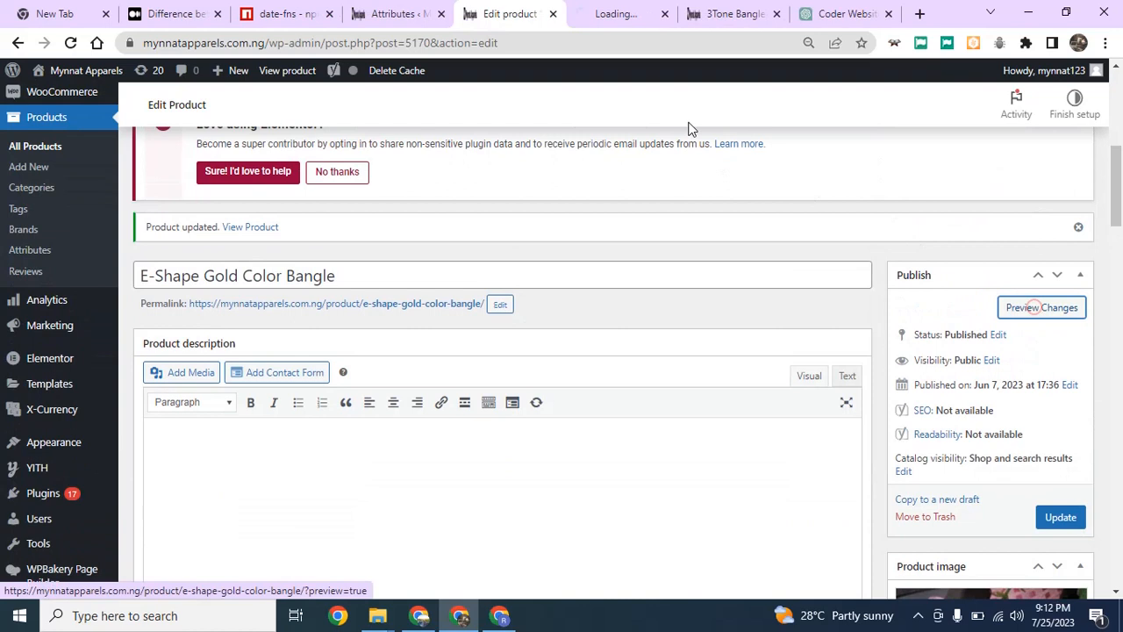
click(585, 11)
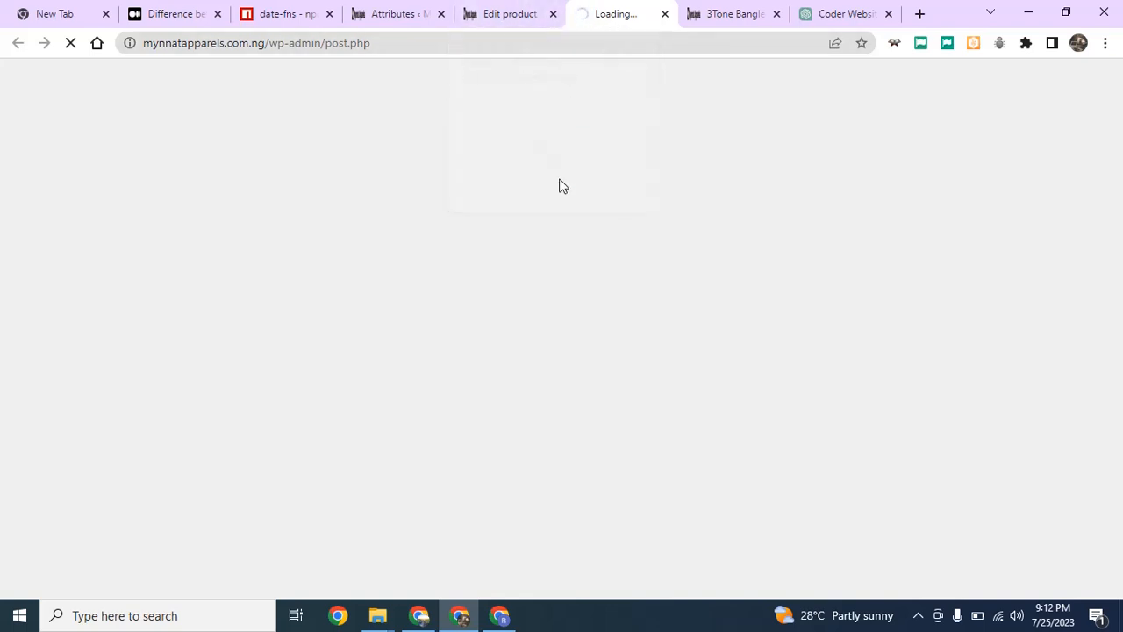
click(503, 6)
click(618, 13)
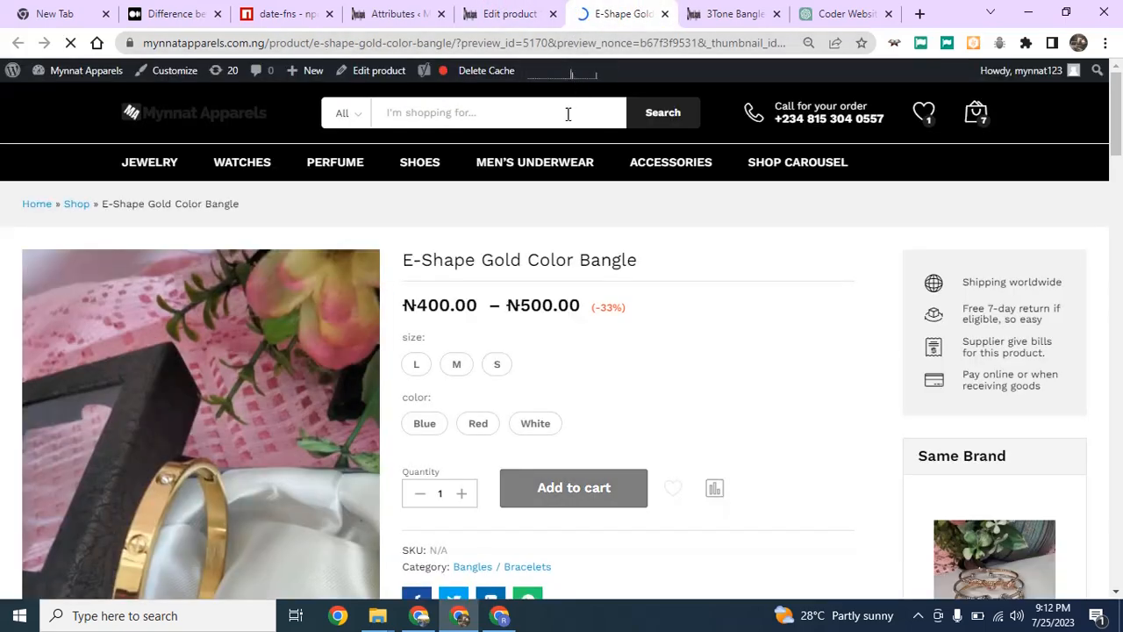
scroll(518, 381, down, 2)
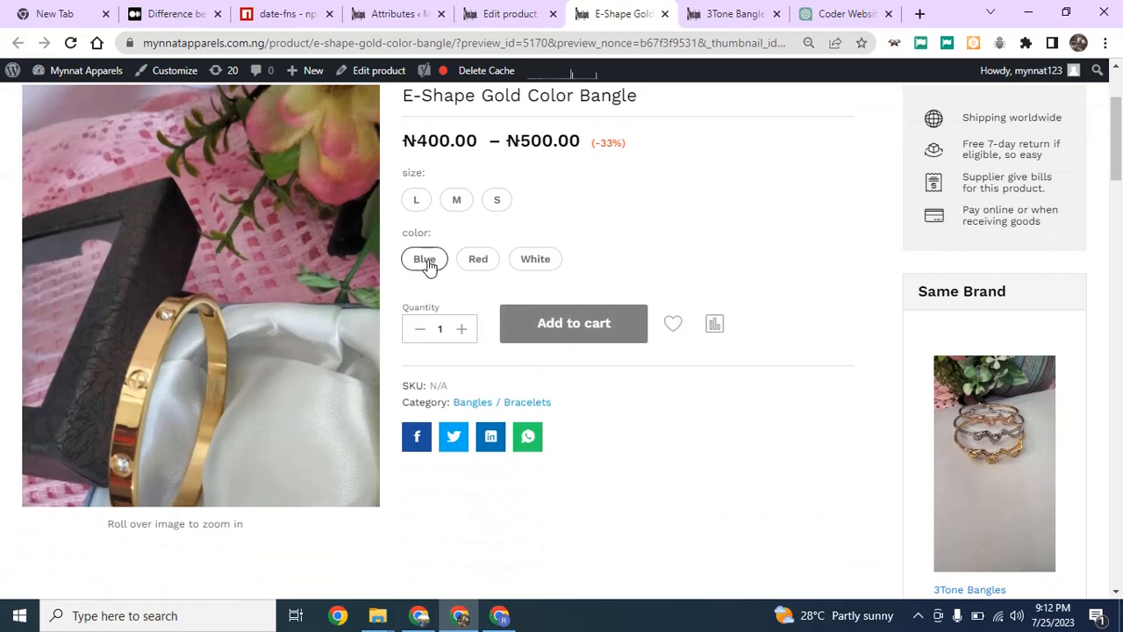
scroll(590, 148, up, 1)
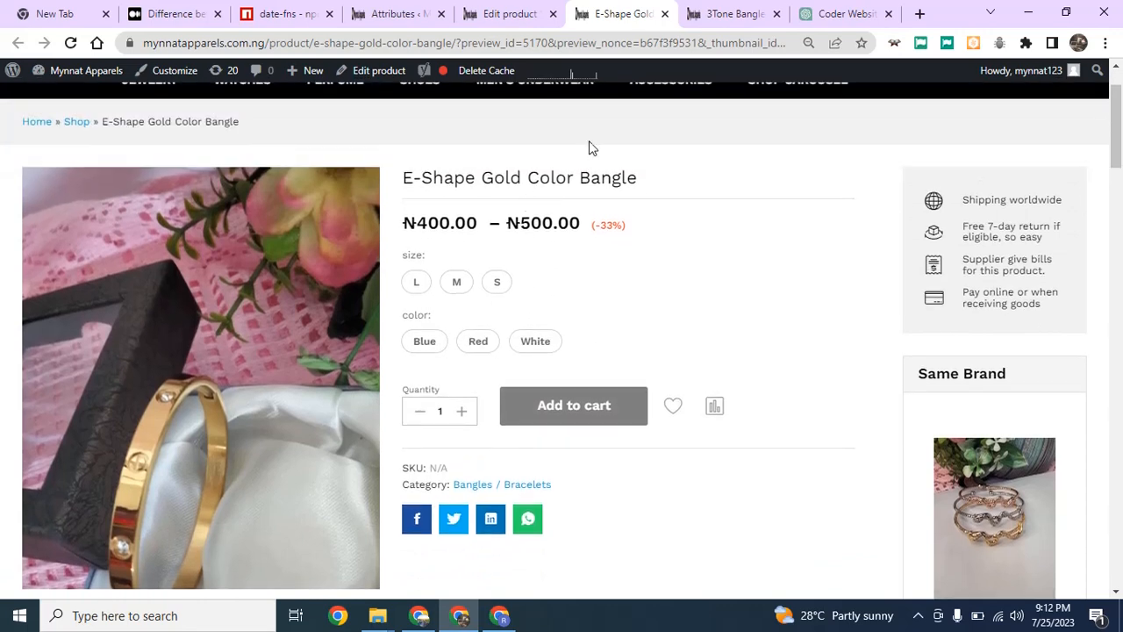
Choose sizes L, M and S in turn on the preview page, ending on L, to check the colors offered for each.
click(416, 286)
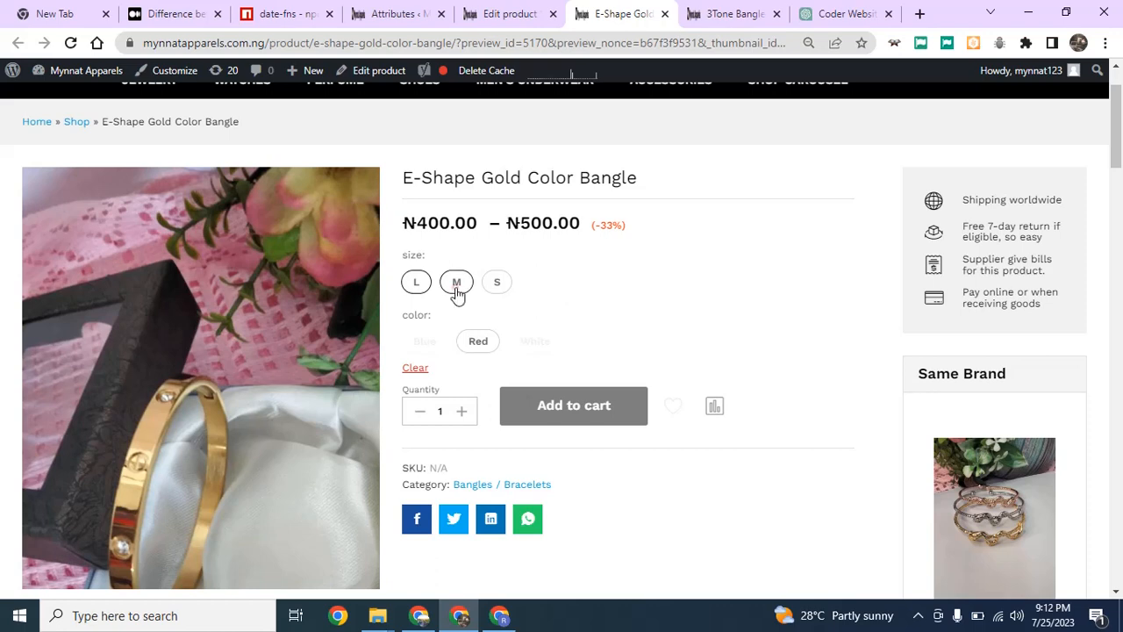
click(457, 284)
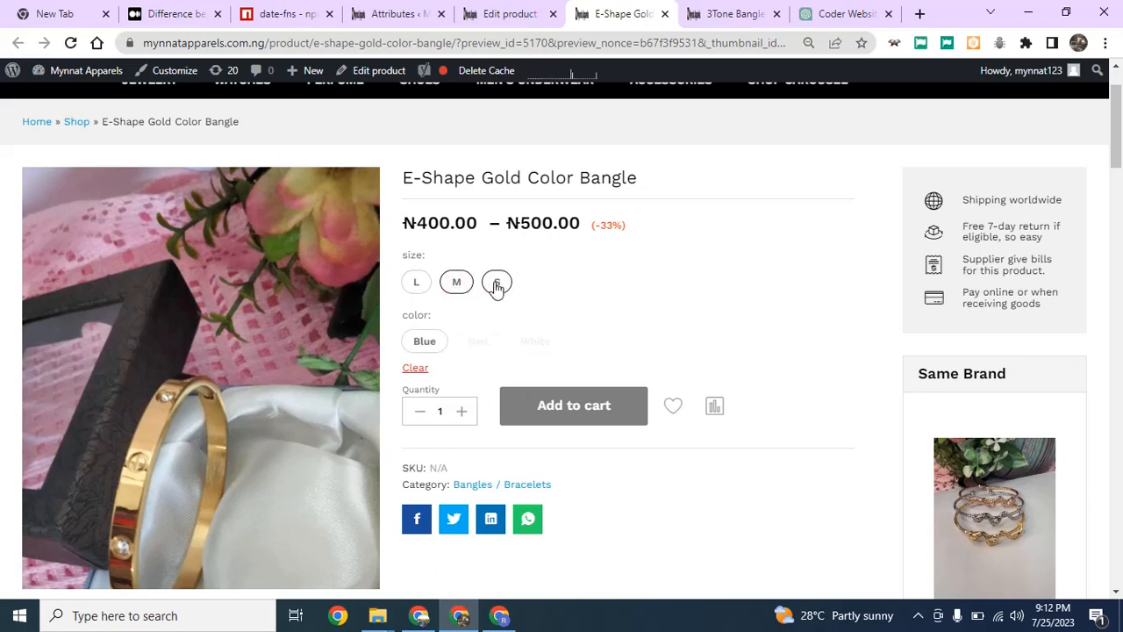
click(496, 285)
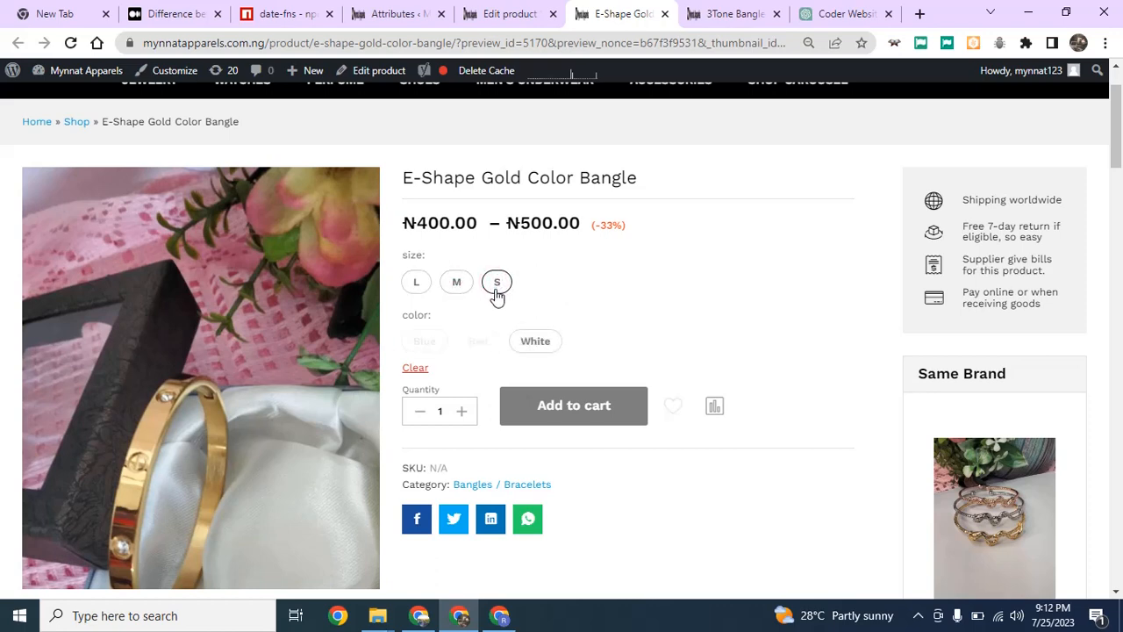
click(418, 284)
click(544, 7)
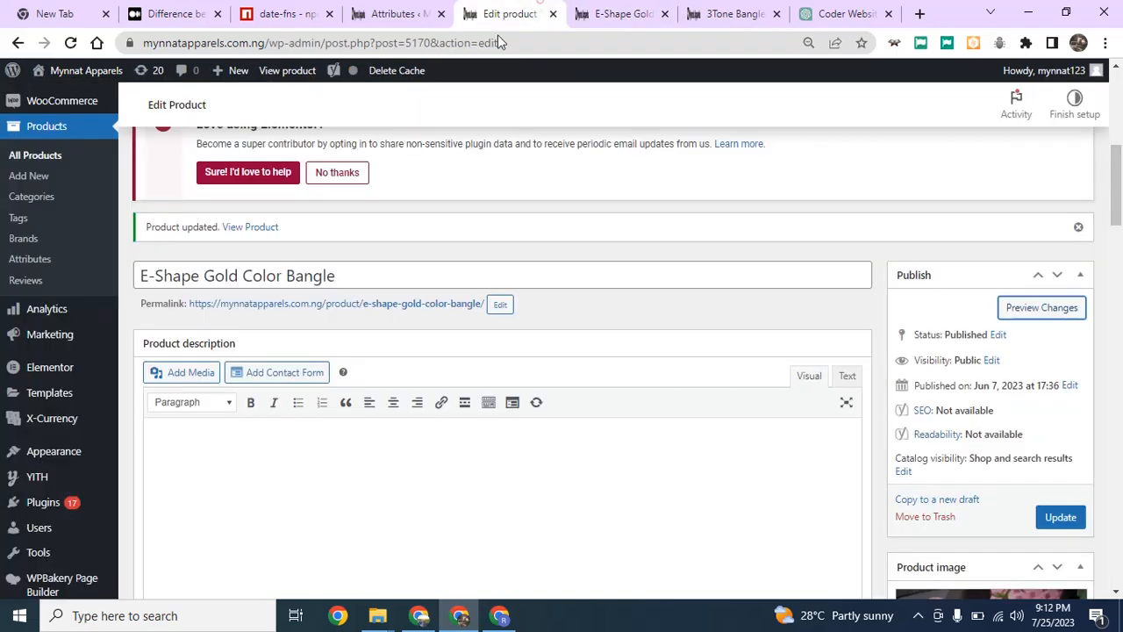
scroll(475, 317, down, 8)
scroll(431, 398, down, 10)
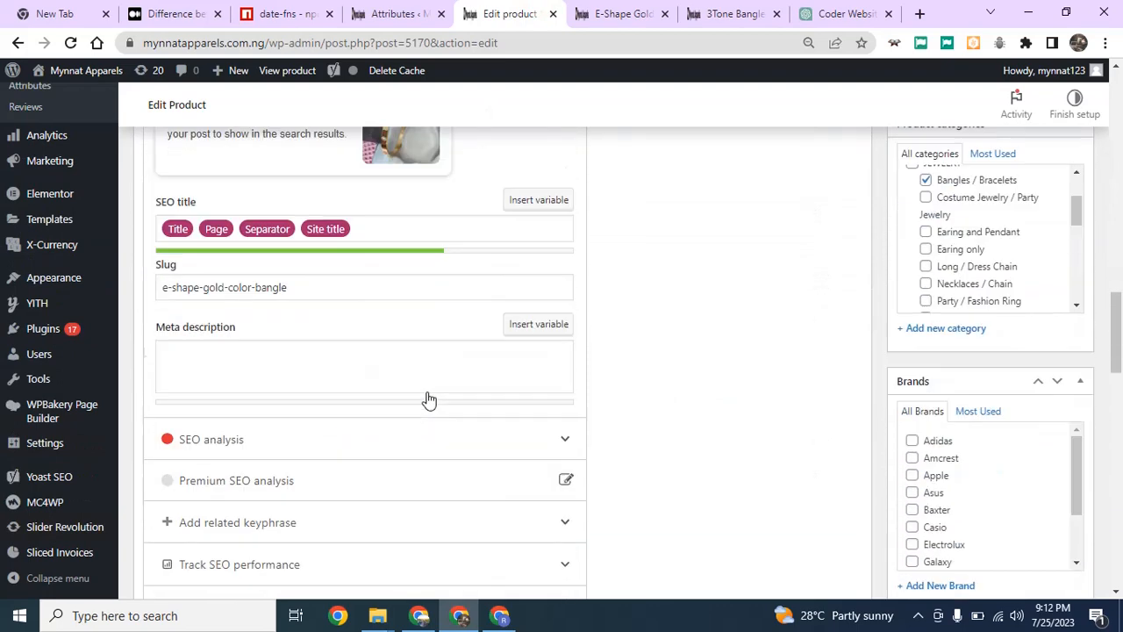
click(610, 13)
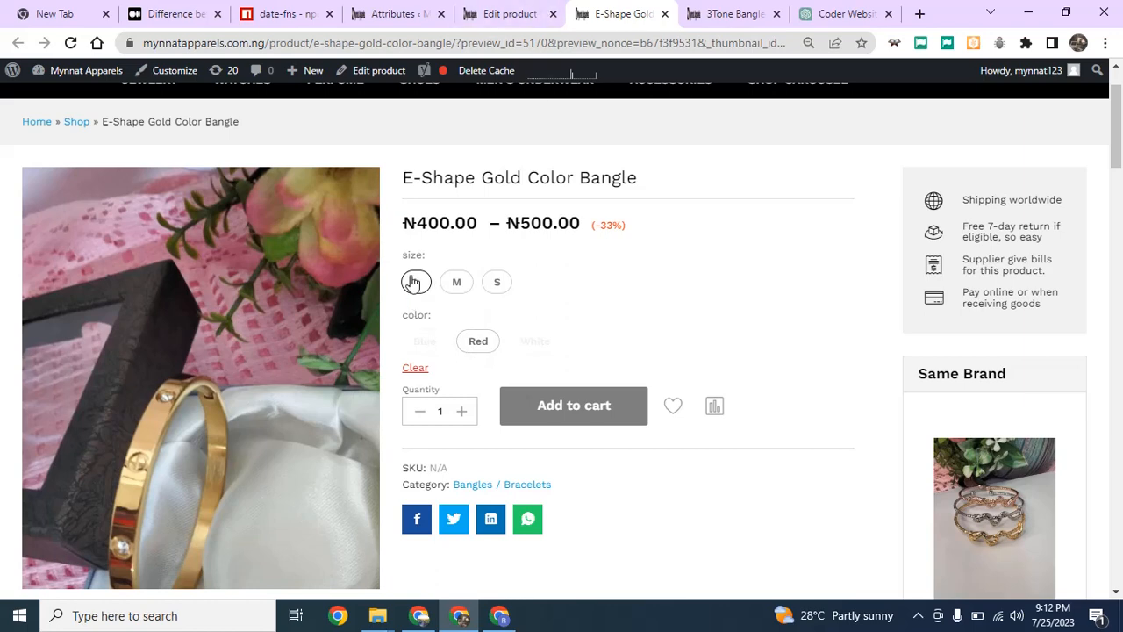
Switch repeatedly between sizes M, S and L to compare their available colors, and clear the selection.
click(458, 283)
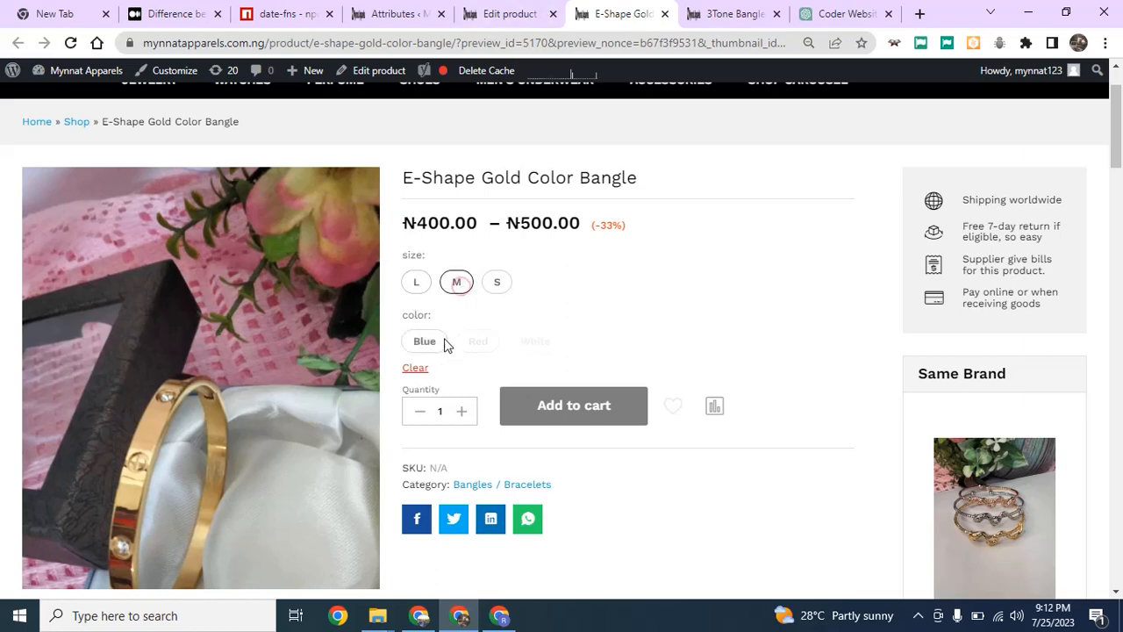
click(496, 284)
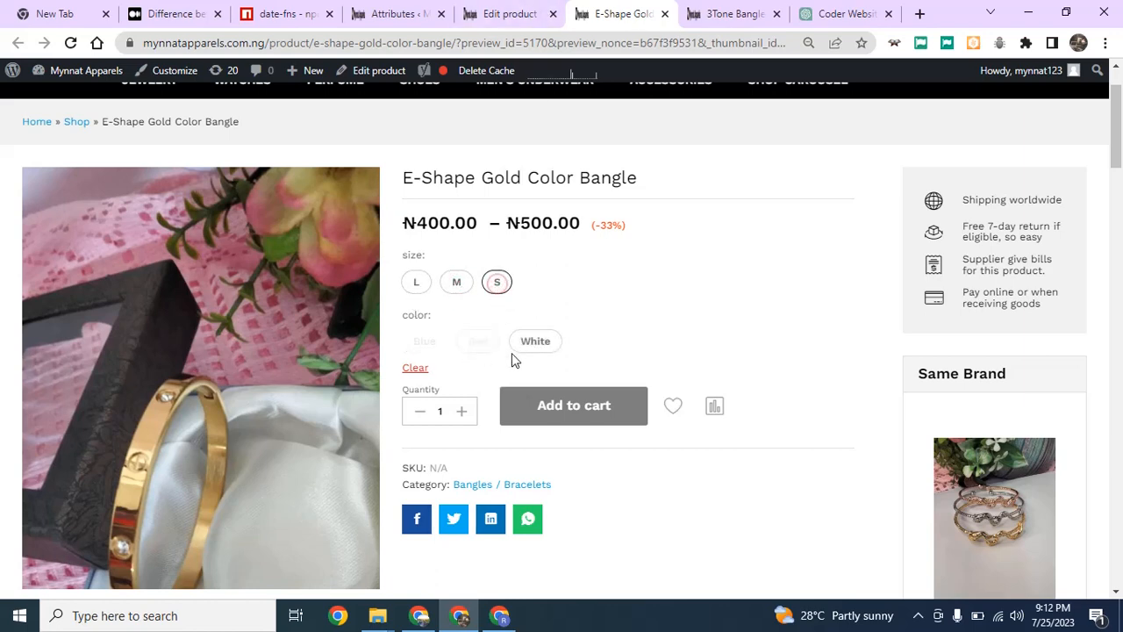
click(418, 286)
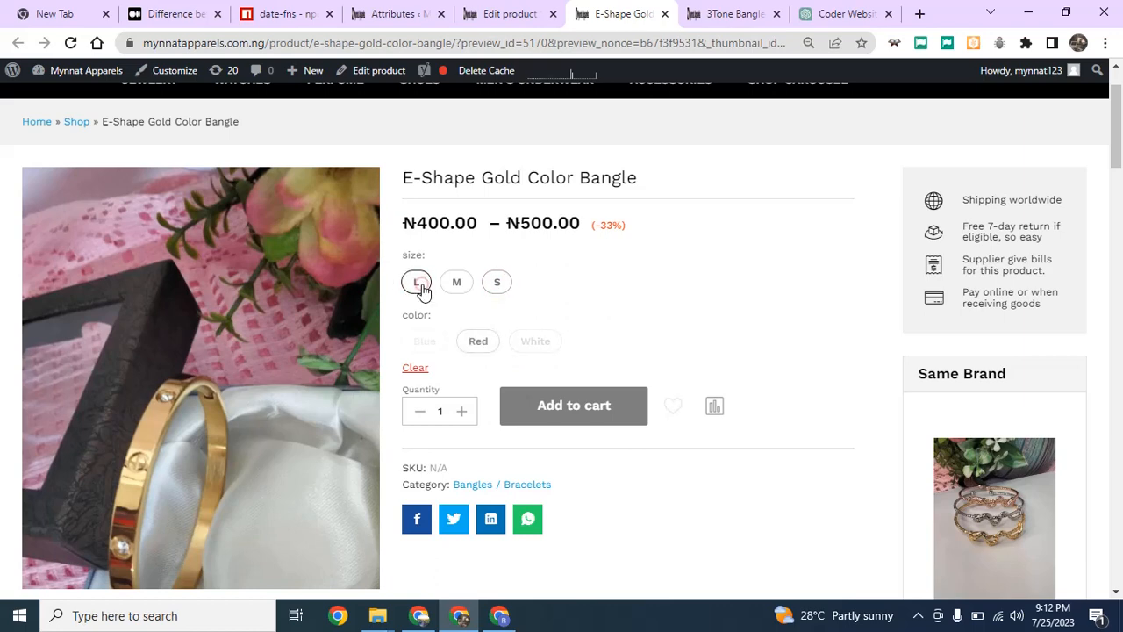
click(456, 282)
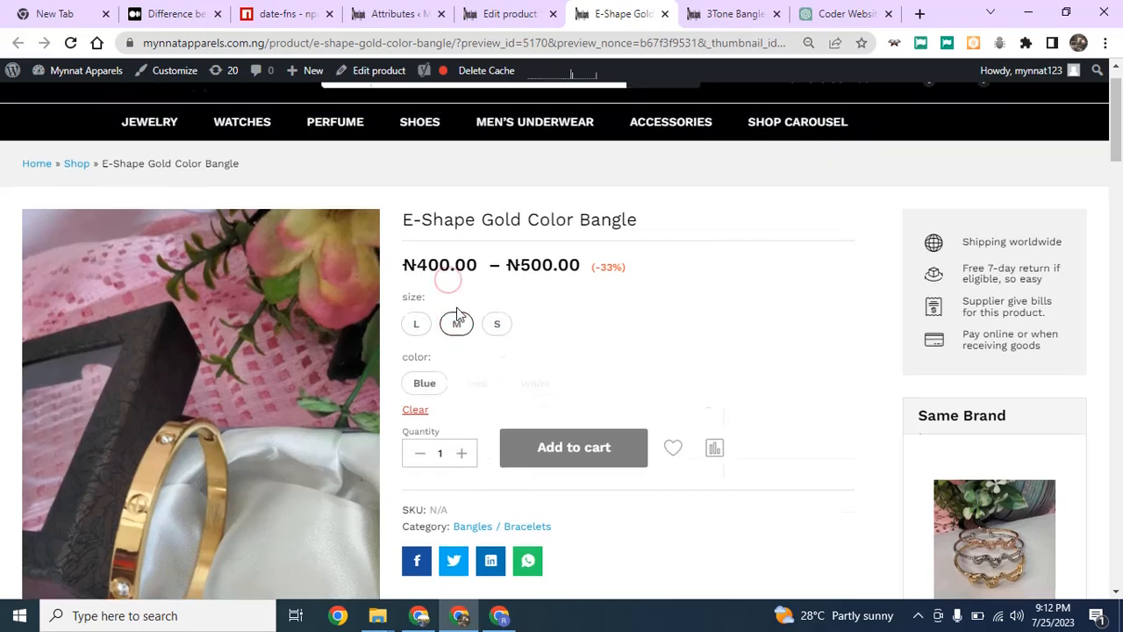
scroll(448, 316, down, 2)
click(417, 207)
click(450, 209)
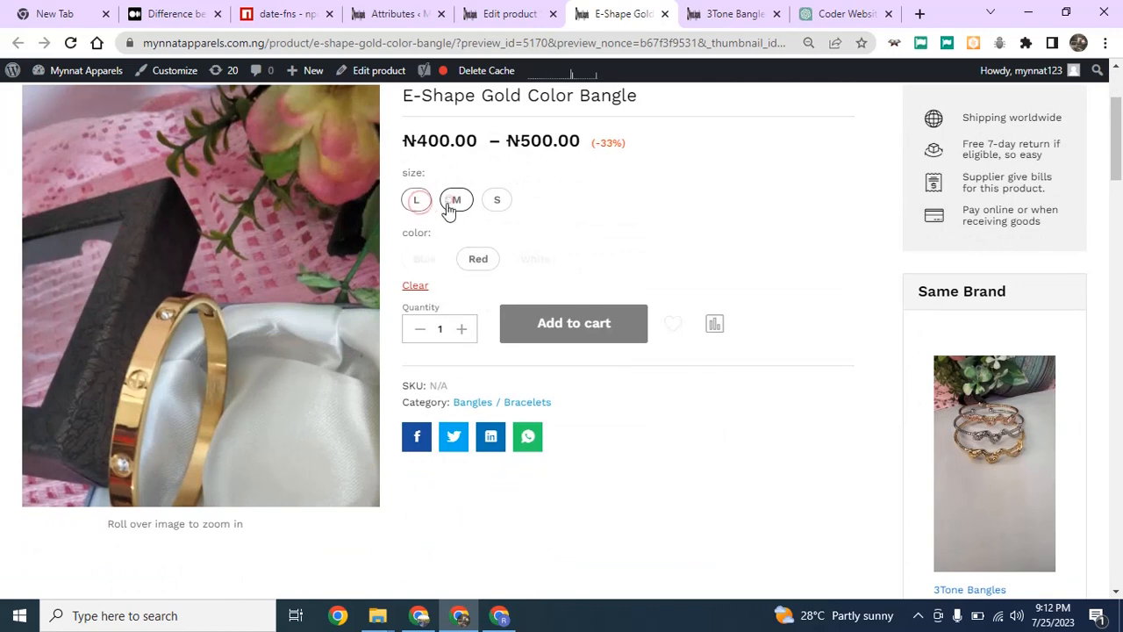
click(419, 209)
scroll(464, 383, up, 2)
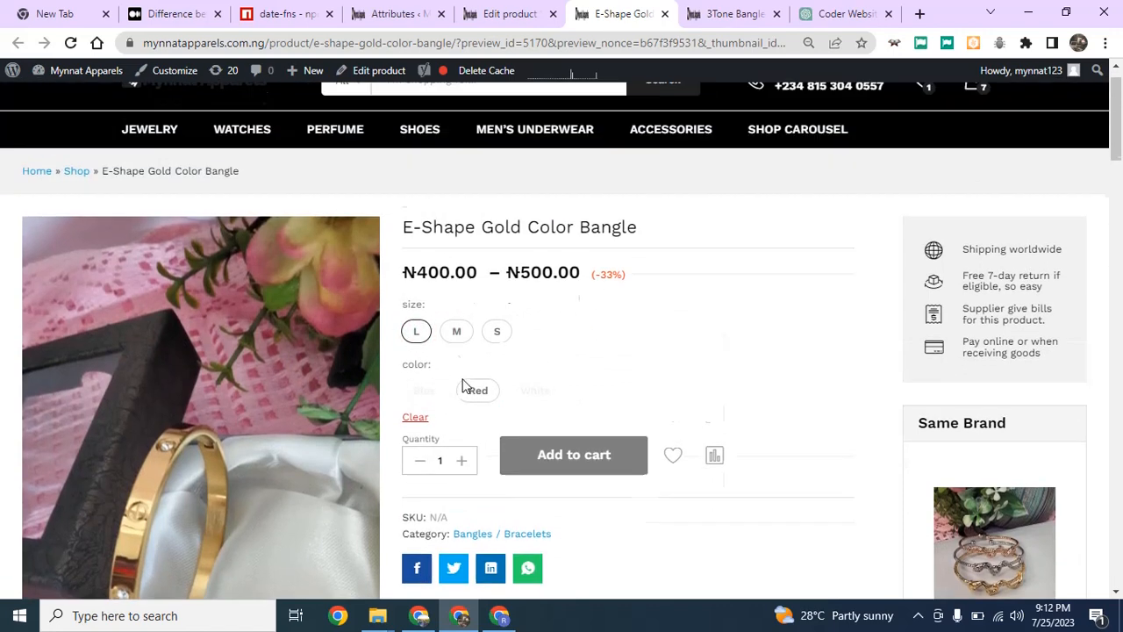
scroll(466, 313, down, 2)
click(496, 199)
click(456, 201)
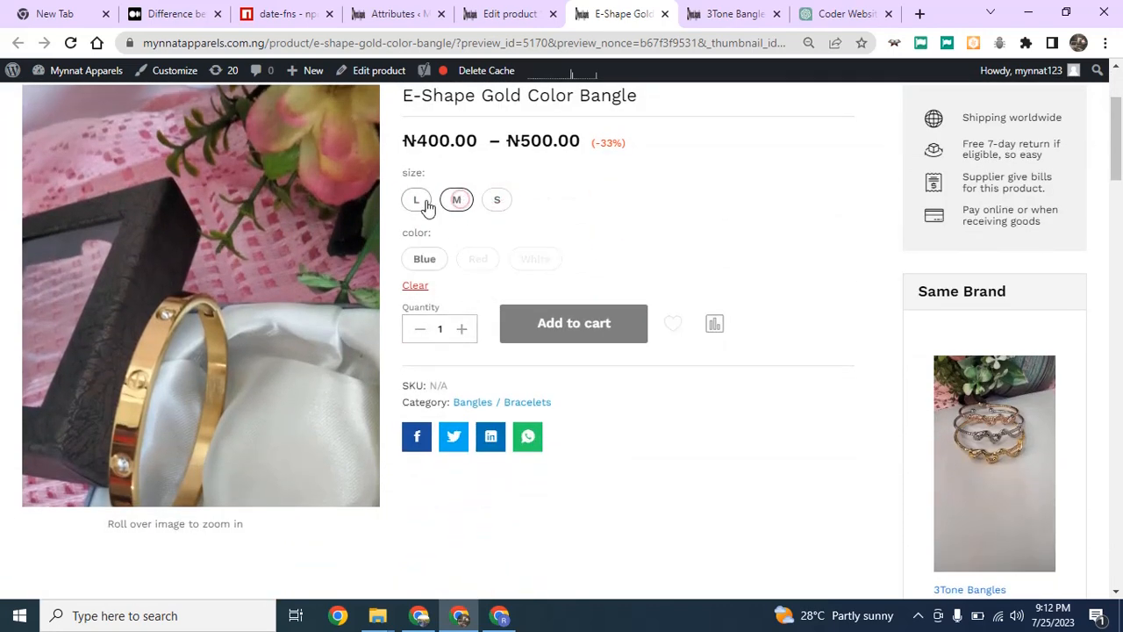
click(419, 203)
click(454, 208)
click(416, 201)
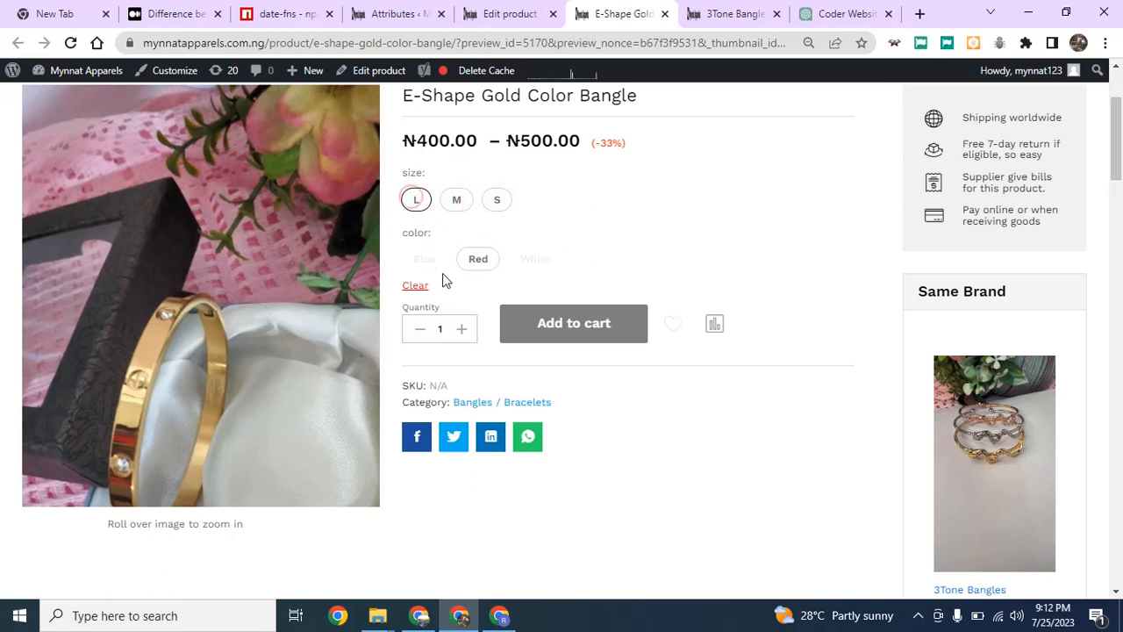
click(415, 286)
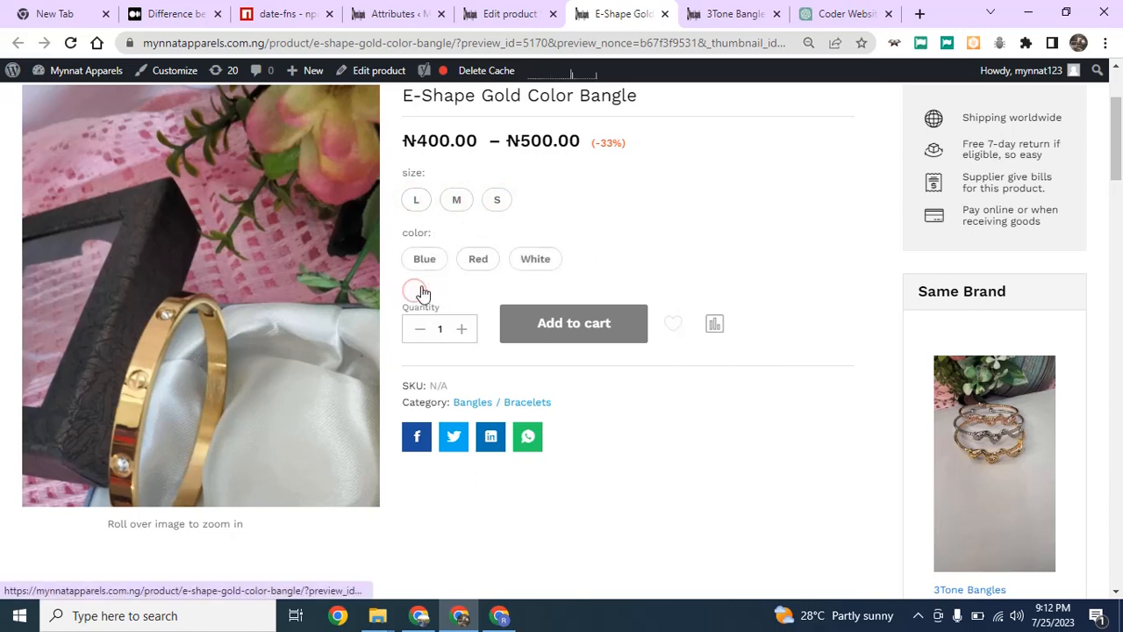
Recheck the color availability for sizes M, S and L from the cleared options, leaving L selected.
click(461, 202)
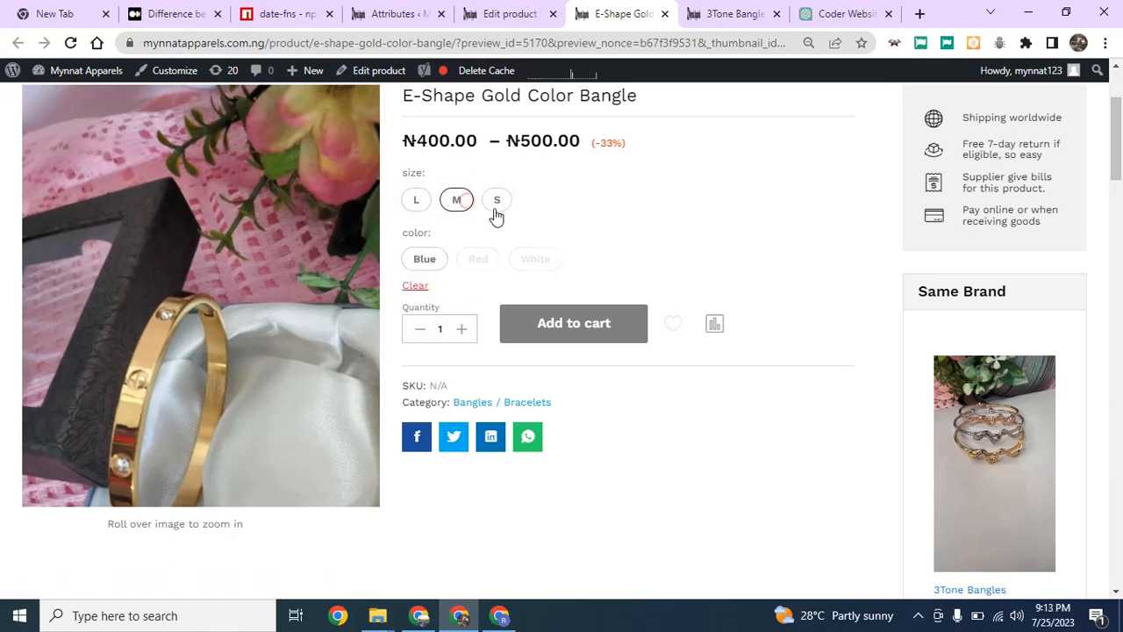
click(497, 205)
click(425, 210)
scroll(557, 245, up, 2)
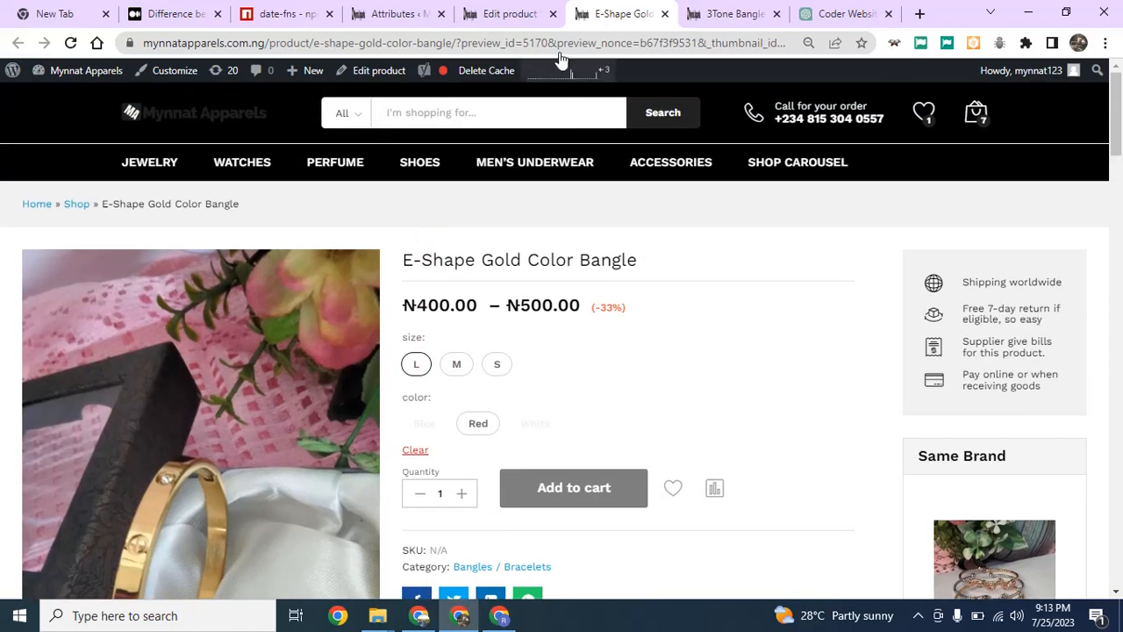
Return to the product editor and open the bangle's list of variations in the product data.
click(517, 13)
scroll(454, 394, down, 4)
scroll(471, 419, down, 5)
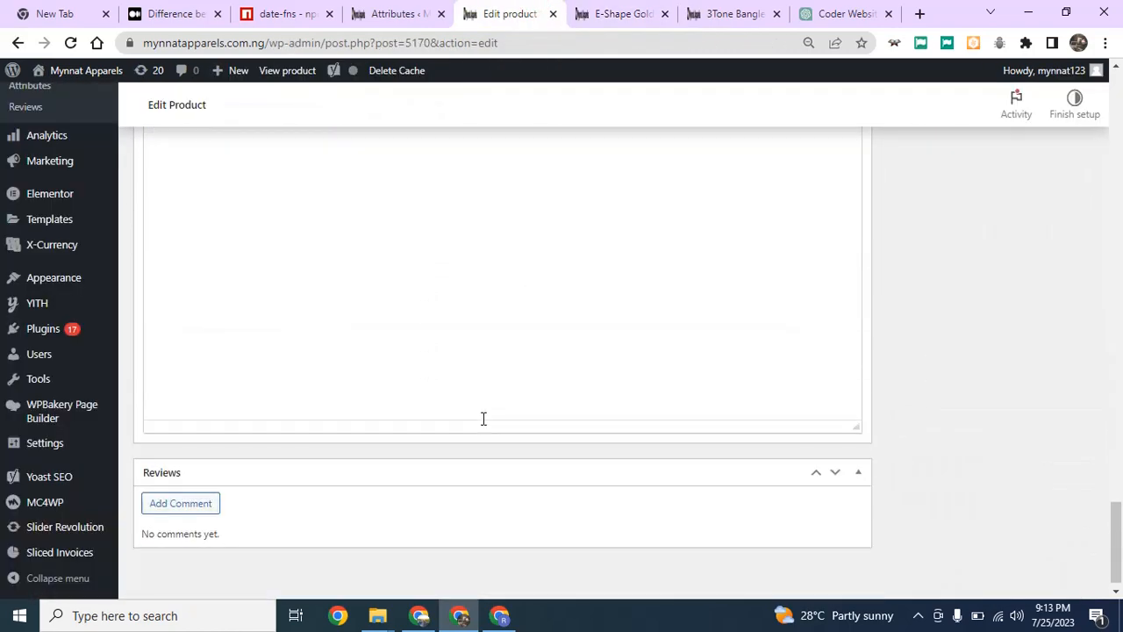
scroll(475, 436, up, 7)
scroll(441, 351, up, 5)
scroll(433, 376, down, 3)
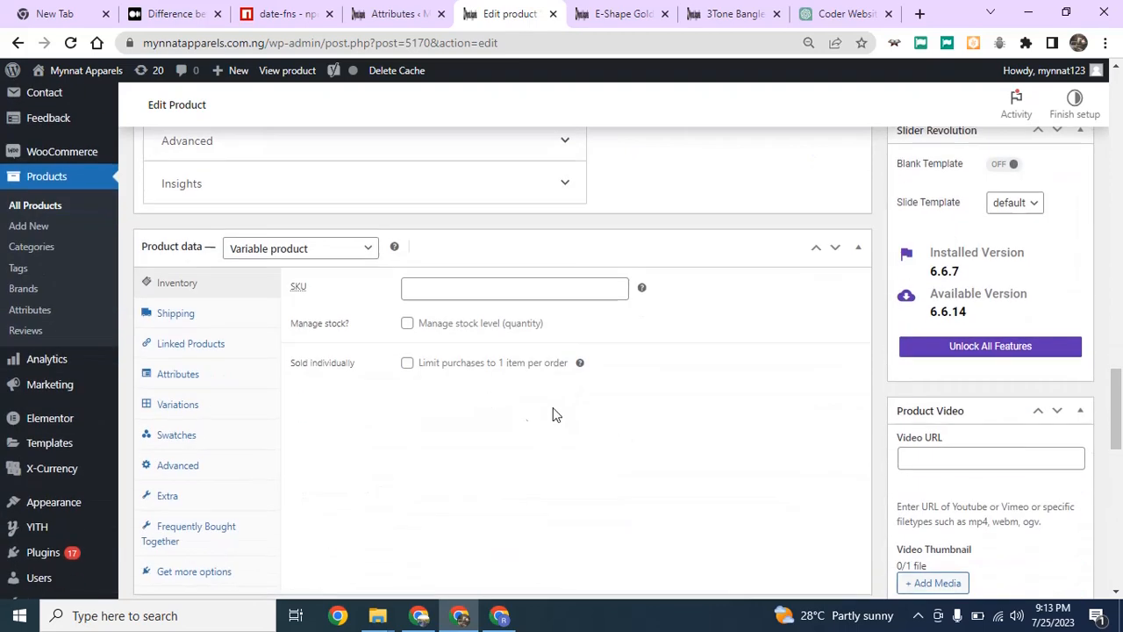
scroll(168, 412, down, 2)
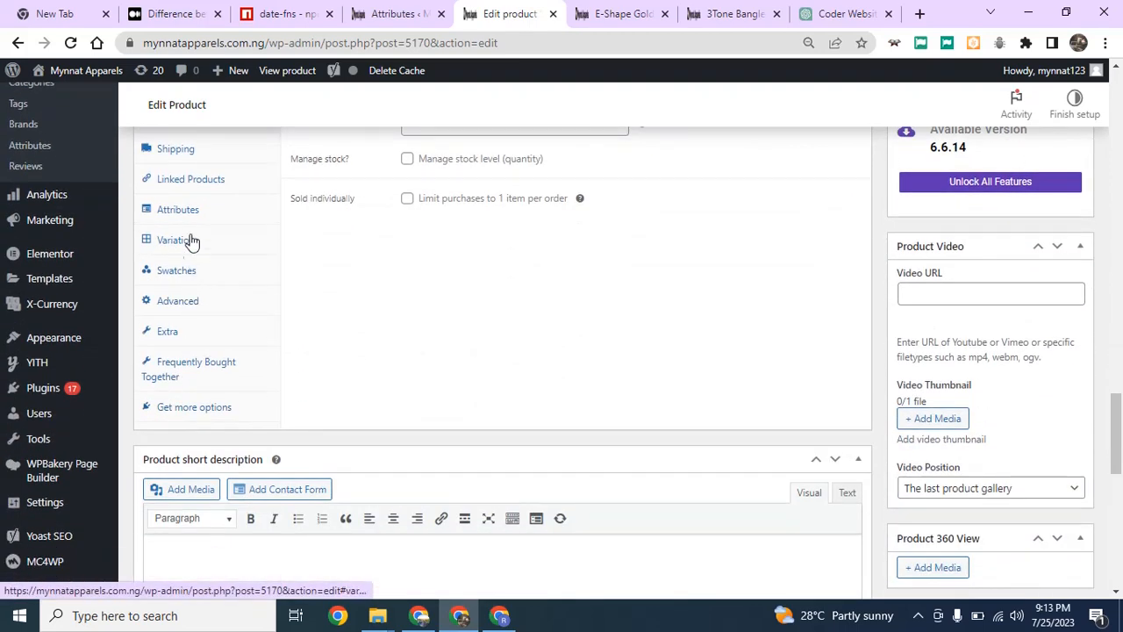
click(178, 241)
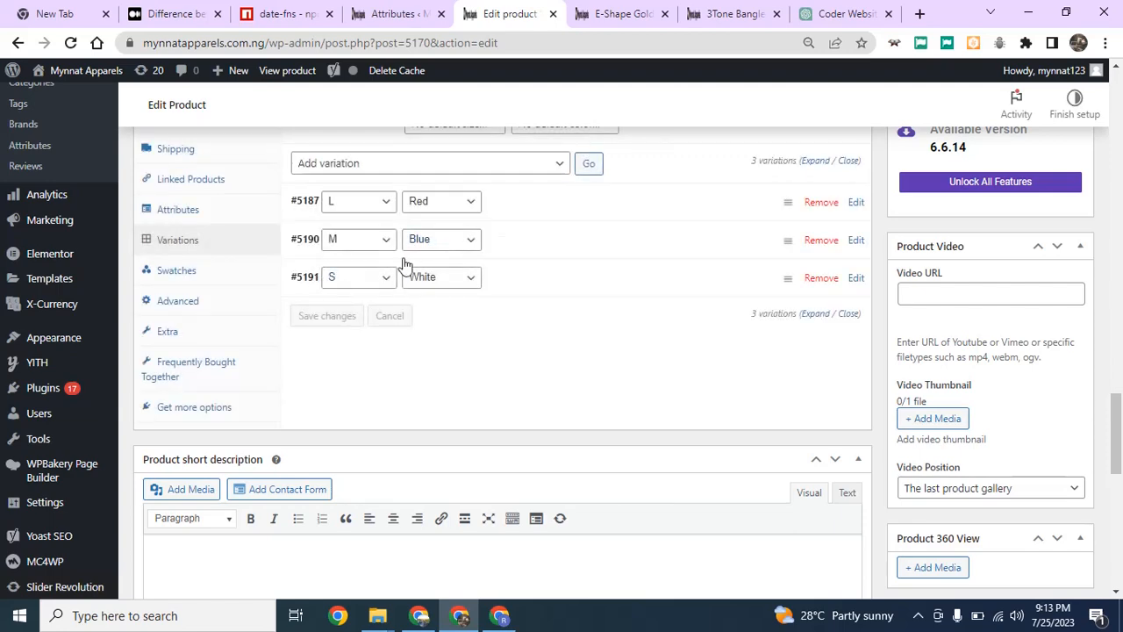
Expand the L Red variation to review its prices, stock status, weight, dimensions and description, and collapse it.
click(566, 218)
scroll(527, 245, down, 2)
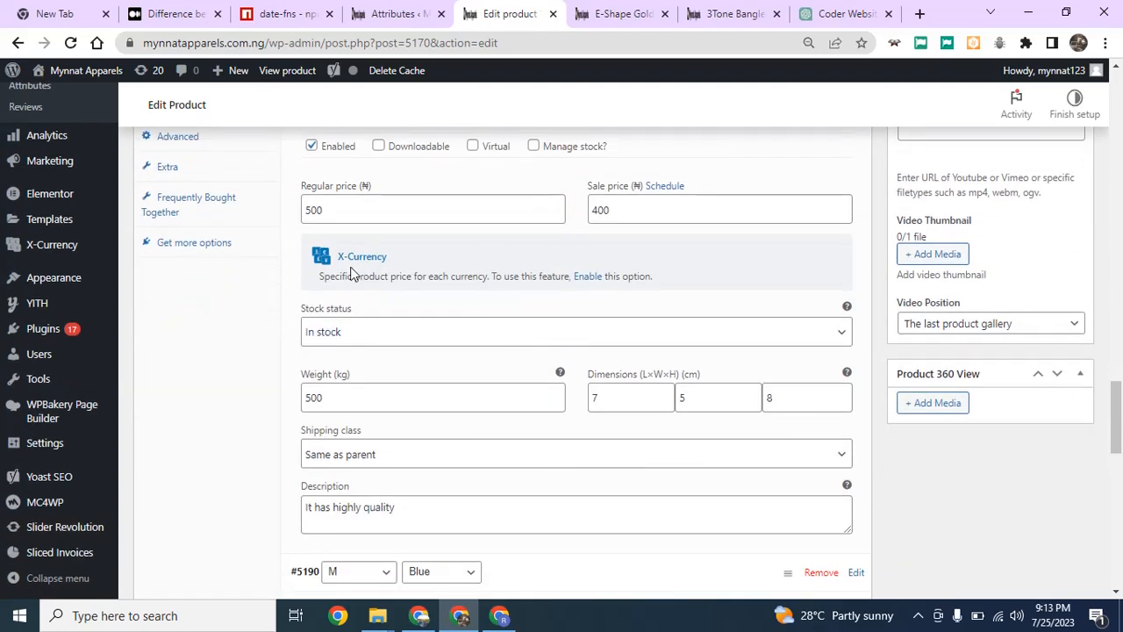
scroll(352, 275, up, 2)
click(649, 380)
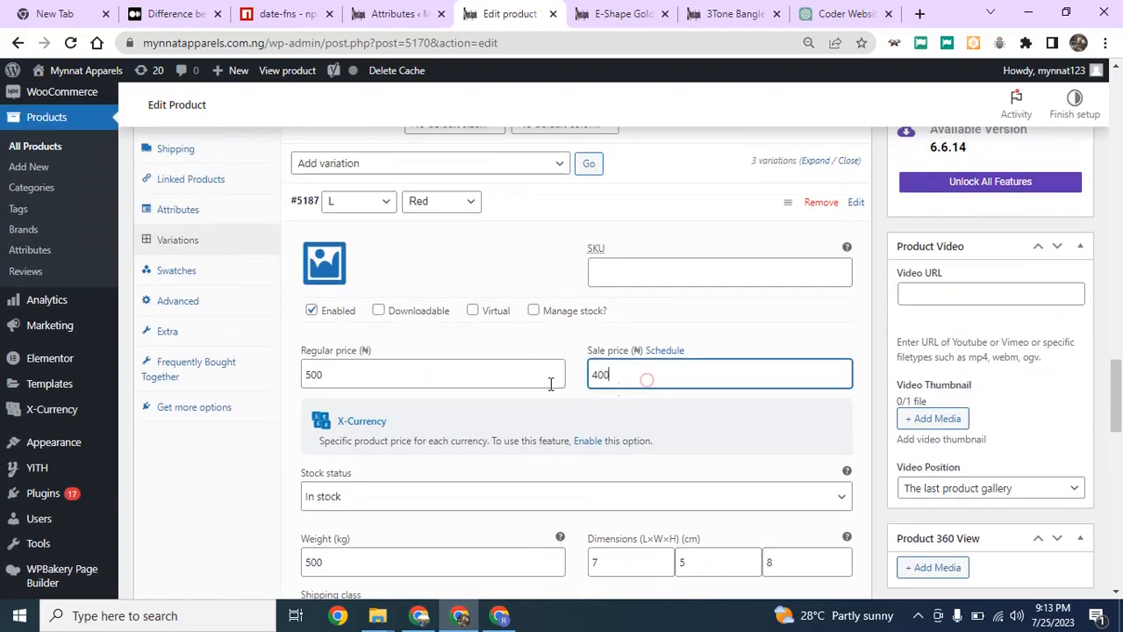
scroll(359, 389, down, 3)
scroll(351, 351, down, 2)
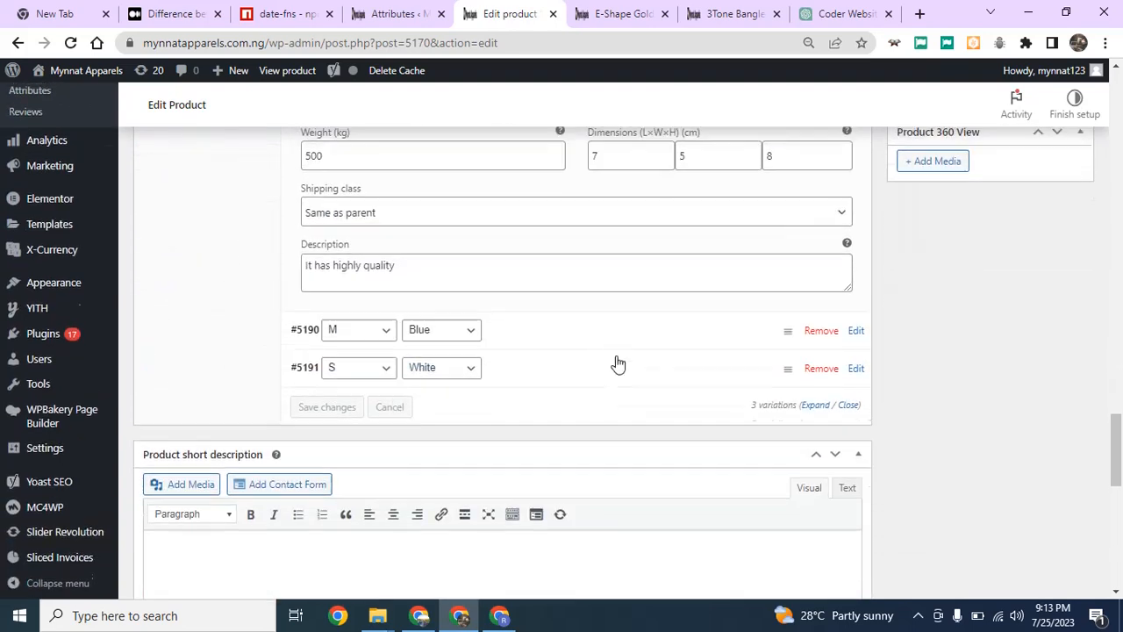
scroll(495, 413, up, 3)
scroll(413, 404, up, 2)
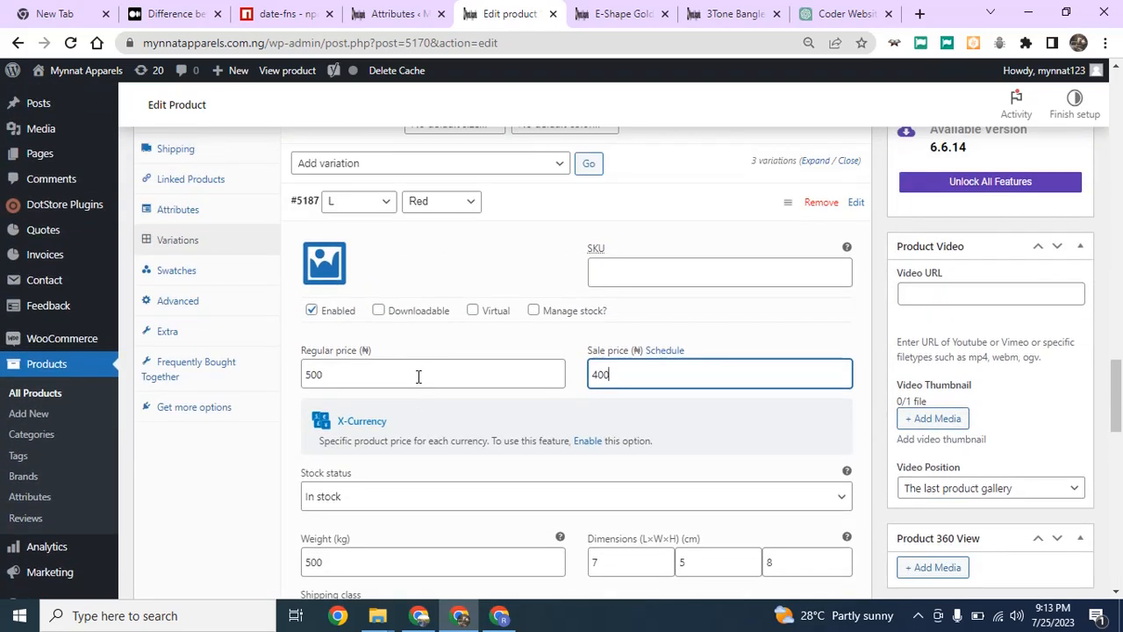
scroll(395, 331, up, 2)
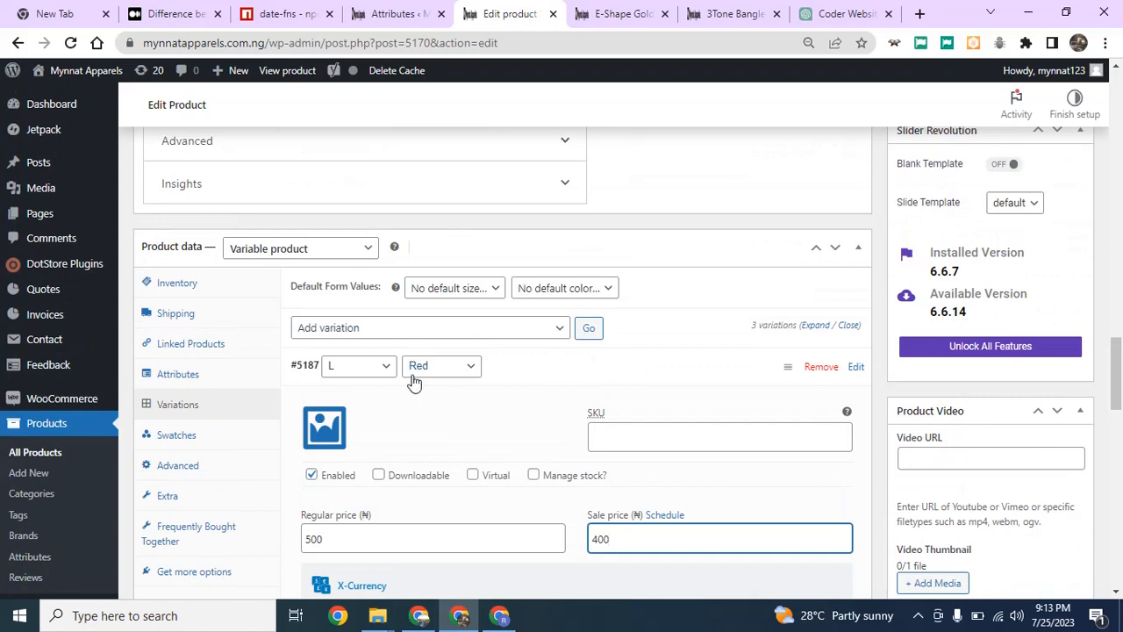
scroll(386, 334, down, 1)
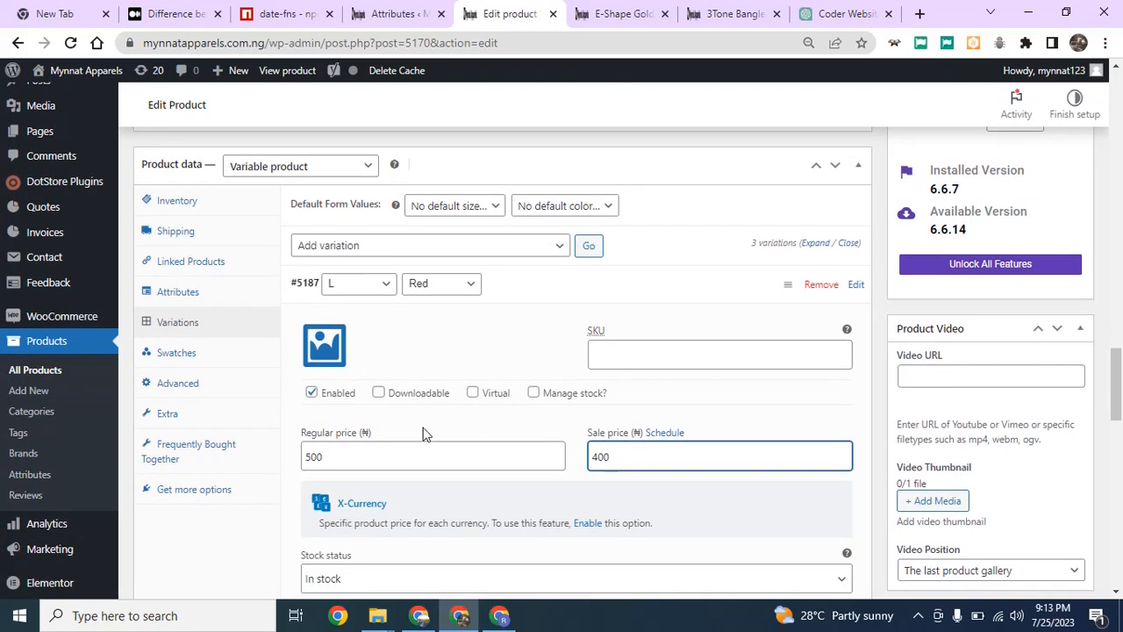
scroll(424, 434, down, 2)
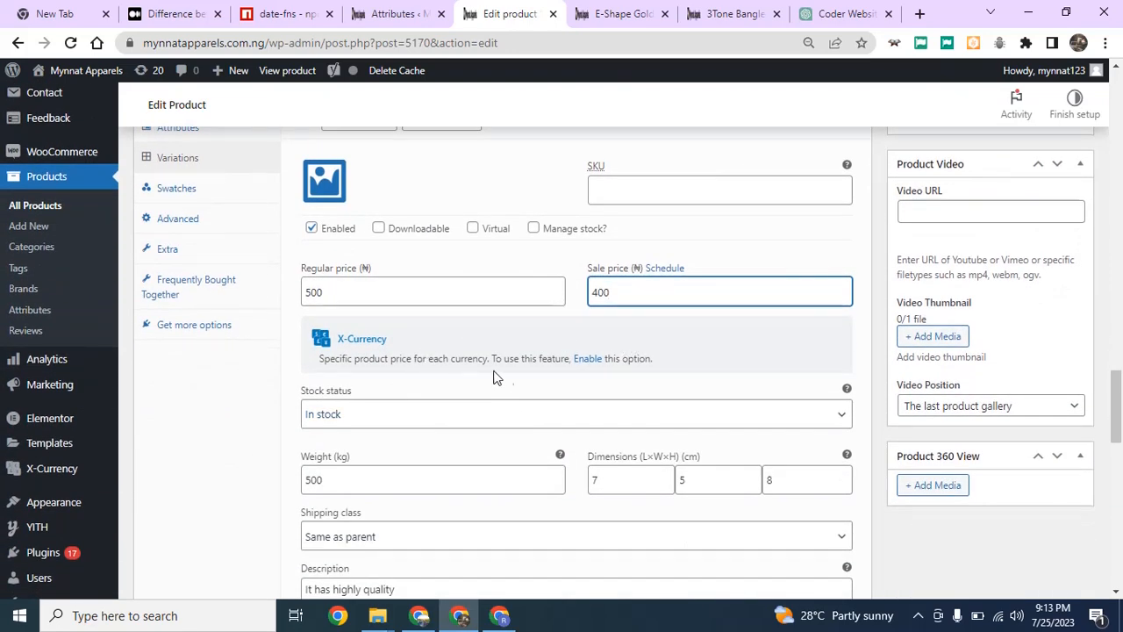
scroll(455, 298, up, 4)
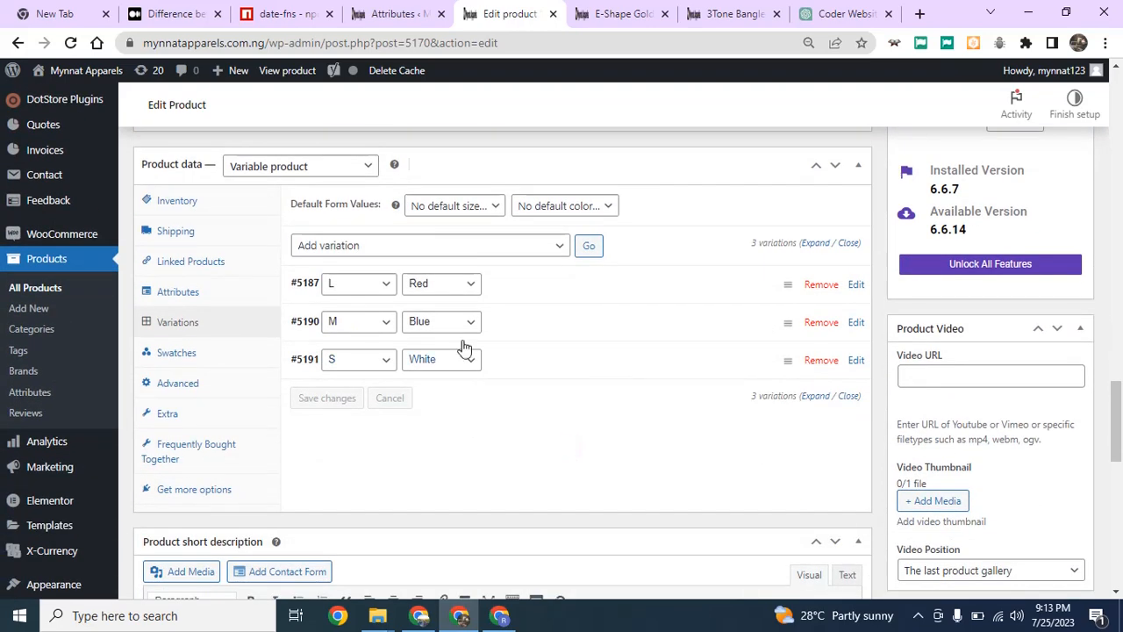
scroll(971, 372, up, 10)
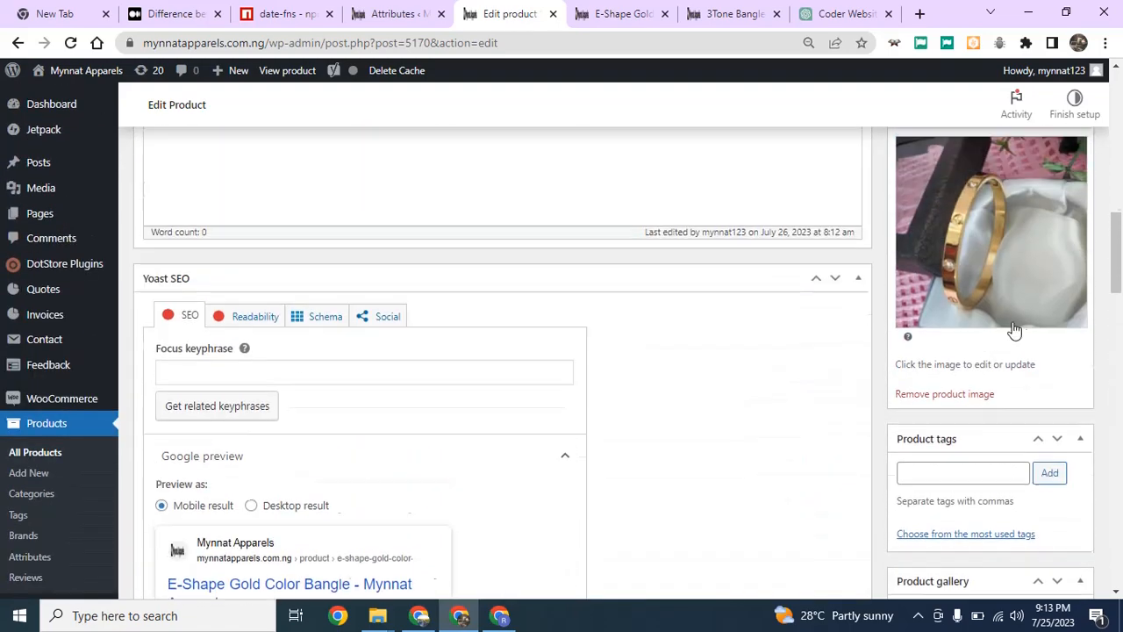
Update the E-Shape Gold Color Bangle product and check its already open preview page.
scroll(1004, 398, up, 5)
click(1073, 420)
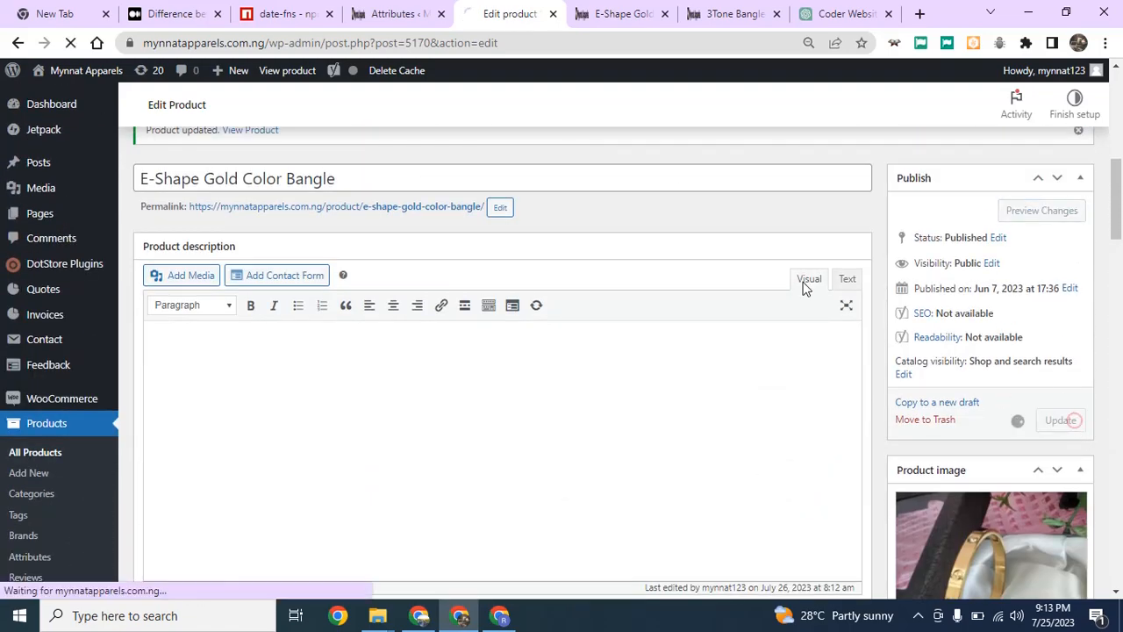
click(639, 9)
scroll(592, 238, down, 2)
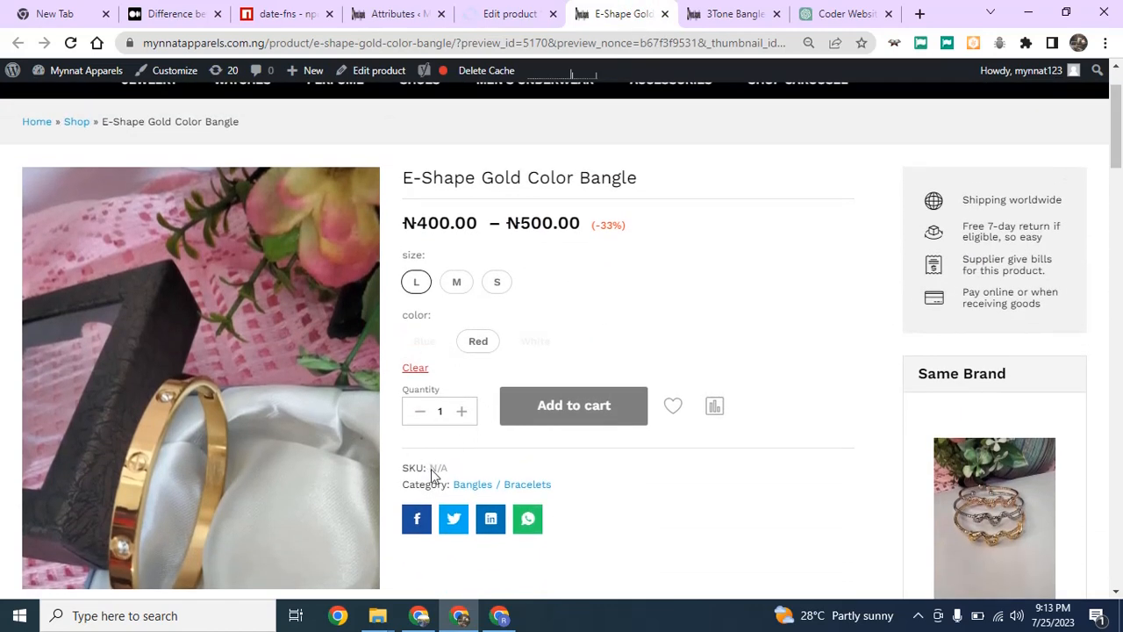
Return to the product editor, open the updated product page in a new tab, and close the outdated preview.
click(517, 13)
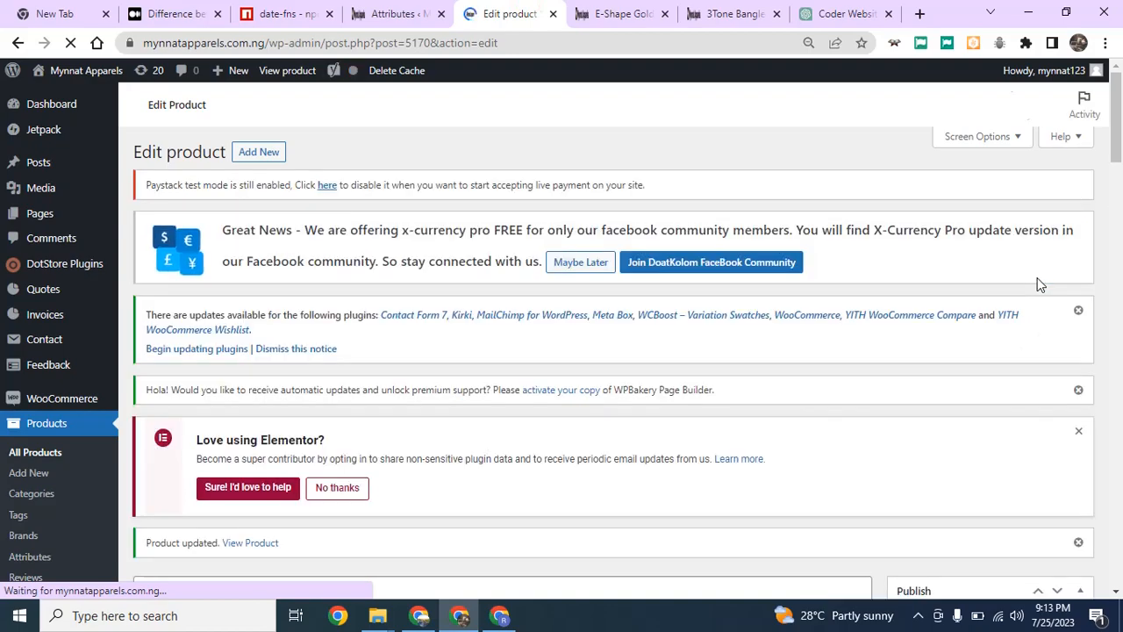
scroll(1009, 296, down, 5)
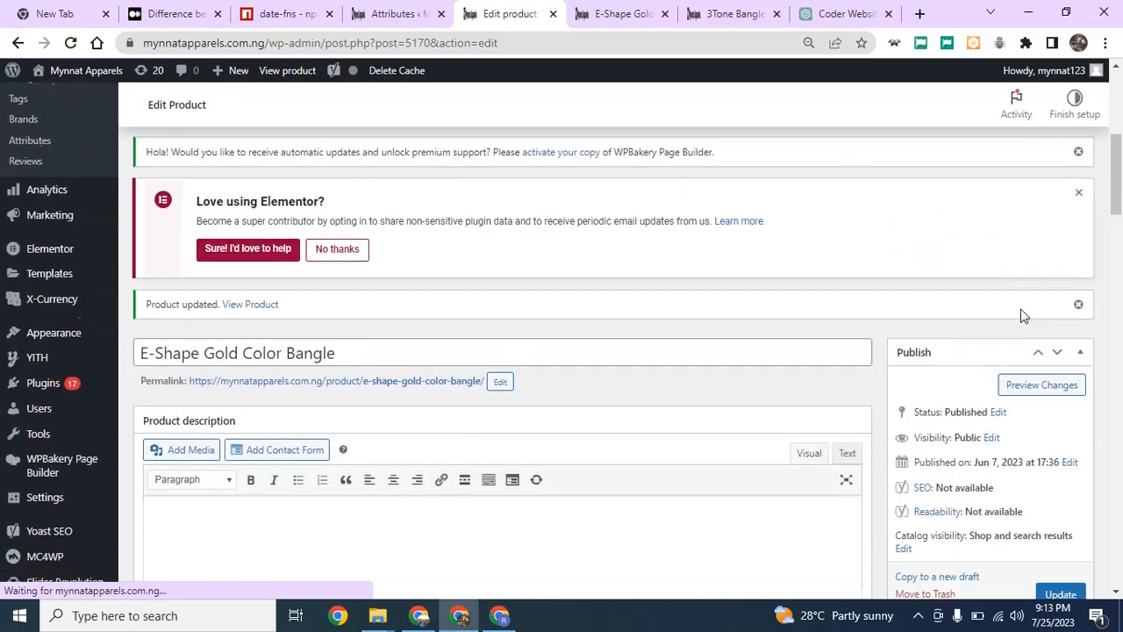
scroll(1009, 314, down, 3)
scroll(1031, 316, up, 3)
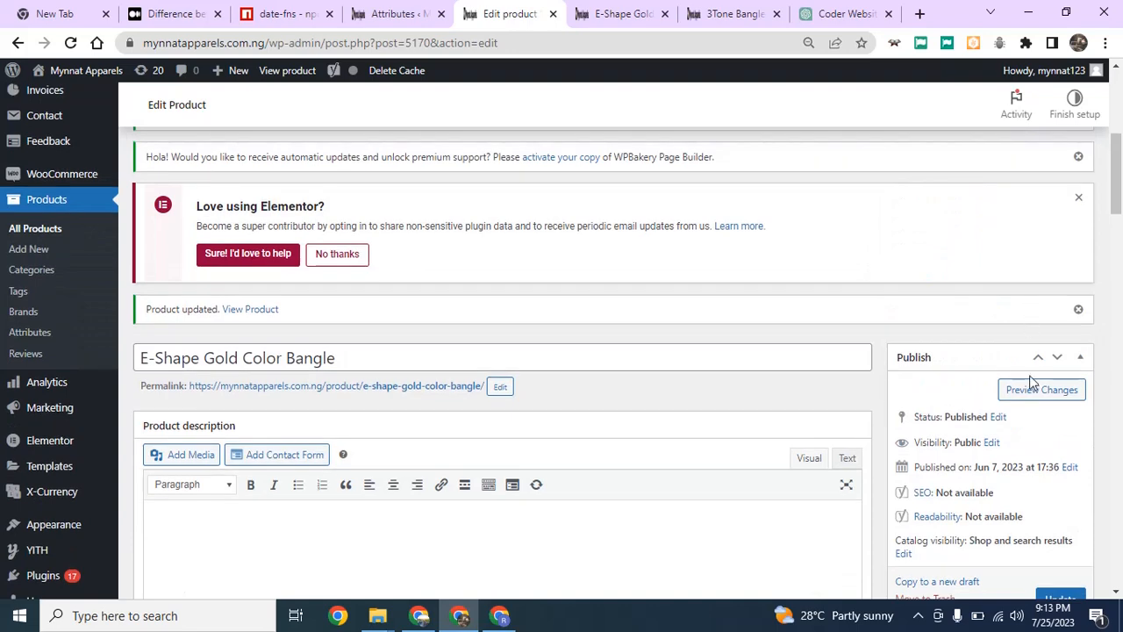
scroll(641, 339, down, 3)
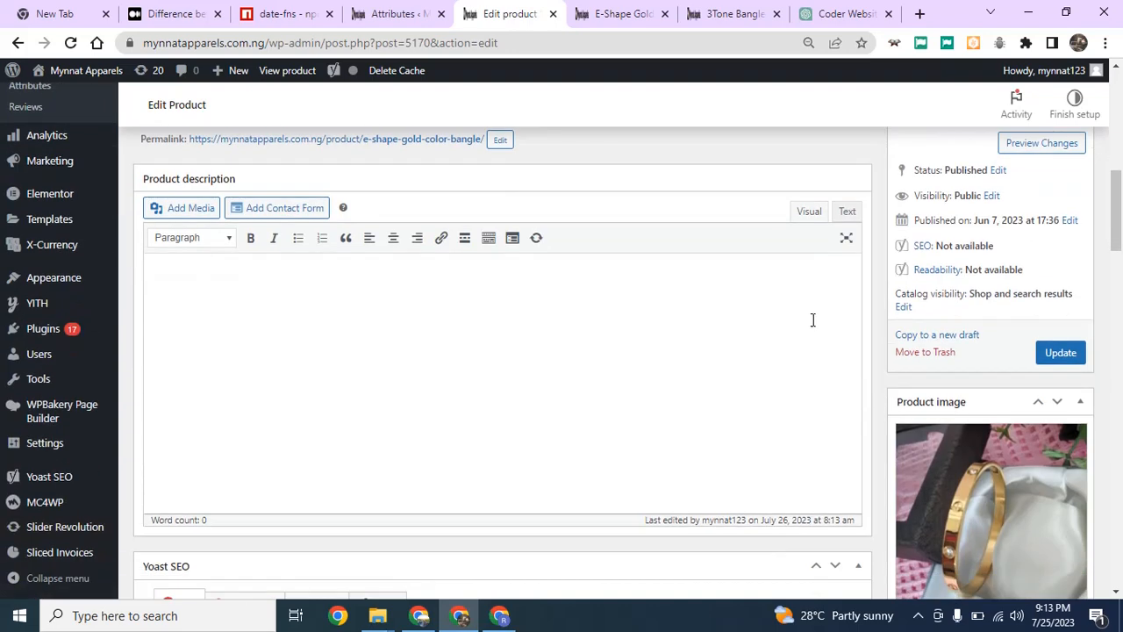
scroll(693, 322, up, 3)
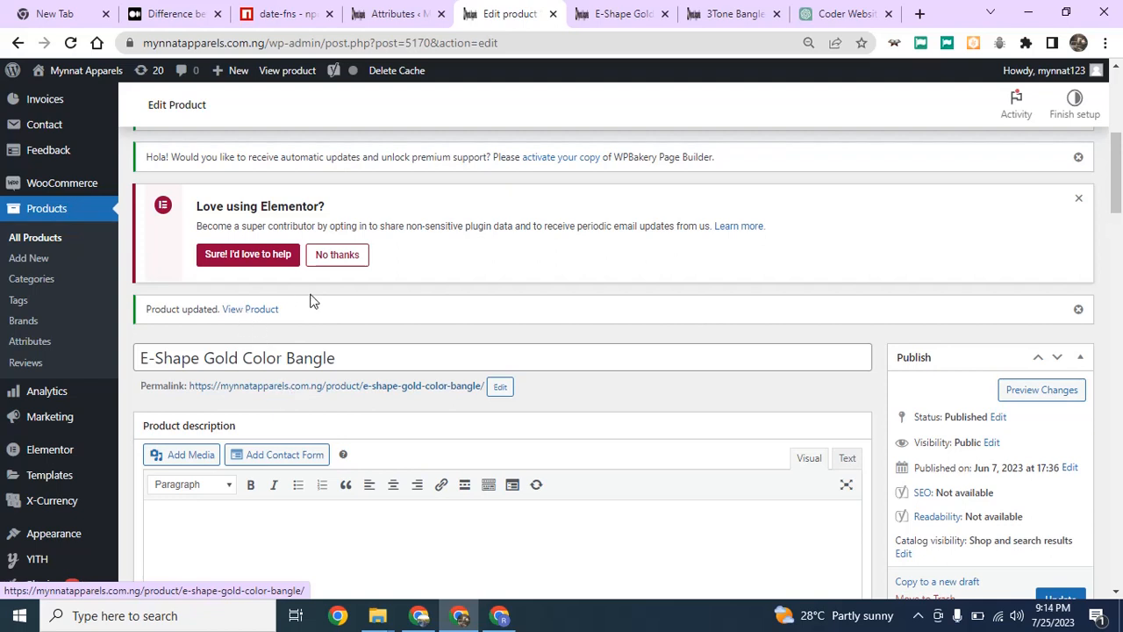
middle_click(247, 316)
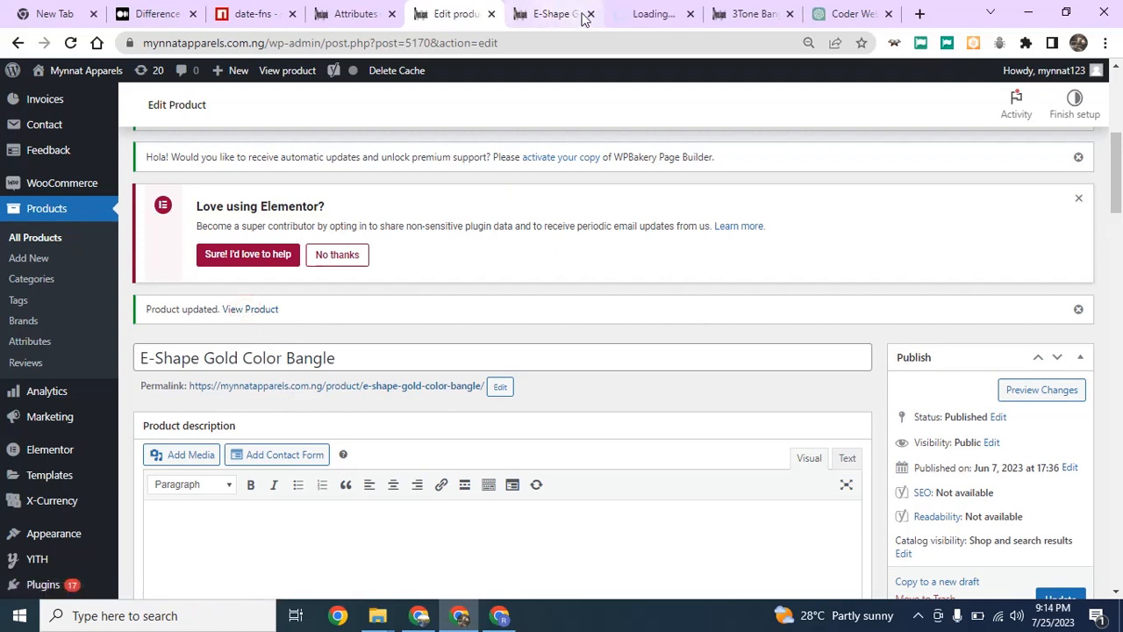
click(590, 13)
click(560, 13)
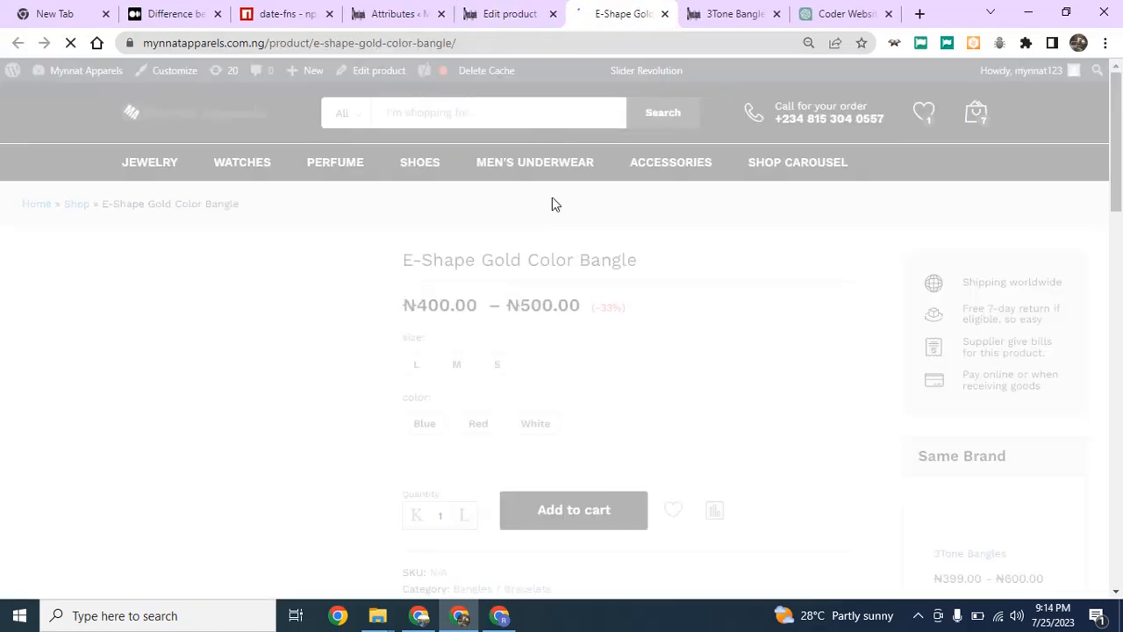
Switch between sizes L, M and S on the bangle's live product page to compare the available colors.
scroll(551, 264, down, 1)
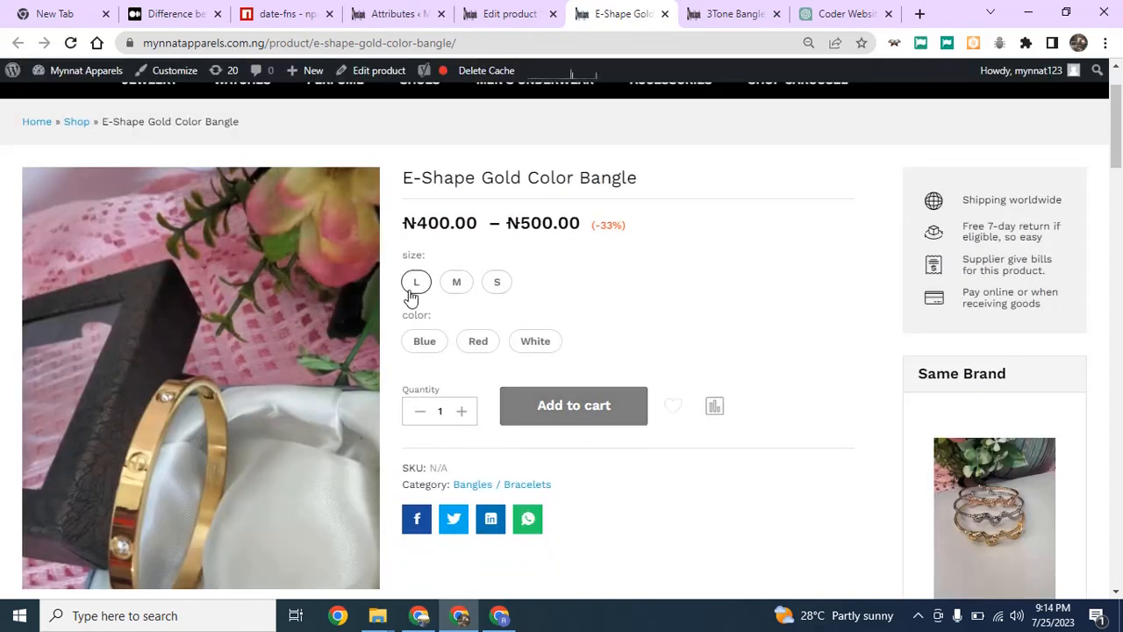
click(418, 288)
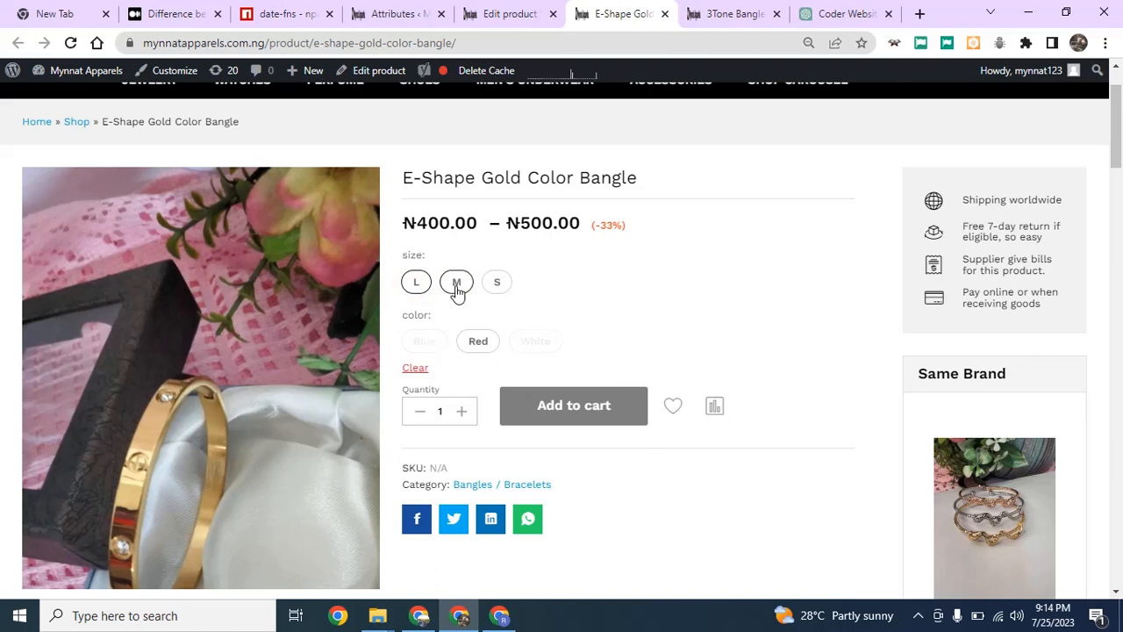
click(457, 285)
click(496, 283)
click(413, 285)
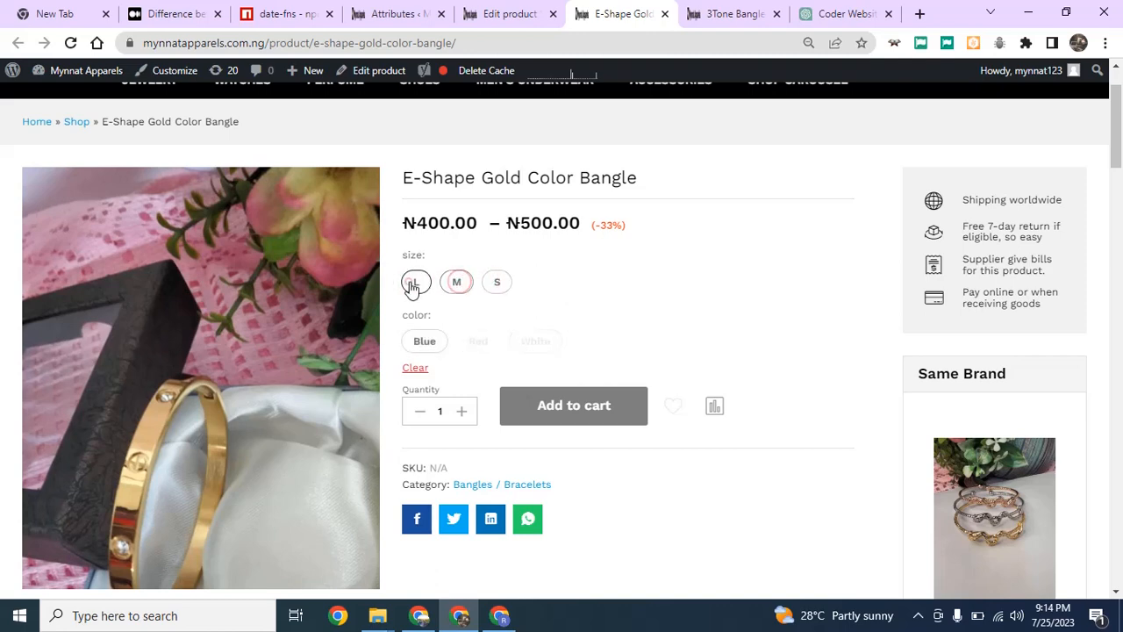
click(421, 281)
click(449, 282)
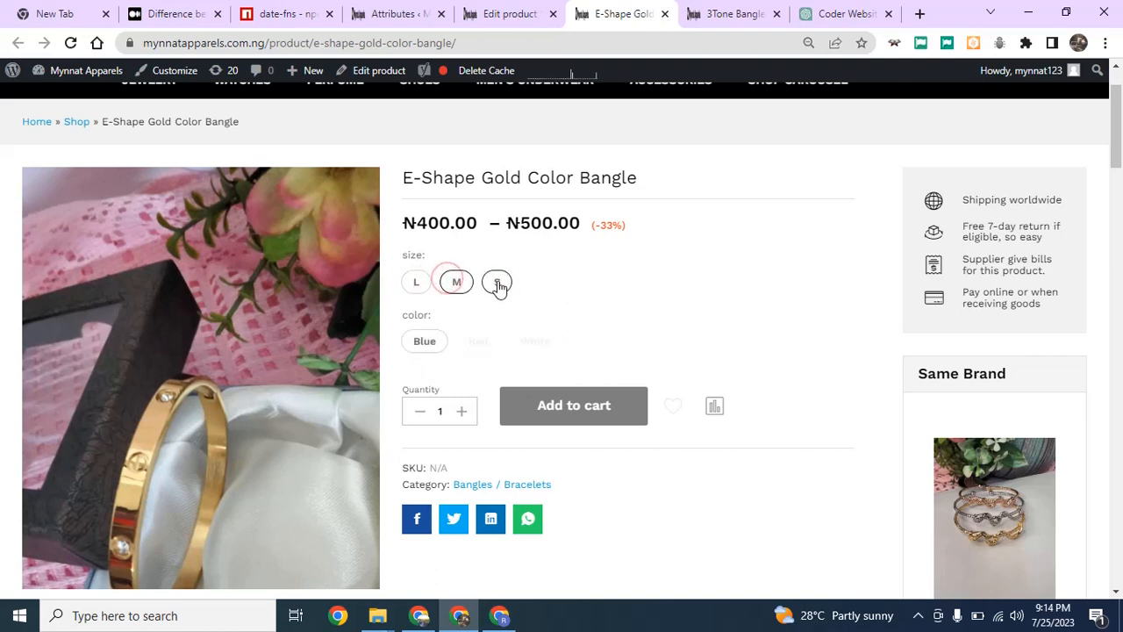
click(498, 285)
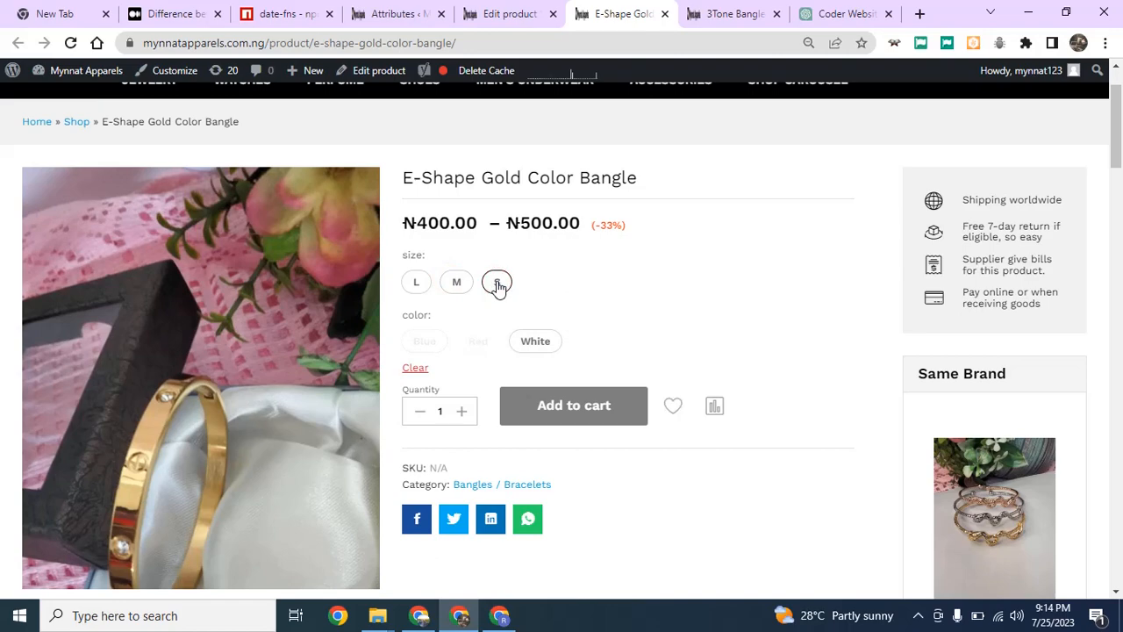
click(498, 285)
Set the bangle's SKU to "Tol" in the product editor's inventory data and update the product.
click(514, 13)
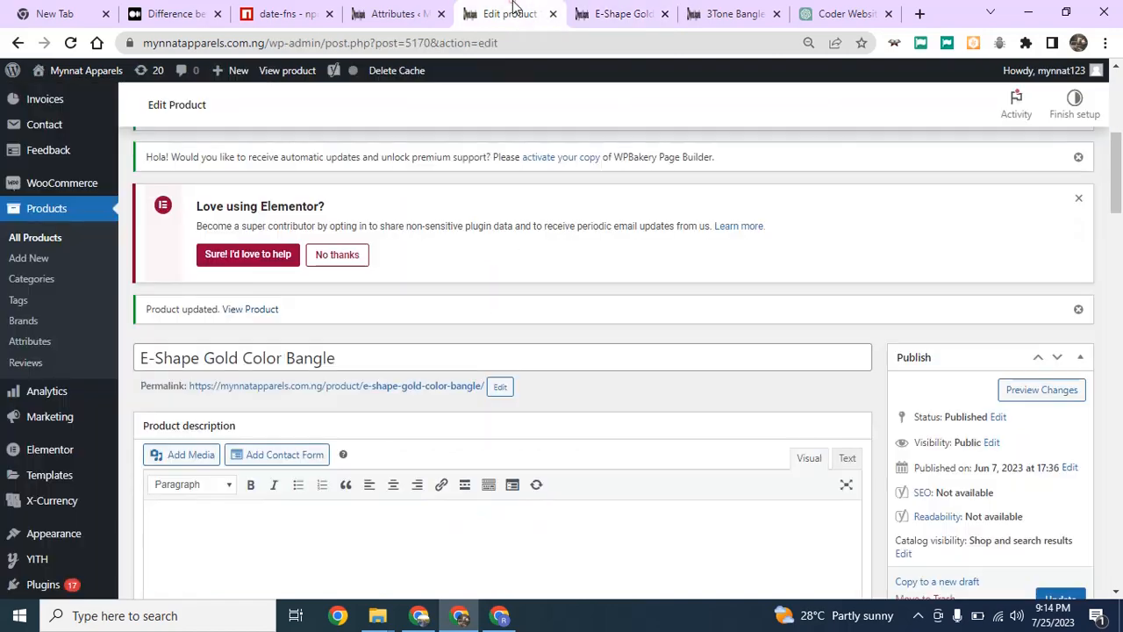
scroll(468, 267, down, 15)
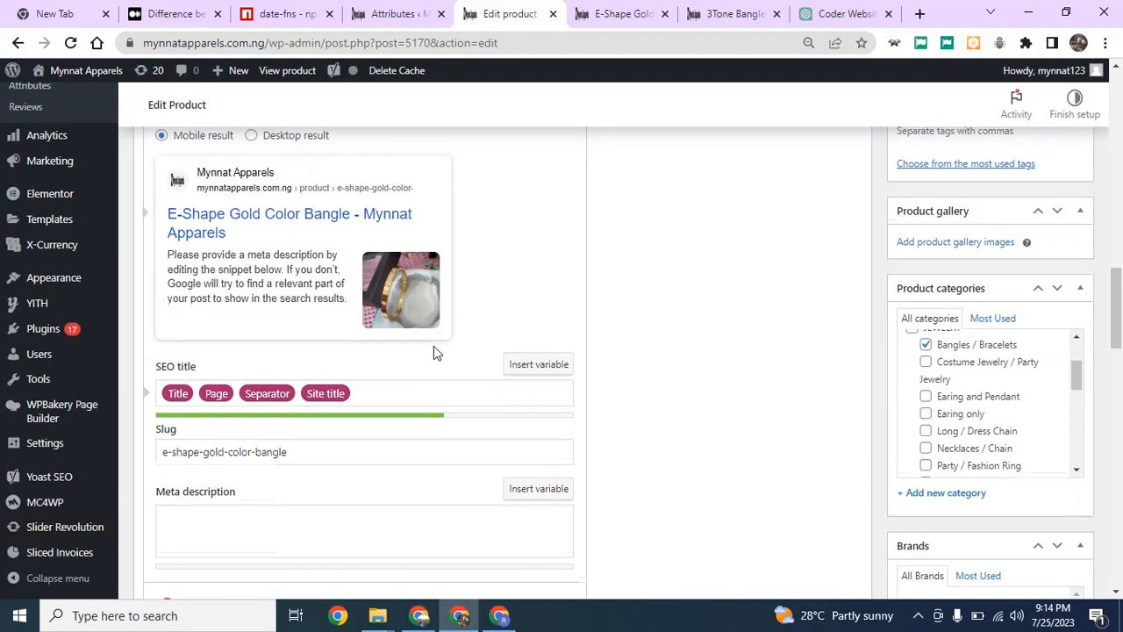
scroll(425, 356, down, 5)
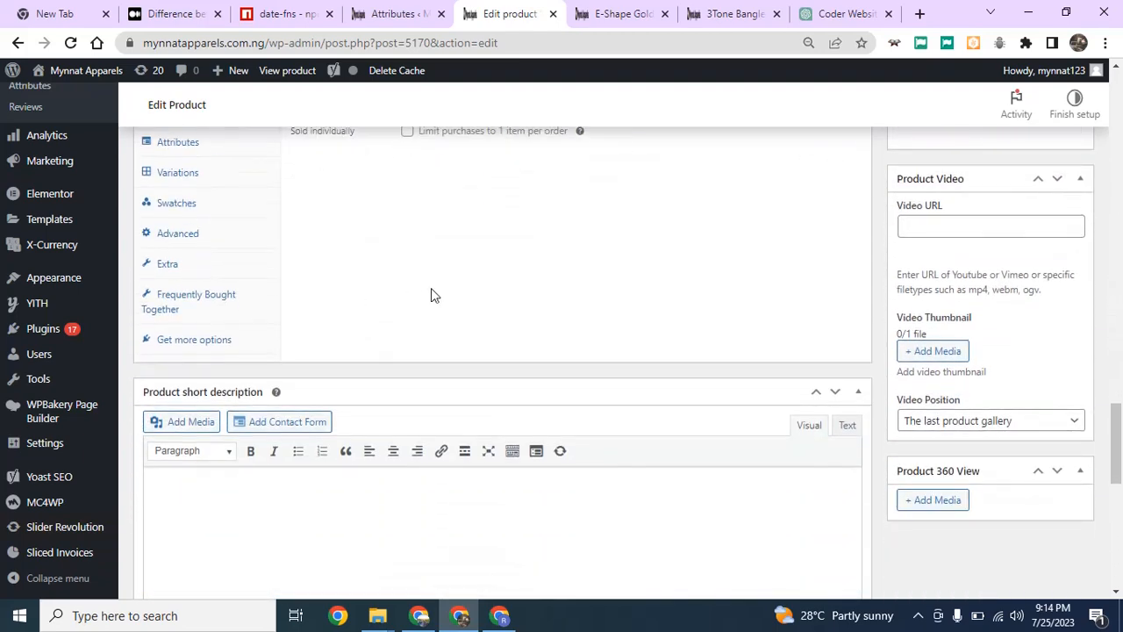
scroll(431, 295, up, 2)
click(437, 219)
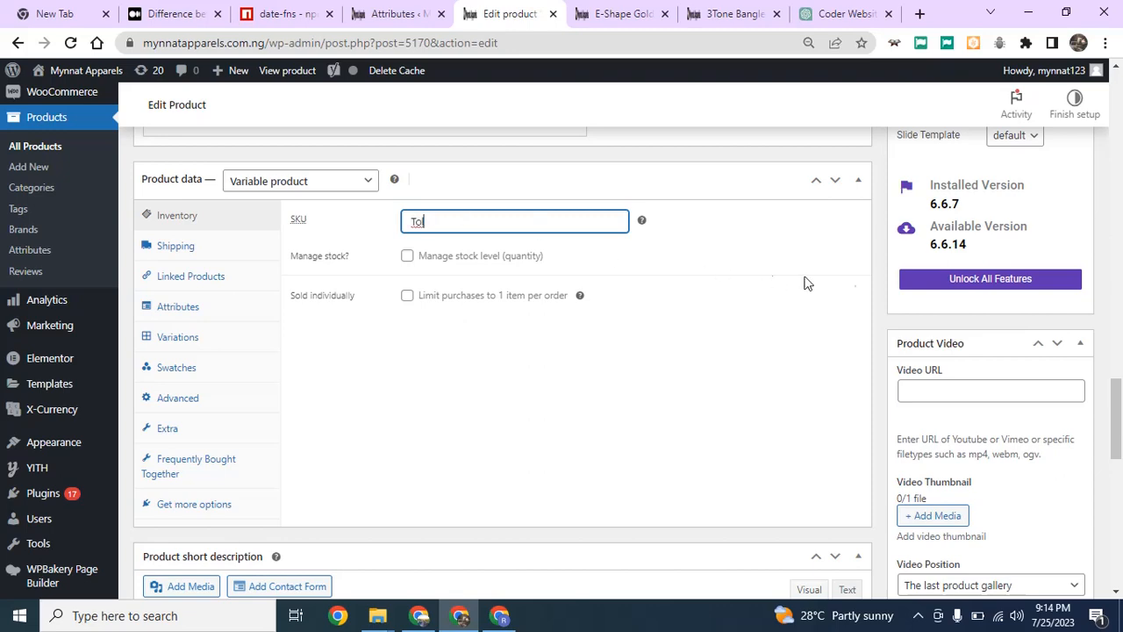
scroll(1003, 311, up, 10)
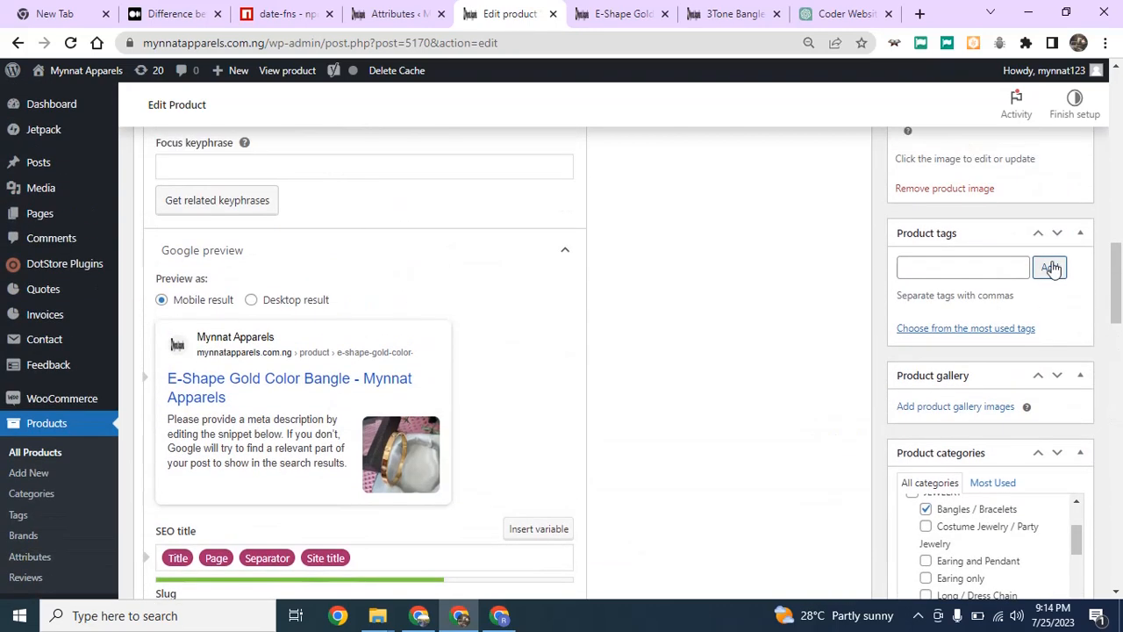
scroll(1053, 268, up, 5)
click(1058, 270)
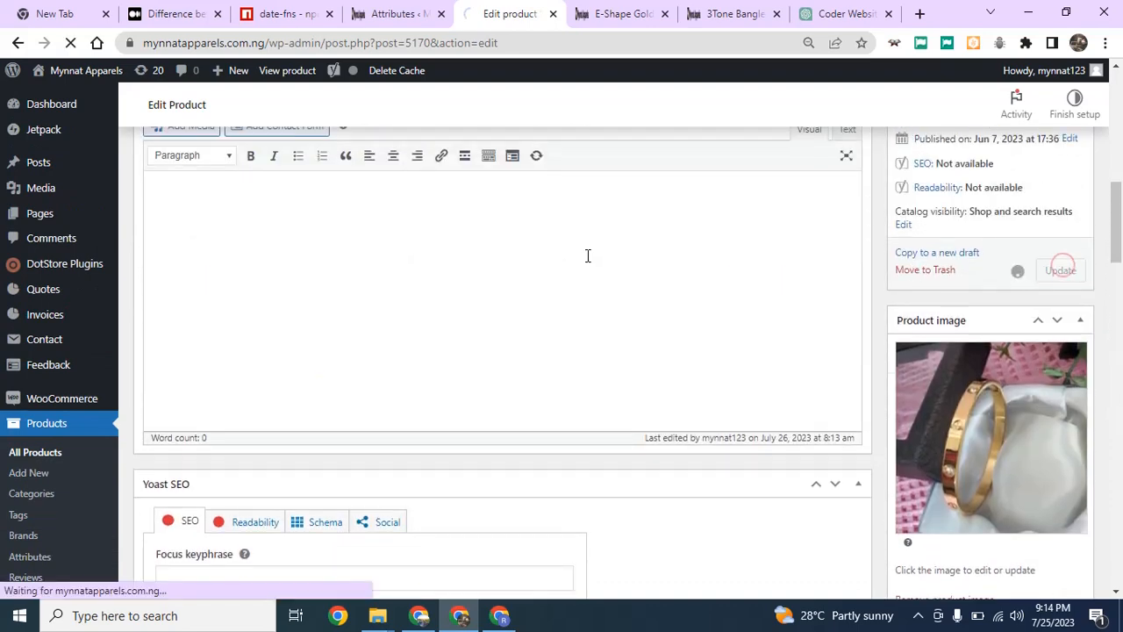
Switch between sizes L and M on the 3Tone Bangles page to compare their prices and descriptions.
click(706, 14)
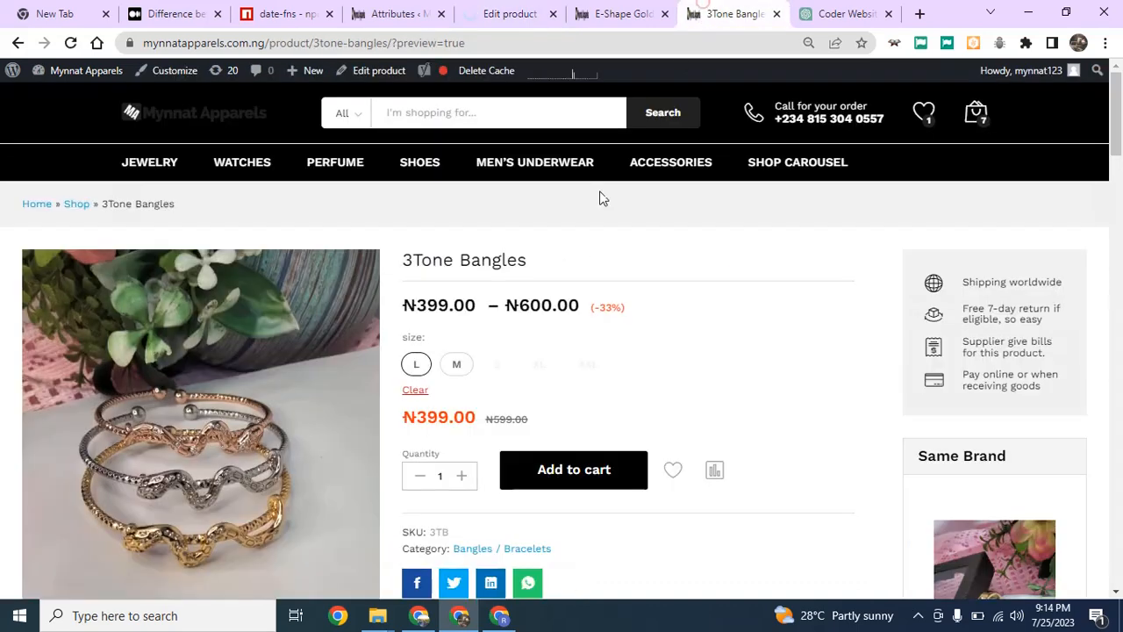
scroll(561, 298, down, 2)
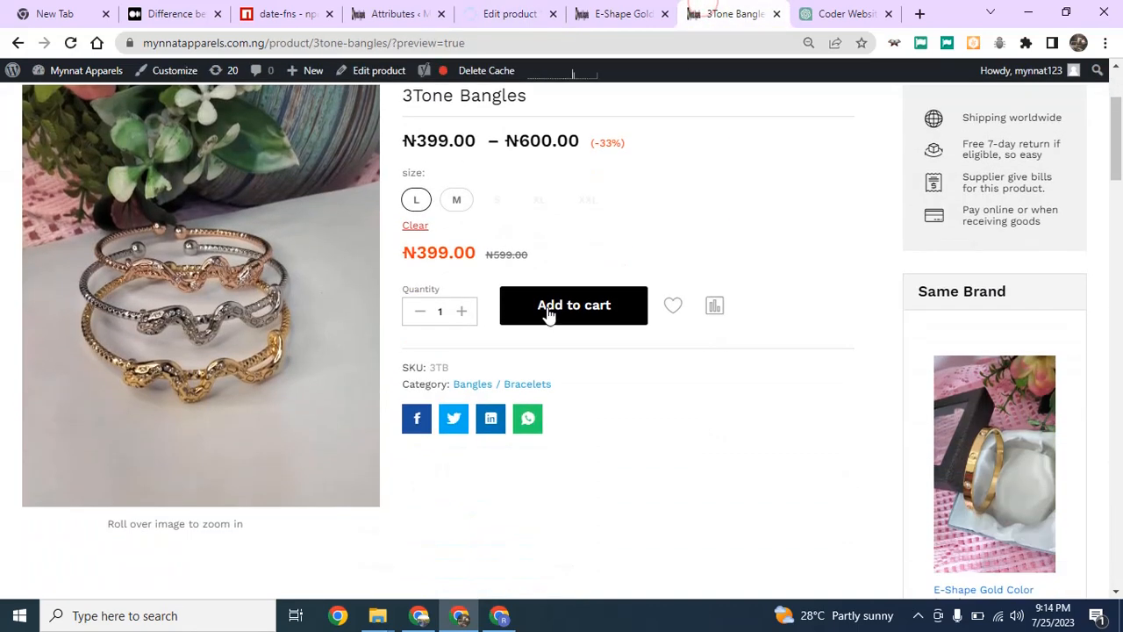
click(457, 207)
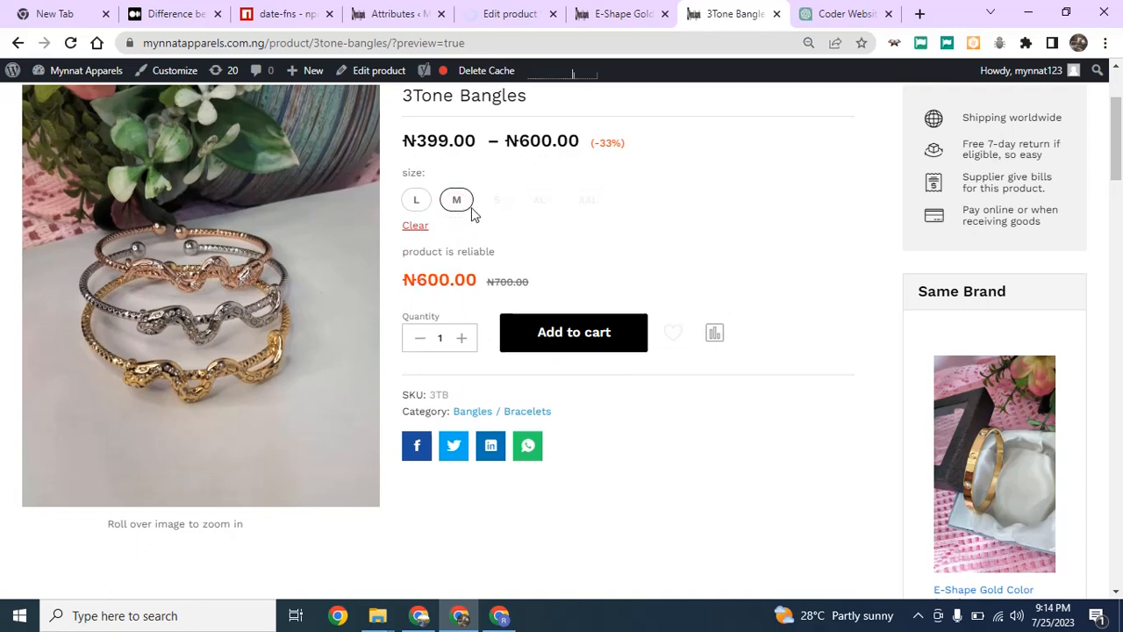
click(420, 200)
click(455, 201)
click(418, 200)
click(458, 201)
Check the product editor's save and reload the E-Shape Gold Color Bangle's live page with the updated data.
click(521, 9)
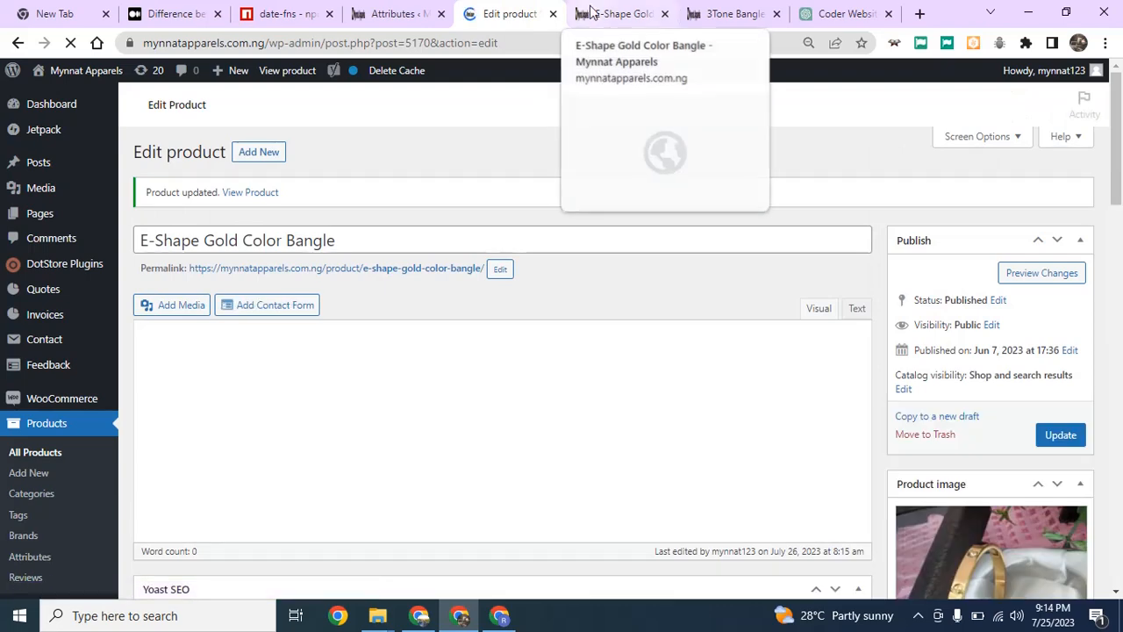
click(590, 11)
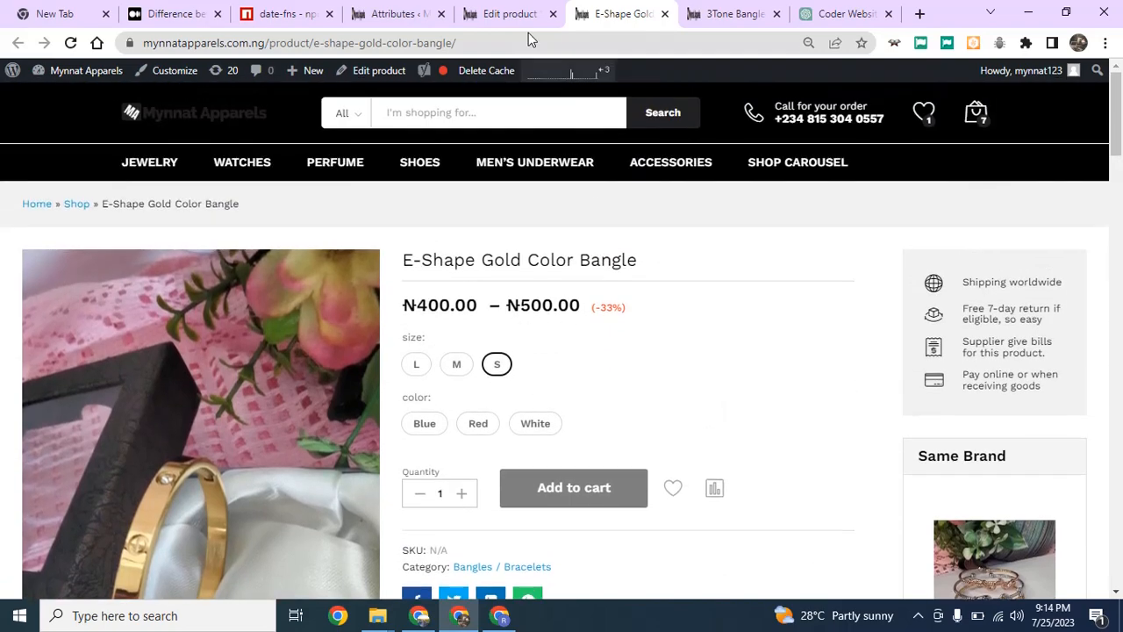
click(526, 14)
click(590, 8)
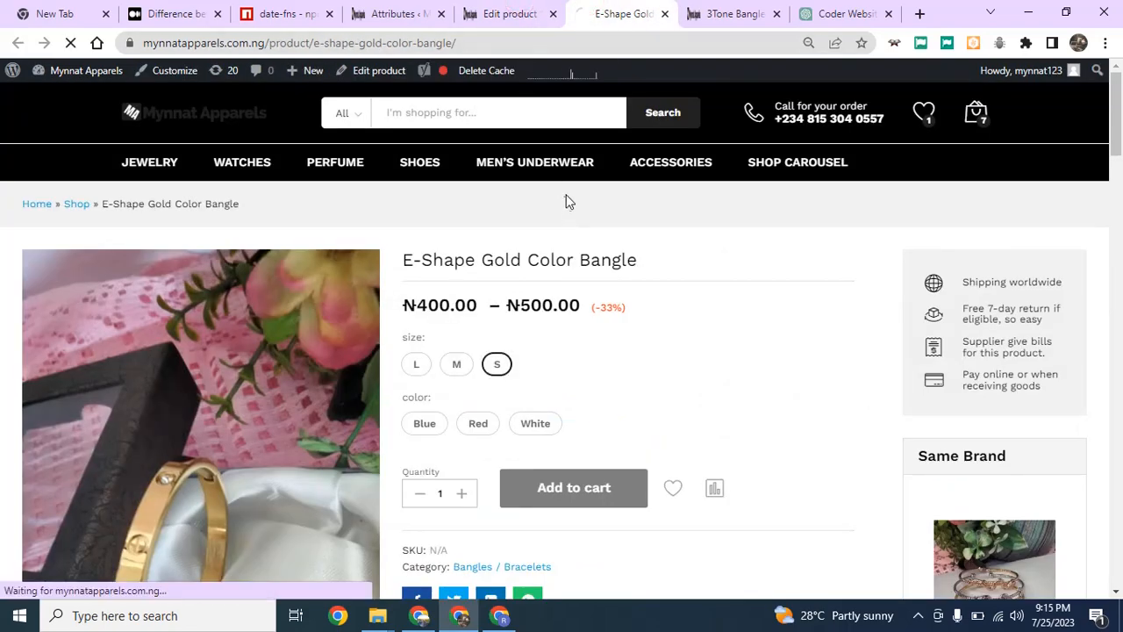
click(516, 13)
click(580, 14)
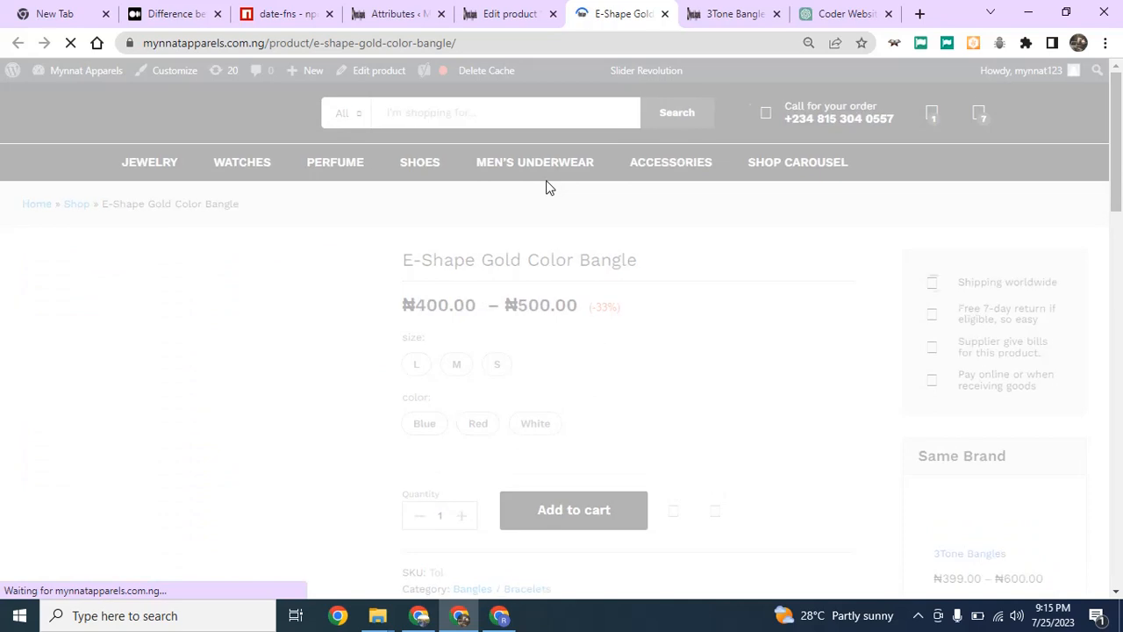
Test sizes L, M and S on the reloaded bangle page for their available colors, and clear the selection.
scroll(573, 215, down, 1)
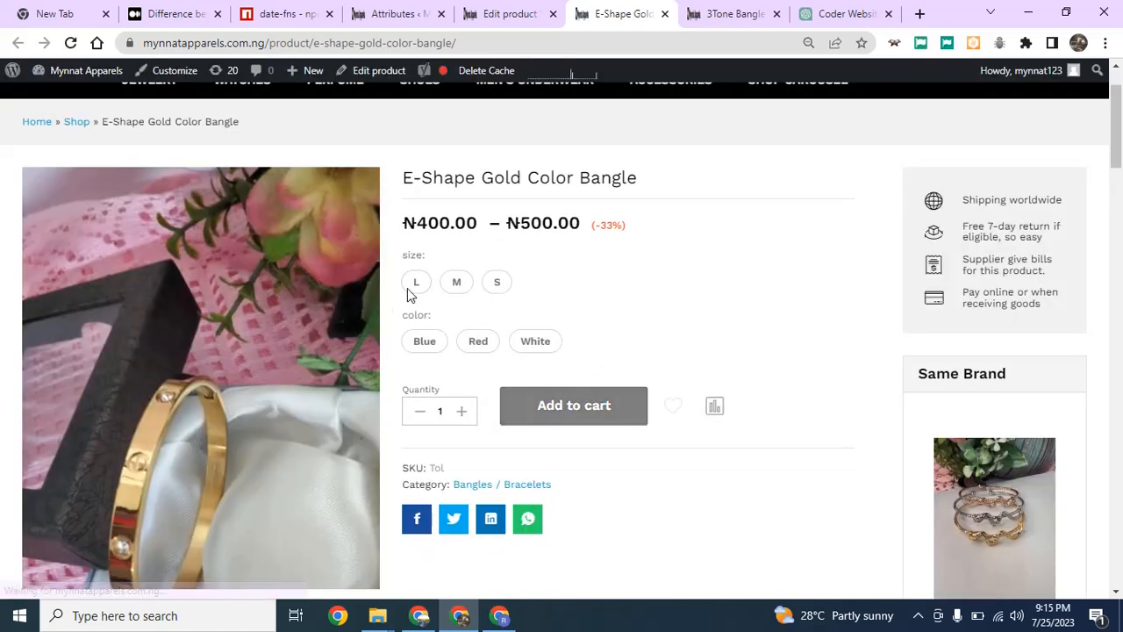
click(416, 283)
click(454, 287)
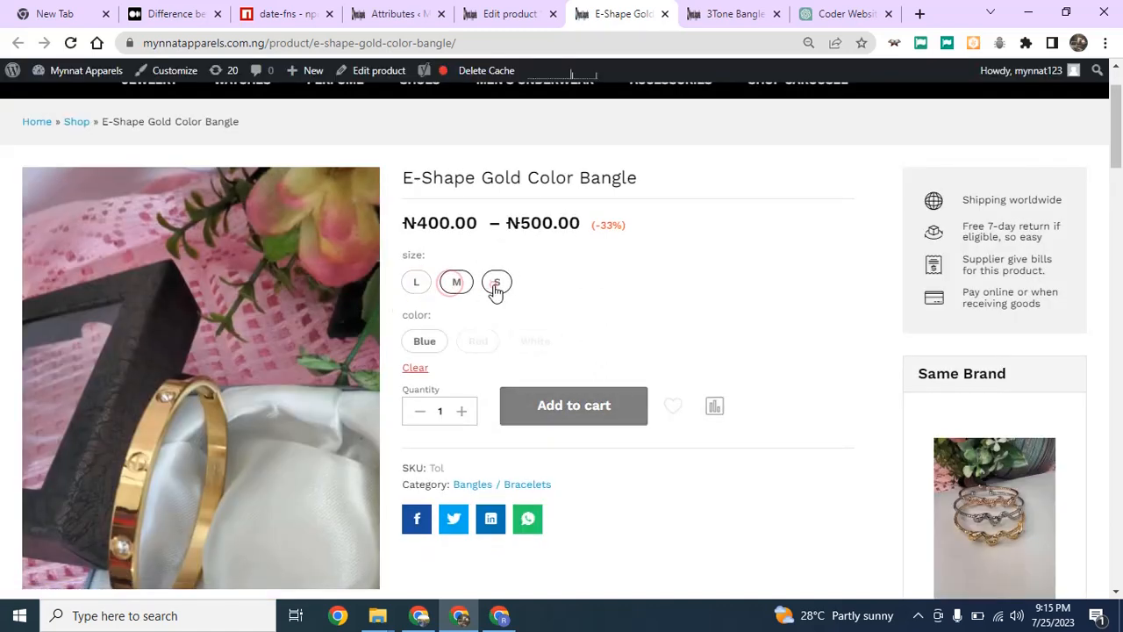
click(496, 285)
click(459, 289)
click(414, 282)
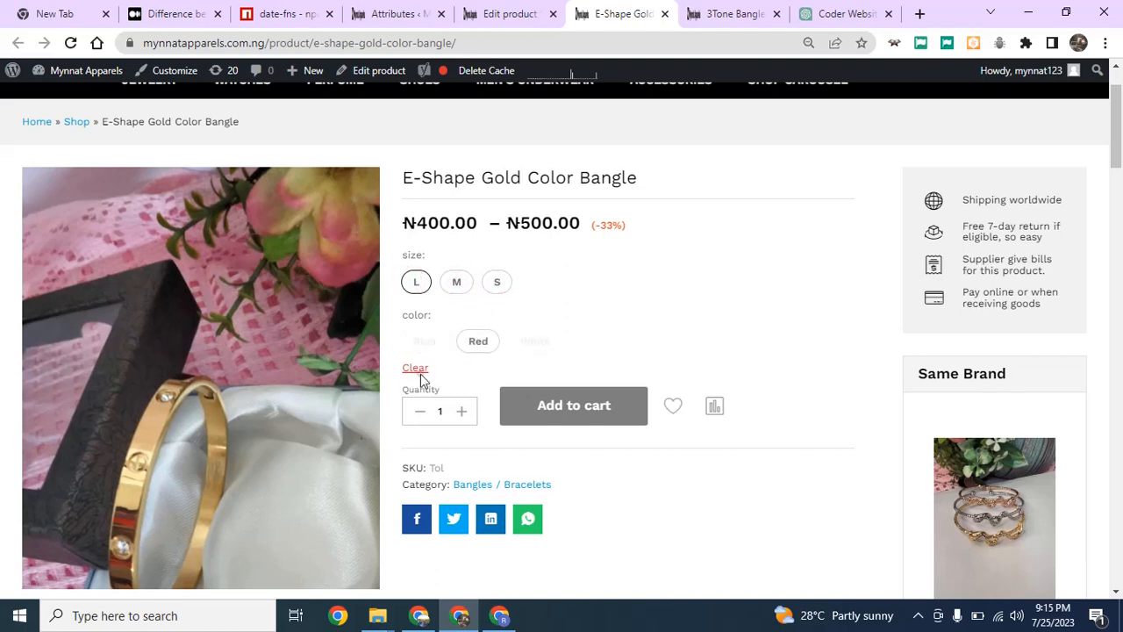
click(417, 370)
Select color Red, raise the quantity to 4, and choose size L to view that variation's price and description.
click(477, 346)
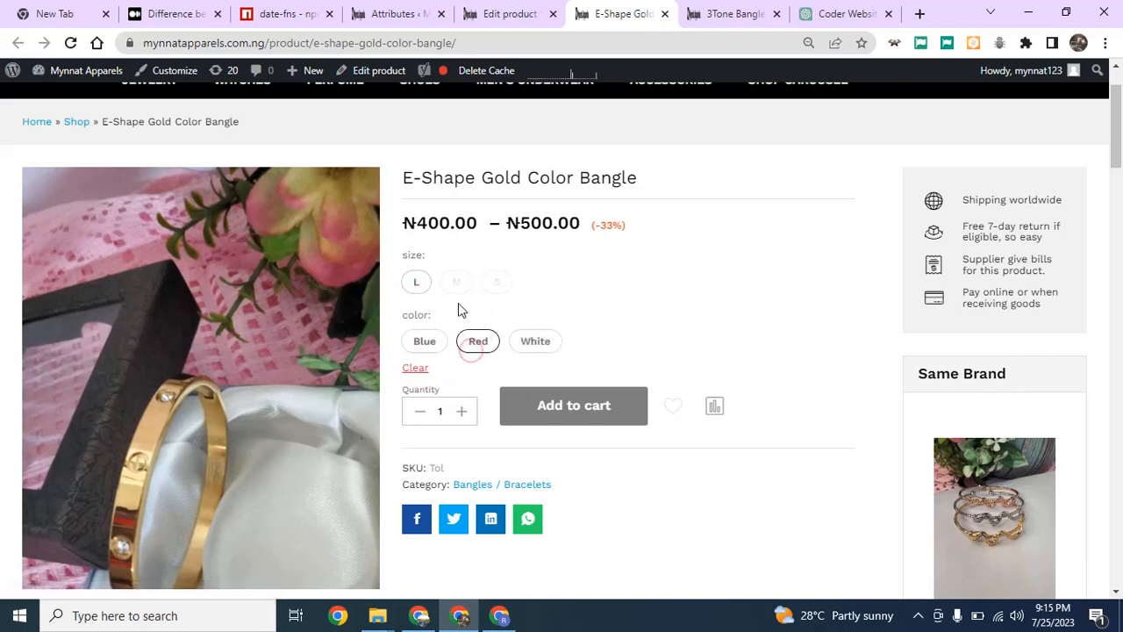
click(463, 413)
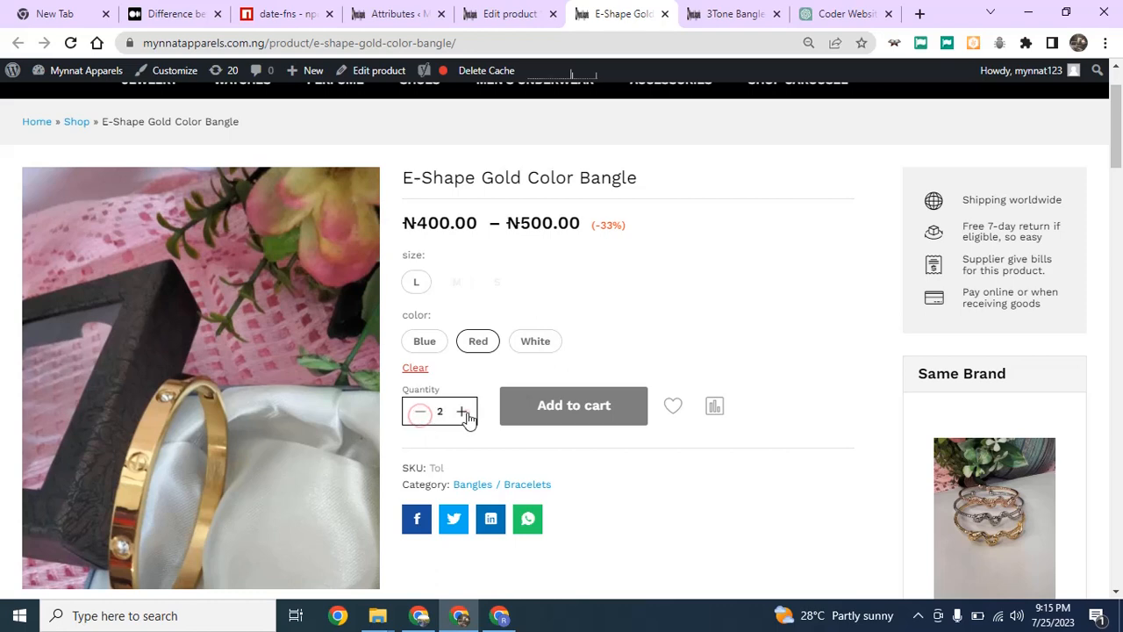
click(465, 416)
click(466, 416)
click(423, 286)
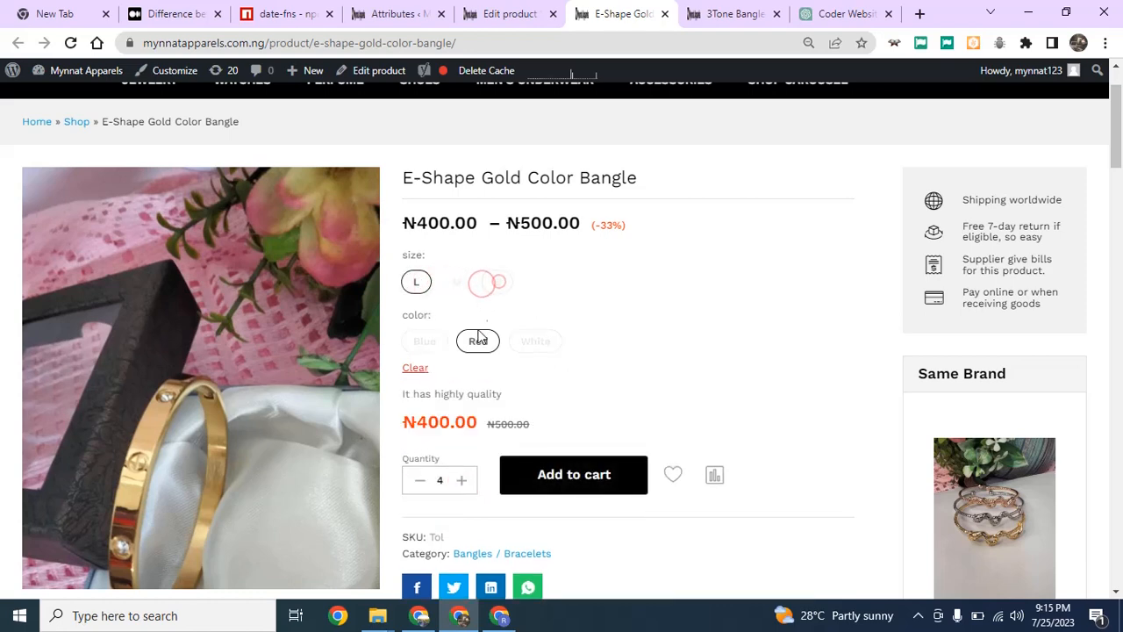
Toggle the color selection under size L and switch to size M to recheck which options combine.
click(477, 284)
click(433, 343)
click(469, 340)
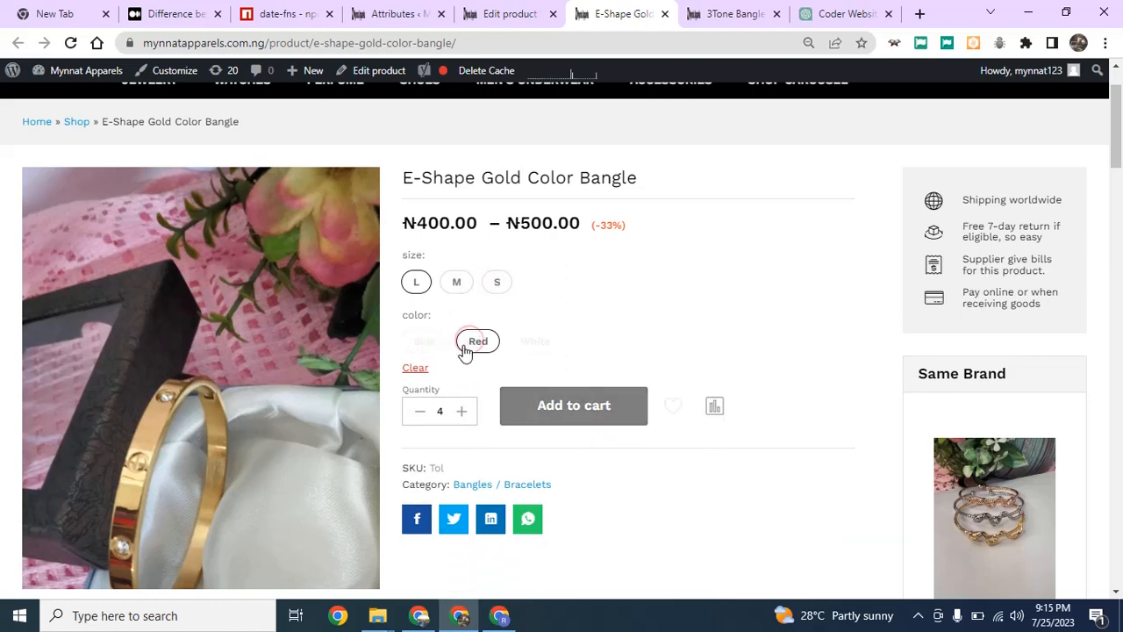
click(426, 344)
click(423, 283)
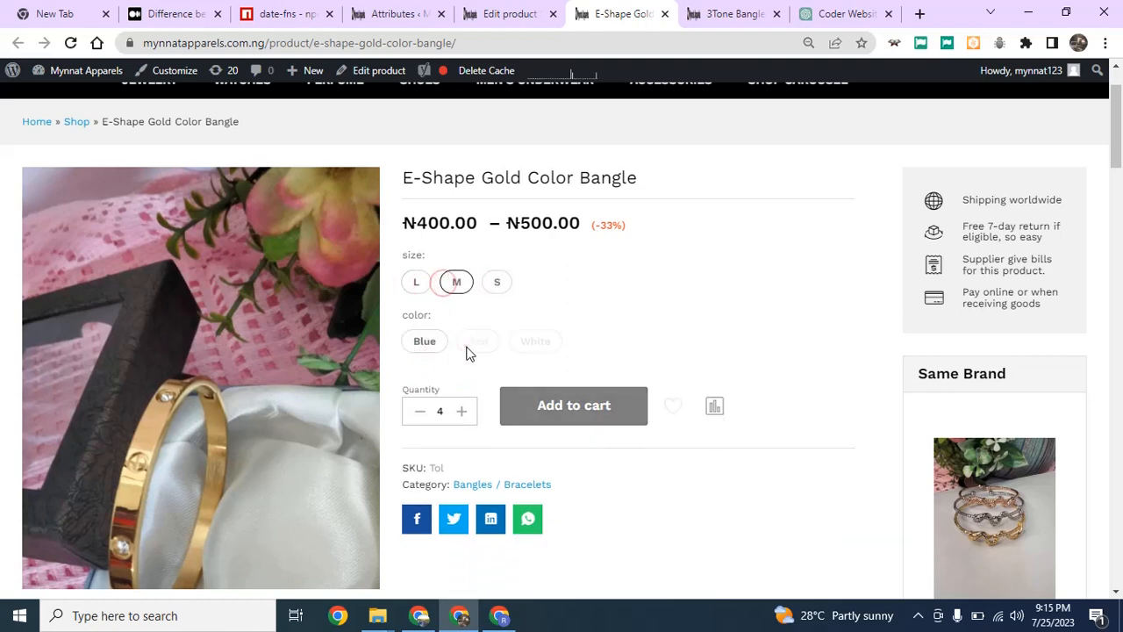
Test size M with color Blue on the live bangle page, highlight that variation's sale price, and clear the selection.
click(427, 344)
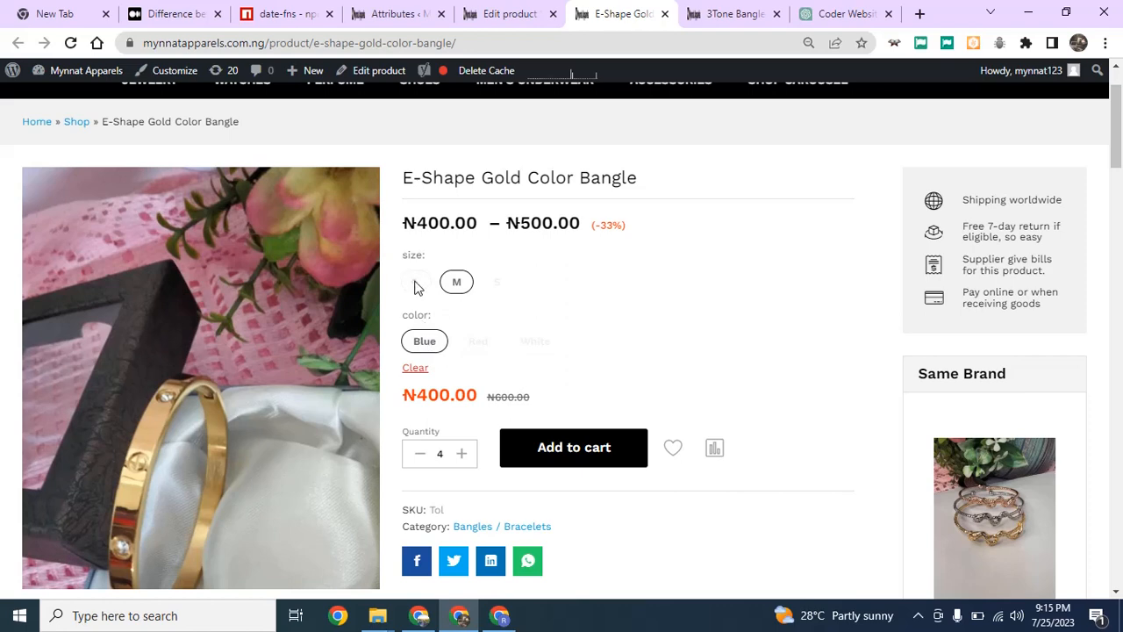
click(491, 282)
click(419, 371)
click(449, 290)
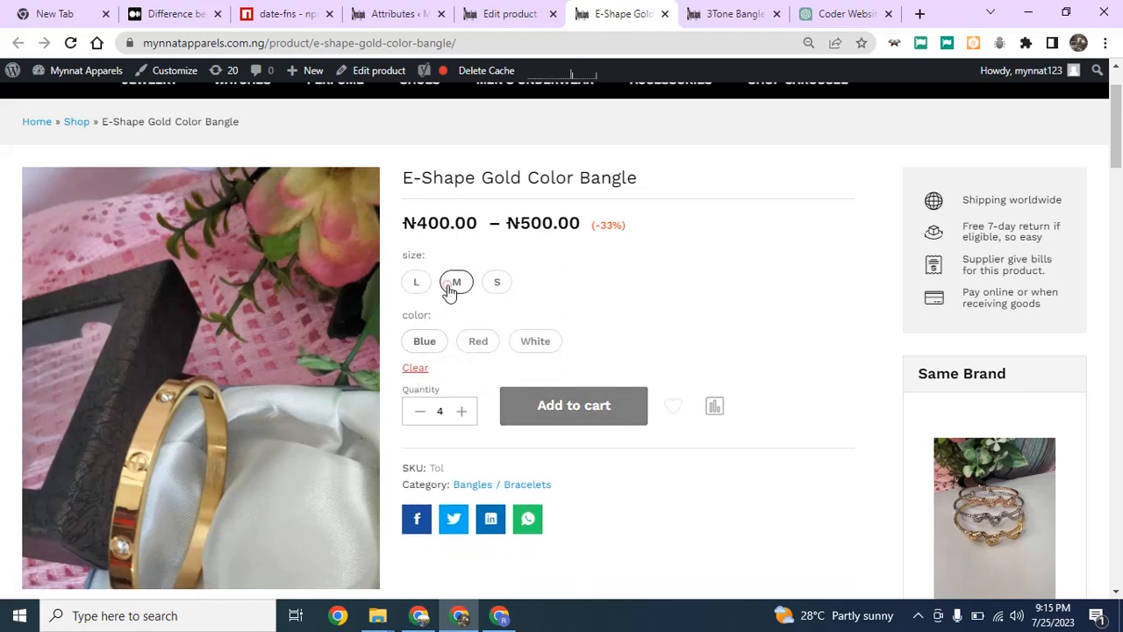
click(426, 346)
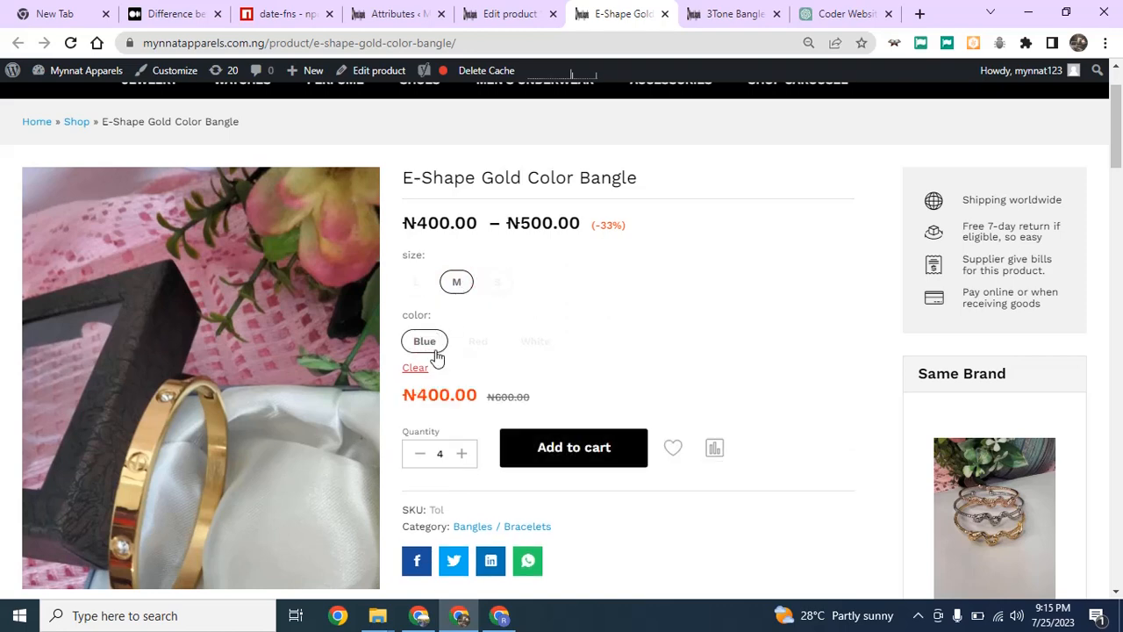
drag(481, 399, 399, 395)
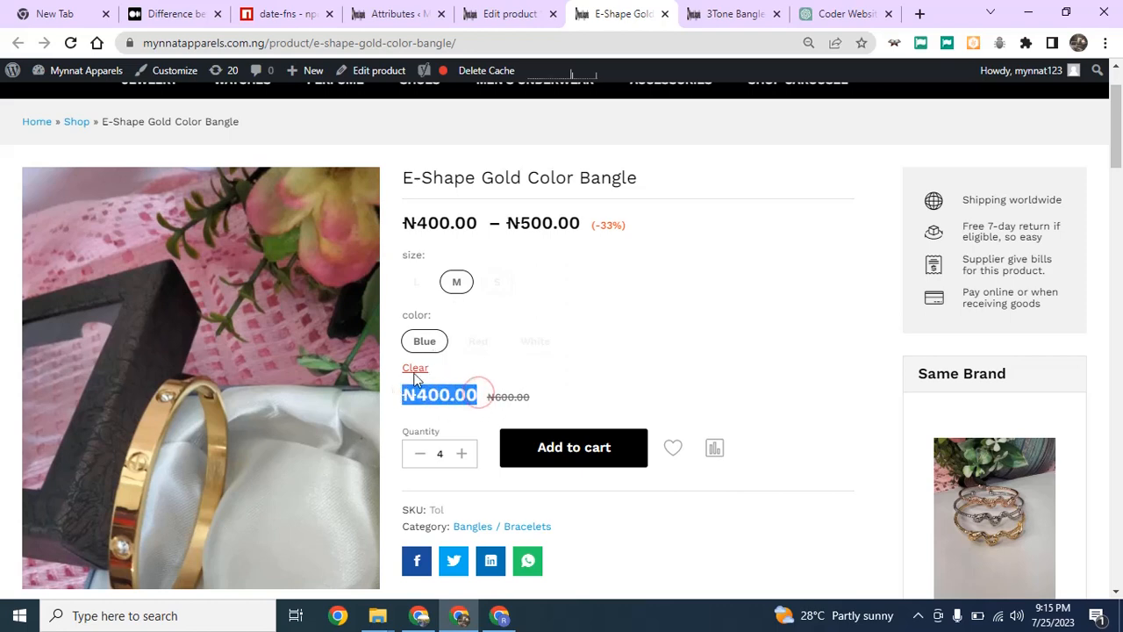
click(477, 326)
click(415, 367)
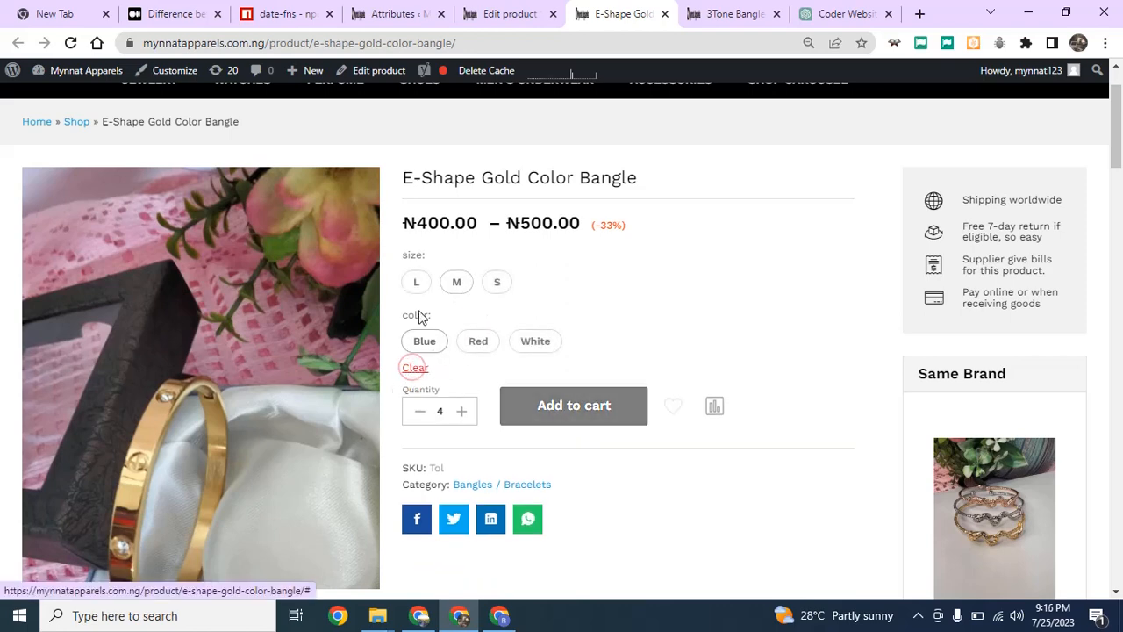
Test size L with color Red and size S with color White, clearing the selection after each combination.
click(418, 283)
click(479, 344)
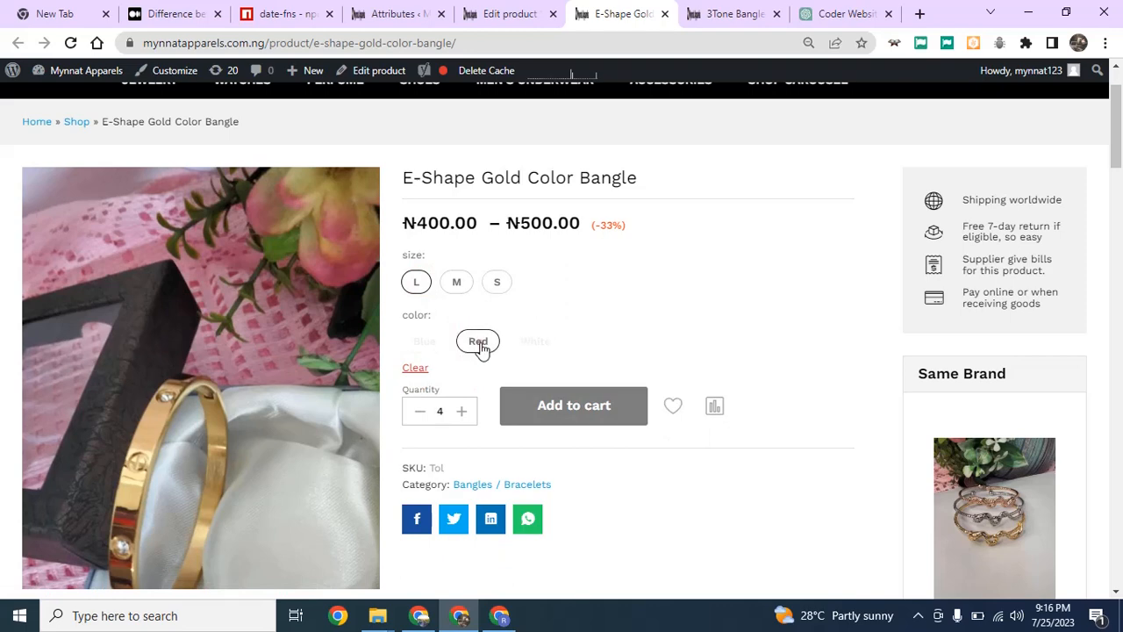
click(419, 369)
click(496, 283)
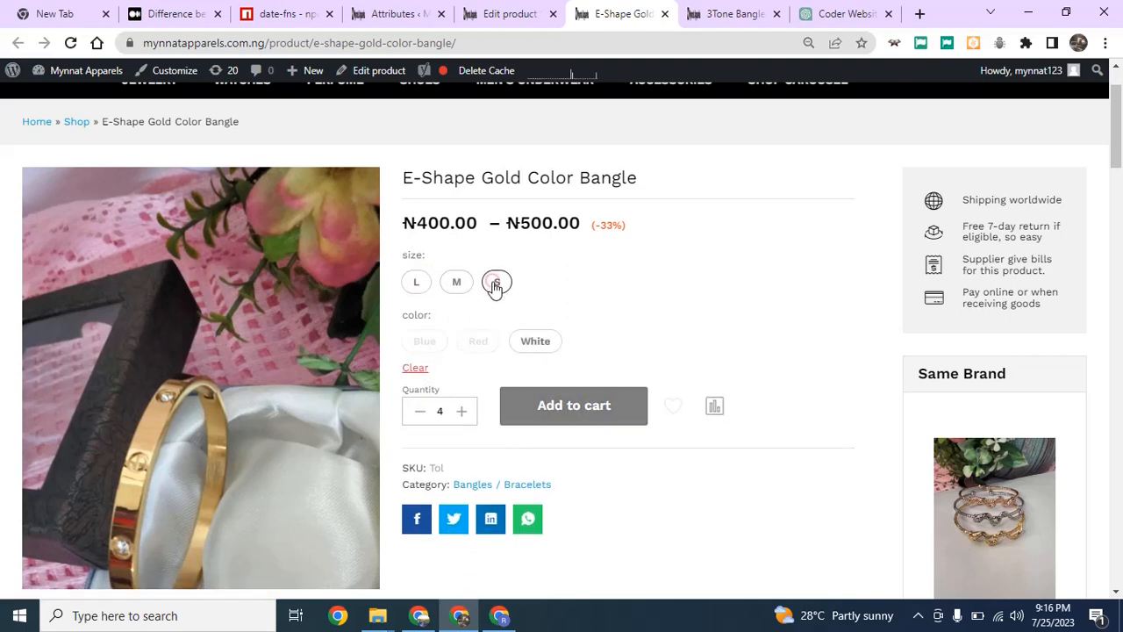
click(530, 343)
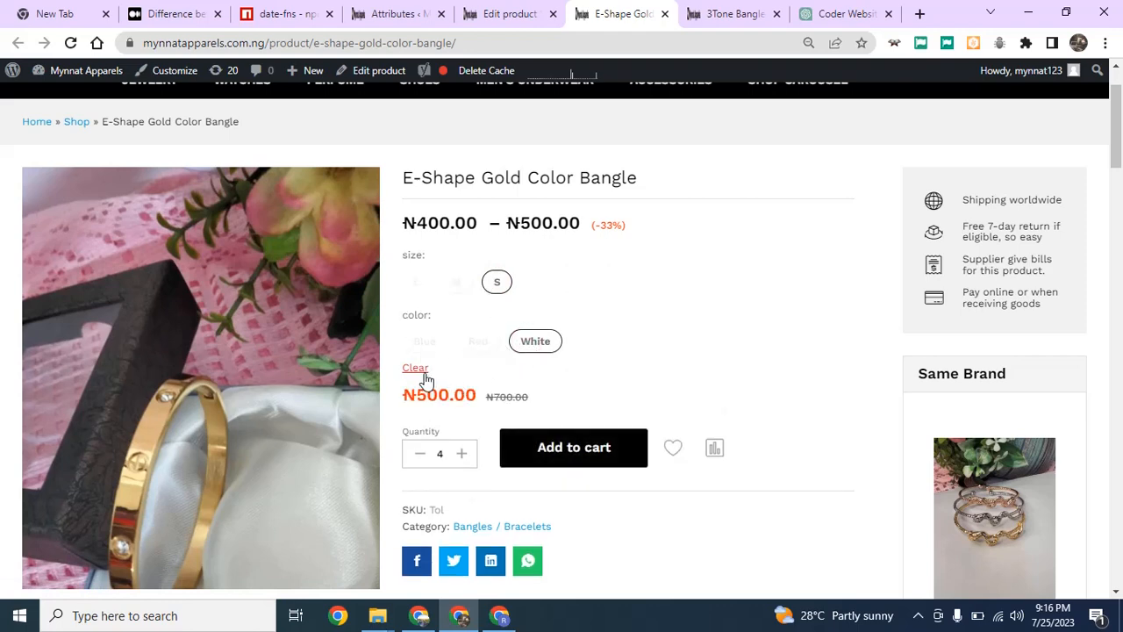
click(423, 372)
Select size L with color Red again and review that variation's image, description and price on the product page.
click(414, 282)
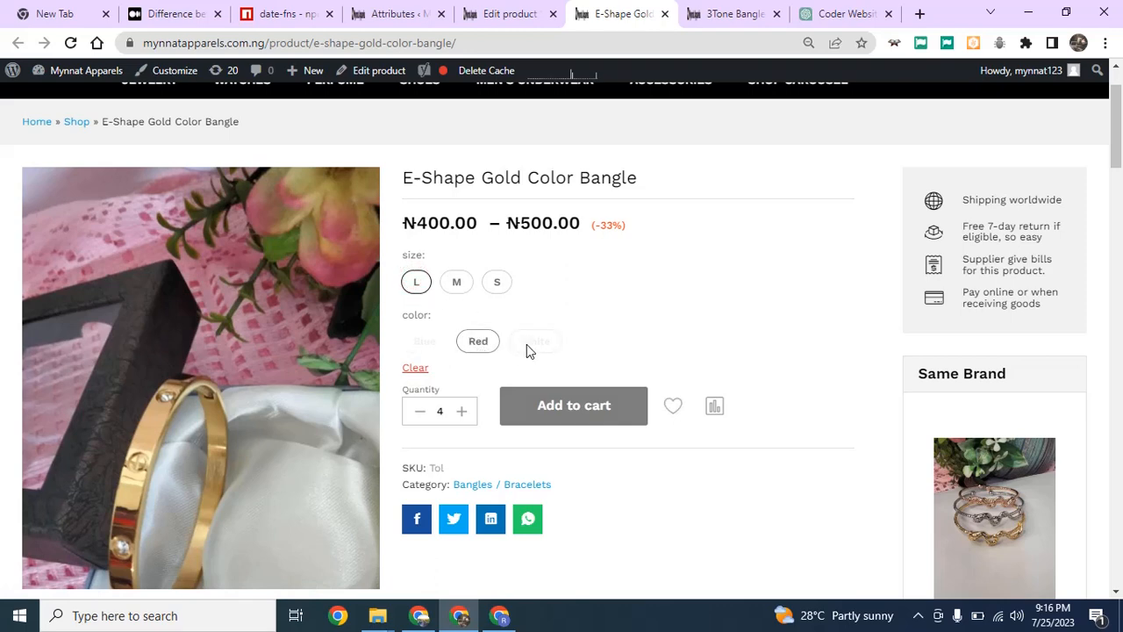
click(478, 344)
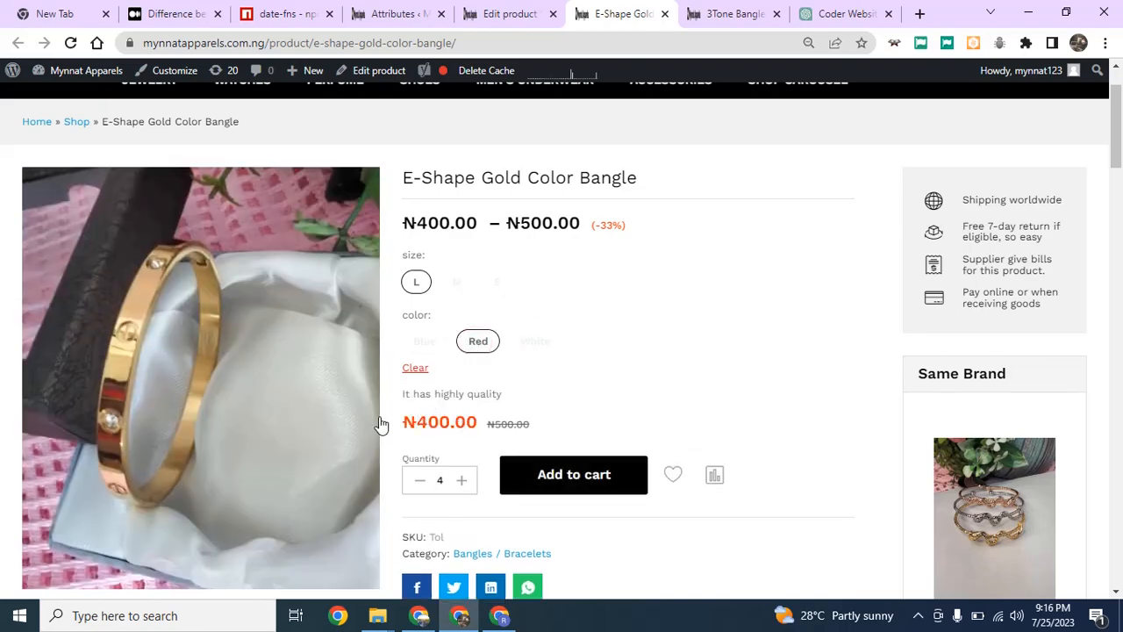
scroll(478, 228, up, 1)
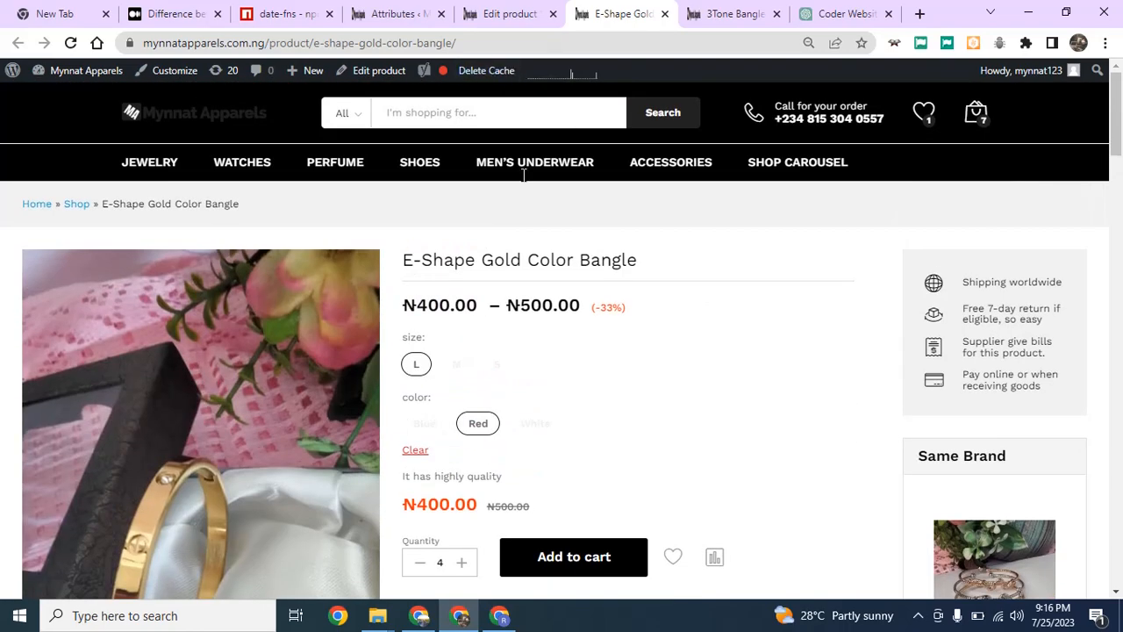
scroll(556, 342, down, 4)
scroll(469, 275, up, 4)
scroll(445, 176, down, 3)
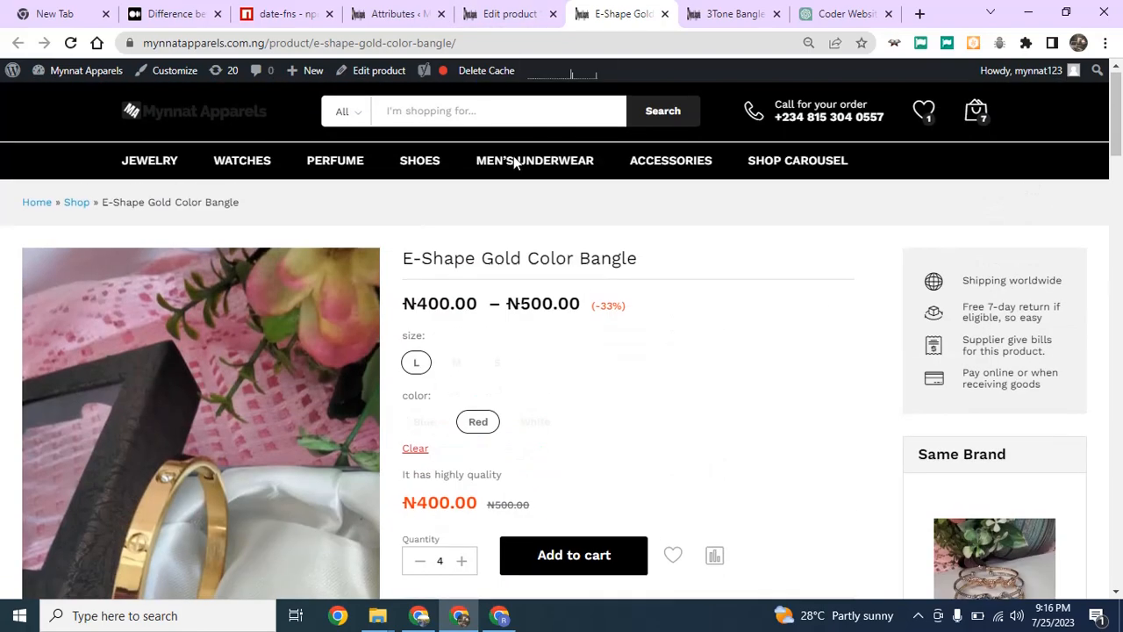
scroll(514, 155, up, 3)
Return from the live bangle page to its product editor, comparing the open browser pages.
click(506, 7)
click(594, 7)
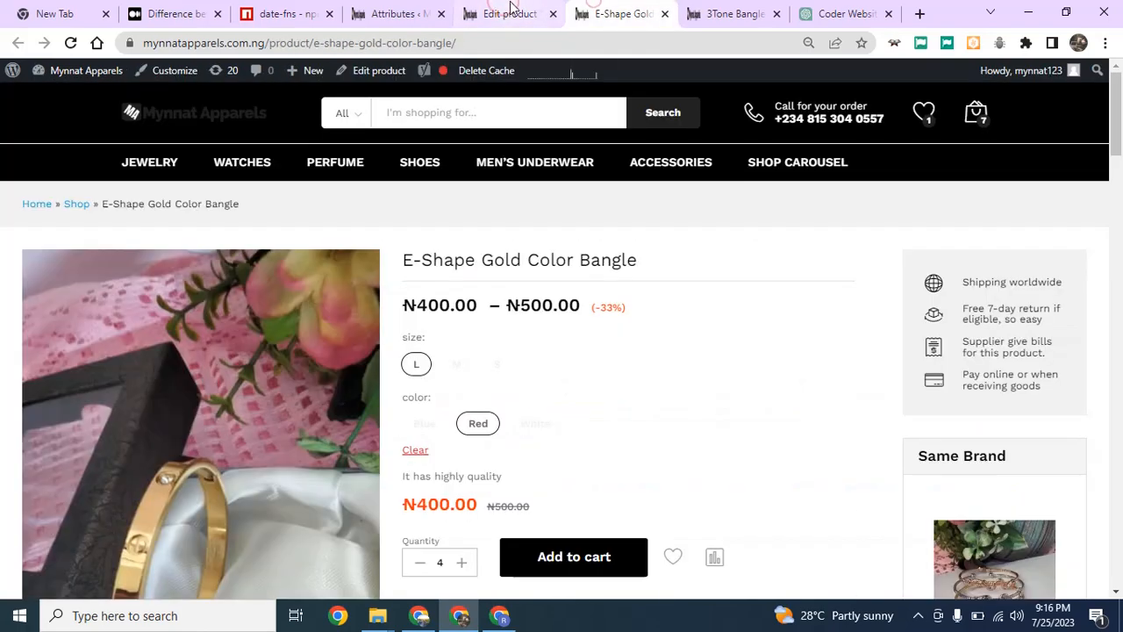
click(512, 6)
click(402, 5)
click(503, 7)
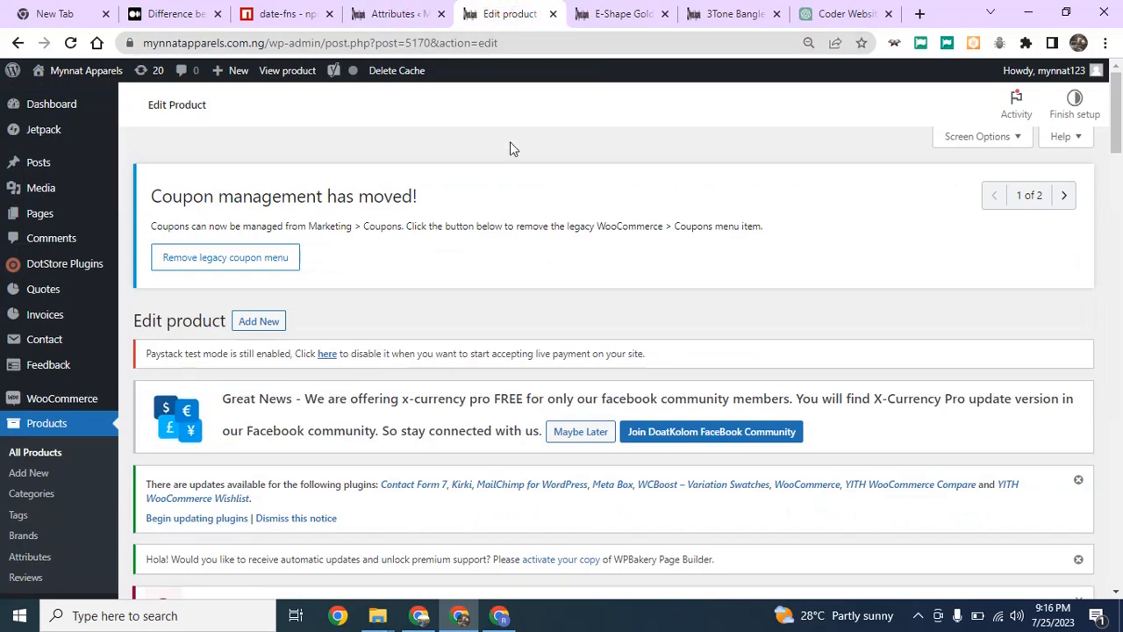
click(589, 8)
click(530, 7)
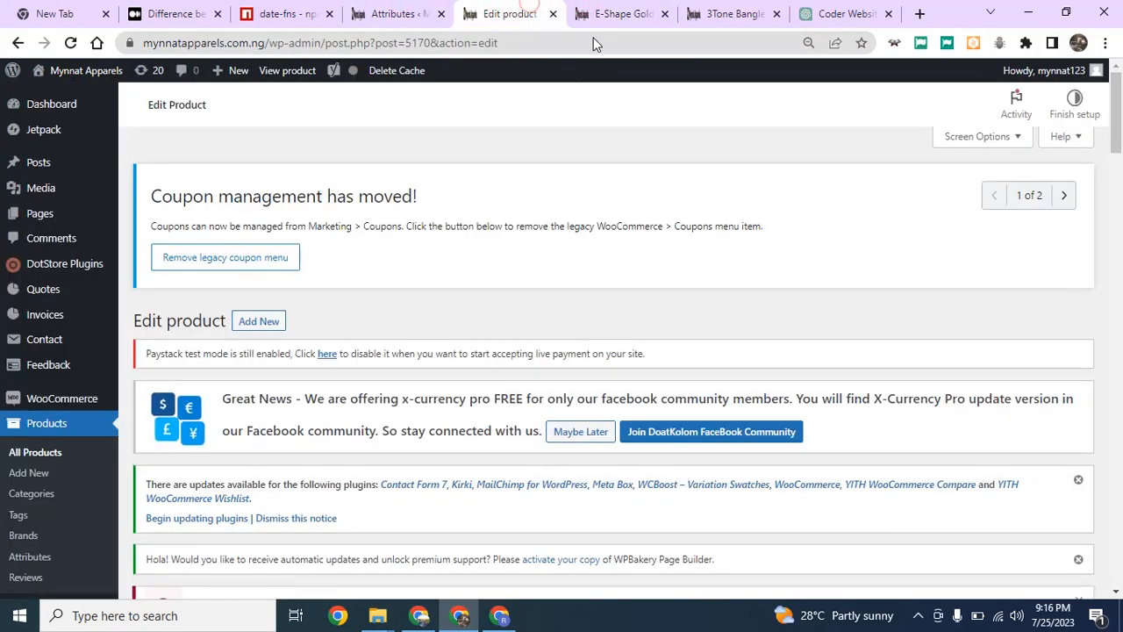